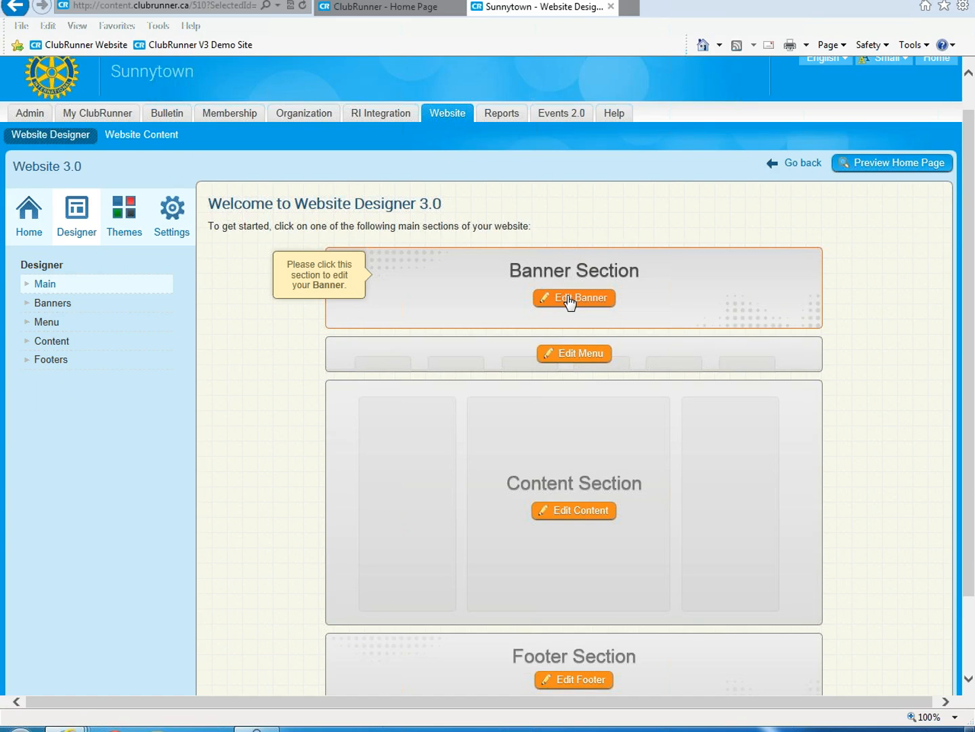
- Start a new banner from the website designer's banner list and title it "Club Banner"
{"action": "left_click", "coordinate": [56, 305]}
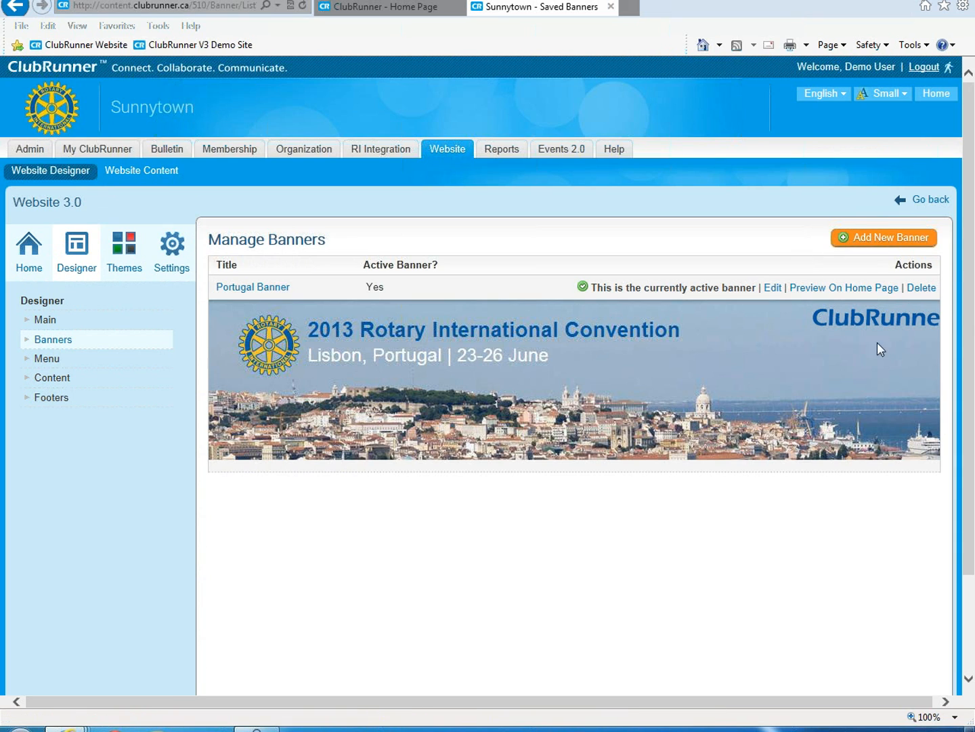
{"action": "left_click", "coordinate": [879, 238]}
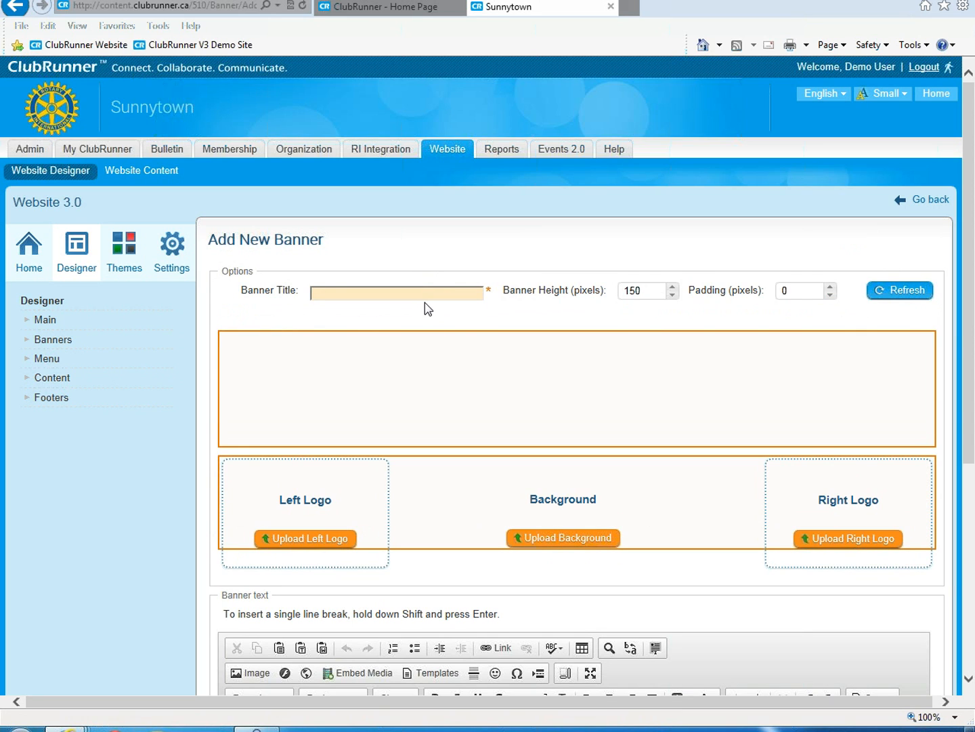
{"action": "type", "text": "Club Banner"}
{"action": "scroll", "coordinate": [556, 411], "scroll_direction": "down", "scroll_amount": 3}
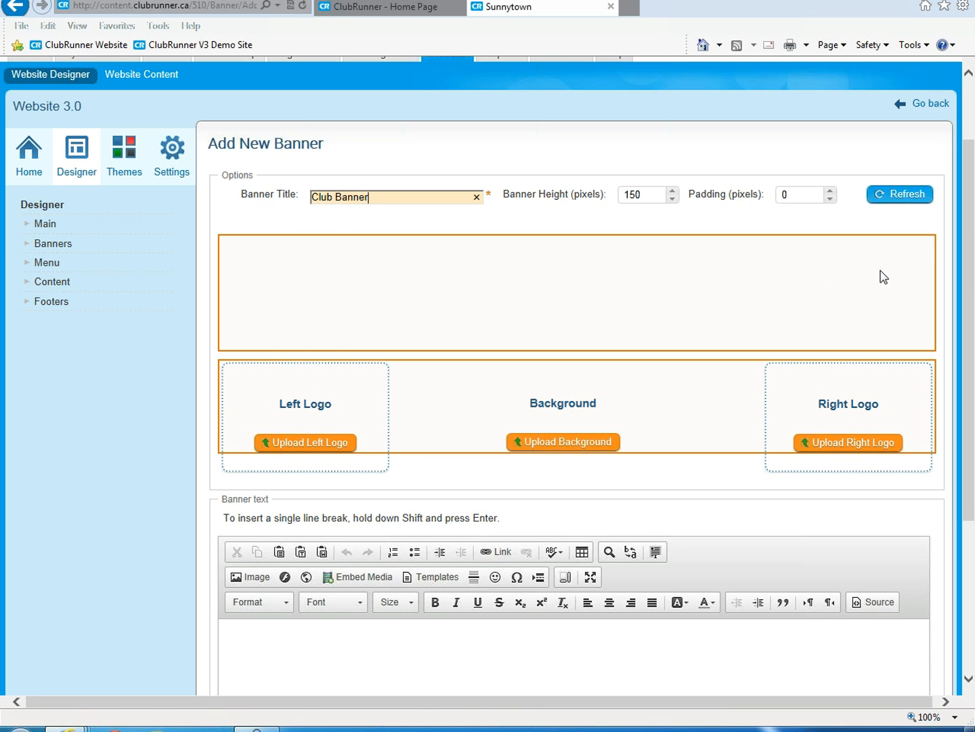
{"action": "left_click", "coordinate": [968, 197]}
- Browse the media library's background folders and use the ClubRunner-Demo-Site image from My Backgrounds as the banner background
{"action": "left_click", "coordinate": [567, 443]}
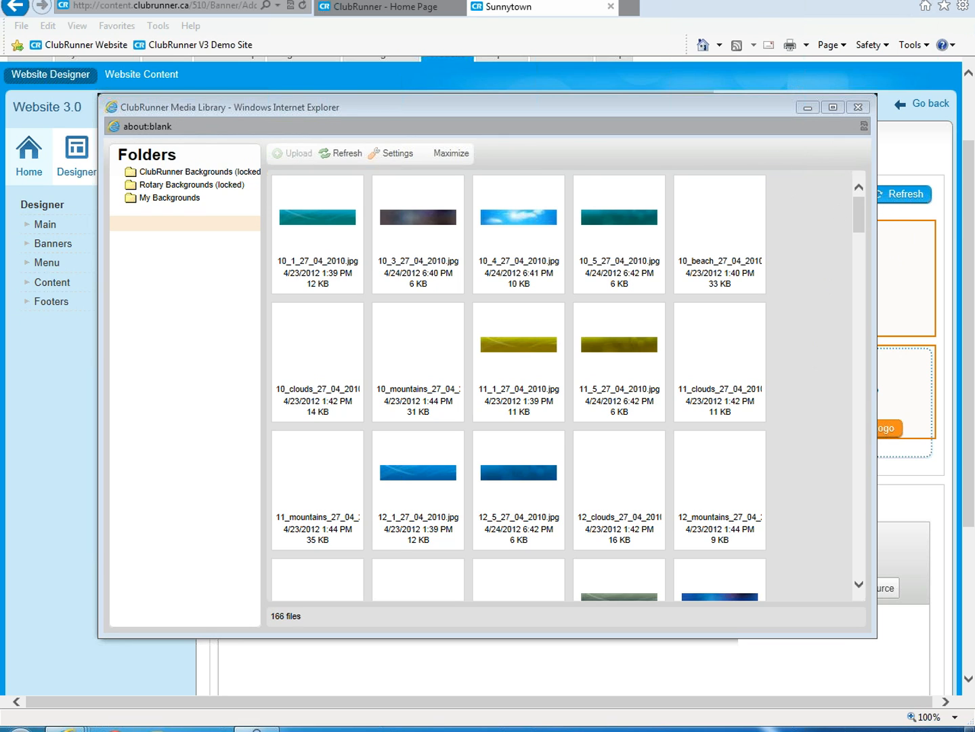
{"action": "left_click", "coordinate": [496, 274]}
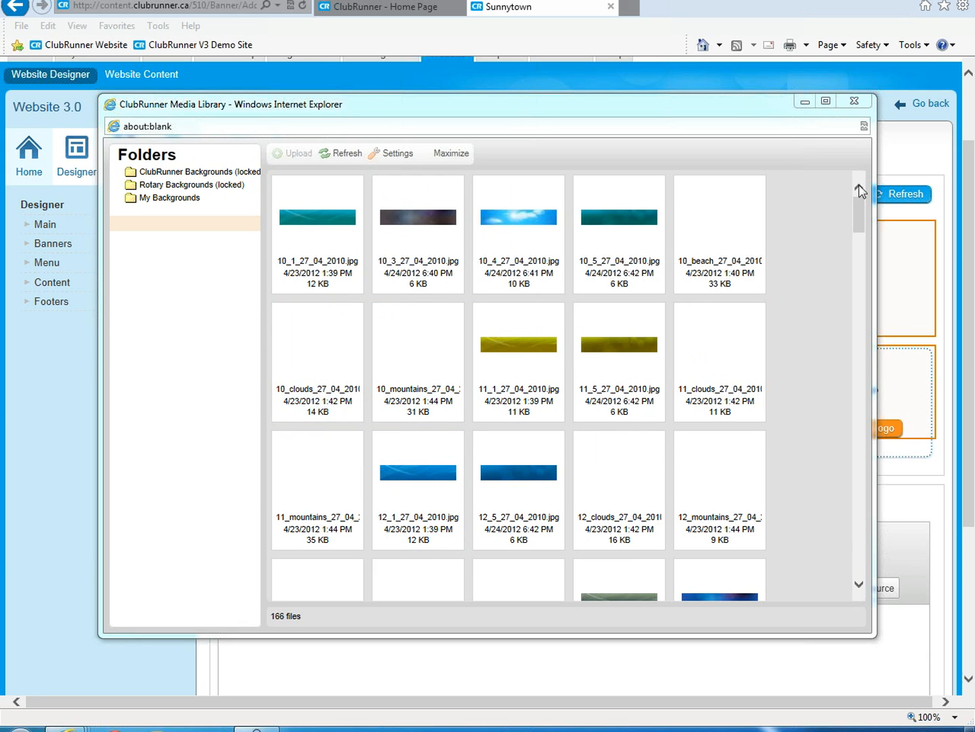
{"action": "left_click_drag", "start_coordinate": [860, 214], "coordinate": [859, 279]}
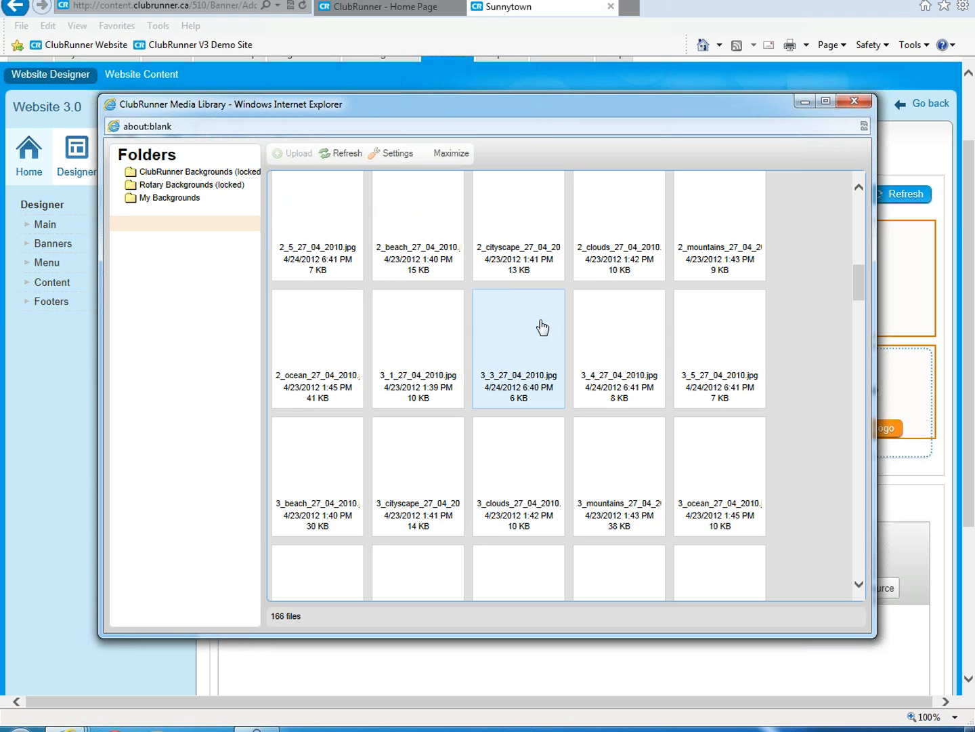
{"action": "left_click", "coordinate": [184, 185]}
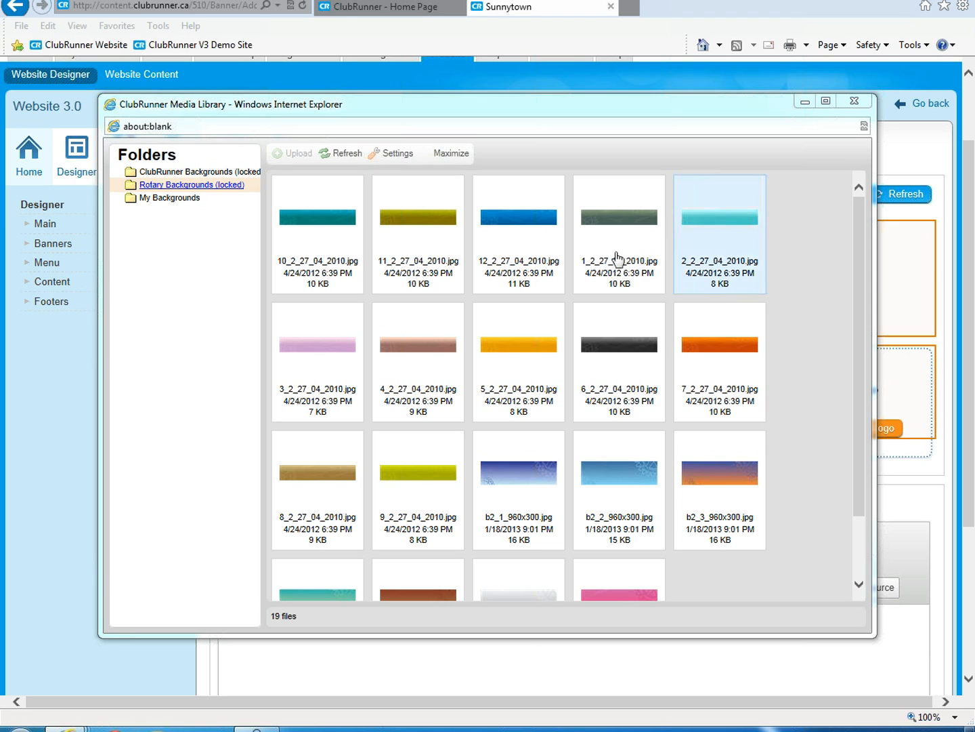
{"action": "left_click", "coordinate": [190, 198]}
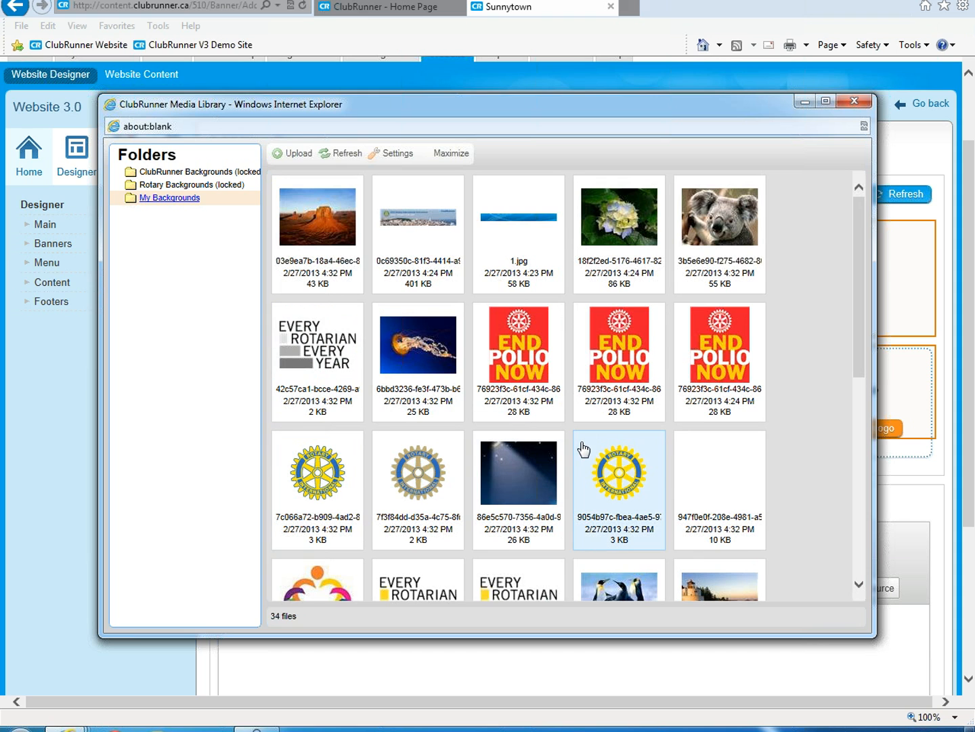
{"action": "scroll", "coordinate": [583, 447], "scroll_direction": "down", "scroll_amount": 2}
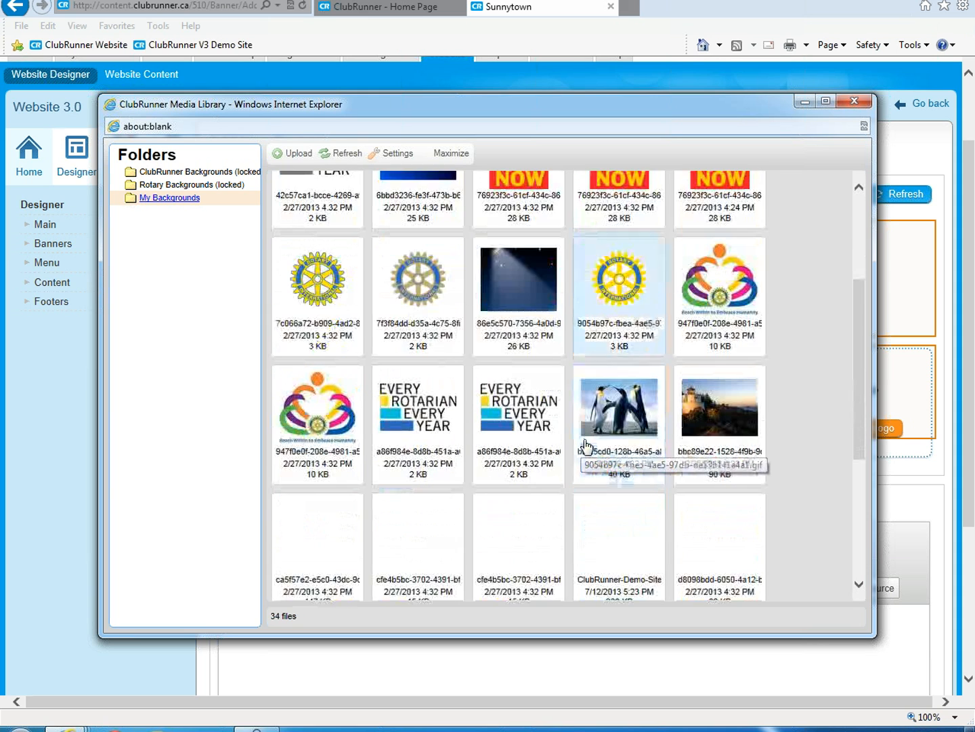
{"action": "scroll", "coordinate": [595, 440], "scroll_direction": "down", "scroll_amount": 3}
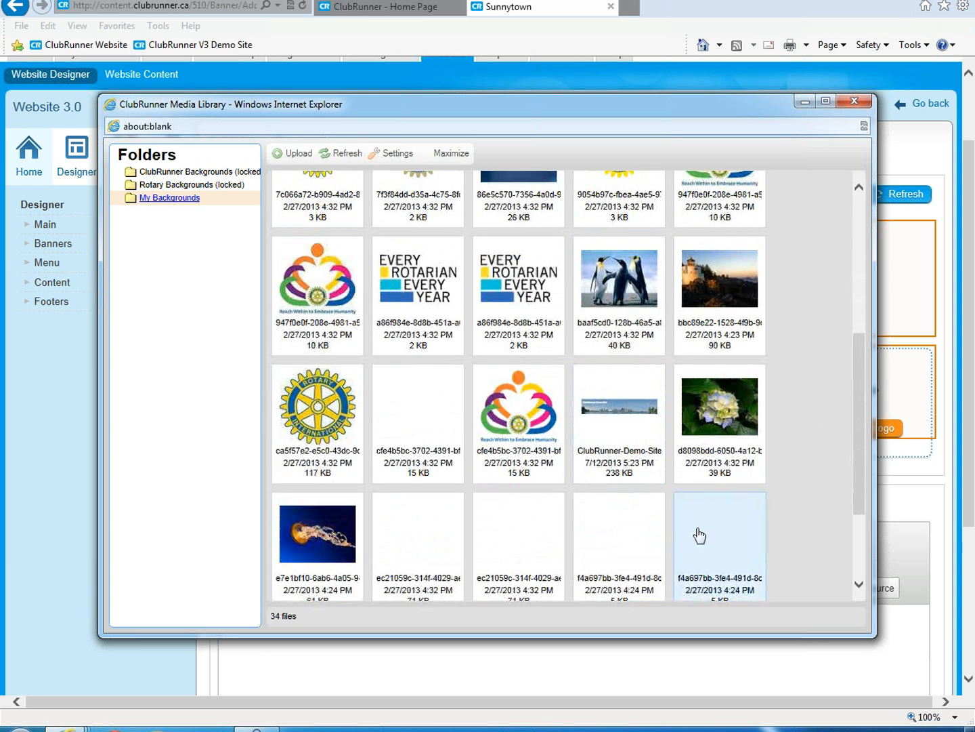
{"action": "double_click", "coordinate": [614, 417]}
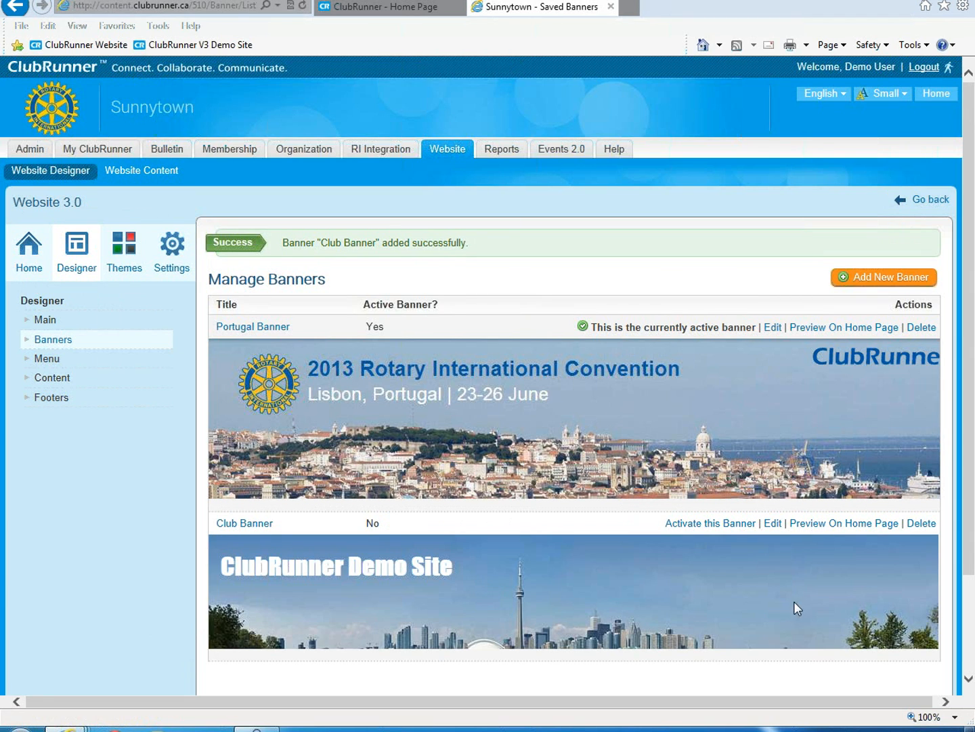
- Open Club Banner for editing, set its height to 190 pixels and refresh the banner
{"action": "scroll", "coordinate": [409, 575], "scroll_direction": "down", "scroll_amount": 3}
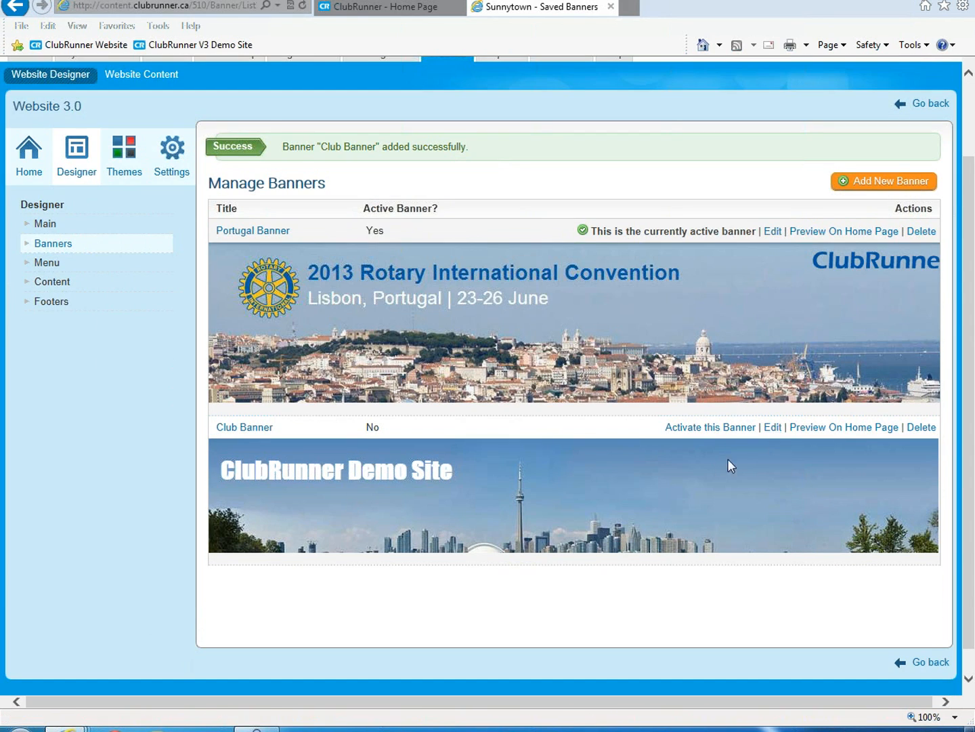
{"action": "left_click", "coordinate": [777, 427]}
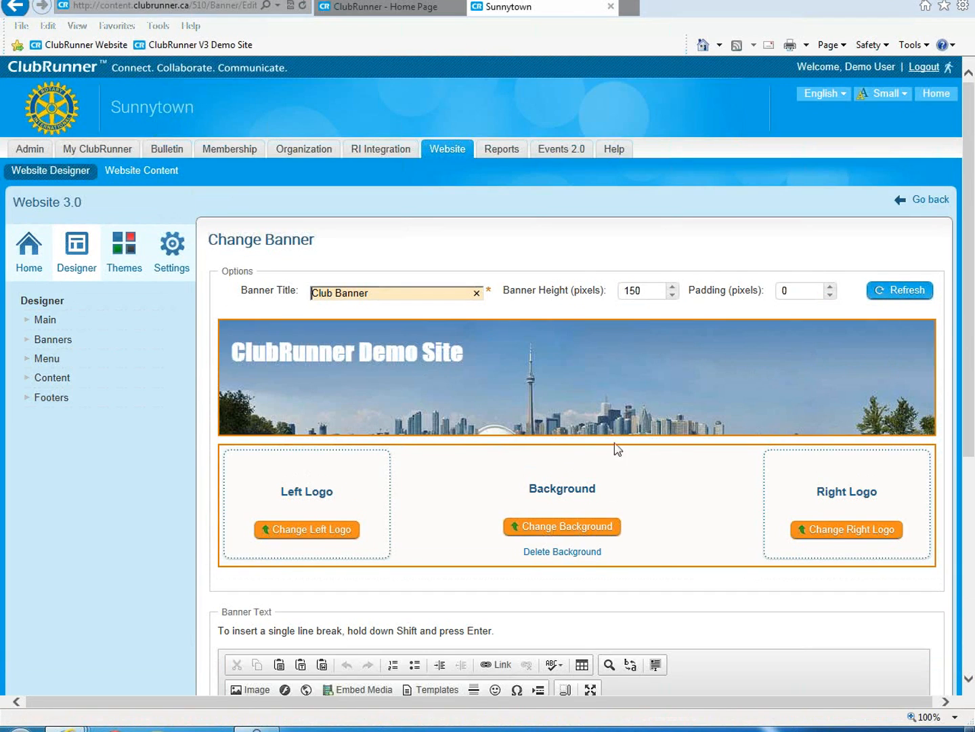
{"action": "left_click_drag", "start_coordinate": [502, 290], "coordinate": [582, 289]}
{"action": "double_click", "coordinate": [650, 290]}
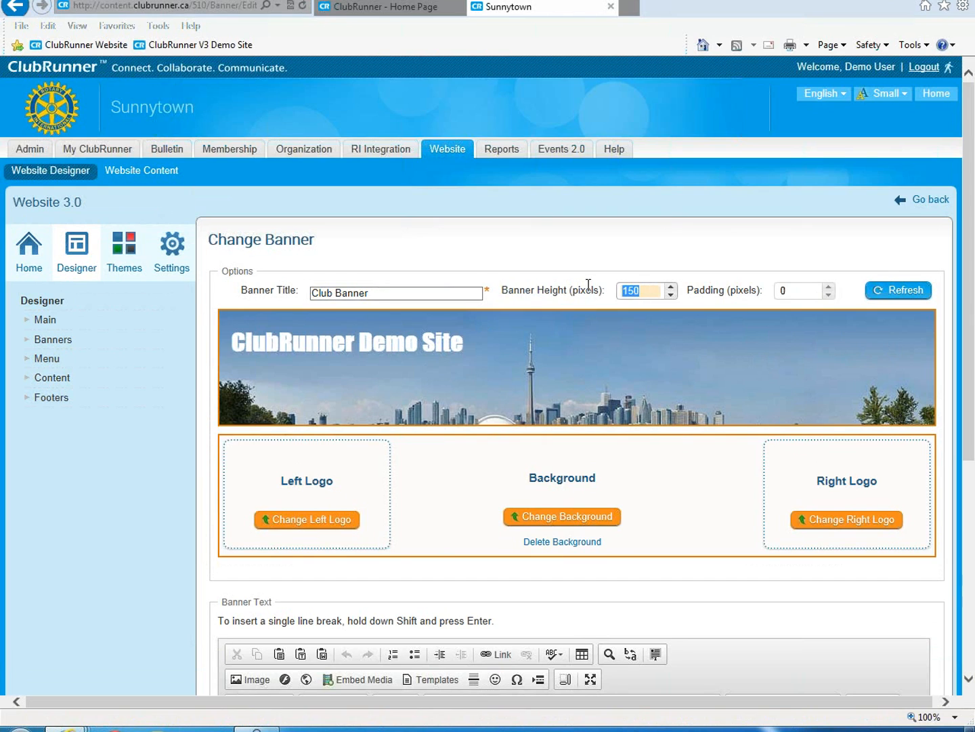
{"action": "type", "text": "19"}
{"action": "left_click", "coordinate": [893, 295]}
{"action": "left_click", "coordinate": [908, 291]}
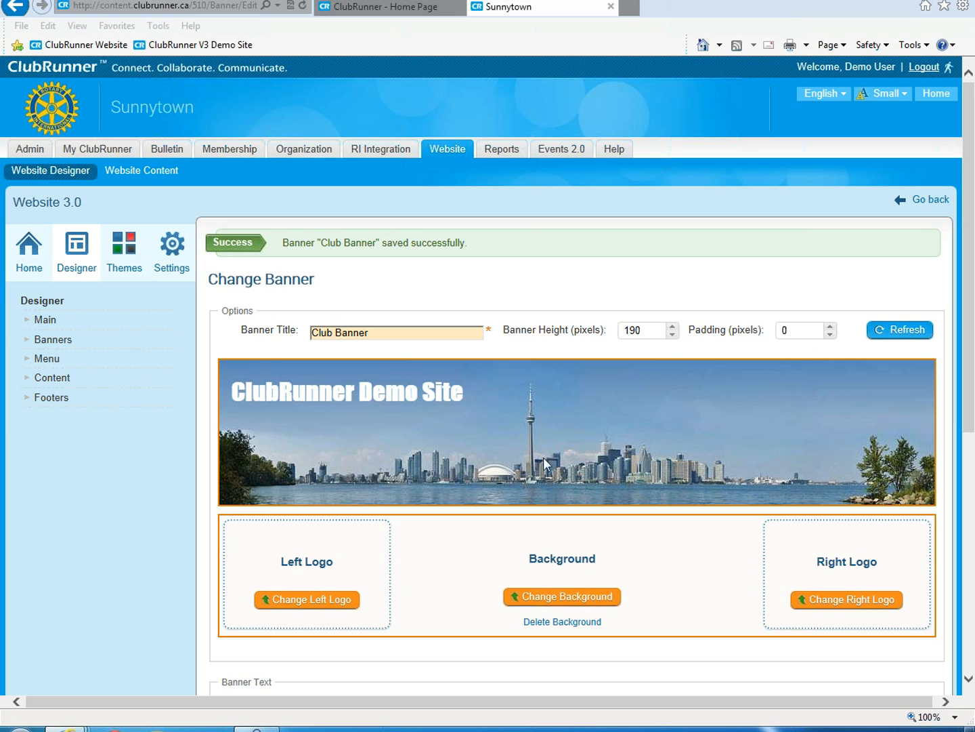
- Enter "ClubRunner" as the banner text
{"action": "scroll", "coordinate": [337, 653], "scroll_direction": "down", "scroll_amount": 3}
{"action": "left_click", "coordinate": [345, 640]}
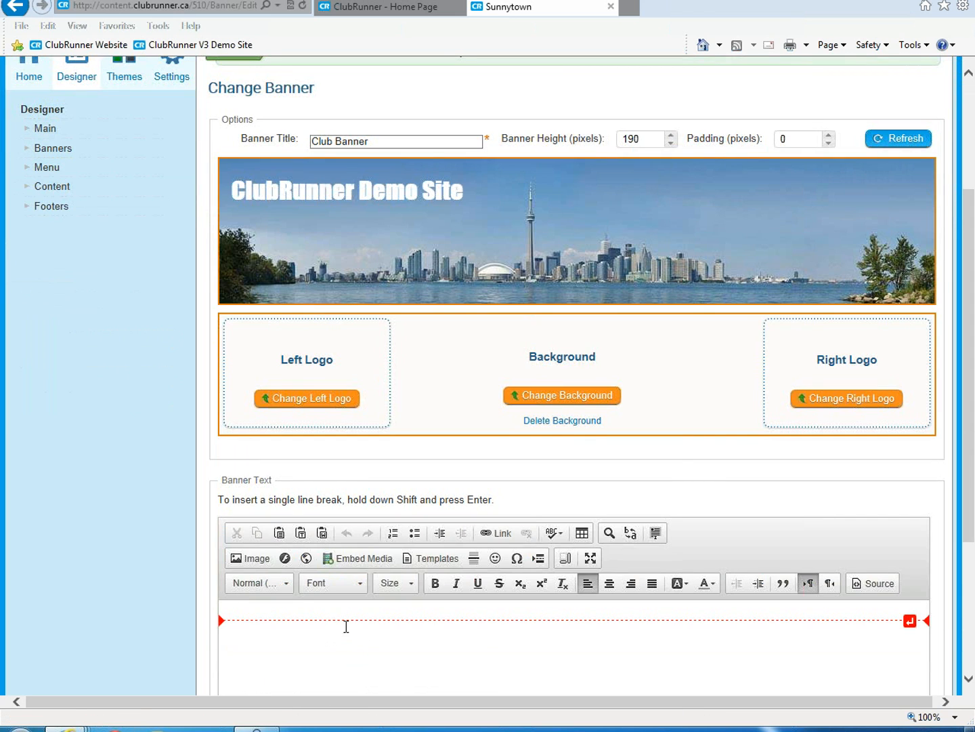
{"action": "scroll", "coordinate": [423, 603], "scroll_direction": "down", "scroll_amount": 3}
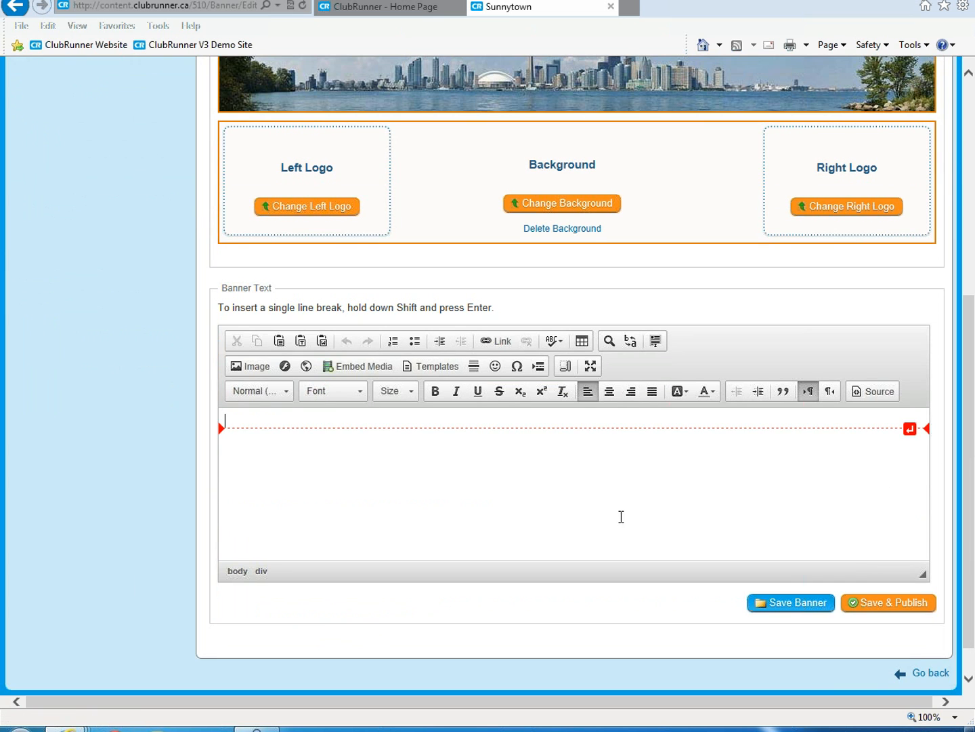
{"action": "scroll", "coordinate": [502, 522], "scroll_direction": "up", "scroll_amount": 2}
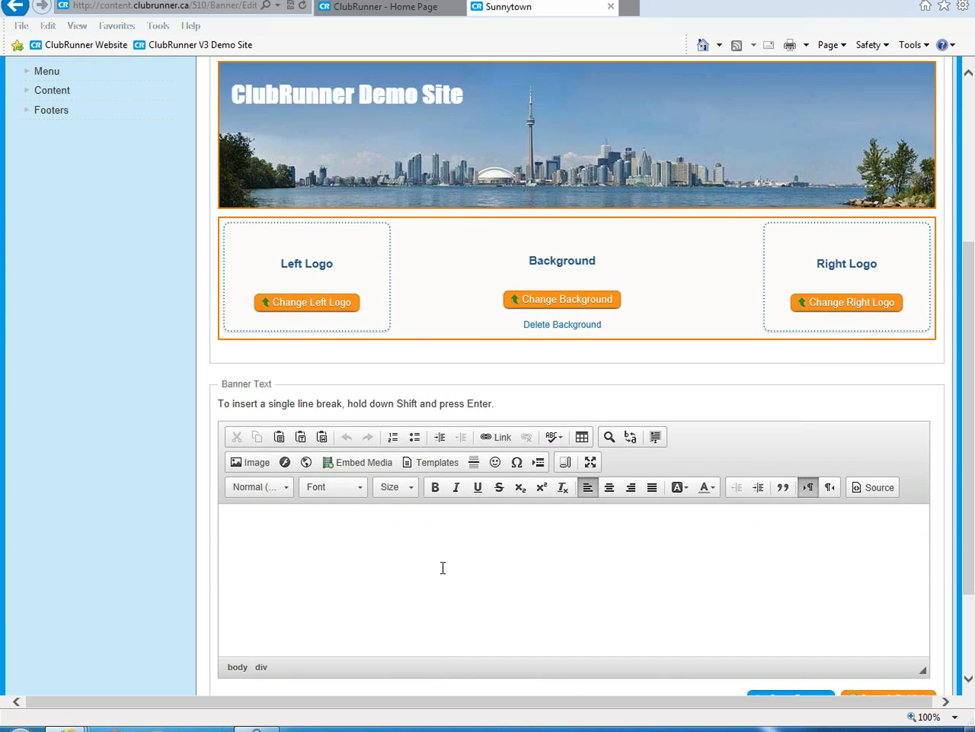
{"action": "left_click", "coordinate": [436, 530]}
{"action": "type", "text": "ClubRunner"}
- Center the "ClubRunner" banner text at font size 36 and refresh the banner
{"action": "double_click", "coordinate": [287, 516]}
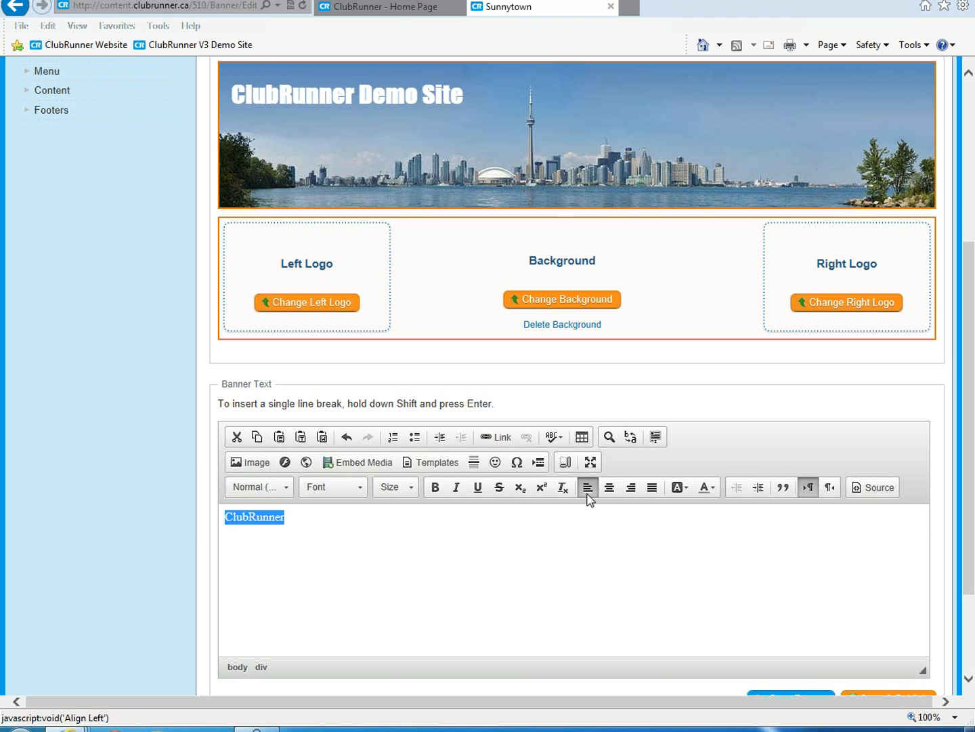
{"action": "left_click", "coordinate": [610, 488]}
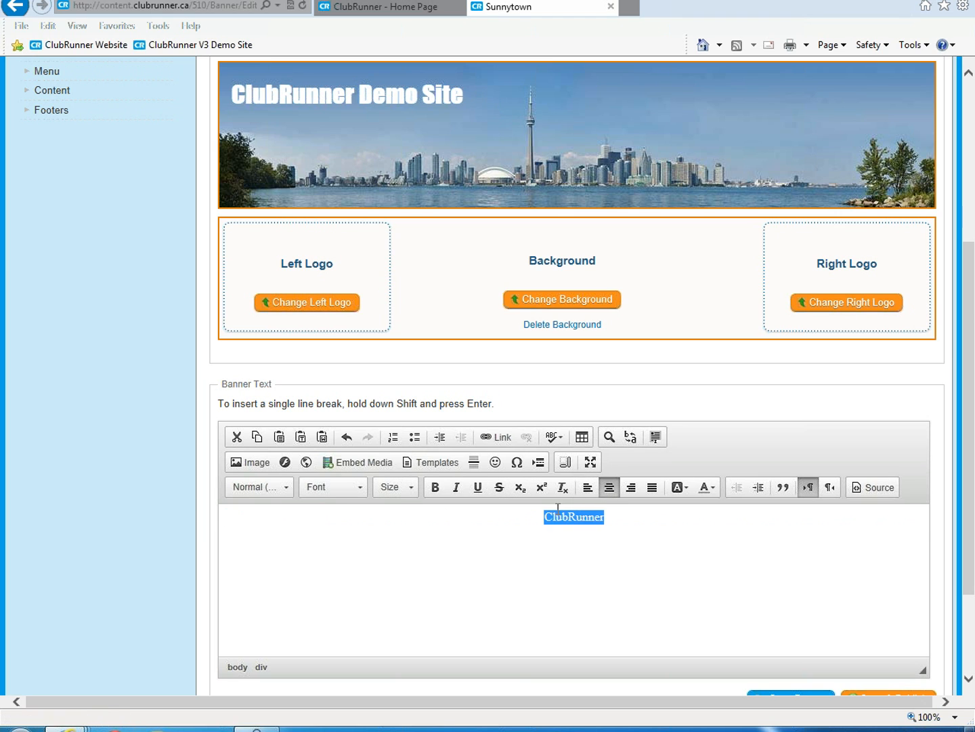
{"action": "left_click", "coordinate": [401, 488]}
{"action": "left_click_drag", "start_coordinate": [458, 539], "coordinate": [460, 579]}
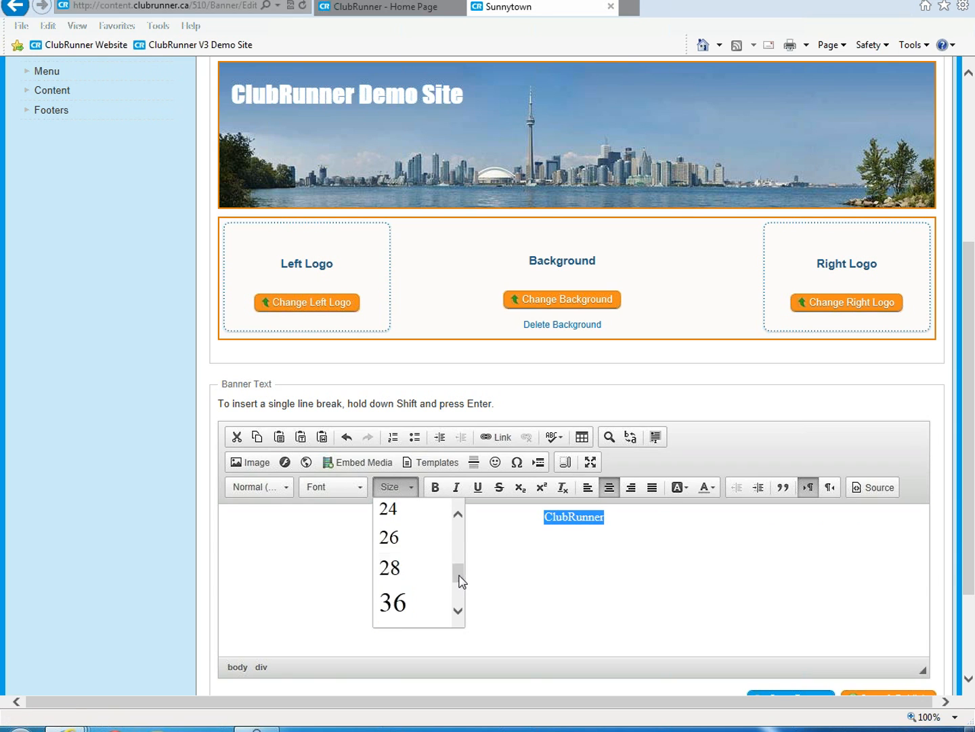
{"action": "left_click", "coordinate": [405, 600]}
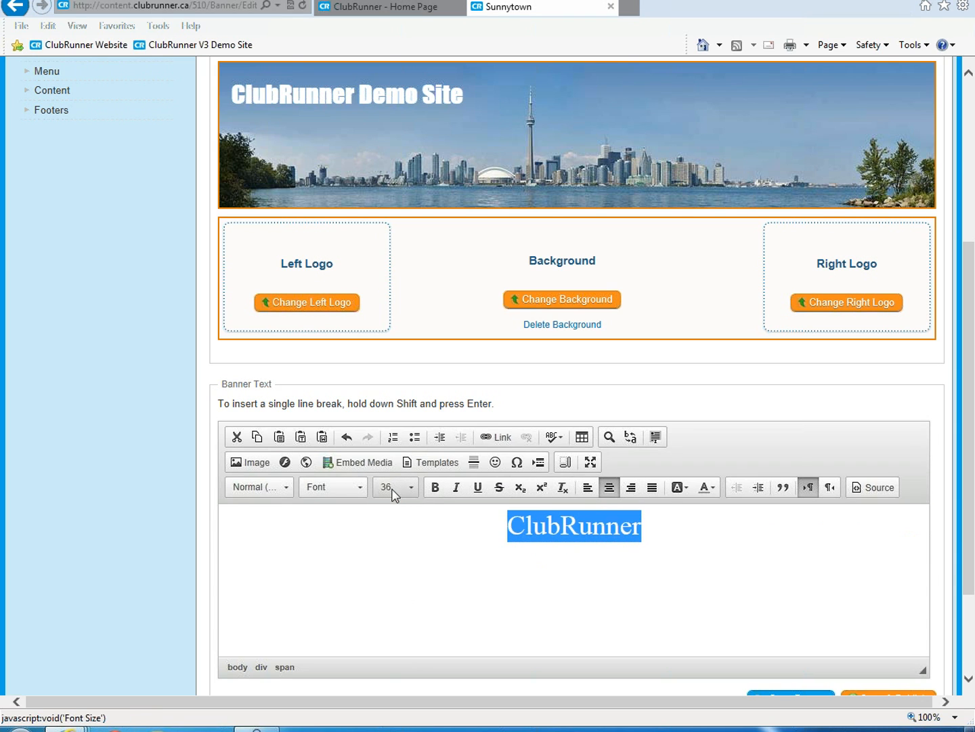
{"action": "left_click", "coordinate": [519, 558]}
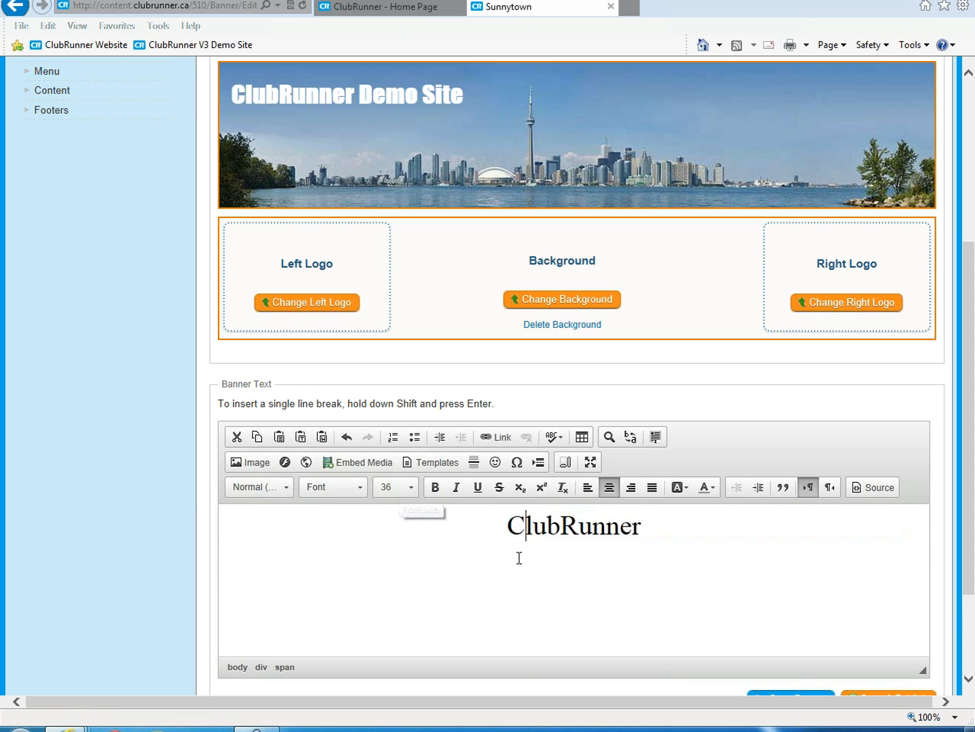
{"action": "scroll", "coordinate": [661, 554], "scroll_direction": "up", "scroll_amount": 2}
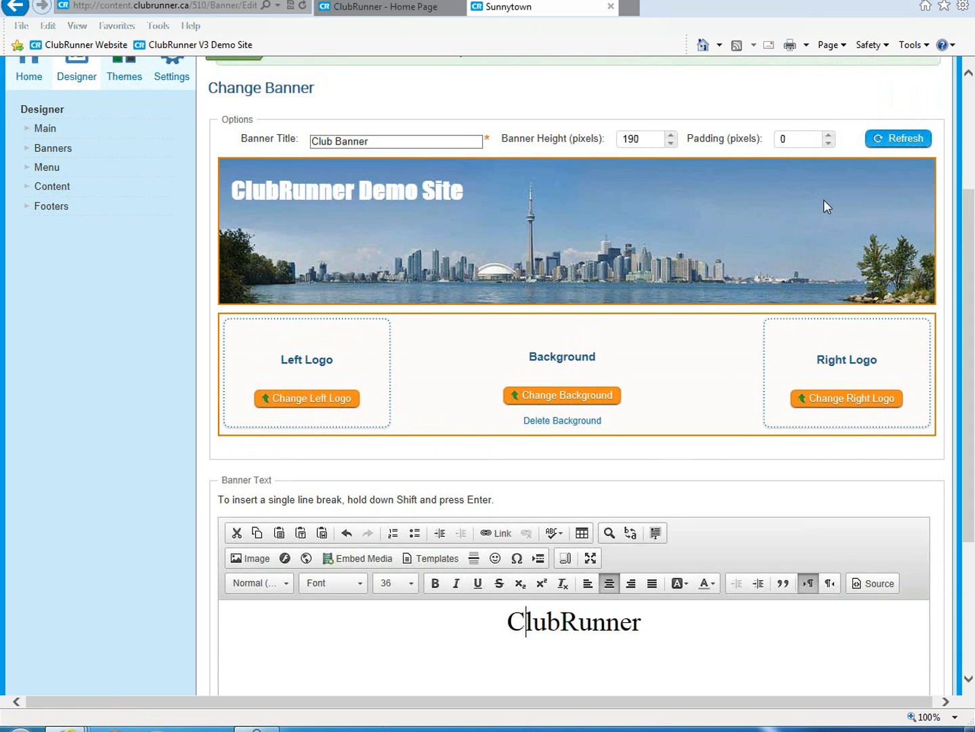
{"action": "left_click", "coordinate": [908, 139]}
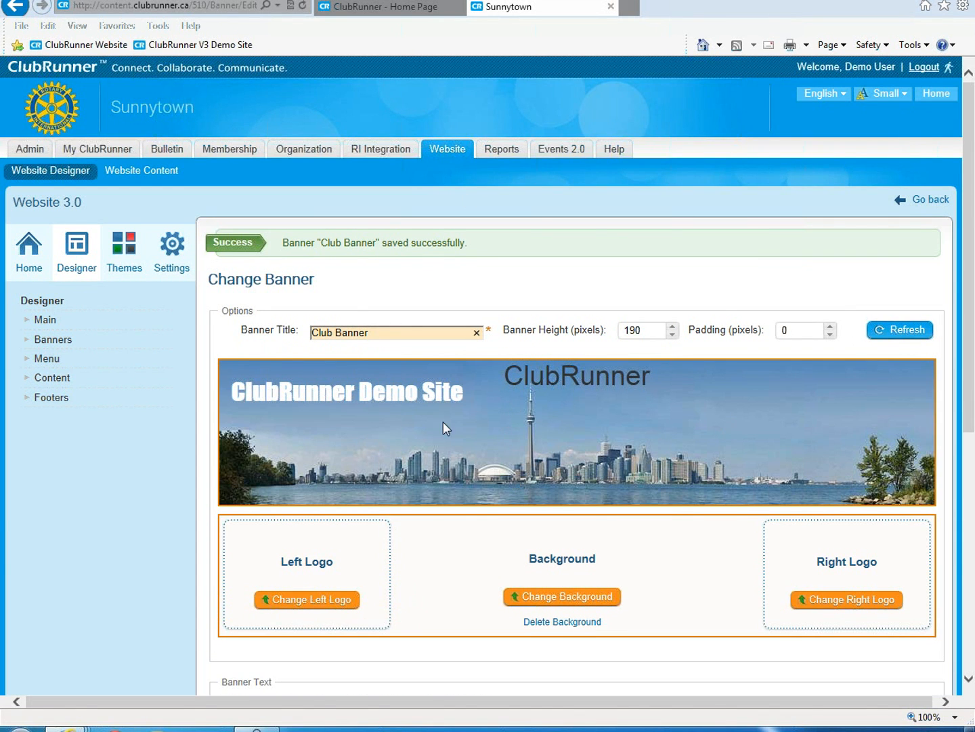
- Add the blue Lisboa Rotary convention sailboat image from the My Images folder as the banner's right logo
{"action": "scroll", "coordinate": [579, 380], "scroll_direction": "down", "scroll_amount": 3}
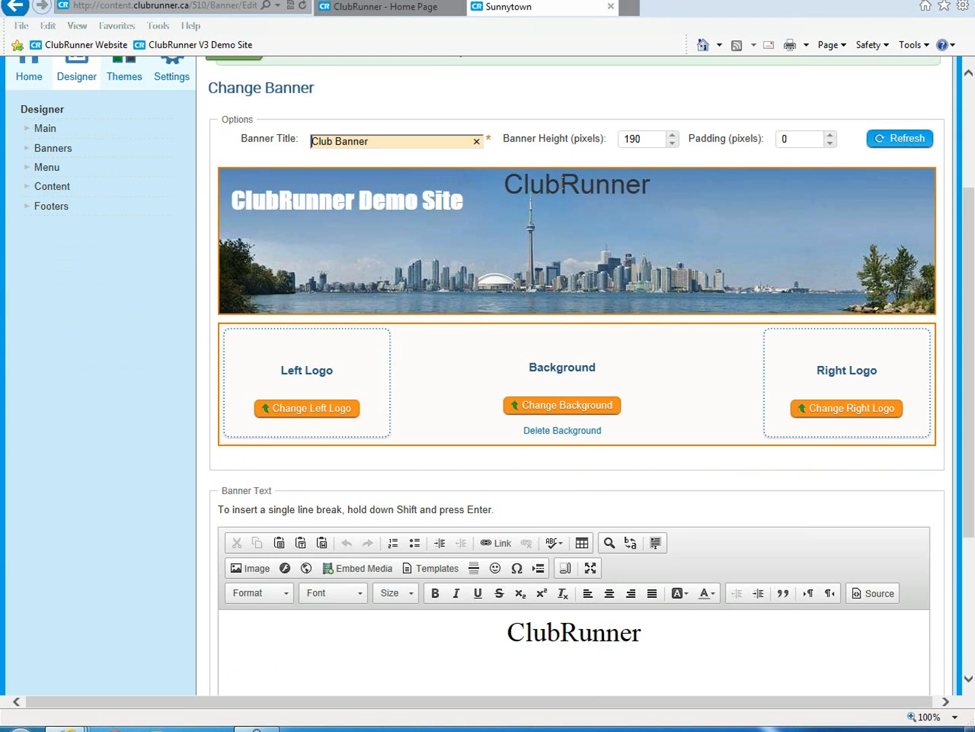
{"action": "scroll", "coordinate": [677, 305], "scroll_direction": "up", "scroll_amount": 2}
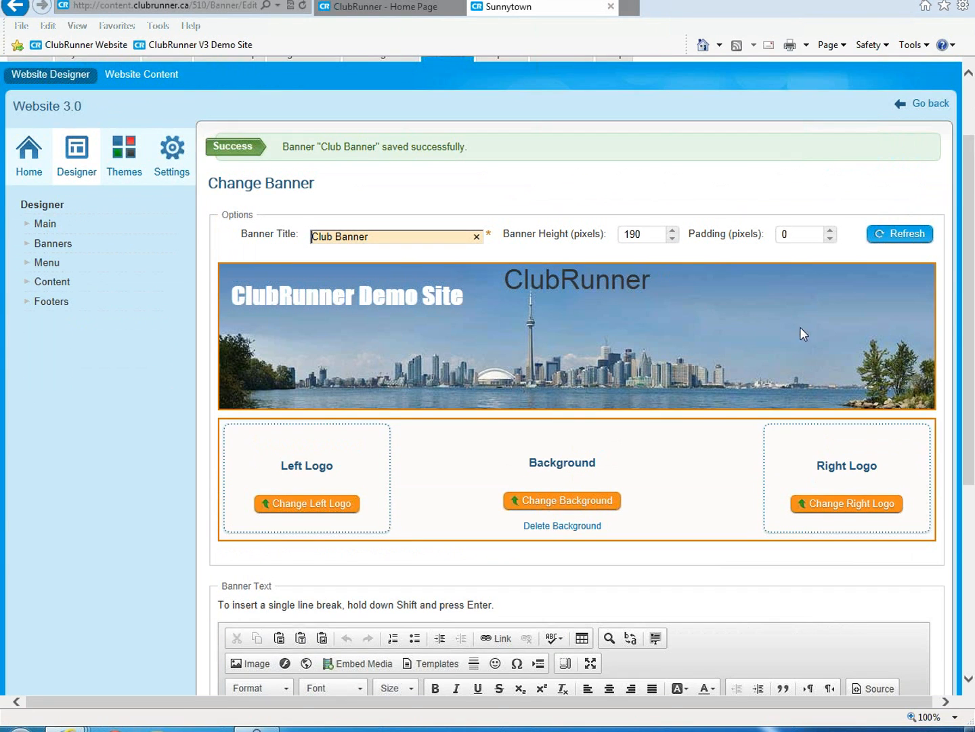
{"action": "left_click", "coordinate": [855, 505]}
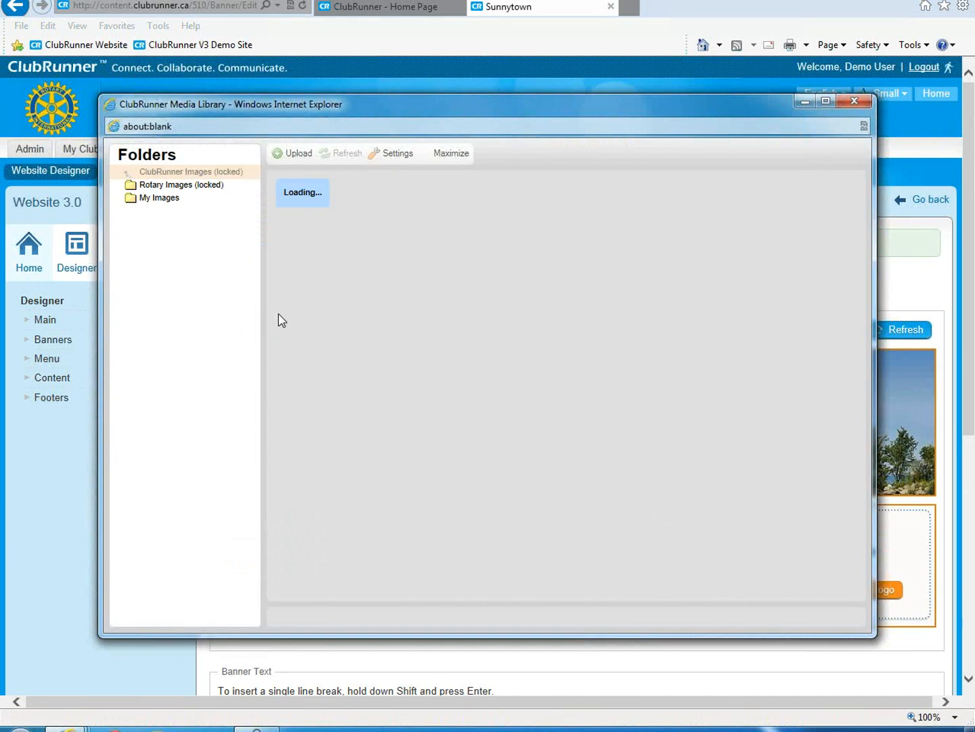
{"action": "left_click", "coordinate": [158, 198]}
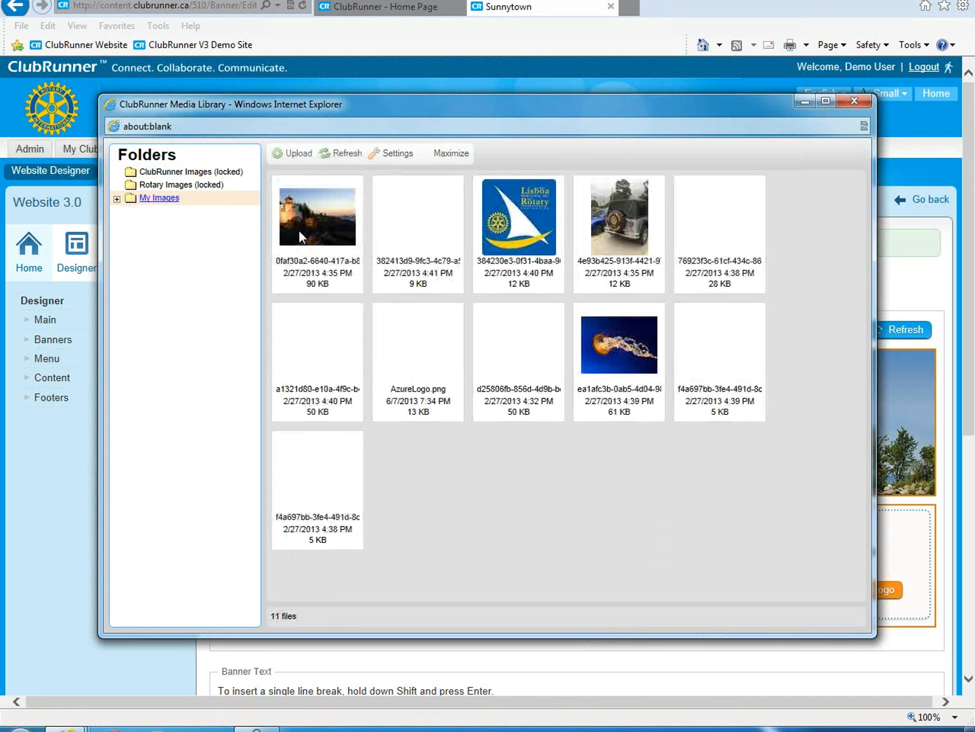
{"action": "double_click", "coordinate": [522, 267]}
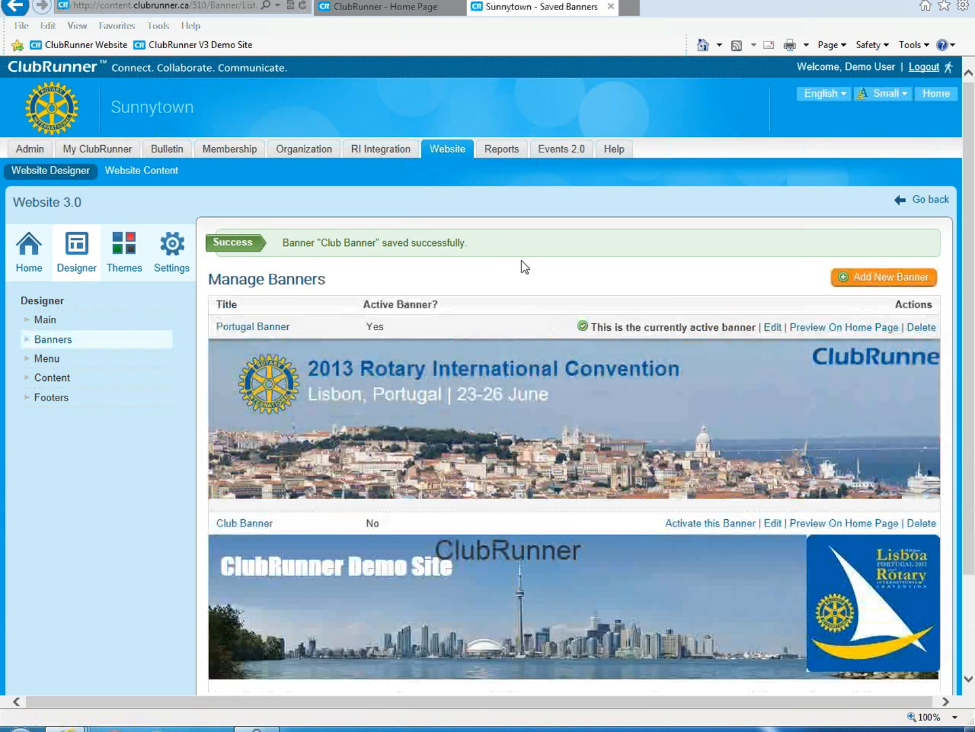
- Reopen Club Banner for editing, set its padding to 10 pixels and refresh the banner
{"action": "scroll", "coordinate": [840, 405], "scroll_direction": "down", "scroll_amount": 3}
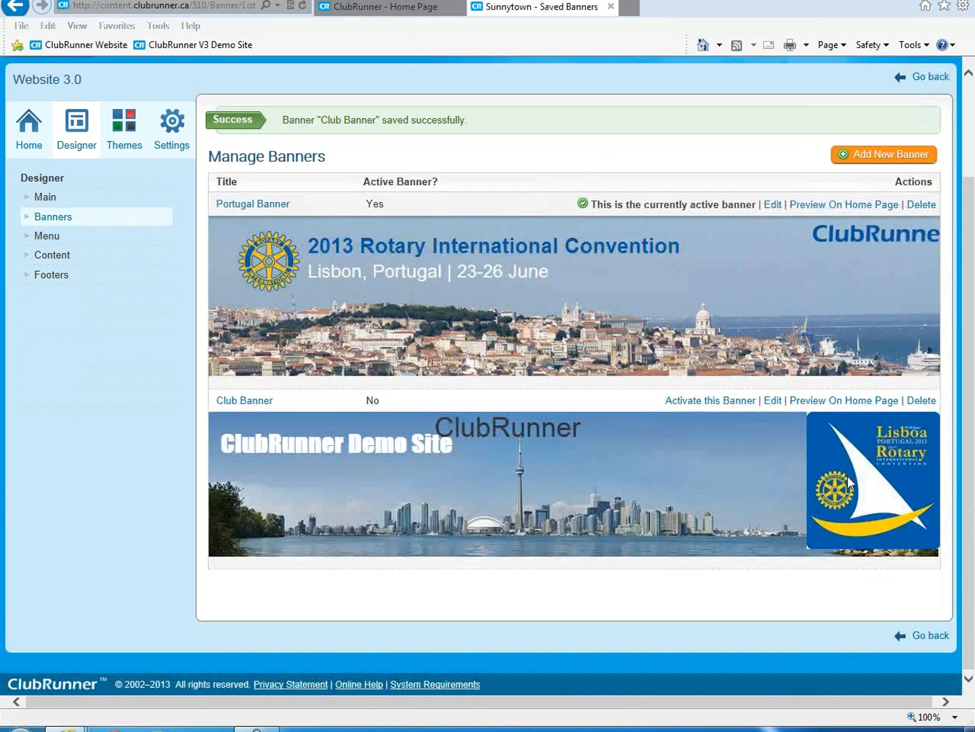
{"action": "left_click", "coordinate": [773, 401]}
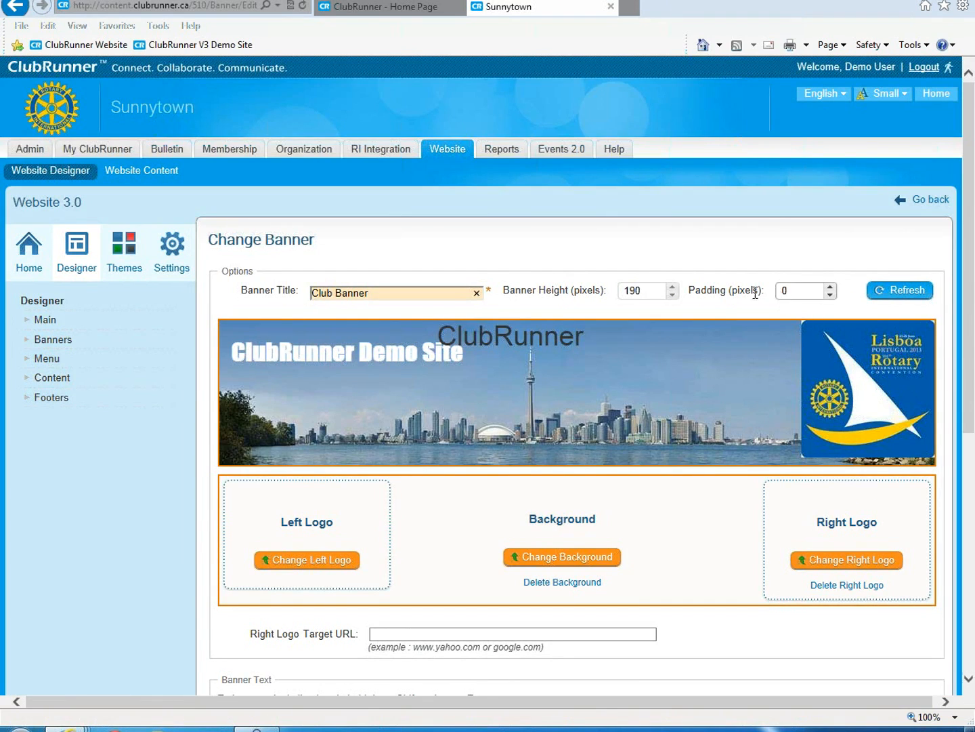
{"action": "left_click", "coordinate": [806, 291]}
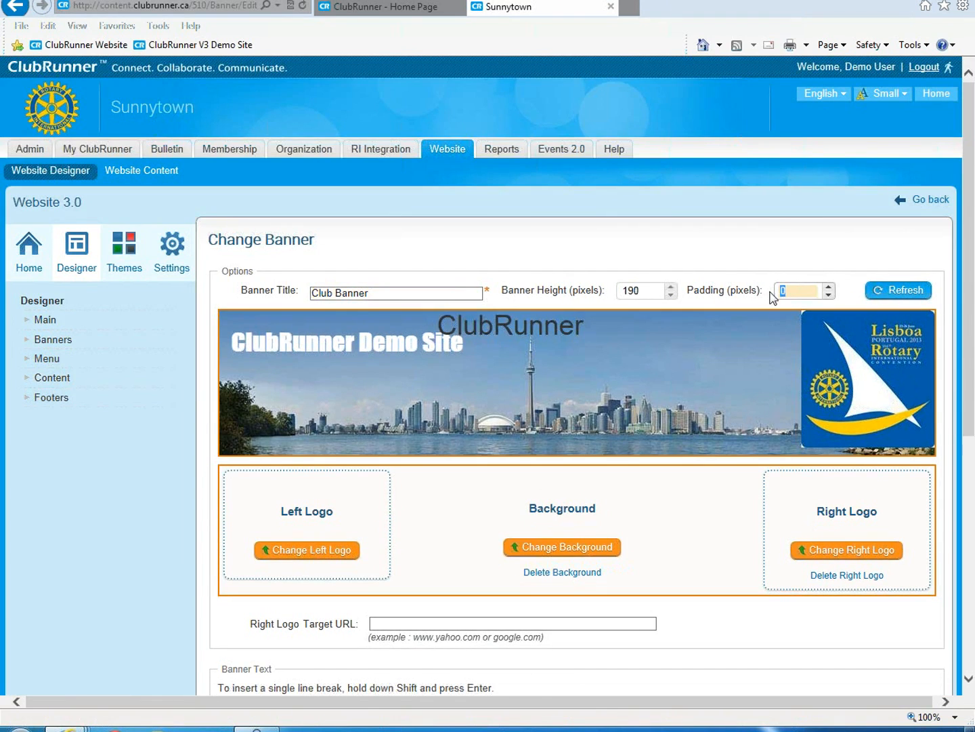
{"action": "type", "text": "10"}
{"action": "left_click", "coordinate": [893, 290]}
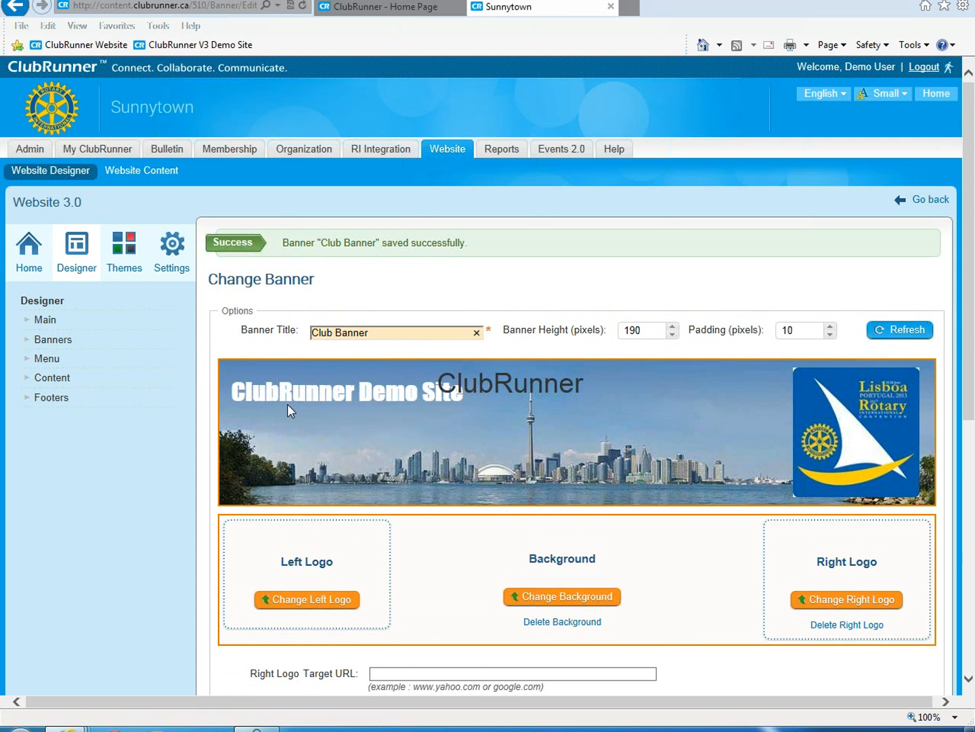
{"action": "scroll", "coordinate": [788, 392], "scroll_direction": "down", "scroll_amount": 3}
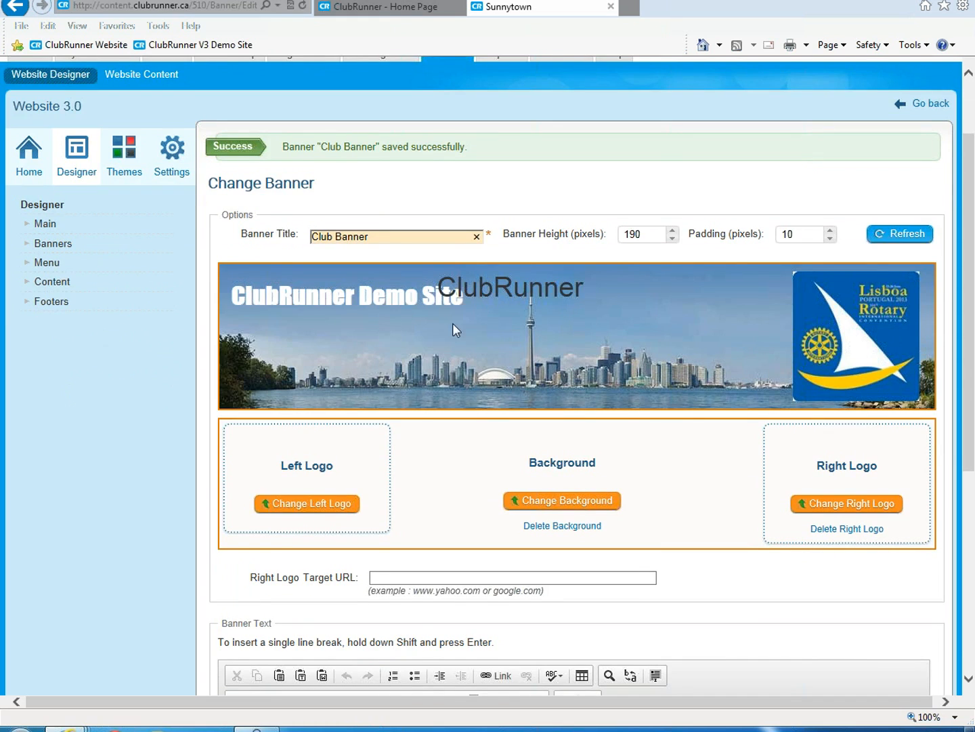
- Save and publish Club Banner, leaving the right logo's target URL blank
{"action": "scroll", "coordinate": [577, 335], "scroll_direction": "down", "scroll_amount": 5}
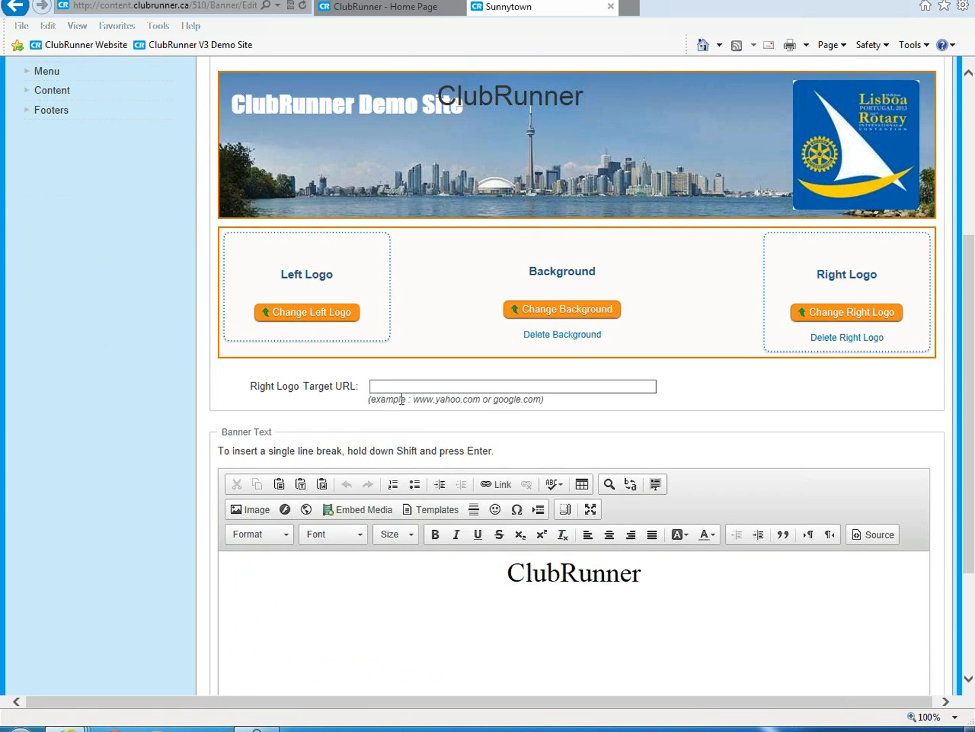
{"action": "left_click", "coordinate": [441, 391]}
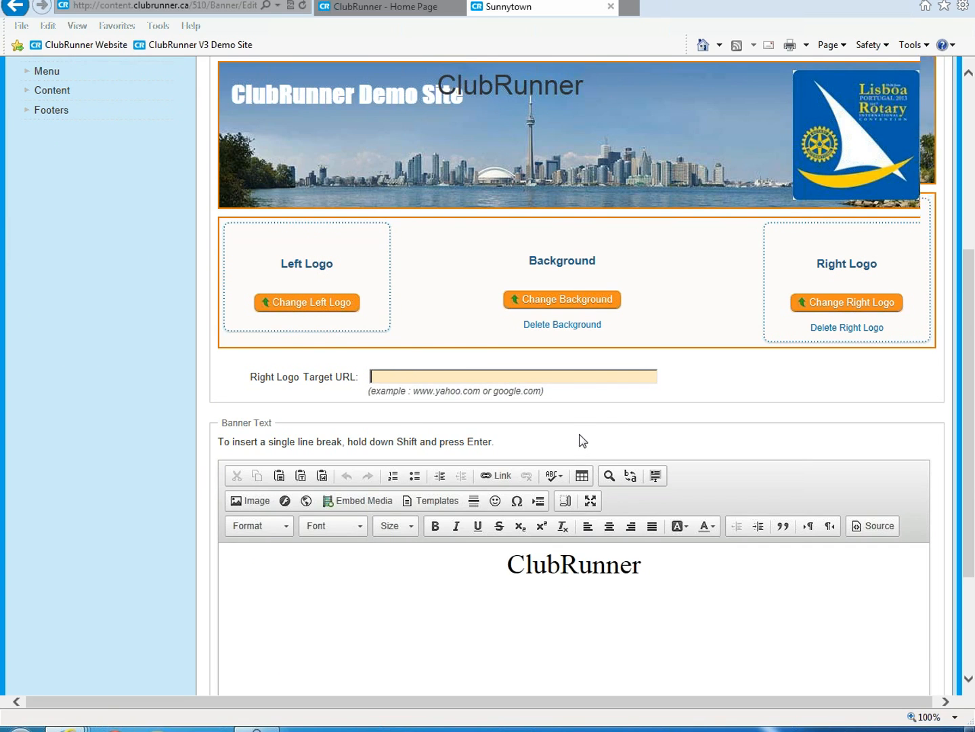
{"action": "scroll", "coordinate": [579, 441], "scroll_direction": "down", "scroll_amount": 3}
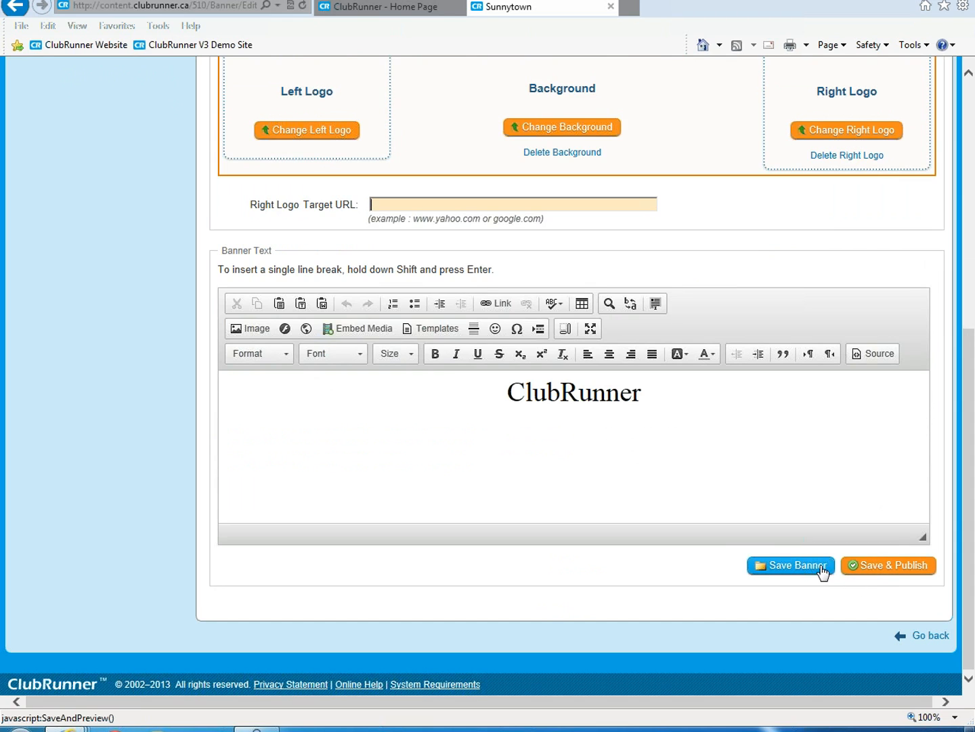
{"action": "left_click", "coordinate": [904, 572]}
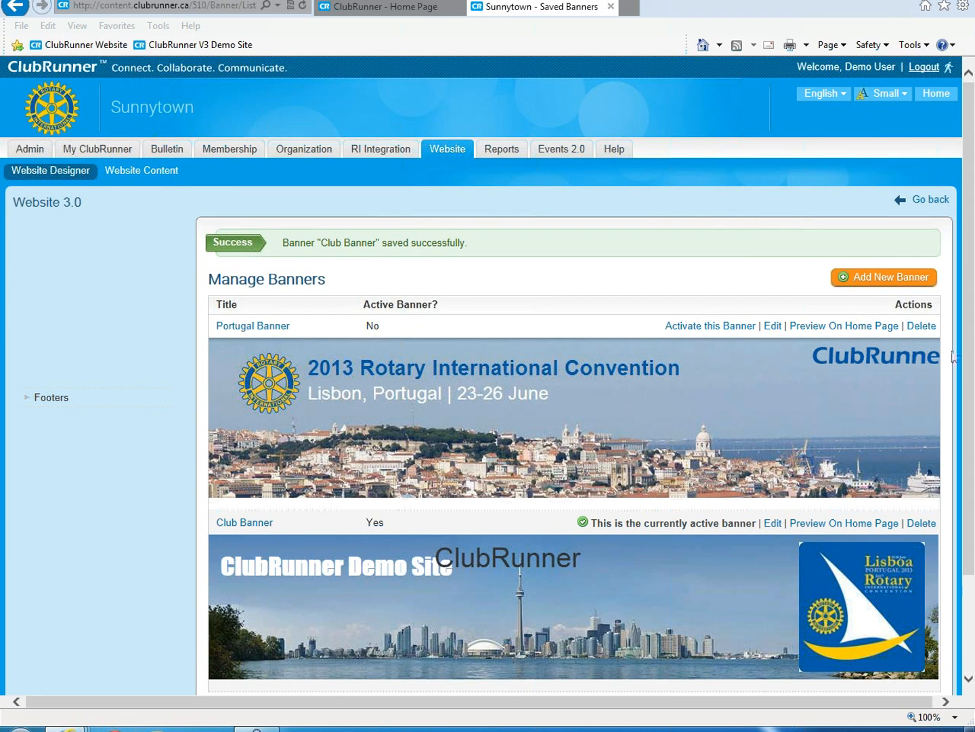
- Make Portugal Banner the active banner in the list of saved banners
{"action": "left_click_drag", "start_coordinate": [970, 359], "coordinate": [973, 420]}
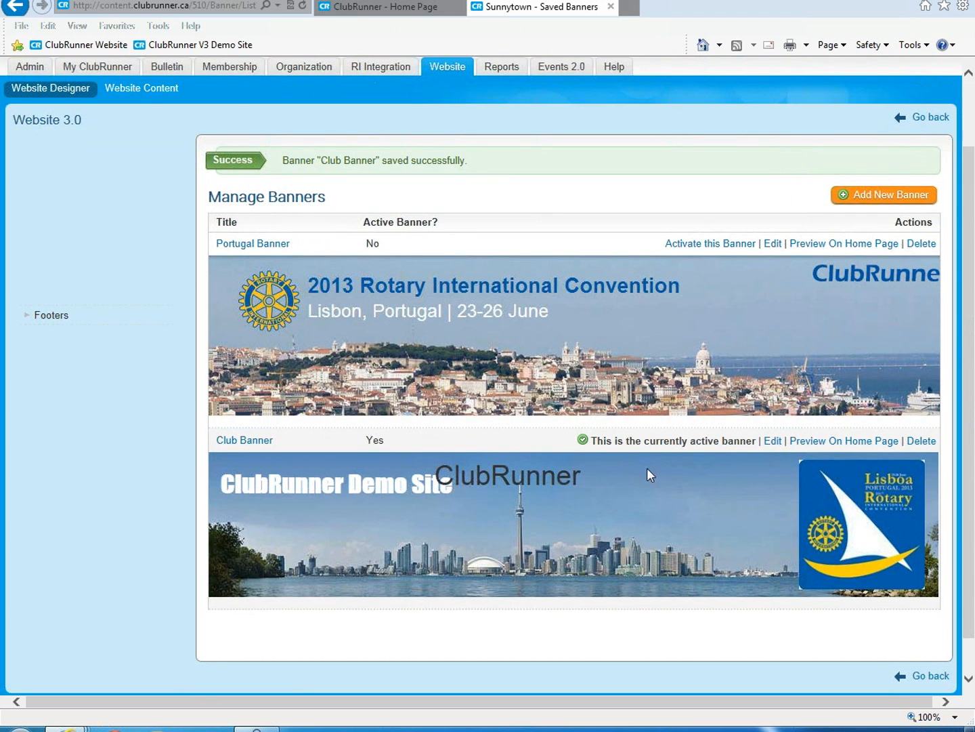
{"action": "left_click_drag", "start_coordinate": [590, 441], "coordinate": [739, 433]}
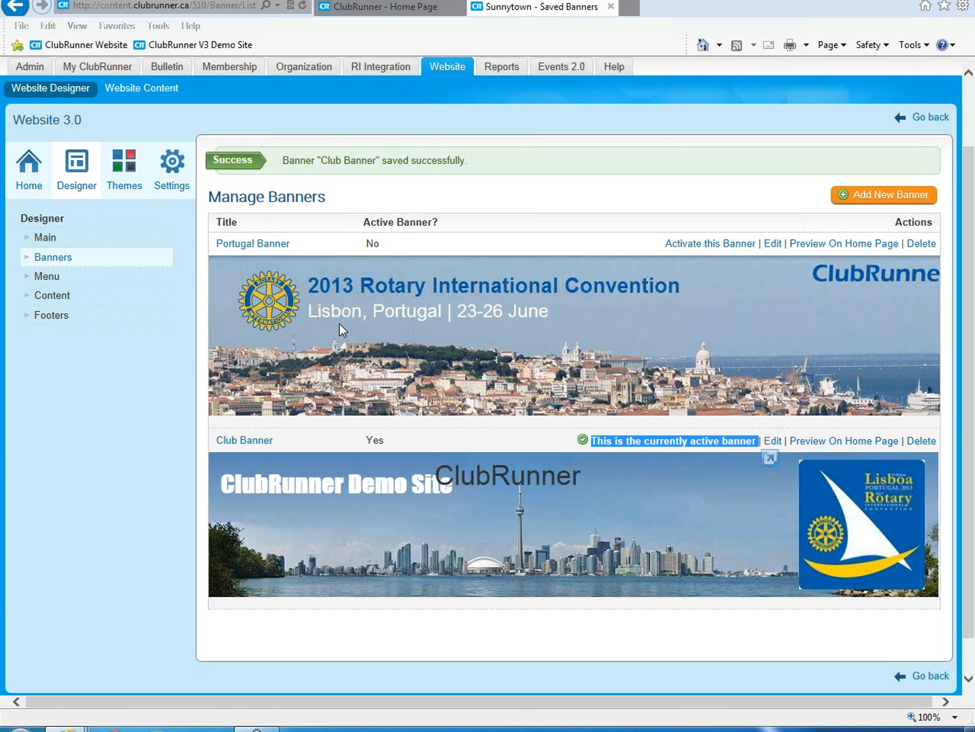
{"action": "left_click", "coordinate": [717, 249]}
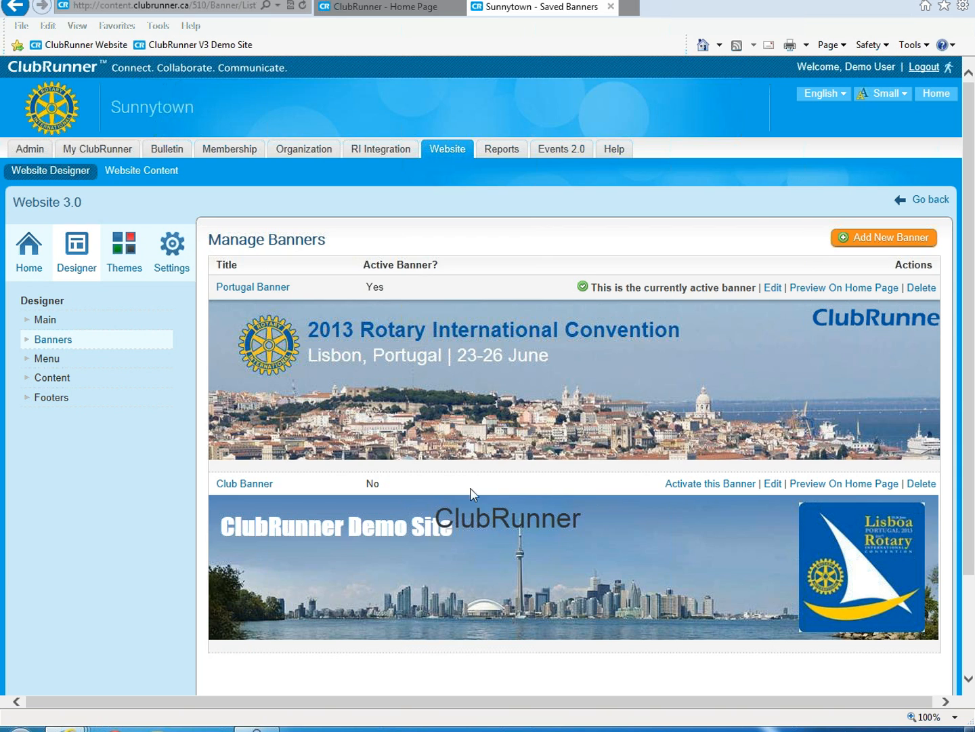
- Open the home page menu for editing and move the Calendar item to the same level directly below Home
{"action": "left_click", "coordinate": [44, 320]}
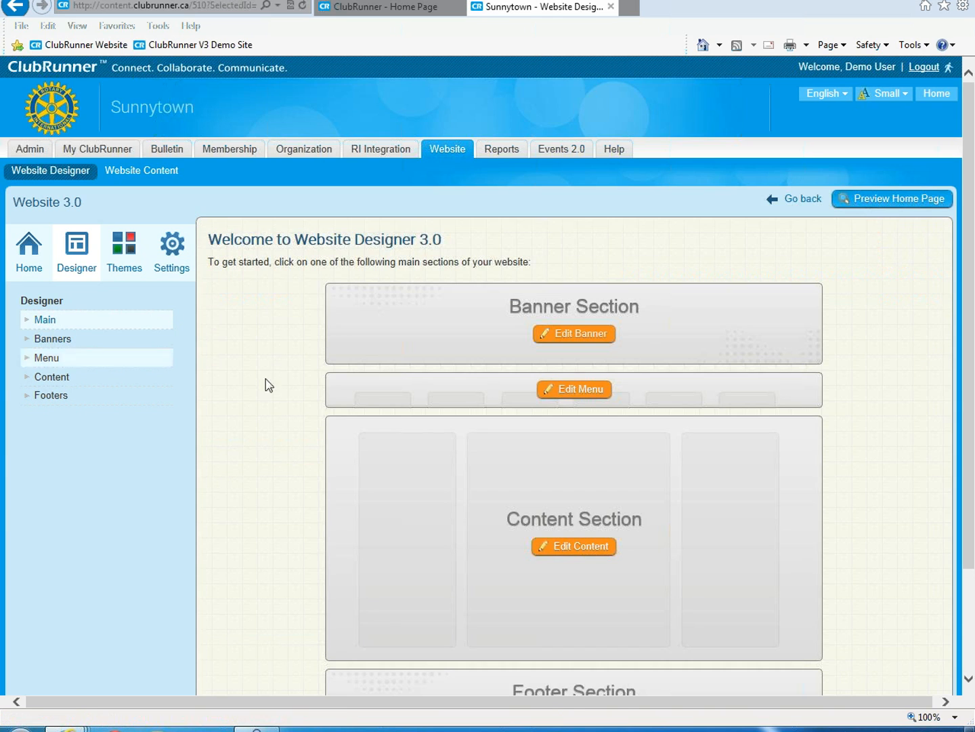
{"action": "left_click", "coordinate": [568, 393]}
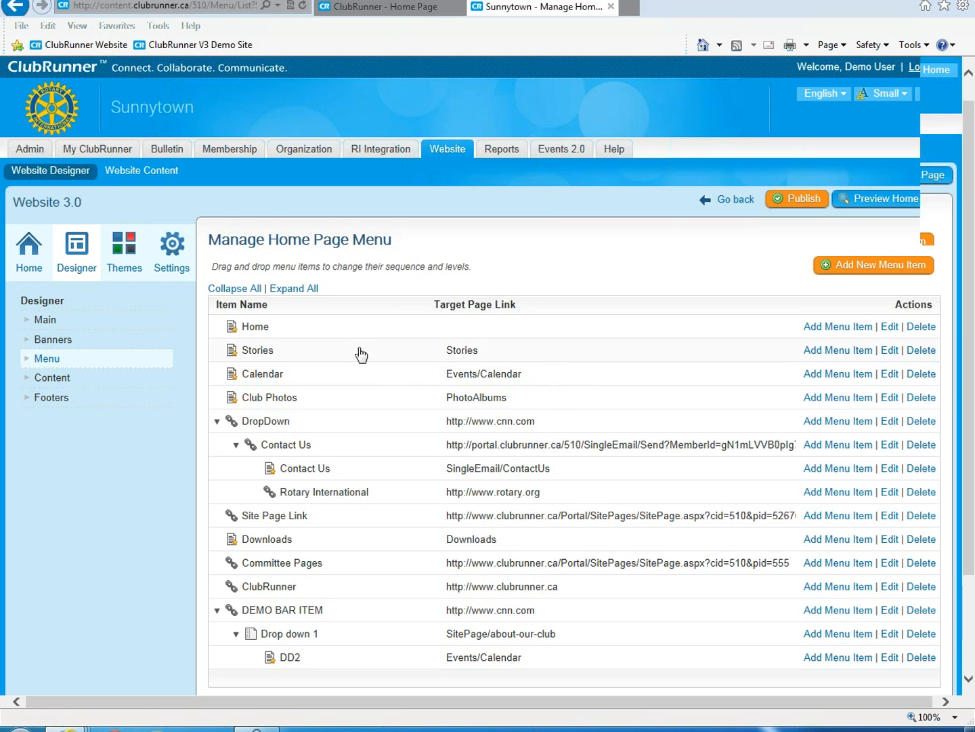
{"action": "scroll", "coordinate": [361, 353], "scroll_direction": "down", "scroll_amount": 2}
{"action": "scroll", "coordinate": [360, 353], "scroll_direction": "up", "scroll_amount": 1}
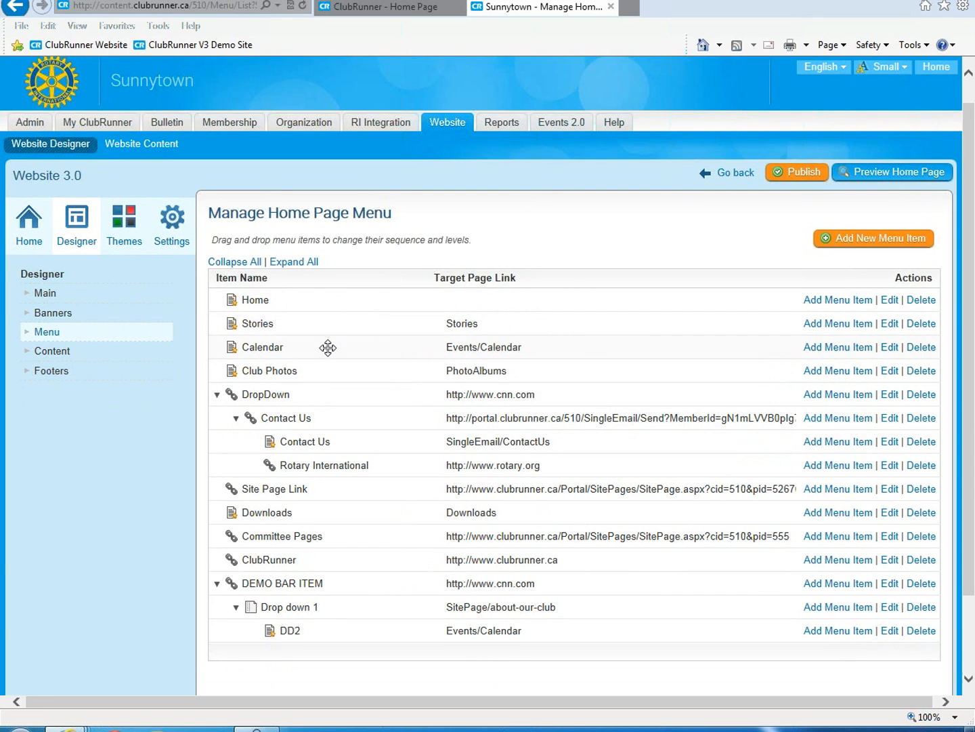
{"action": "left_click_drag", "start_coordinate": [327, 345], "coordinate": [321, 302]}
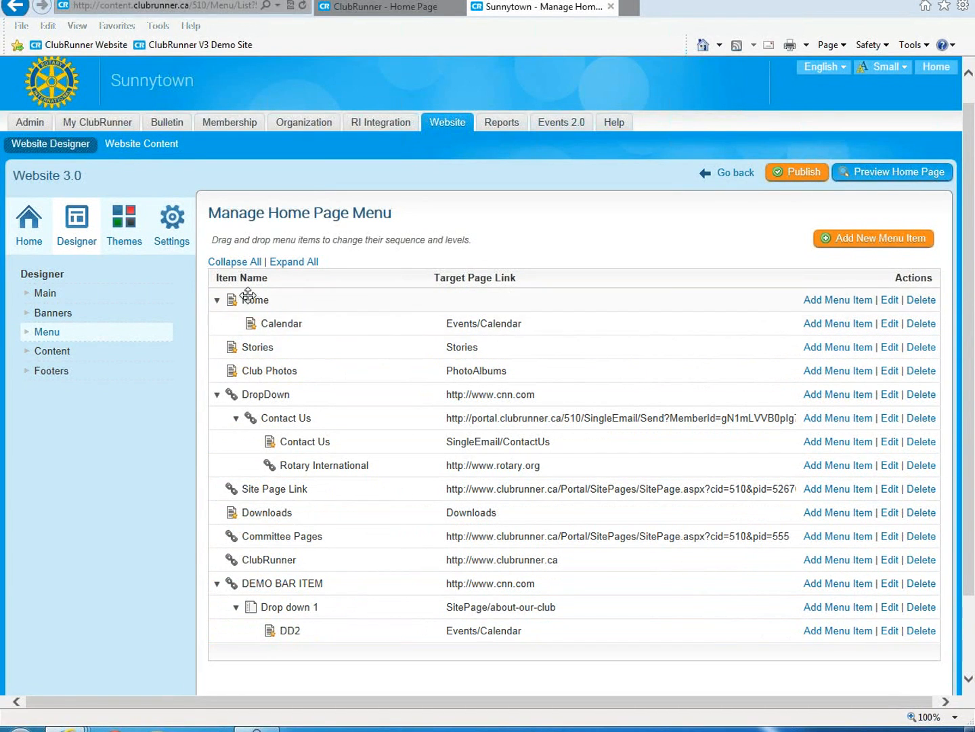
{"action": "left_click_drag", "start_coordinate": [318, 324], "coordinate": [329, 291]}
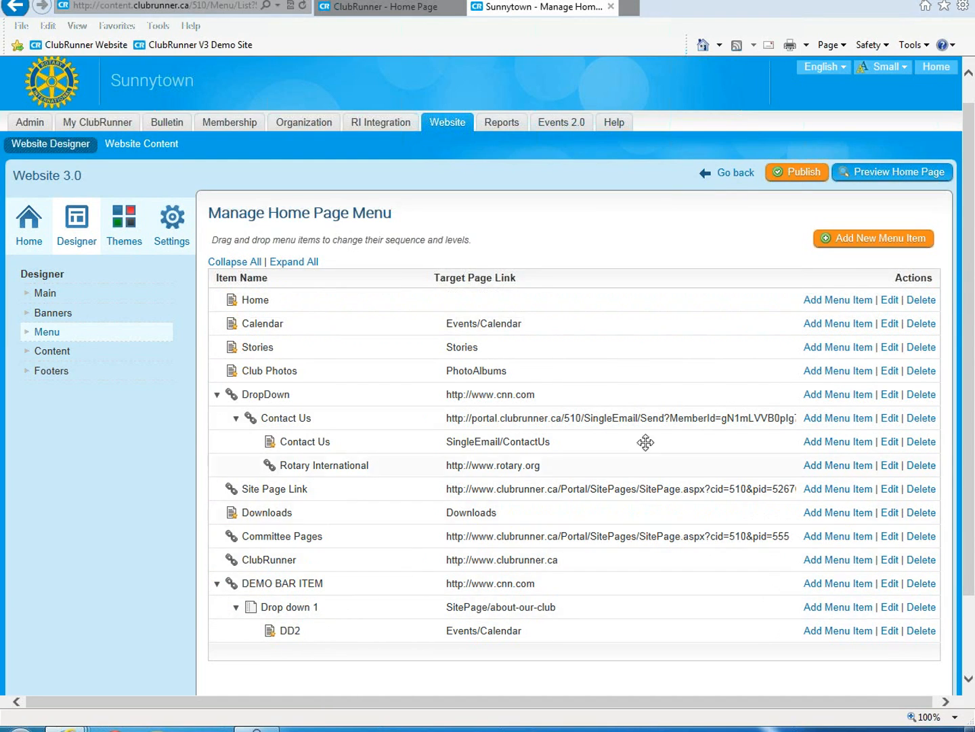
- Create a new home page menu item with "Photo Album" as both its menu title and tool tip
{"action": "left_click", "coordinate": [866, 247]}
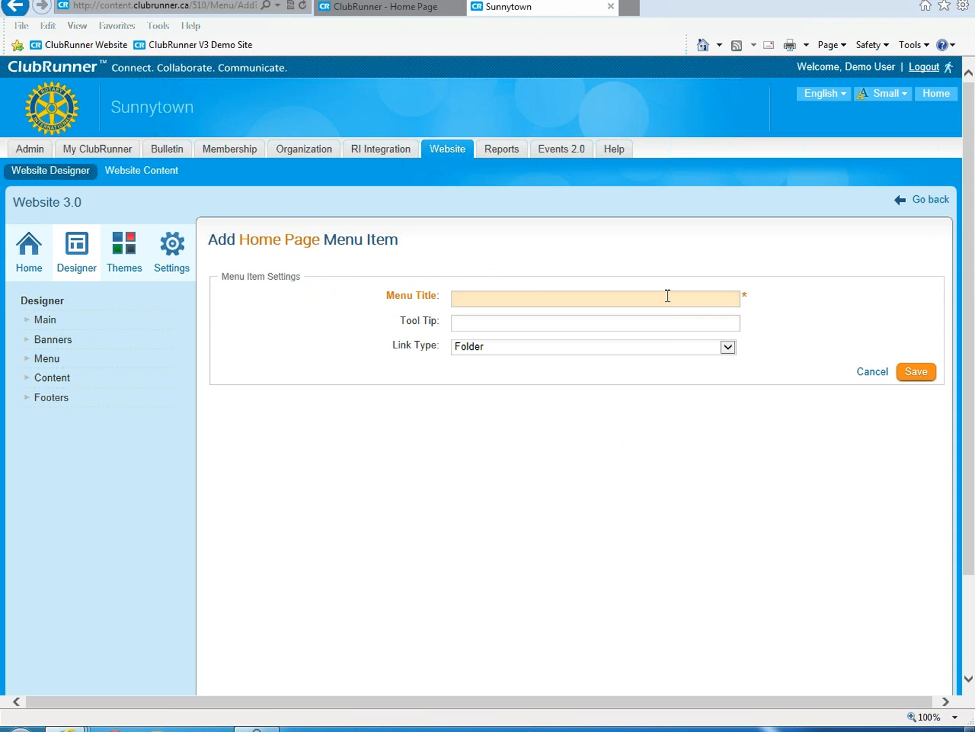
{"action": "type", "text": "Photo Album"}
{"action": "left_click_drag", "start_coordinate": [517, 299], "coordinate": [436, 298]}
{"action": "key", "text": "ctrl+c"}
{"action": "left_click", "coordinate": [505, 327]}
{"action": "key", "text": "ctrl+v"}
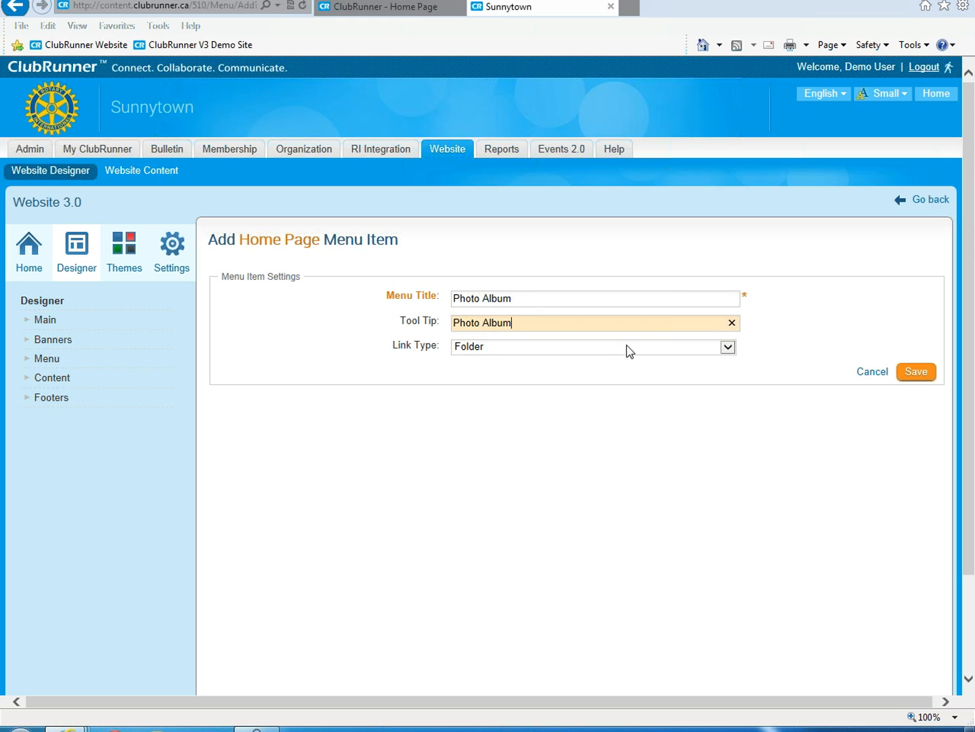
- Set the menu item's link type to Photo Album, choose the Club Photos album and save the item
{"action": "left_click", "coordinate": [728, 347]}
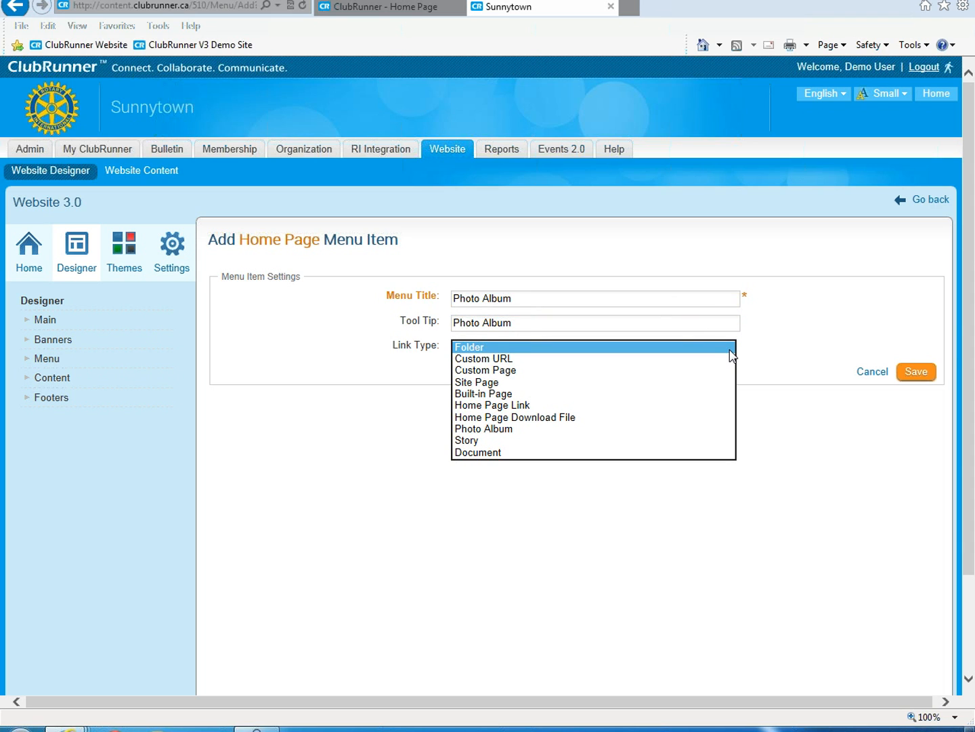
{"action": "left_click", "coordinate": [510, 430]}
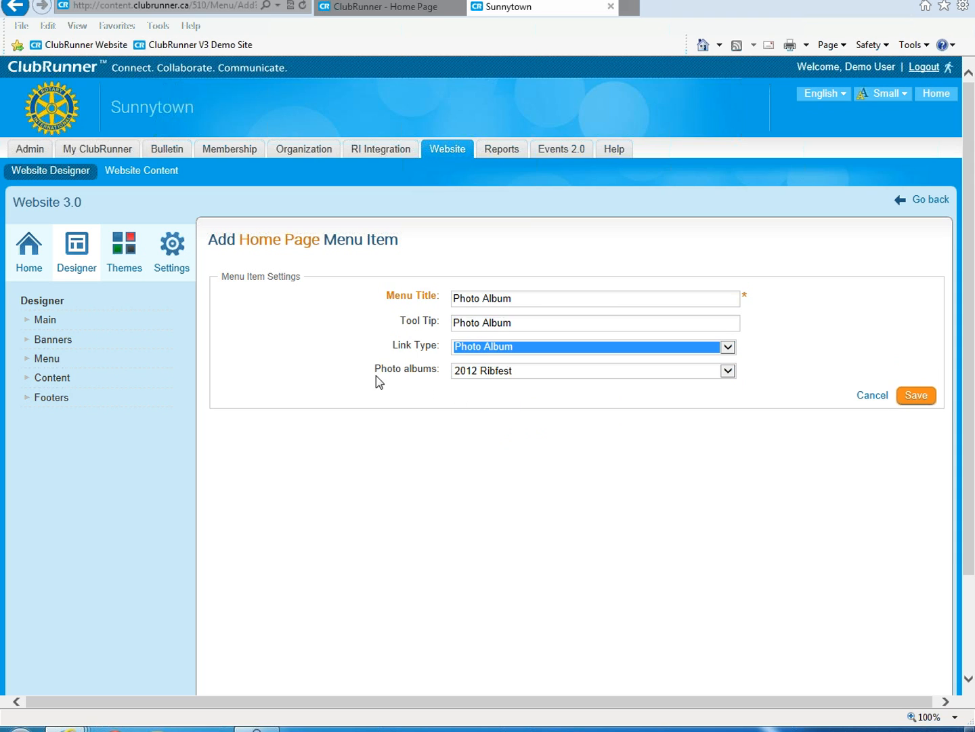
{"action": "left_click", "coordinate": [728, 372]}
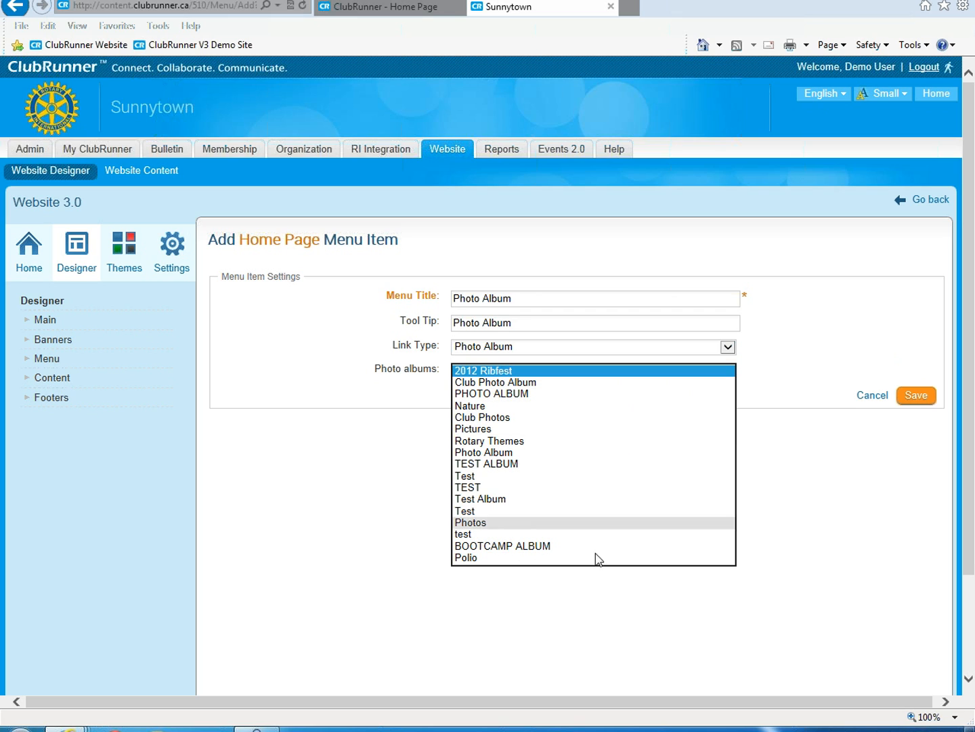
{"action": "left_click", "coordinate": [493, 418]}
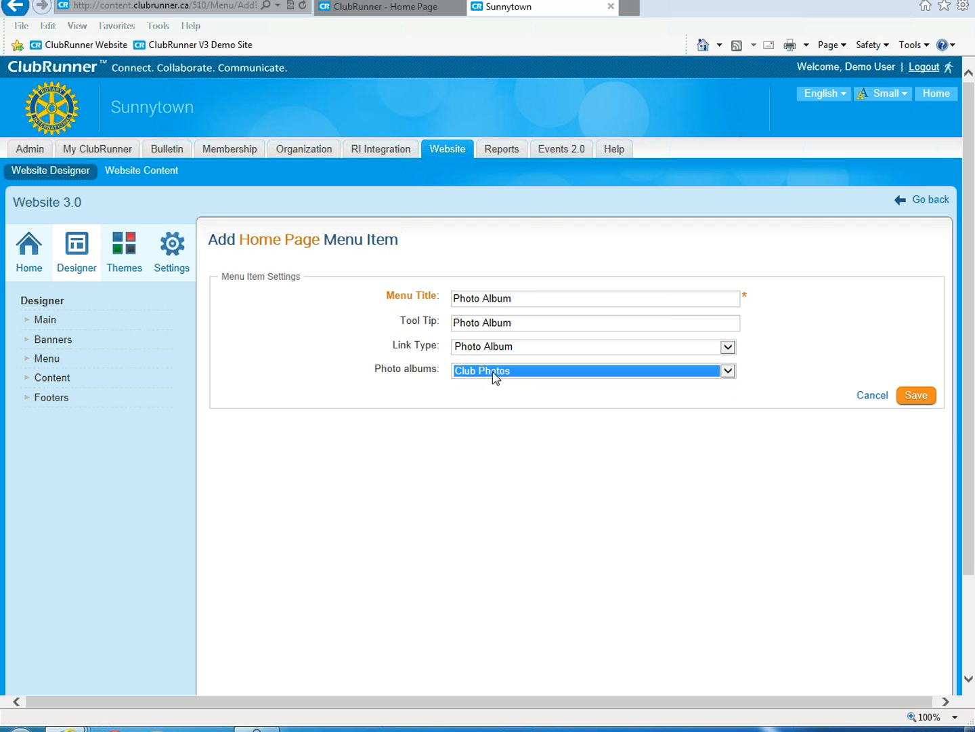
{"action": "left_click", "coordinate": [918, 399]}
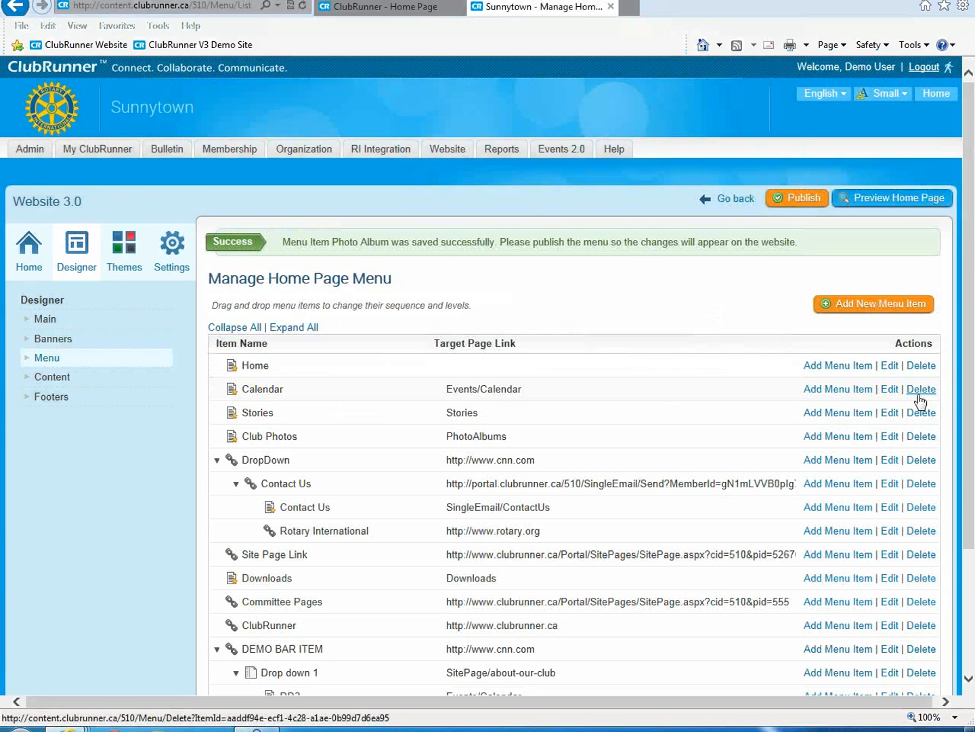
- Publish the home page menu with the new Photo Album item
{"action": "left_click_drag", "start_coordinate": [291, 242], "coordinate": [777, 245]}
{"action": "left_click", "coordinate": [627, 253]}
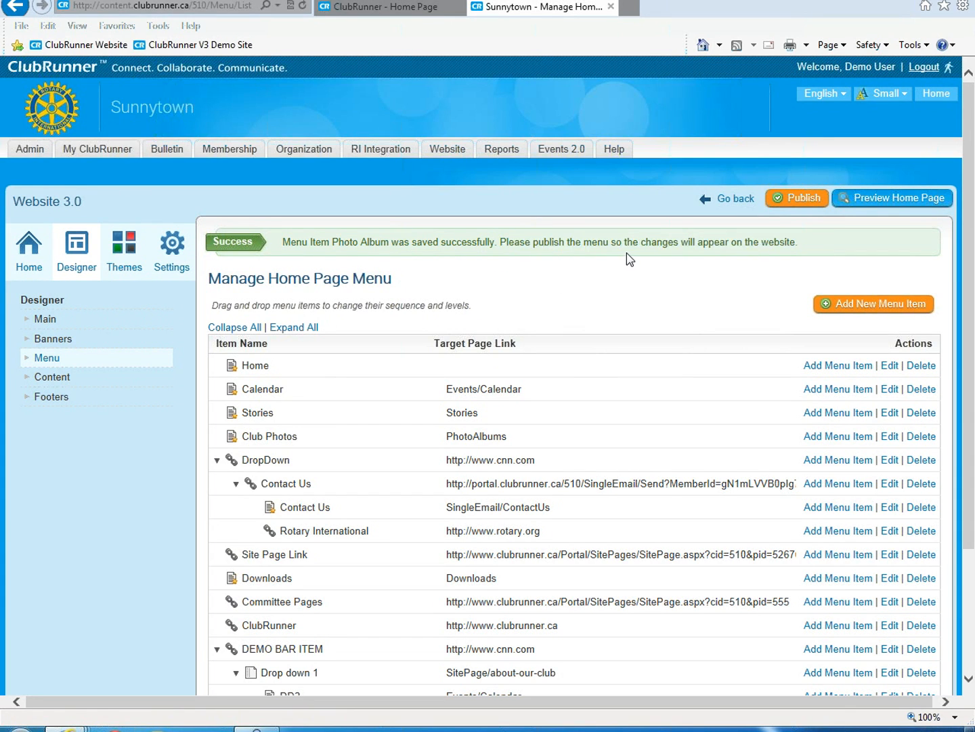
{"action": "left_click", "coordinate": [802, 203]}
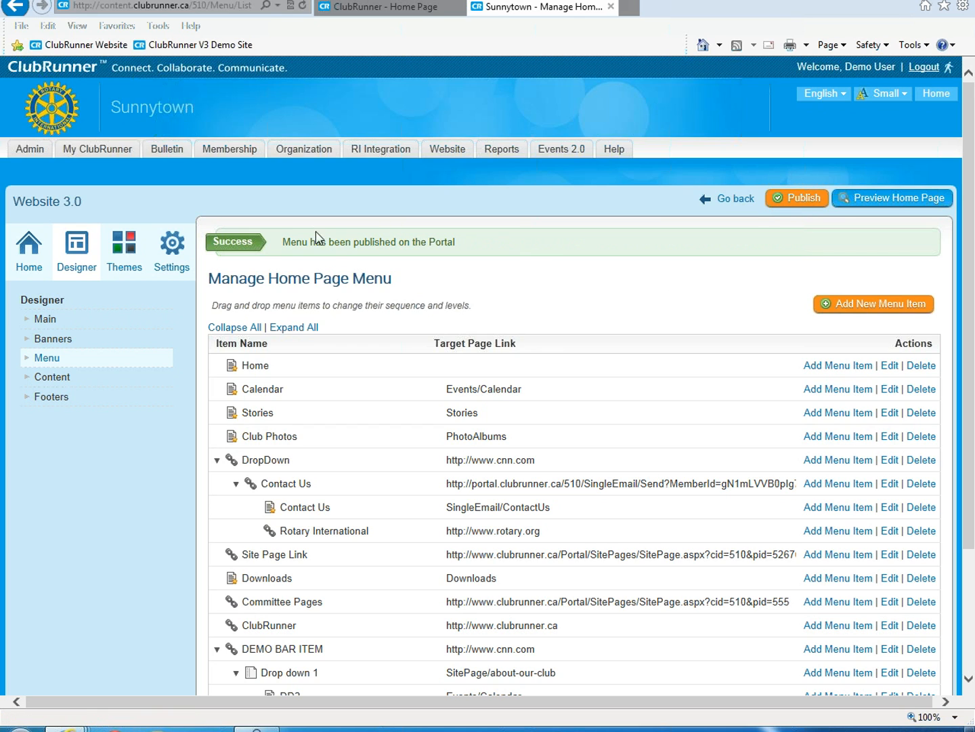
{"action": "left_click_drag", "start_coordinate": [284, 241], "coordinate": [468, 245]}
{"action": "left_click", "coordinate": [495, 245]}
{"action": "scroll", "coordinate": [547, 318], "scroll_direction": "down", "scroll_amount": 1}
{"action": "scroll", "coordinate": [546, 317], "scroll_direction": "up", "scroll_amount": 1}
- Go to the club's home page and open the Photo Album menu item to check its linked page
{"action": "left_click", "coordinate": [936, 96]}
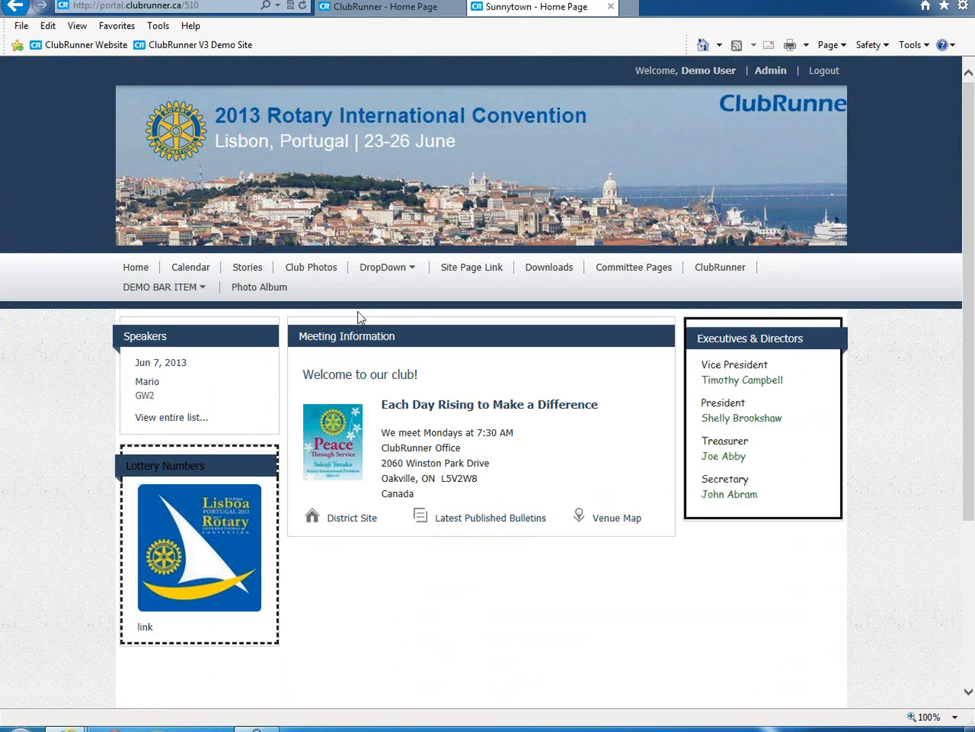
{"action": "left_click", "coordinate": [263, 291]}
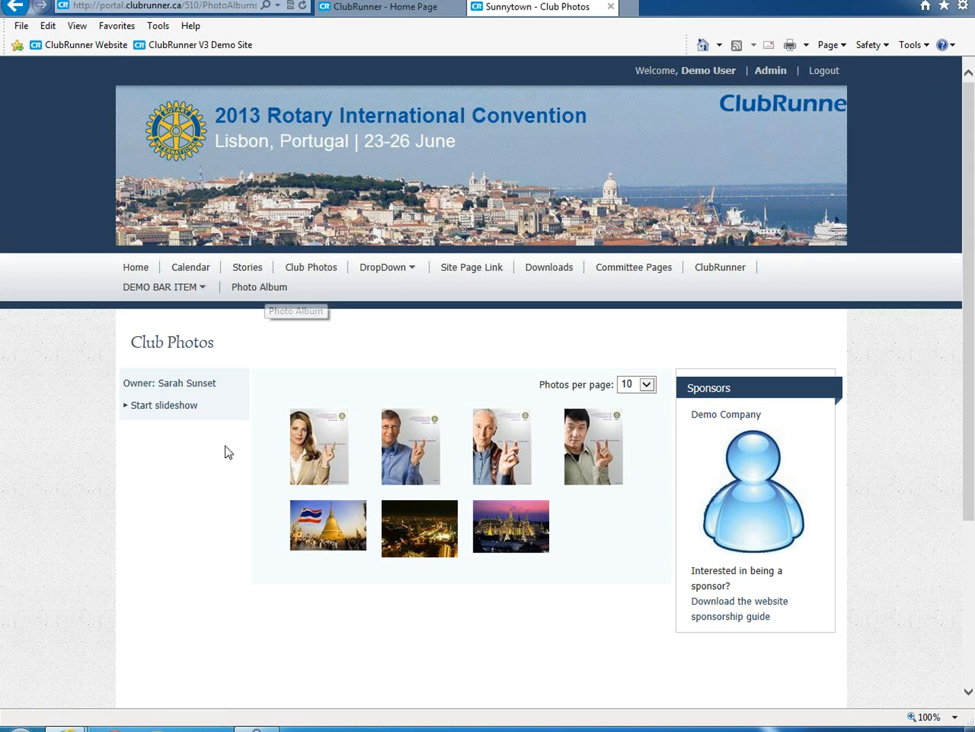
{"action": "scroll", "coordinate": [187, 293], "scroll_direction": "down", "scroll_amount": 3}
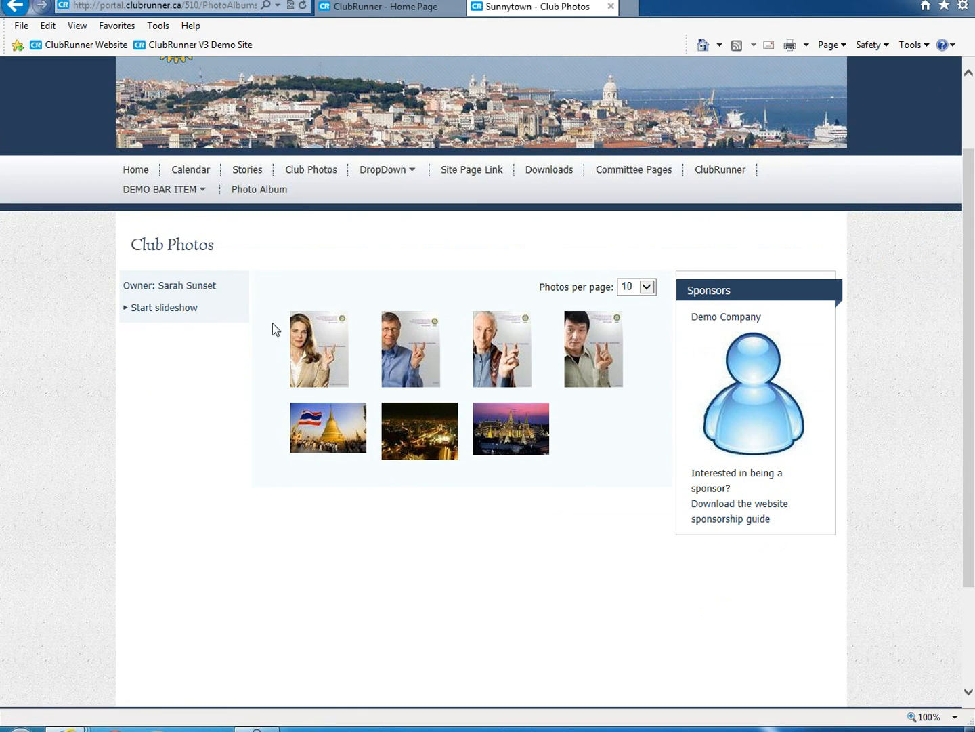
{"action": "scroll", "coordinate": [311, 336], "scroll_direction": "up", "scroll_amount": 3}
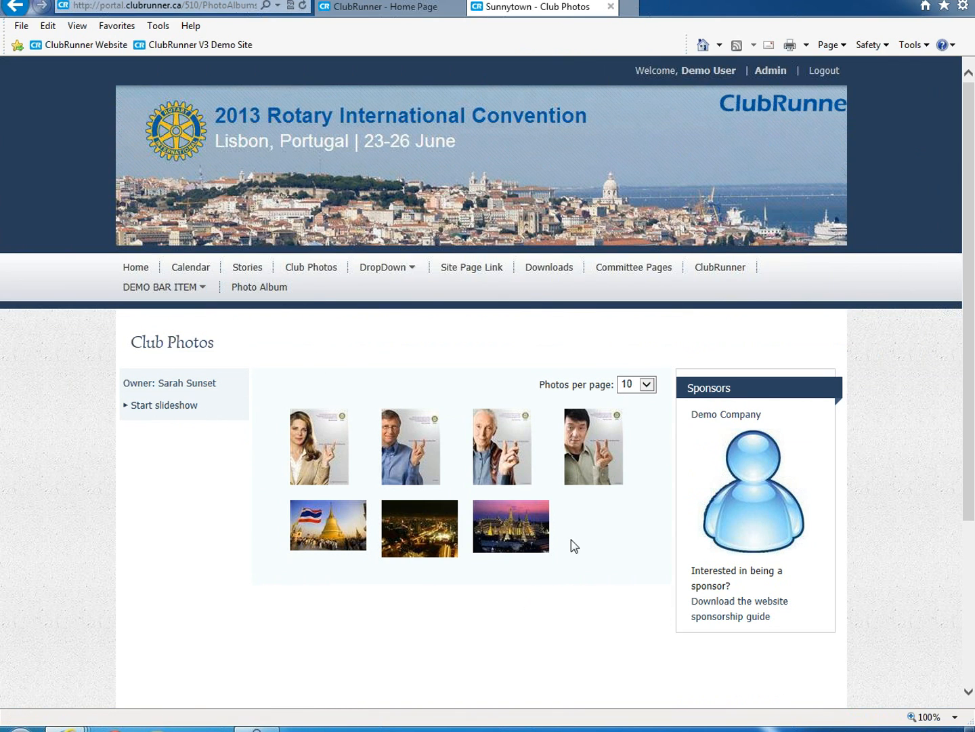
- Return from the club website to the main designer page of Website Designer 3.0 through the Admin area
{"action": "left_click", "coordinate": [767, 73]}
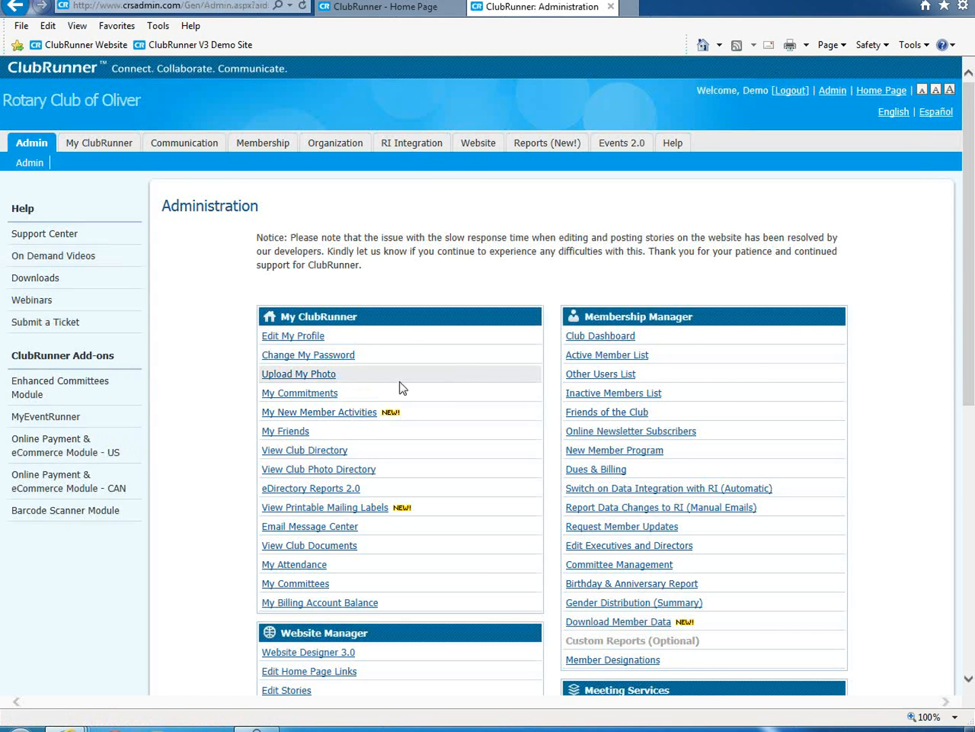
{"action": "scroll", "coordinate": [365, 405], "scroll_direction": "down", "scroll_amount": 3}
{"action": "left_click", "coordinate": [308, 466]}
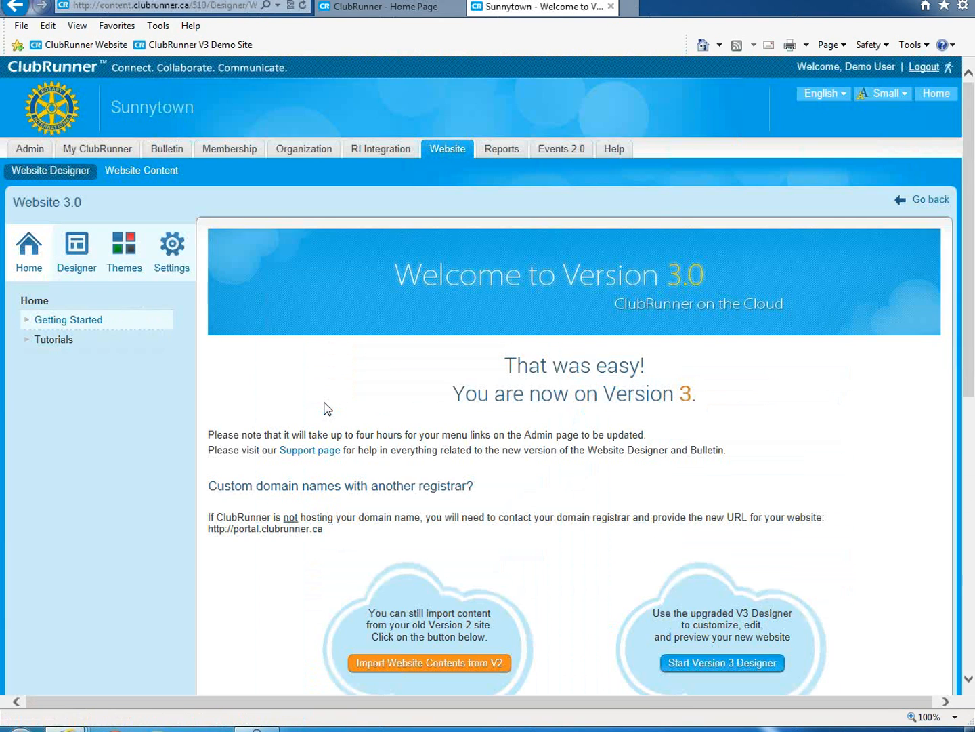
{"action": "left_click", "coordinate": [74, 255]}
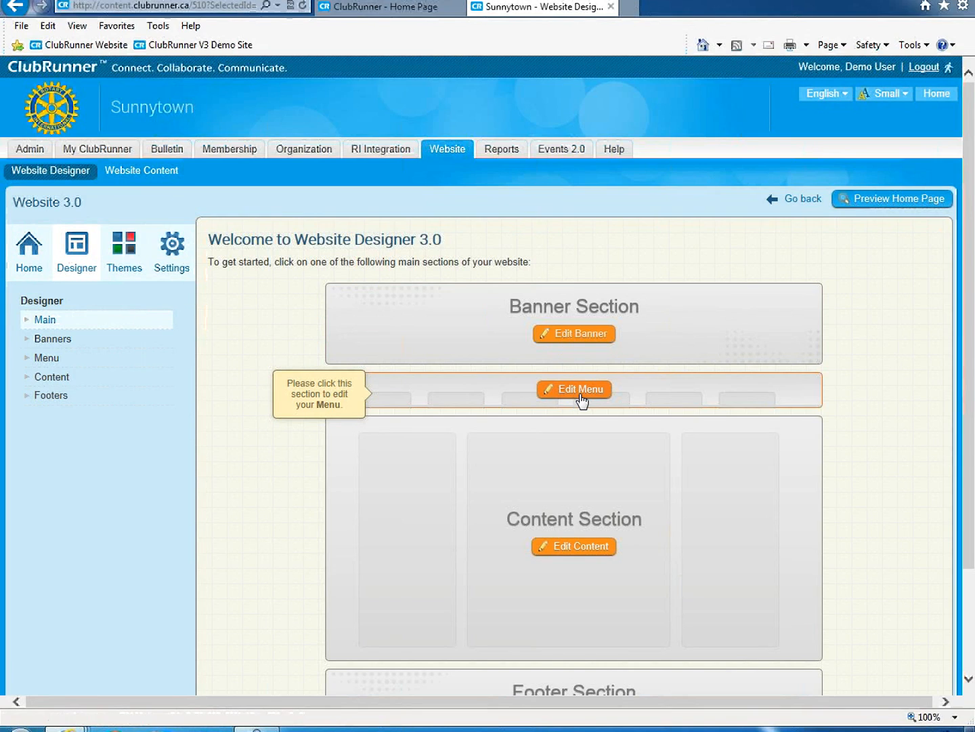
- Open a blank home page menu item and review the available link types without choosing one
{"action": "left_click", "coordinate": [581, 392]}
{"action": "left_click", "coordinate": [886, 265]}
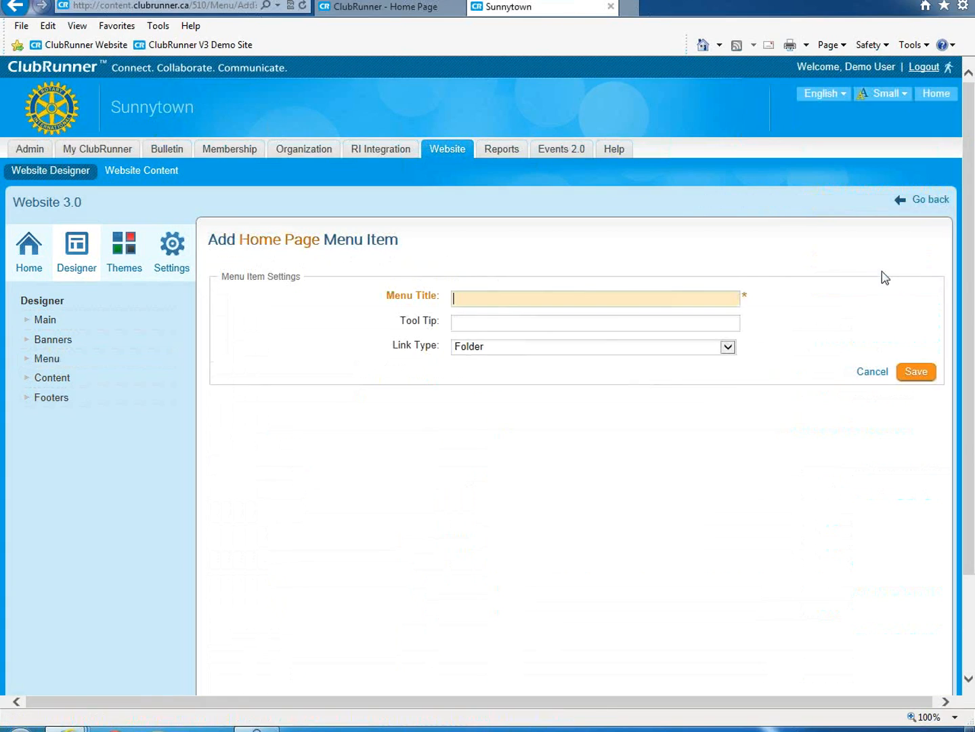
{"action": "left_click", "coordinate": [728, 347]}
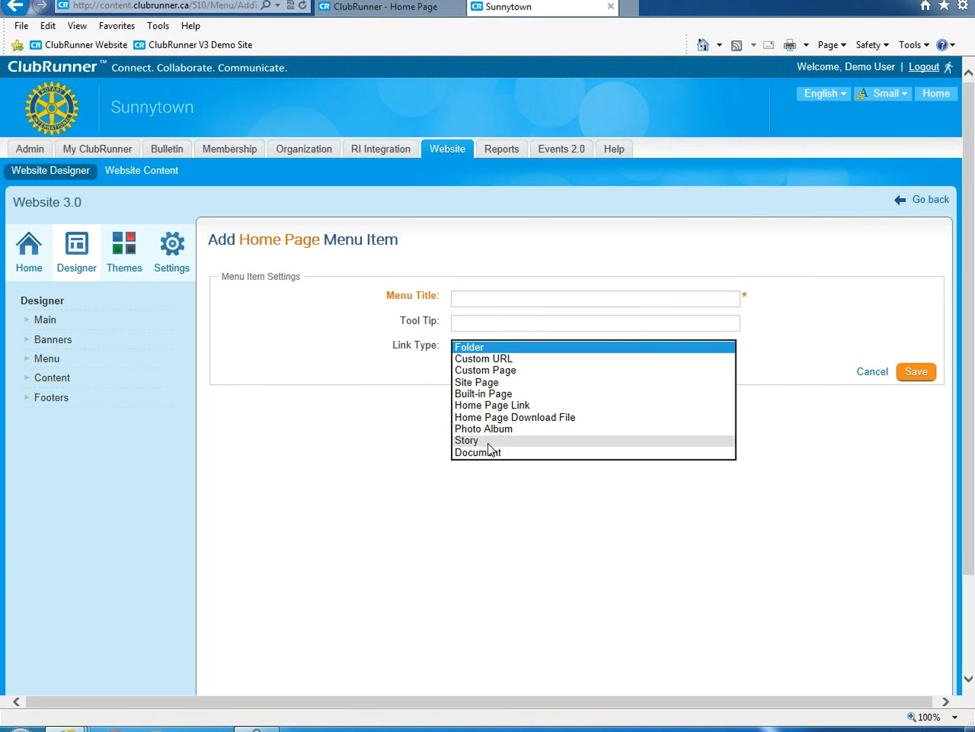
{"action": "left_click", "coordinate": [434, 420]}
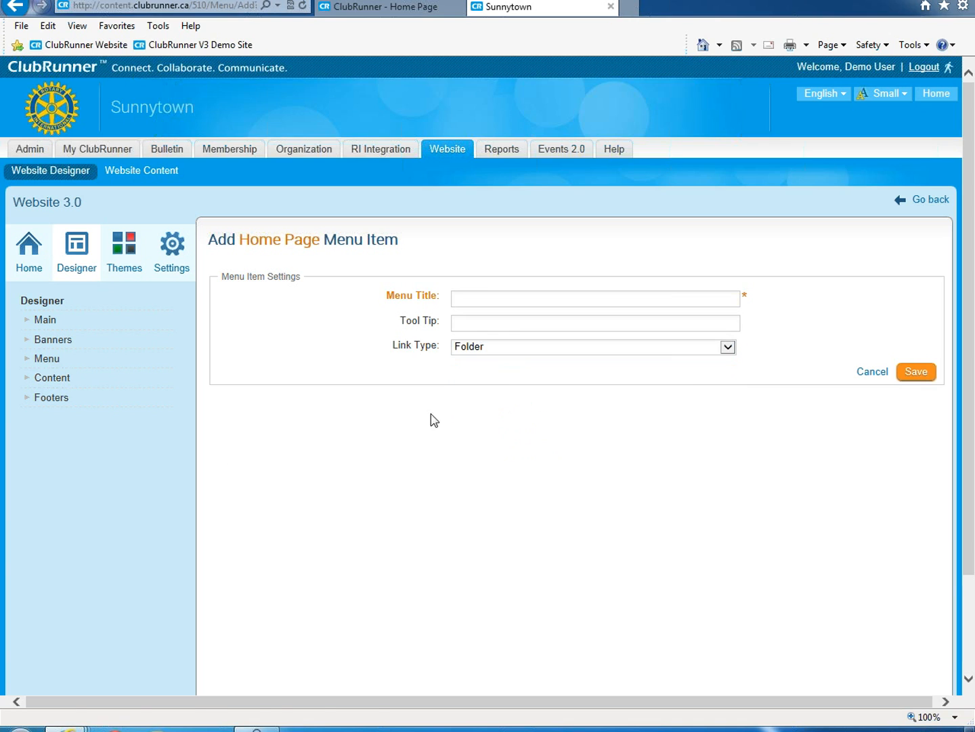
- Open the list of website footers and view the footer example on the ClubRunner home page in the other browser tab
{"action": "left_click", "coordinate": [82, 253]}
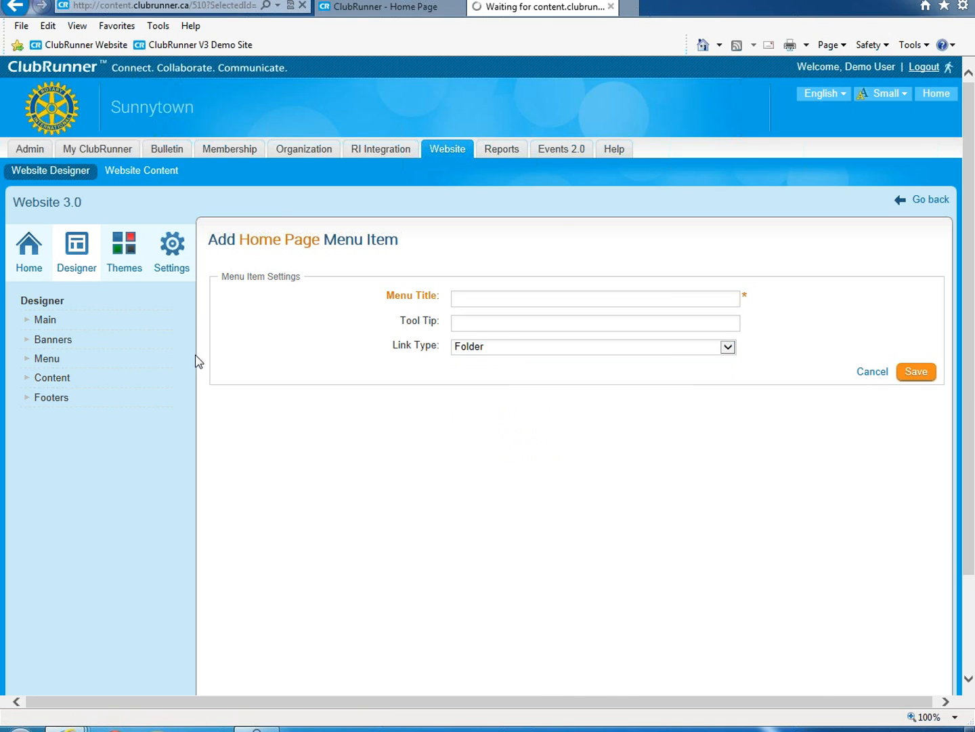
{"action": "scroll", "coordinate": [378, 439], "scroll_direction": "down", "scroll_amount": 3}
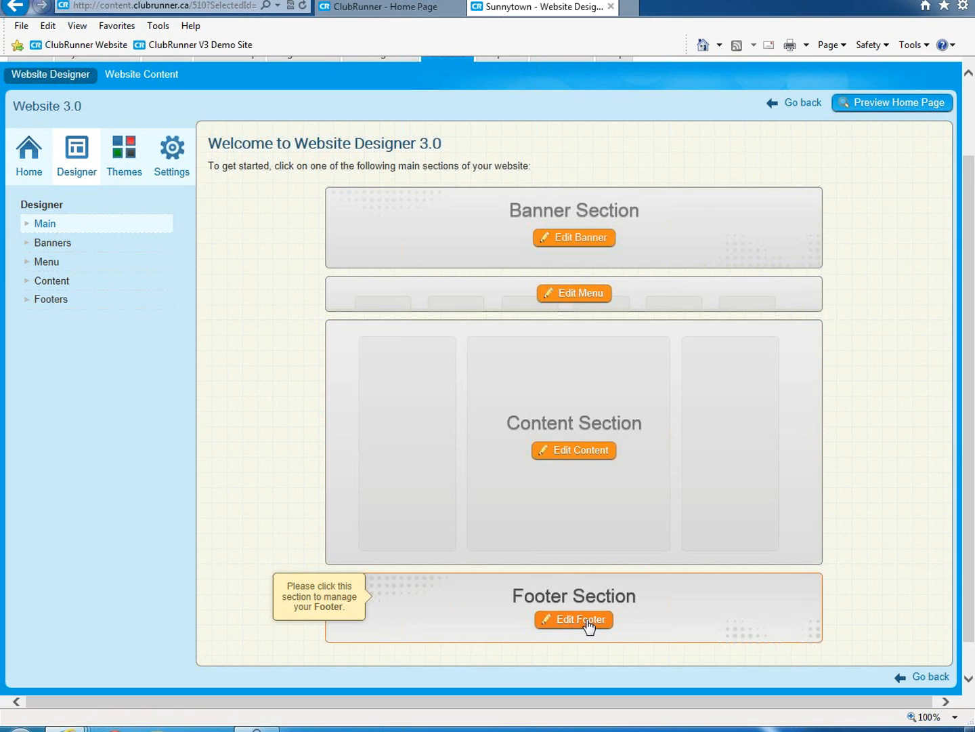
{"action": "left_click", "coordinate": [586, 622]}
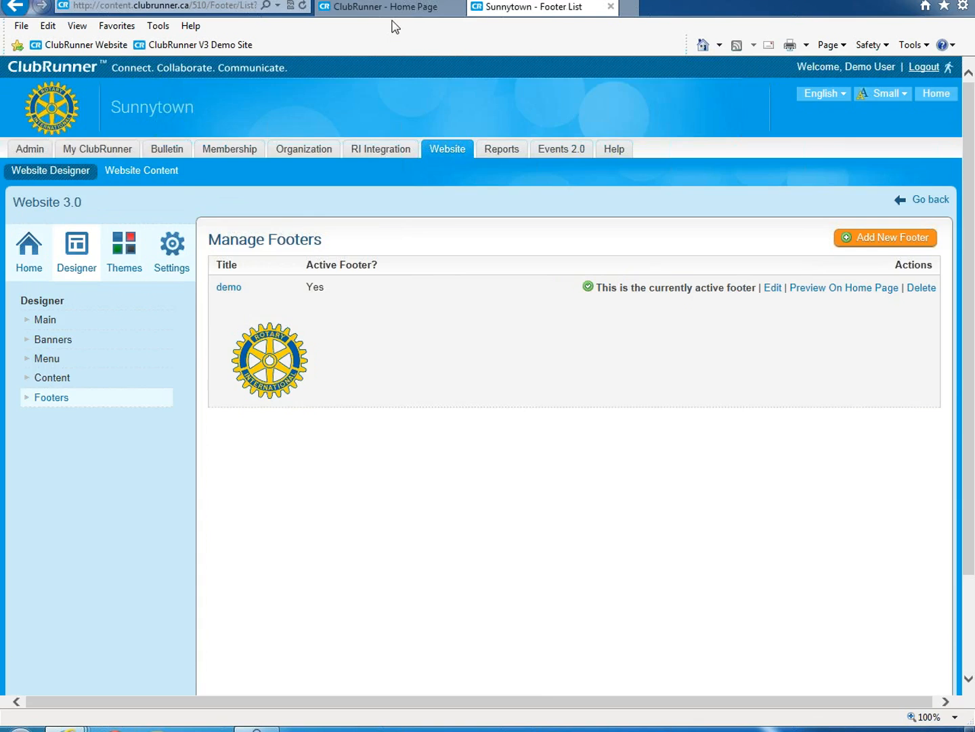
{"action": "left_click", "coordinate": [394, 12]}
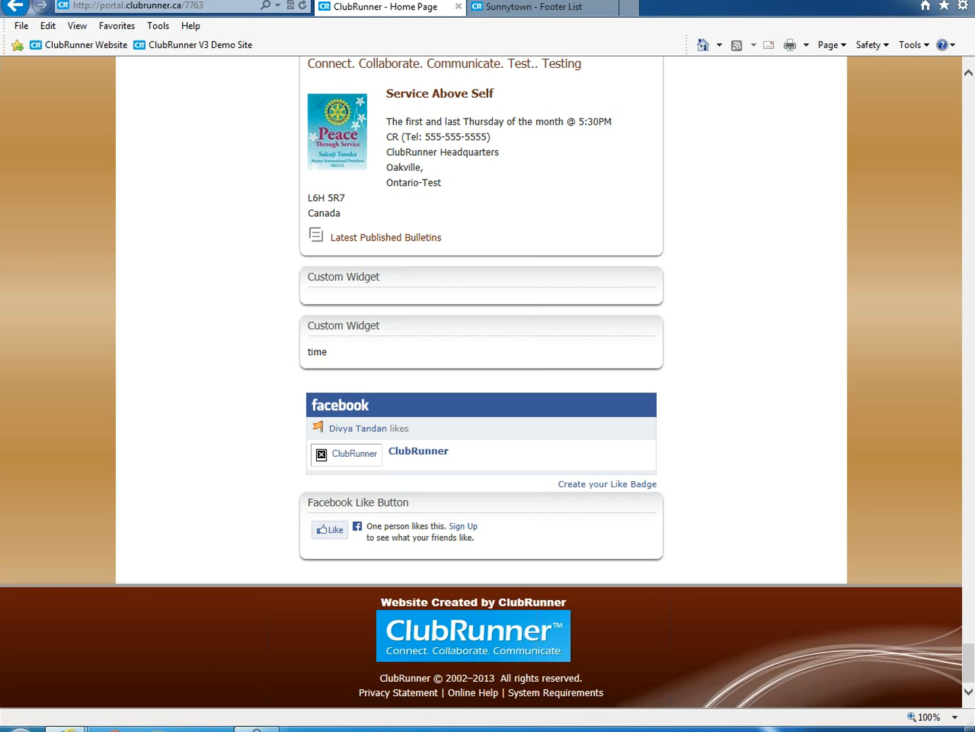
- Return to the footer list and add a new footer titled "Club Footer" with the text "ClubRunner", then save it
{"action": "left_click", "coordinate": [518, 7]}
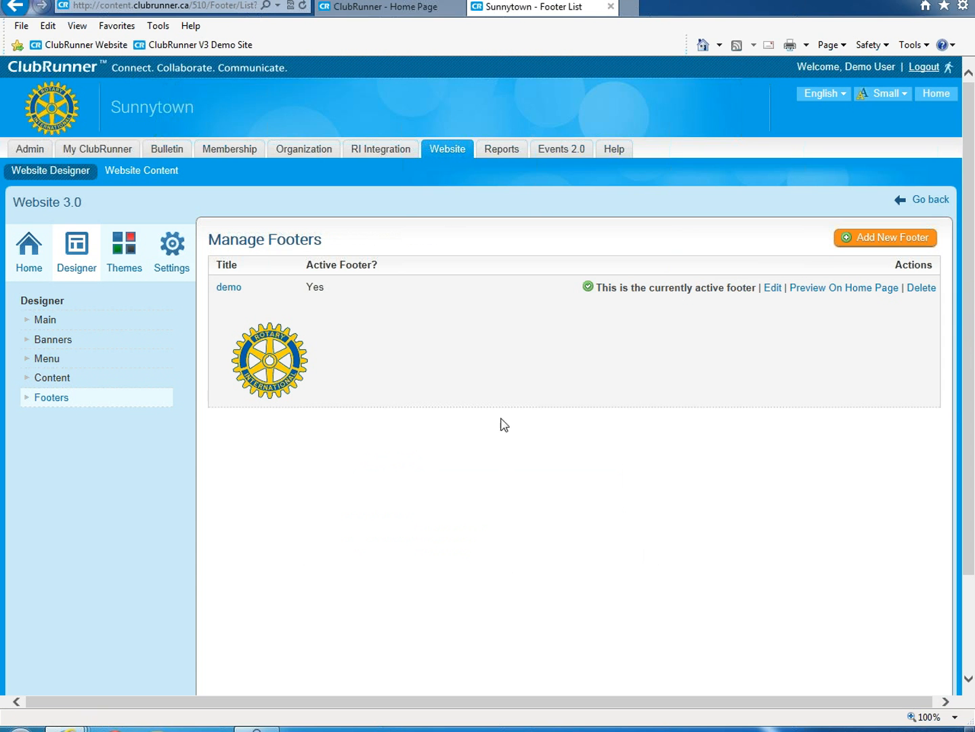
{"action": "left_click", "coordinate": [887, 237]}
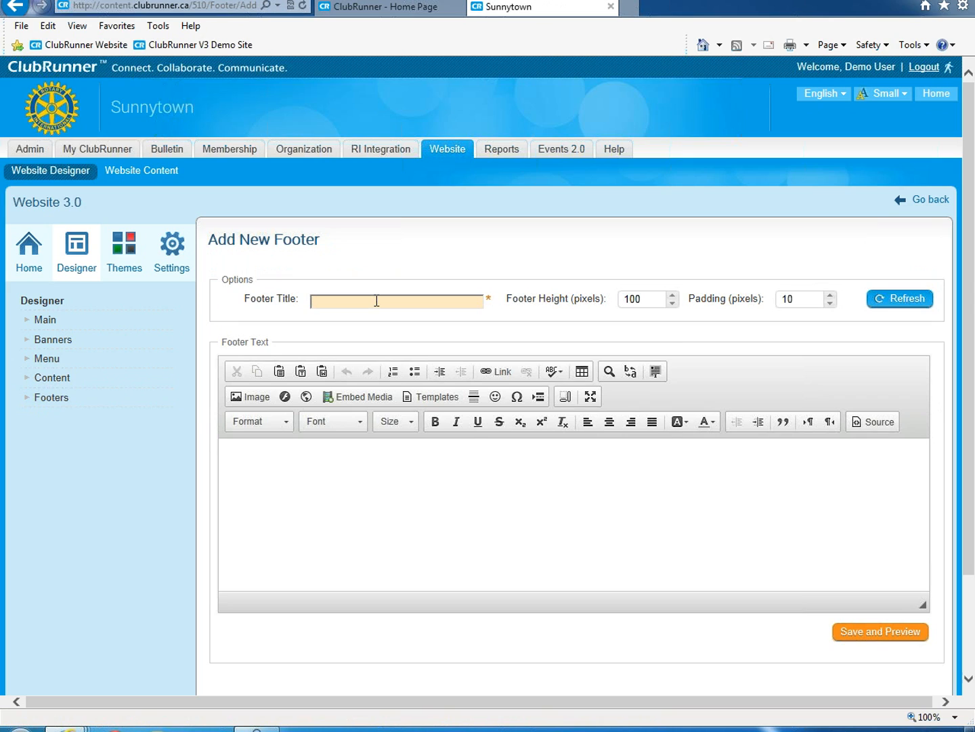
{"action": "type", "text": "Club Footer"}
{"action": "left_click", "coordinate": [528, 503]}
{"action": "type", "text": "ClubRu"}
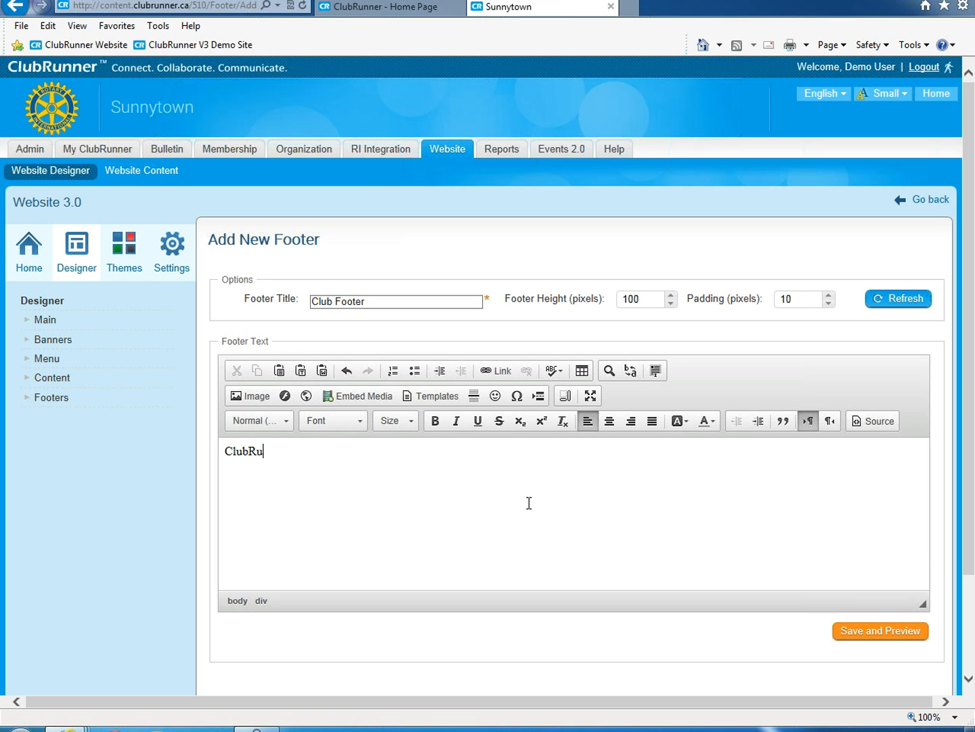
{"action": "type", "text": "nner"}
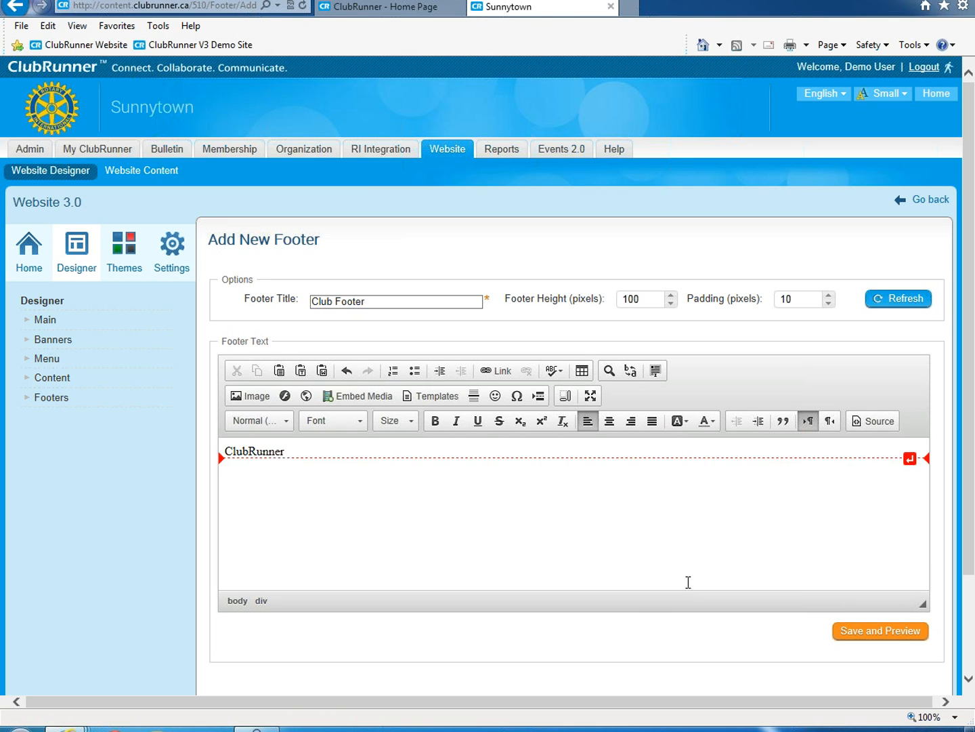
{"action": "left_click", "coordinate": [902, 300]}
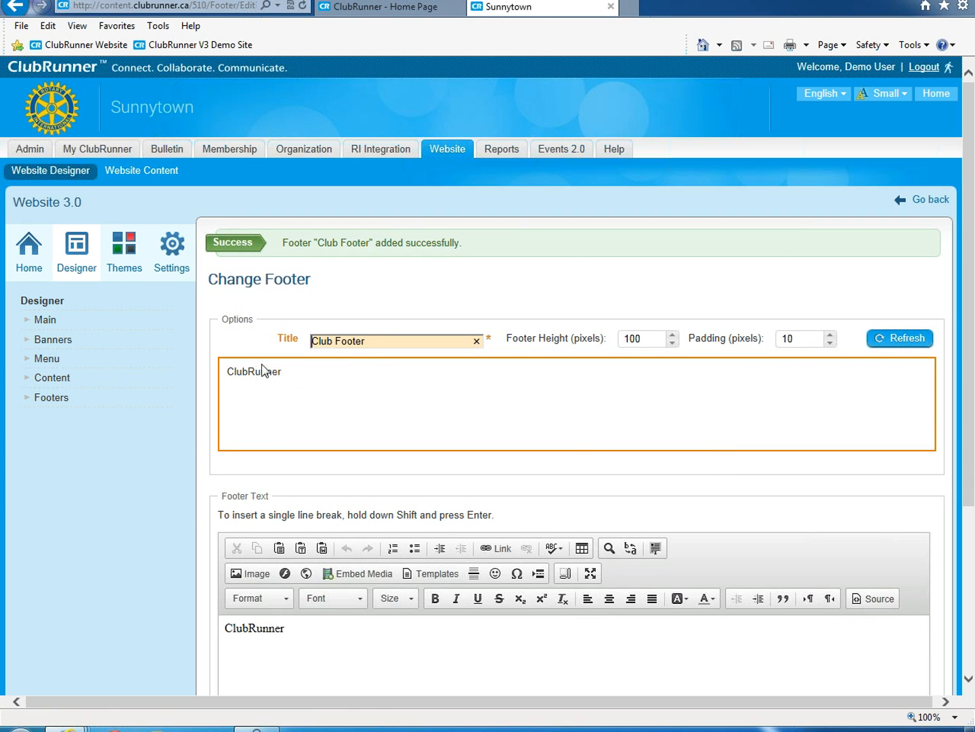
- Replace the Club Footer's text with "Site was created by ClubRunner" and save the footer
{"action": "scroll", "coordinate": [333, 551], "scroll_direction": "down", "scroll_amount": 5}
{"action": "left_click", "coordinate": [344, 459]}
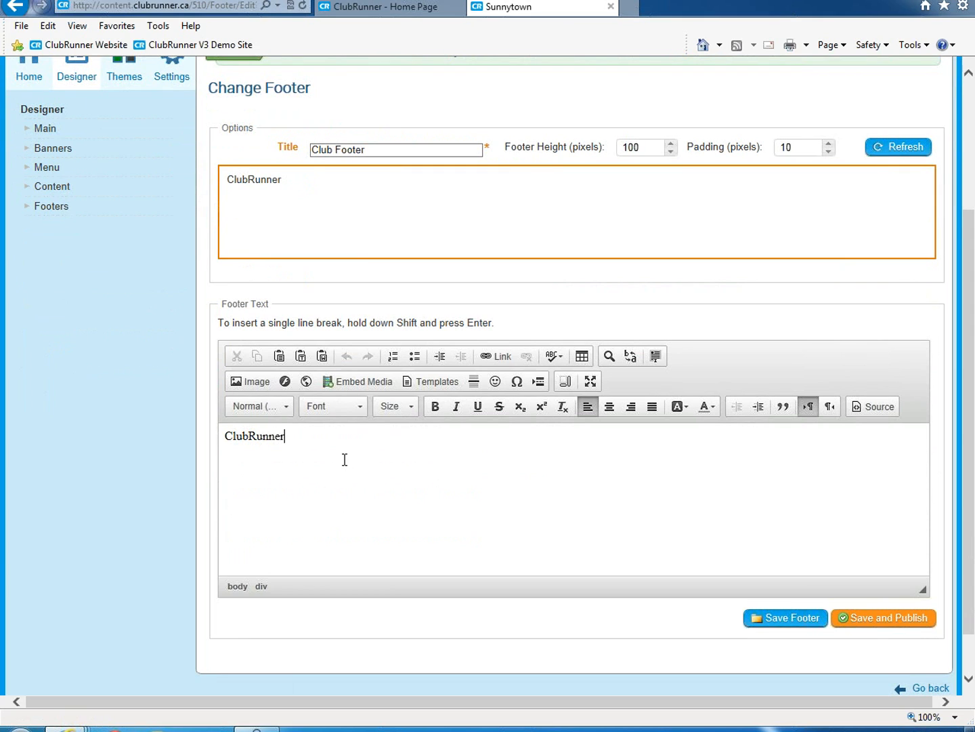
{"action": "key", "text": "BackSpace"}
{"action": "key", "text": "BackSpace"}
{"action": "key", "text": "BackSpace"}
{"action": "key", "text": "BackSpace"}
{"action": "key", "text": "BackSpace"}
{"action": "key", "text": "BackSpace"}
{"action": "key", "text": "BackSpace"}
{"action": "key", "text": "BackSpace"}
{"action": "key", "text": "BackSpace"}
{"action": "key", "text": "BackSpace"}
{"action": "type", "text": "Site was created by ClubRunner"}
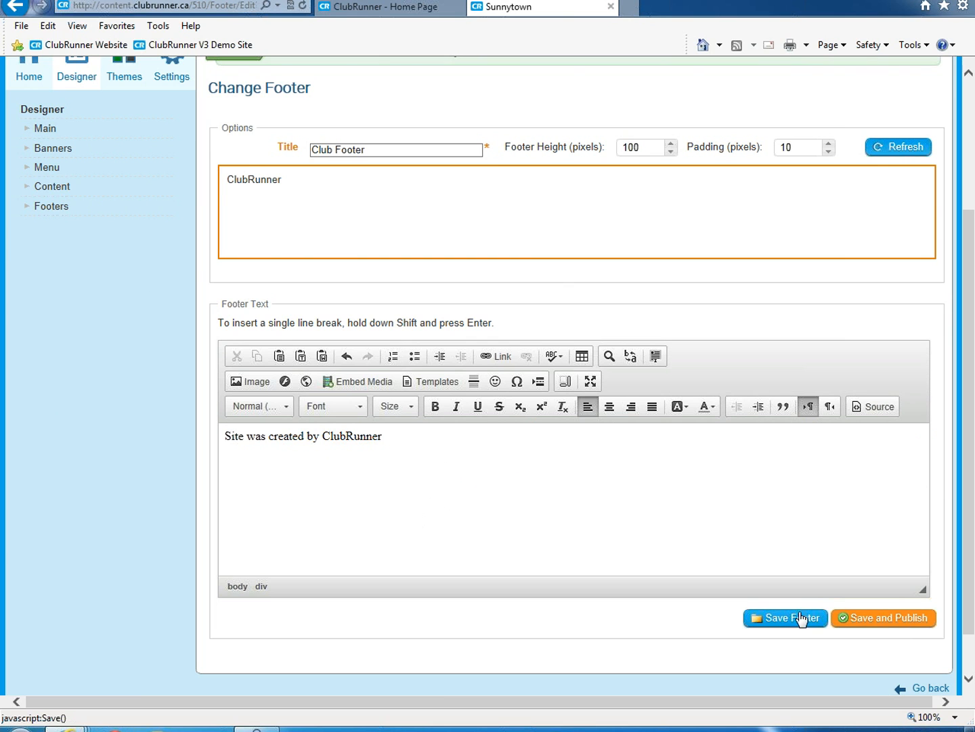
{"action": "left_click", "coordinate": [930, 154]}
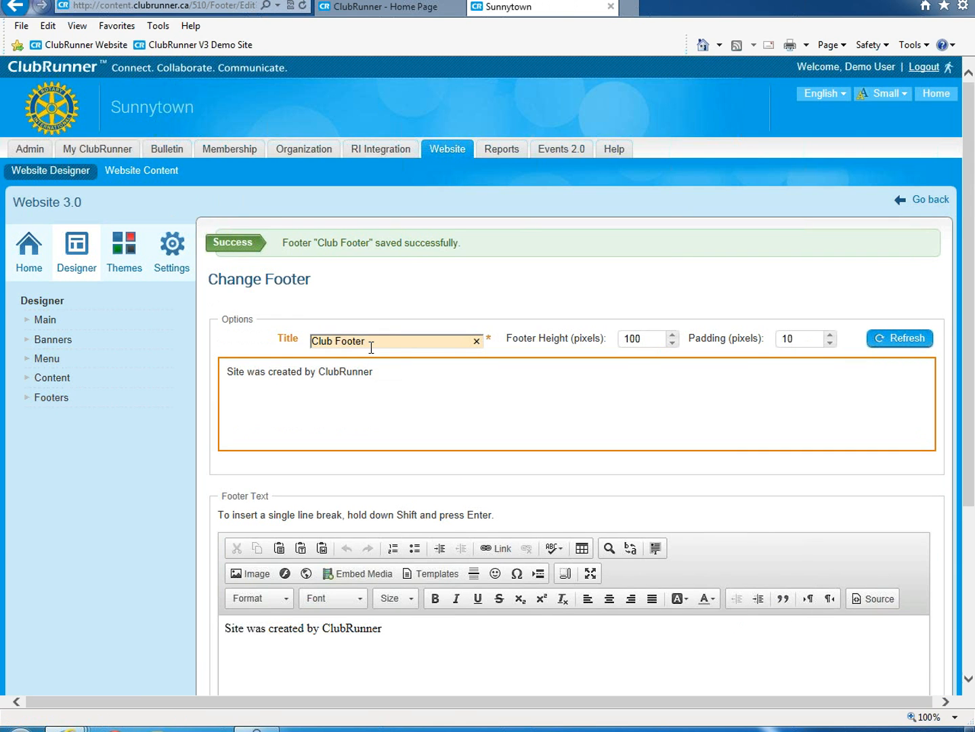
- Publish the Club Footer and check its active status and text in the footer list
{"action": "scroll", "coordinate": [303, 397], "scroll_direction": "down", "scroll_amount": 3}
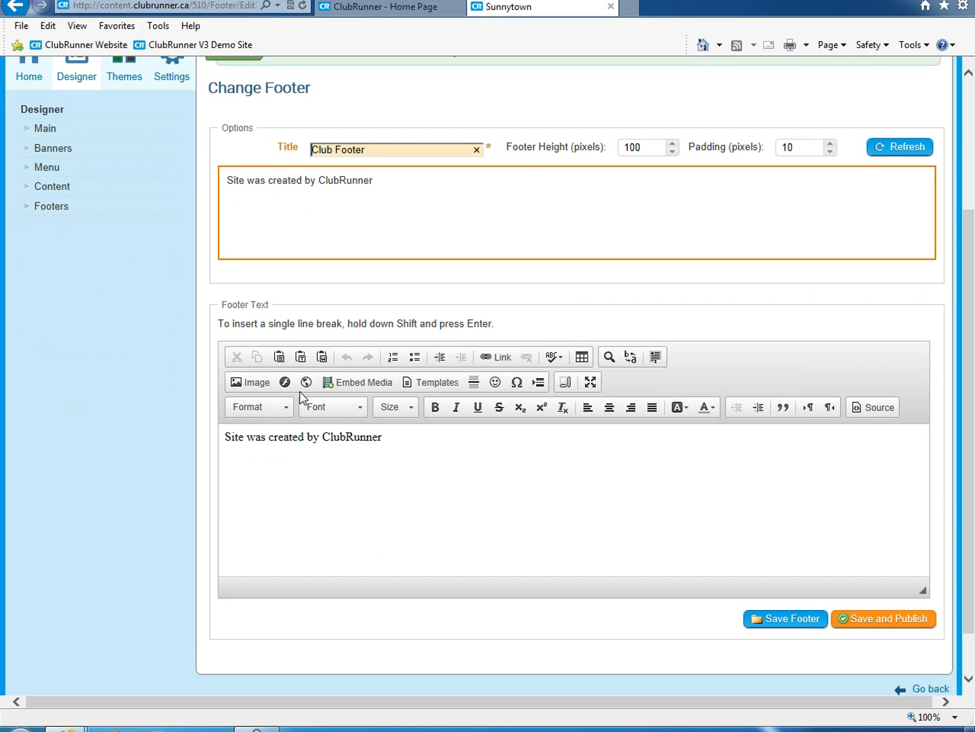
{"action": "scroll", "coordinate": [322, 383], "scroll_direction": "up", "scroll_amount": 1}
{"action": "scroll", "coordinate": [435, 366], "scroll_direction": "down", "scroll_amount": 2}
{"action": "left_click", "coordinate": [885, 620]}
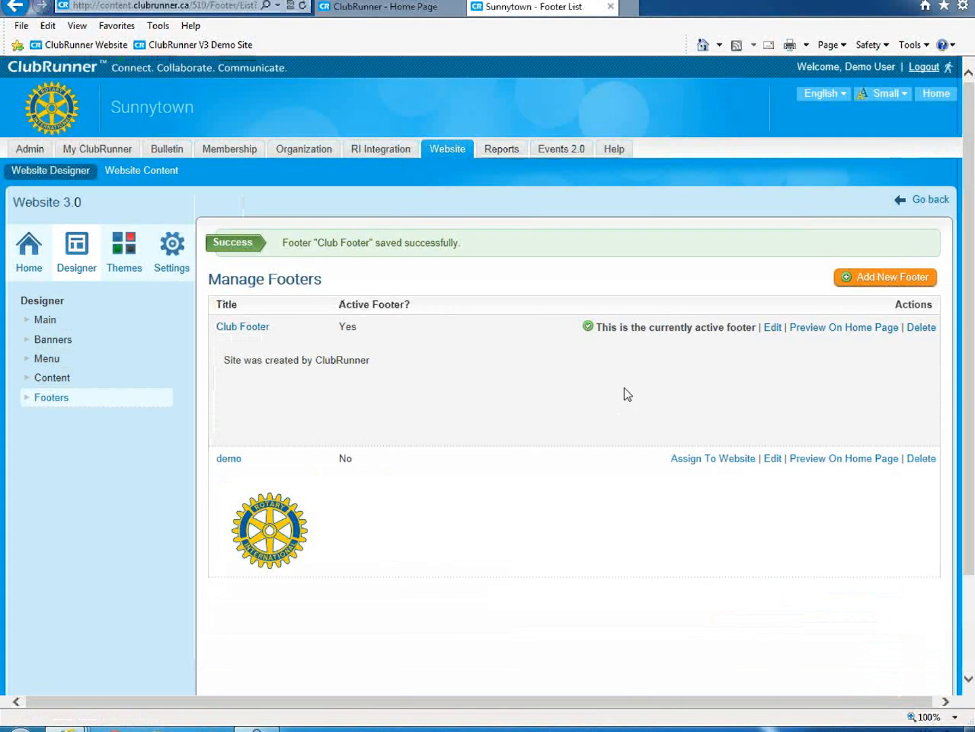
{"action": "left_click_drag", "start_coordinate": [611, 326], "coordinate": [743, 328]}
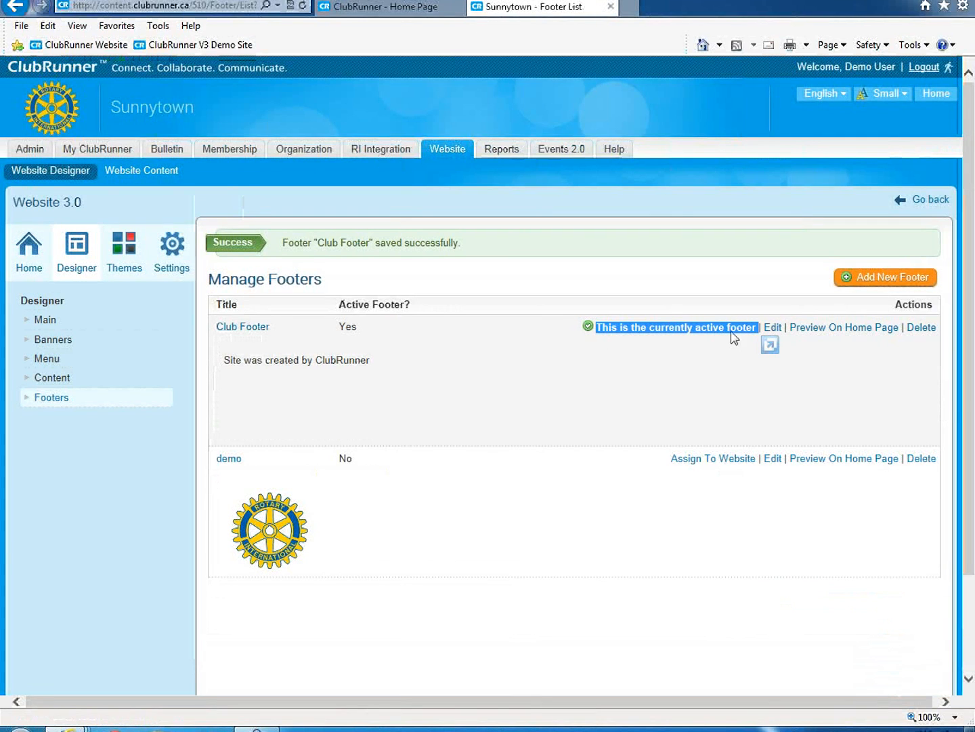
{"action": "left_click_drag", "start_coordinate": [225, 360], "coordinate": [380, 376]}
{"action": "left_click", "coordinate": [490, 379]}
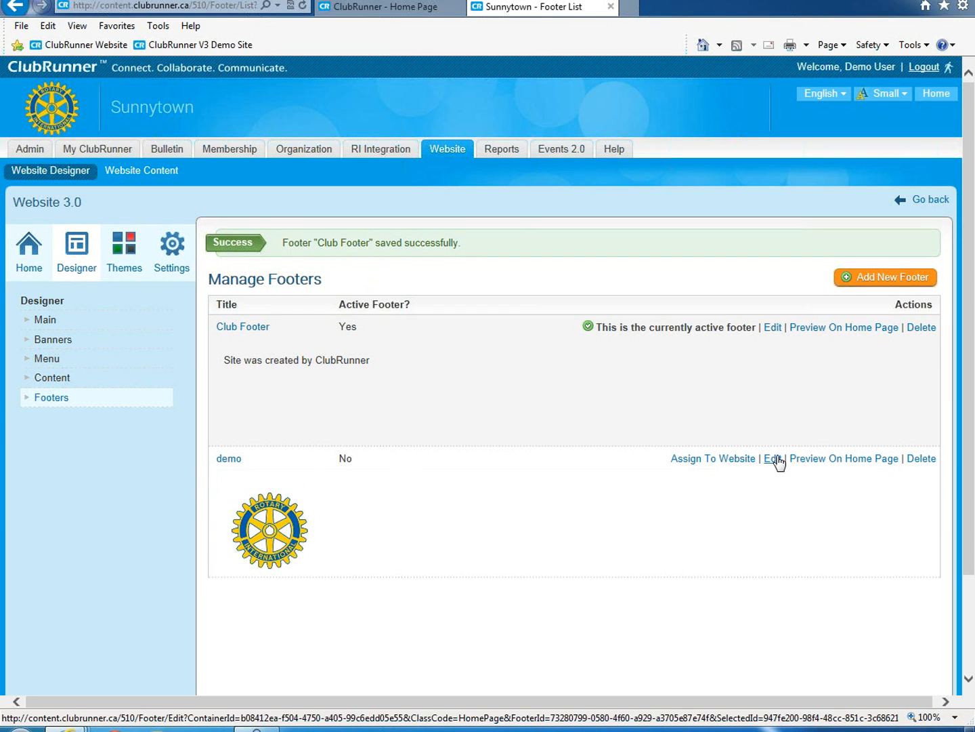
- Open the demo footer for editing, review its options and content, and return to the footer list without changes
{"action": "left_click", "coordinate": [777, 460]}
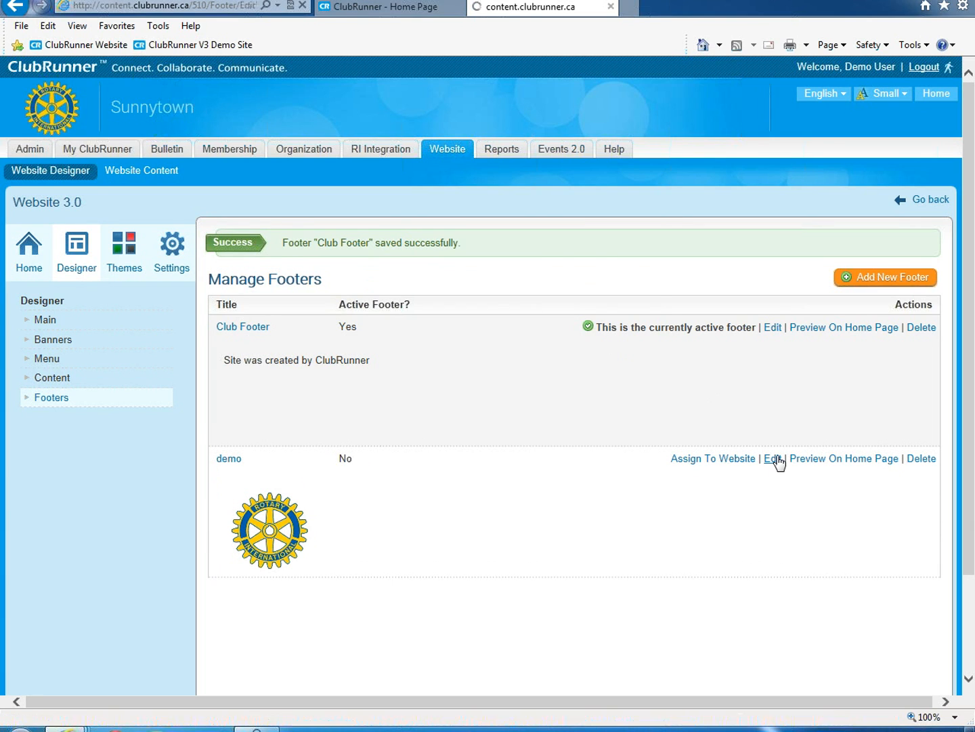
{"action": "scroll", "coordinate": [488, 436], "scroll_direction": "down", "scroll_amount": 3}
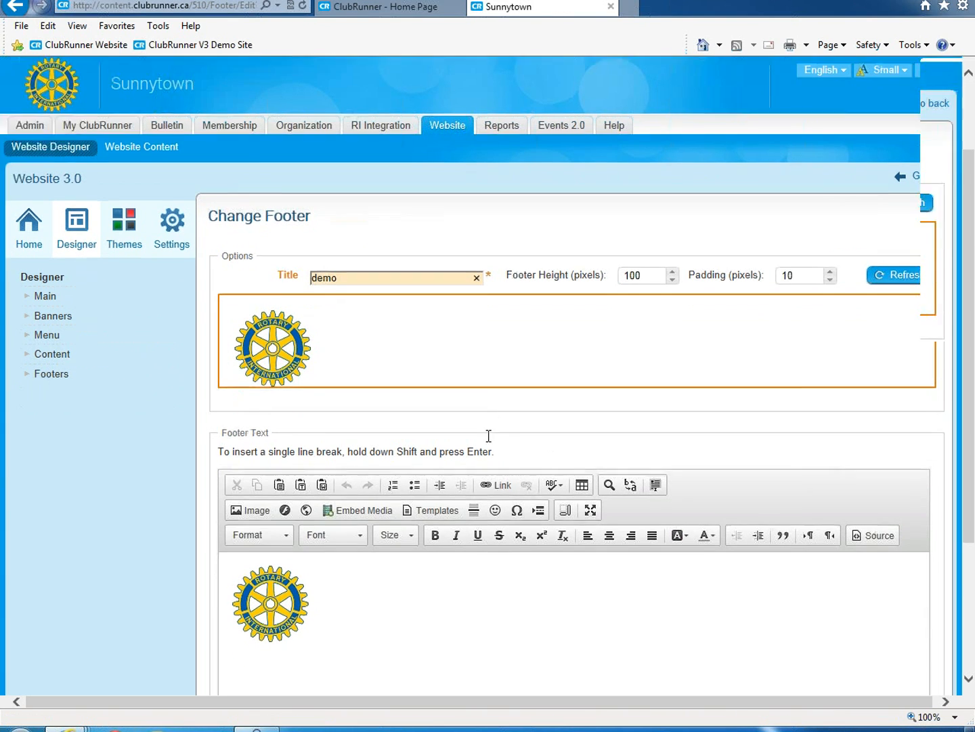
{"action": "scroll", "coordinate": [498, 473], "scroll_direction": "up", "scroll_amount": 3}
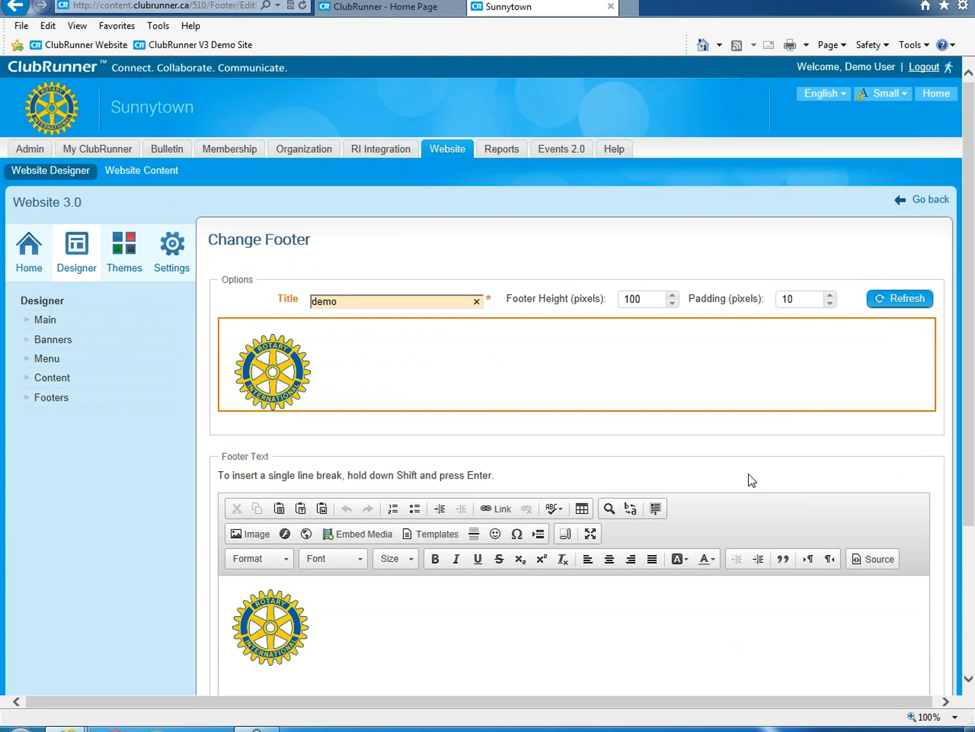
{"action": "scroll", "coordinate": [749, 474], "scroll_direction": "down", "scroll_amount": 3}
{"action": "scroll", "coordinate": [51, 106], "scroll_direction": "up", "scroll_amount": 3}
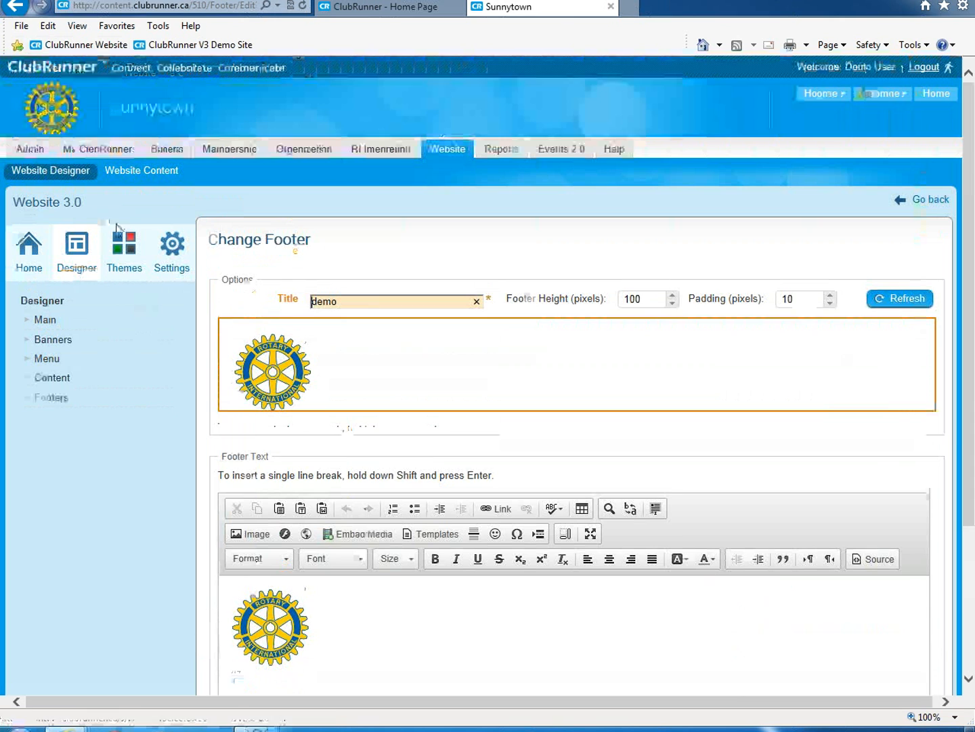
{"action": "scroll", "coordinate": [840, 633], "scroll_direction": "down", "scroll_amount": 3}
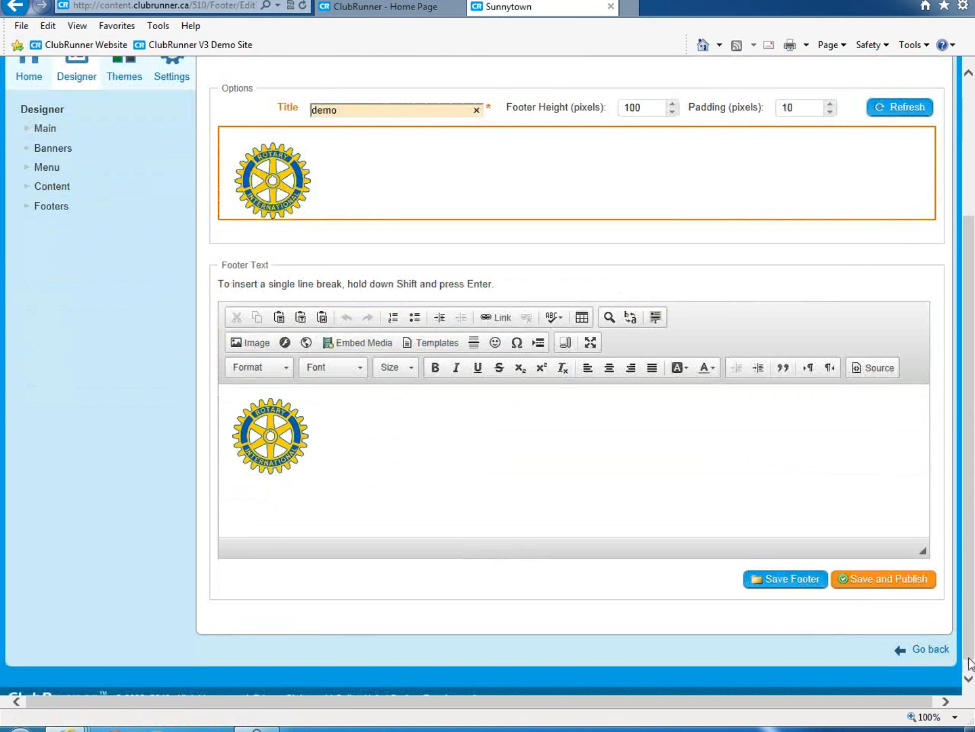
{"action": "left_click", "coordinate": [929, 649]}
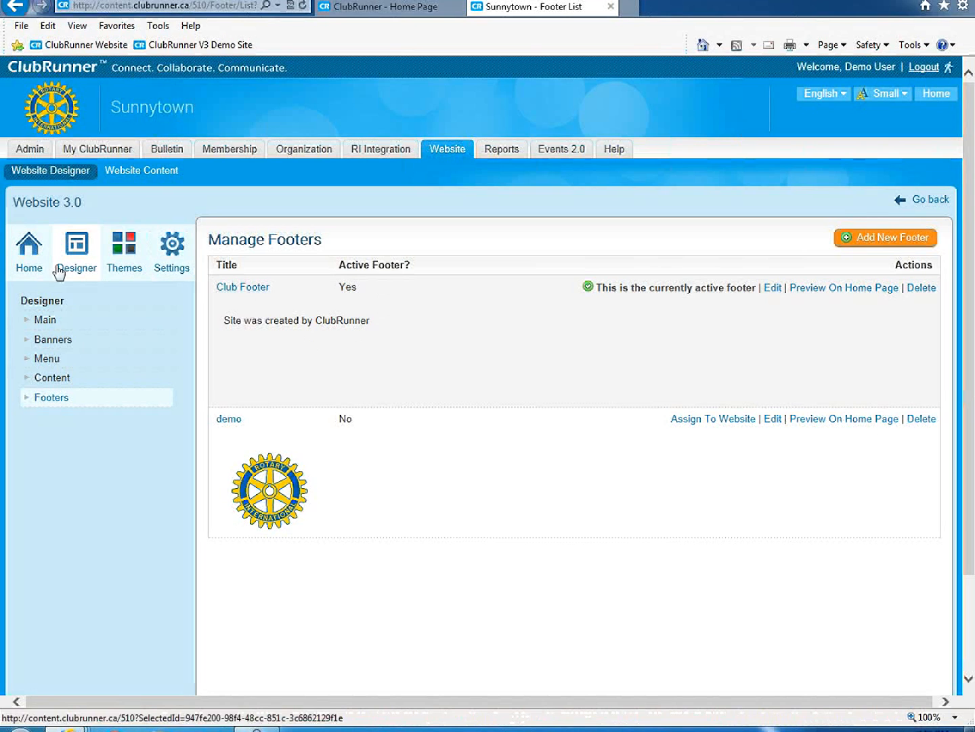
- Open the home page's content section from the main designer page and review the content templates, keeping the Three Column Template
{"action": "left_click", "coordinate": [53, 325]}
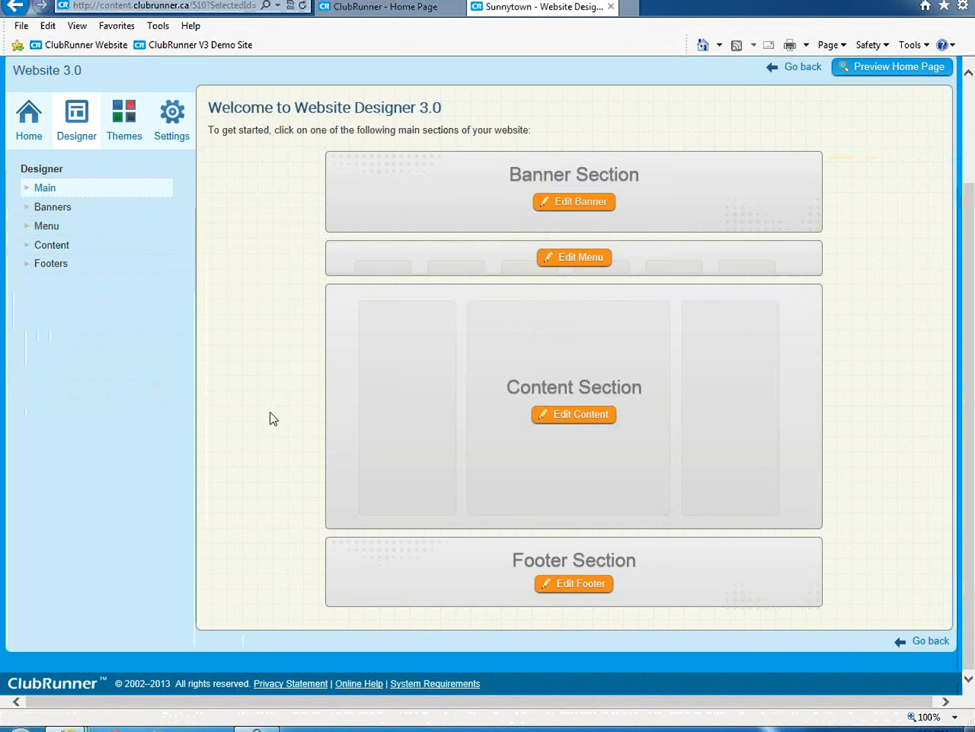
{"action": "left_click", "coordinate": [578, 416]}
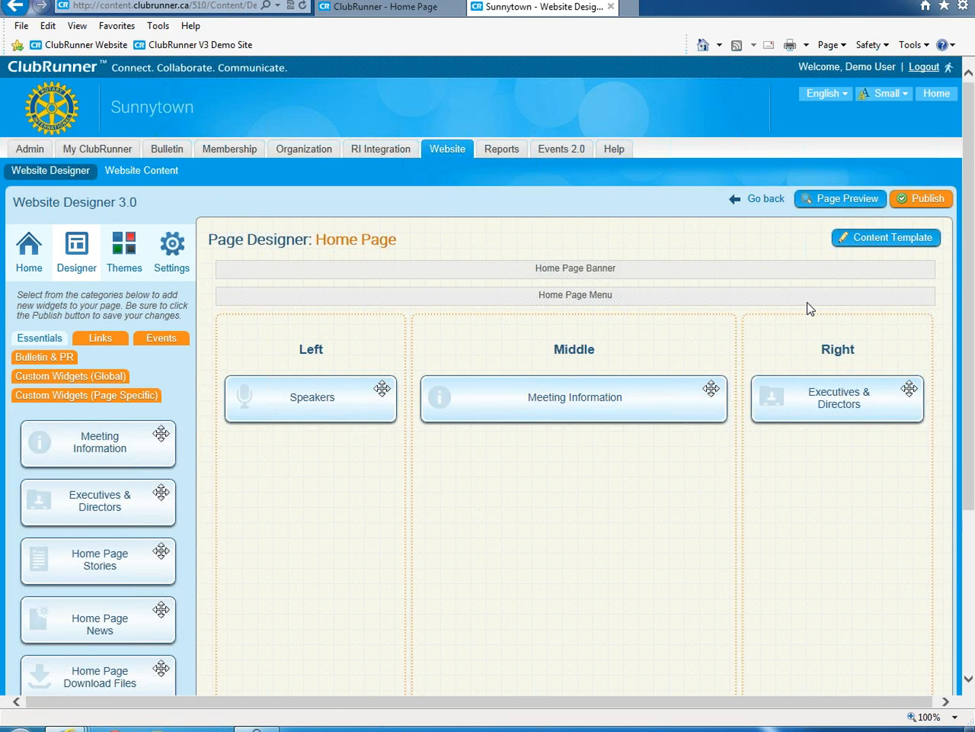
{"action": "left_click", "coordinate": [890, 238]}
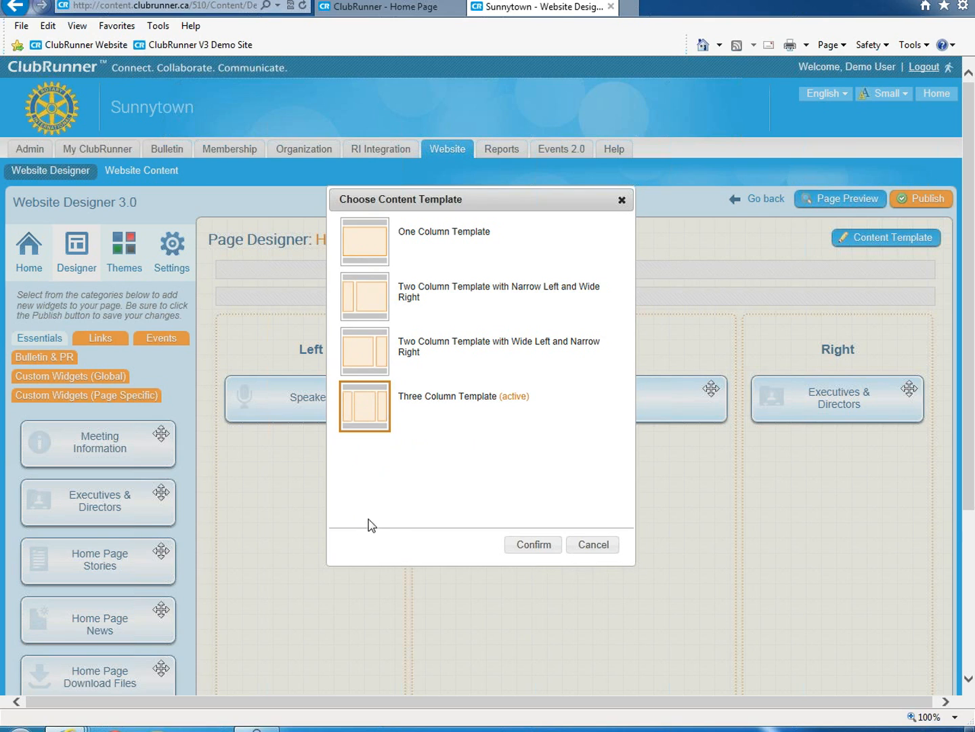
{"action": "left_click", "coordinate": [540, 544]}
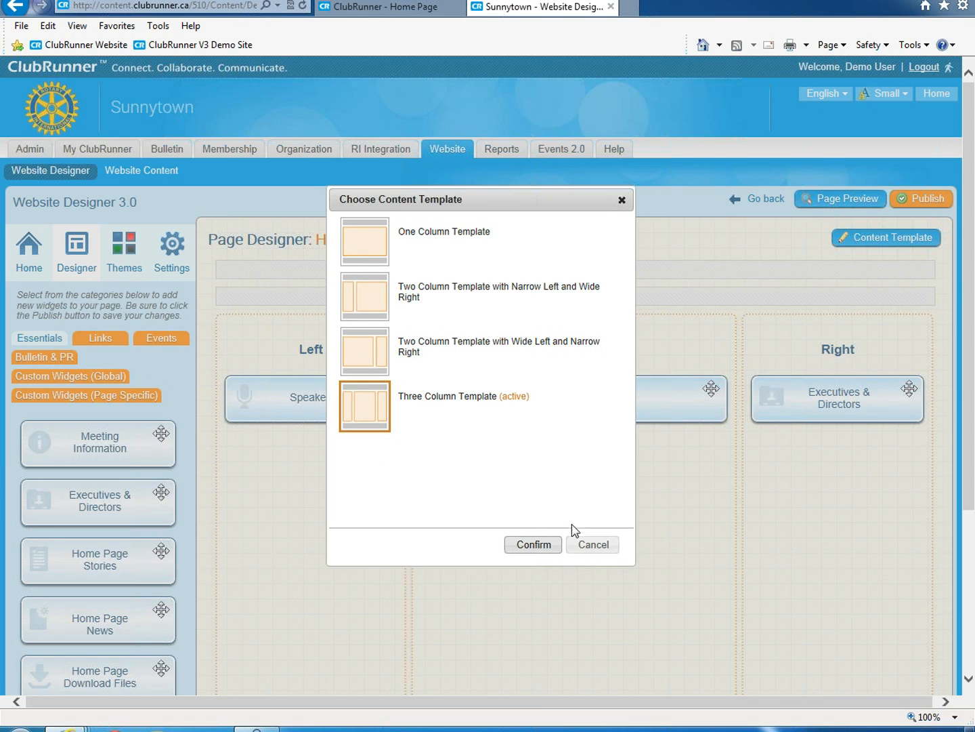
{"action": "left_click", "coordinate": [589, 546]}
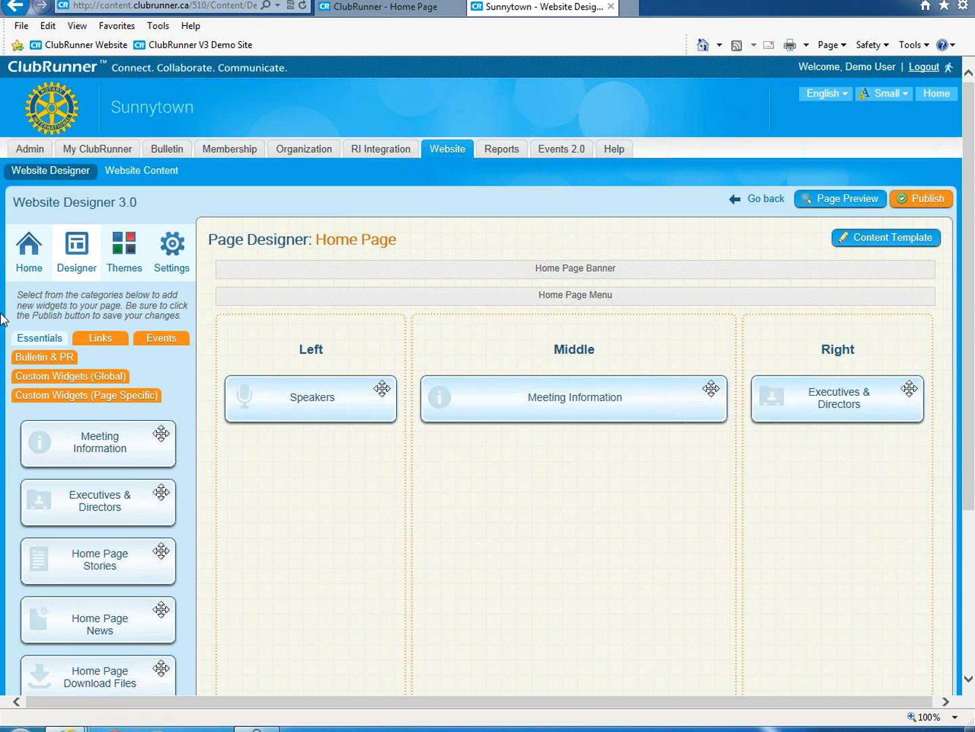
- Review the Essentials widgets and preview the Meeting Information widget in the left and middle column views
{"action": "mouse_move", "coordinate": [289, 422]}
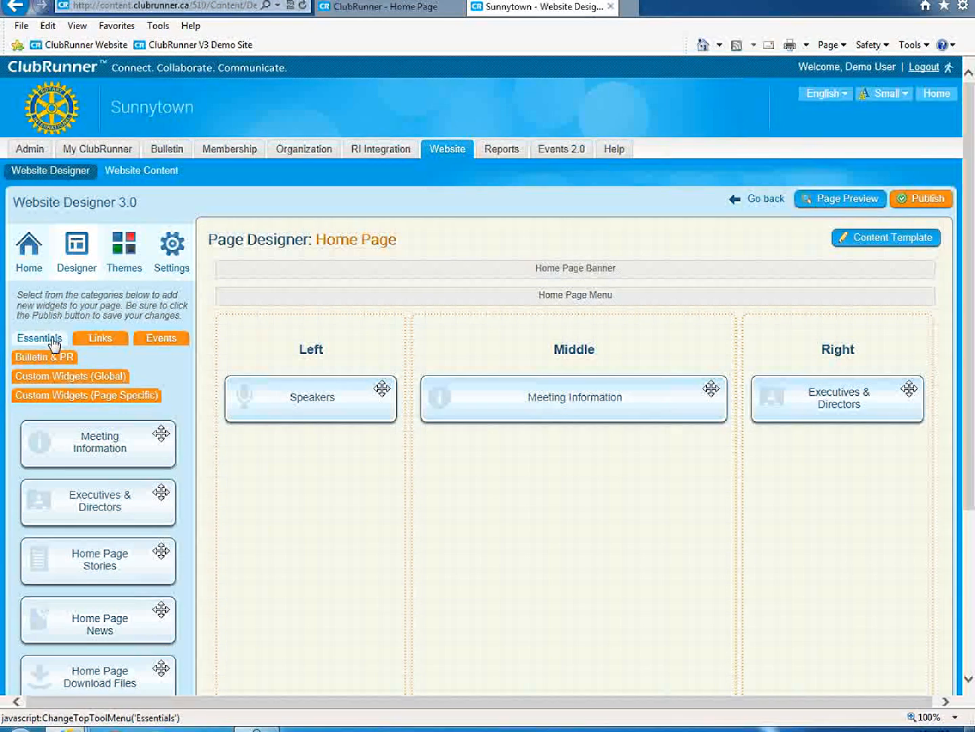
{"action": "scroll", "coordinate": [41, 343], "scroll_direction": "down", "scroll_amount": 2}
{"action": "scroll", "coordinate": [50, 326], "scroll_direction": "down", "scroll_amount": 2}
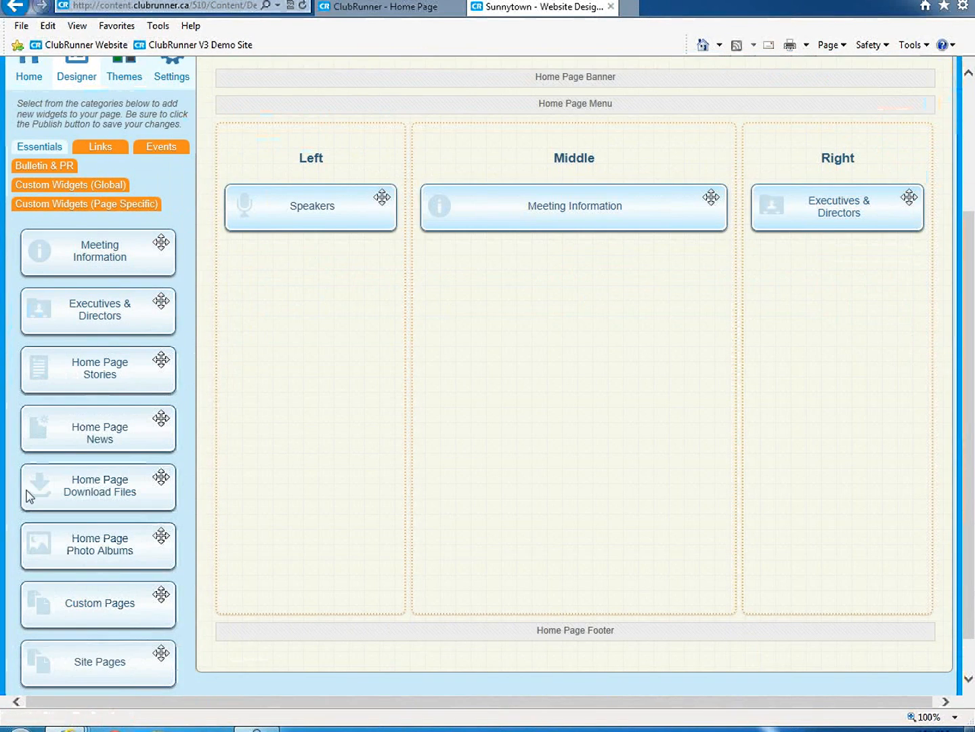
{"action": "scroll", "coordinate": [45, 520], "scroll_direction": "down", "scroll_amount": 1}
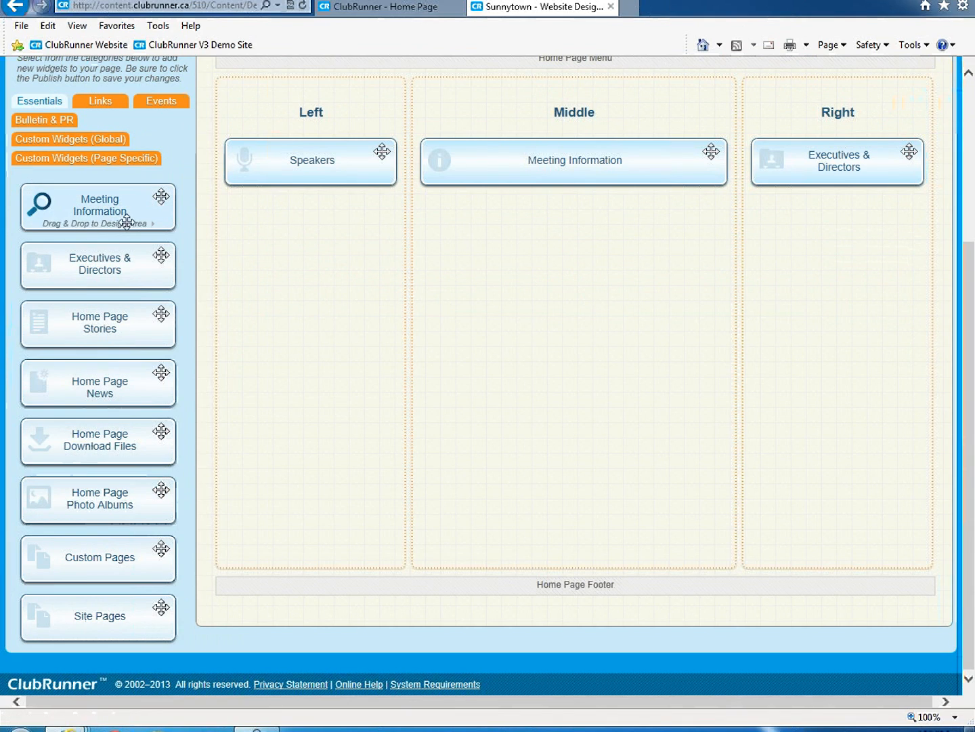
{"action": "left_click", "coordinate": [42, 207]}
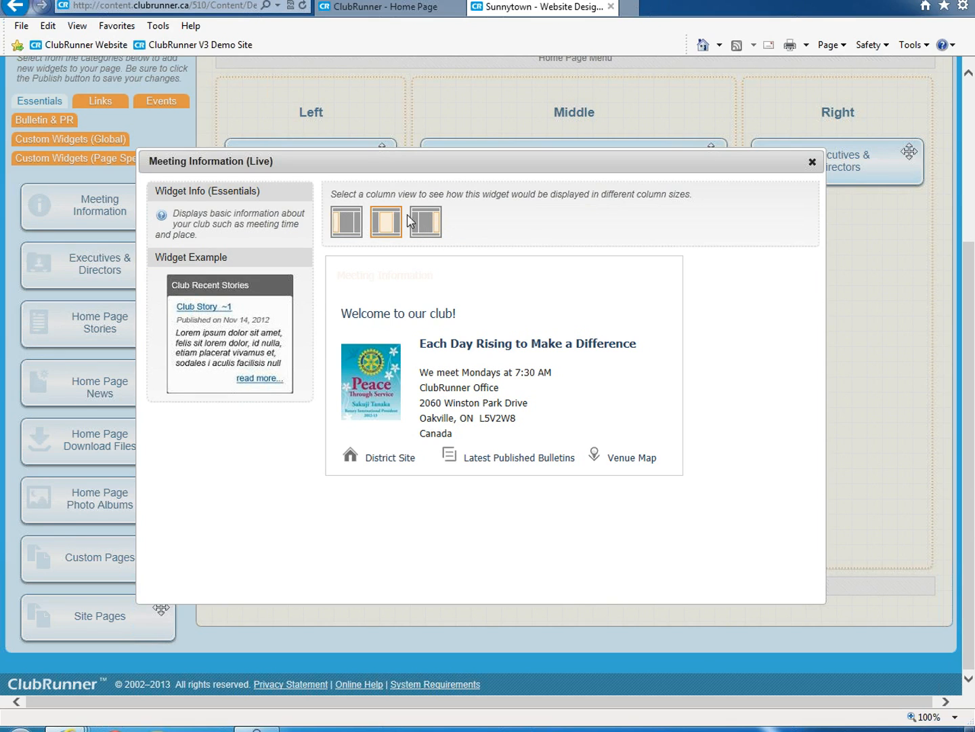
{"action": "left_click", "coordinate": [347, 223]}
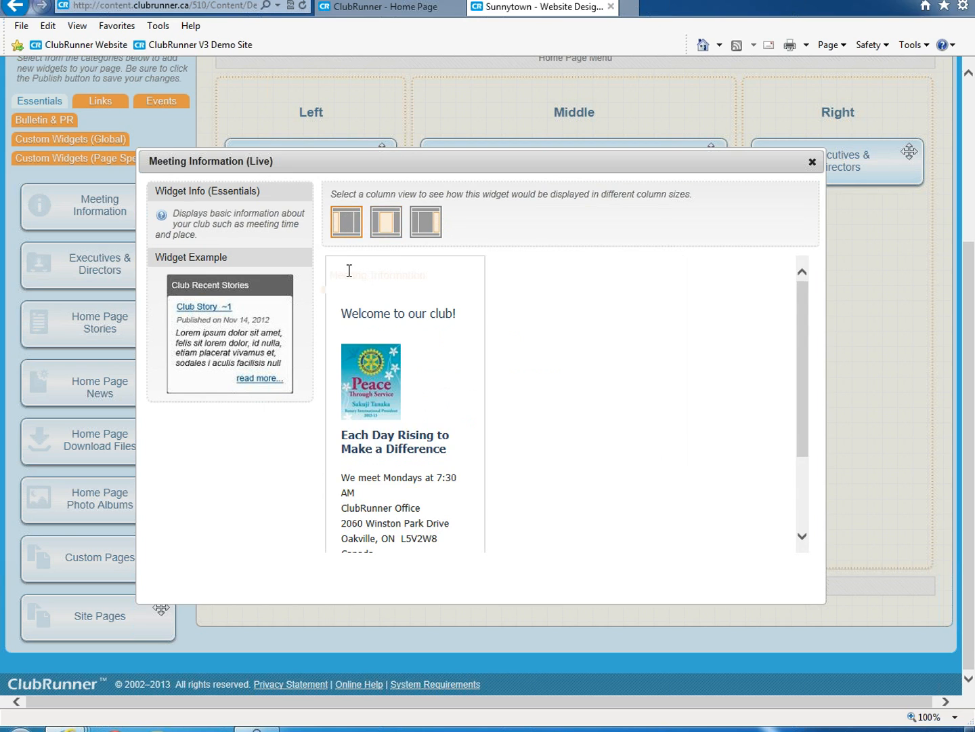
{"action": "scroll", "coordinate": [447, 416], "scroll_direction": "down", "scroll_amount": 3}
{"action": "scroll", "coordinate": [448, 414], "scroll_direction": "up", "scroll_amount": 2}
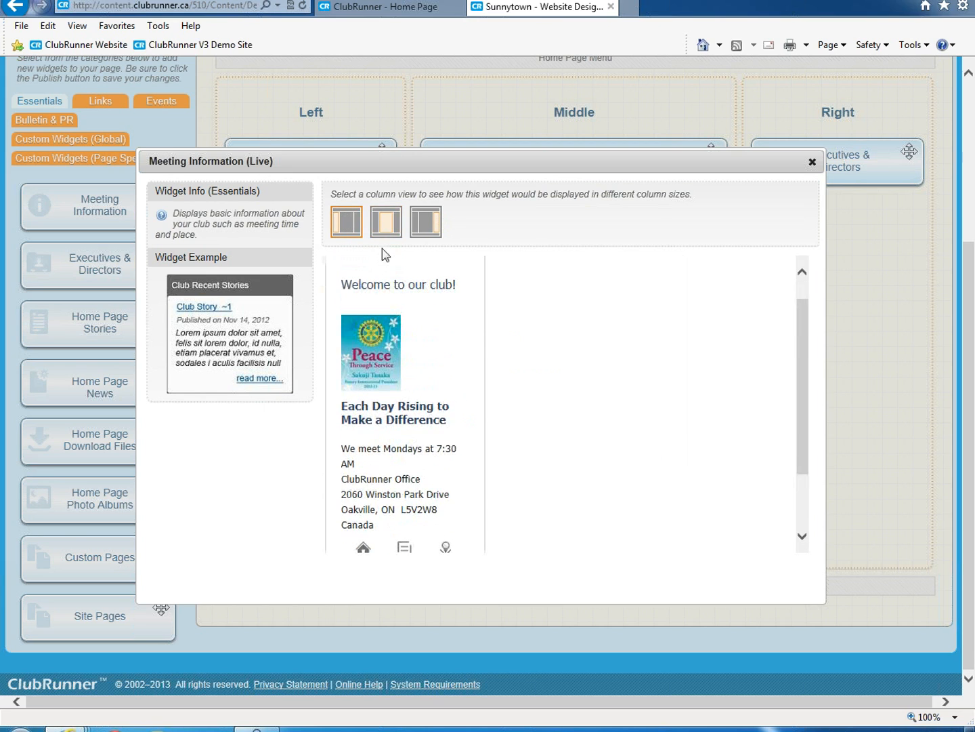
{"action": "left_click", "coordinate": [391, 231]}
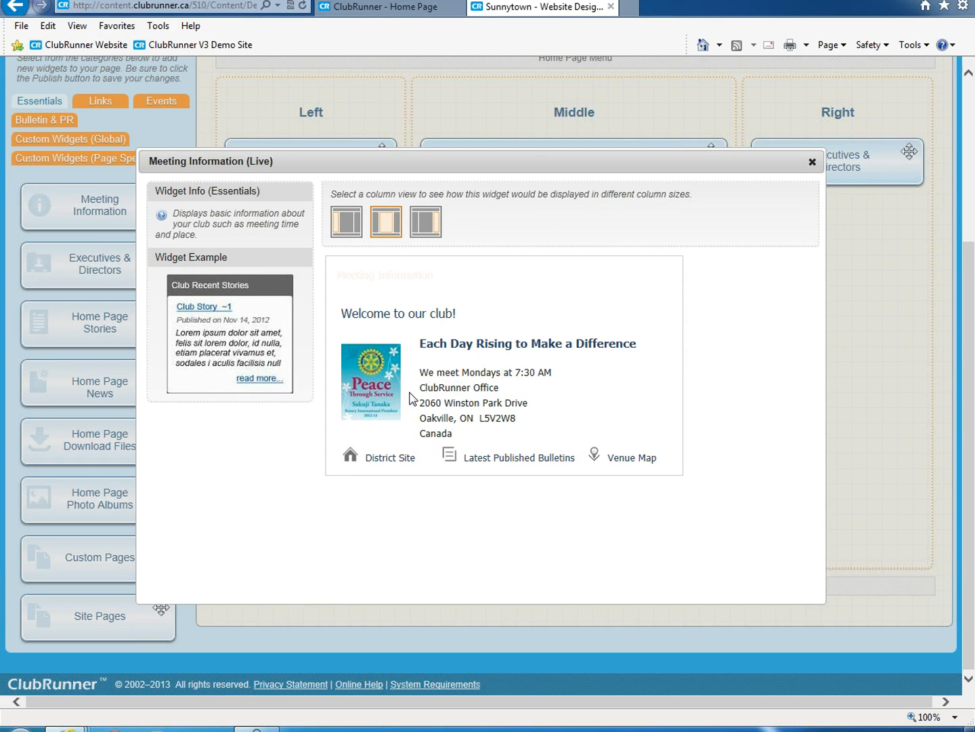
{"action": "left_click", "coordinate": [813, 162]}
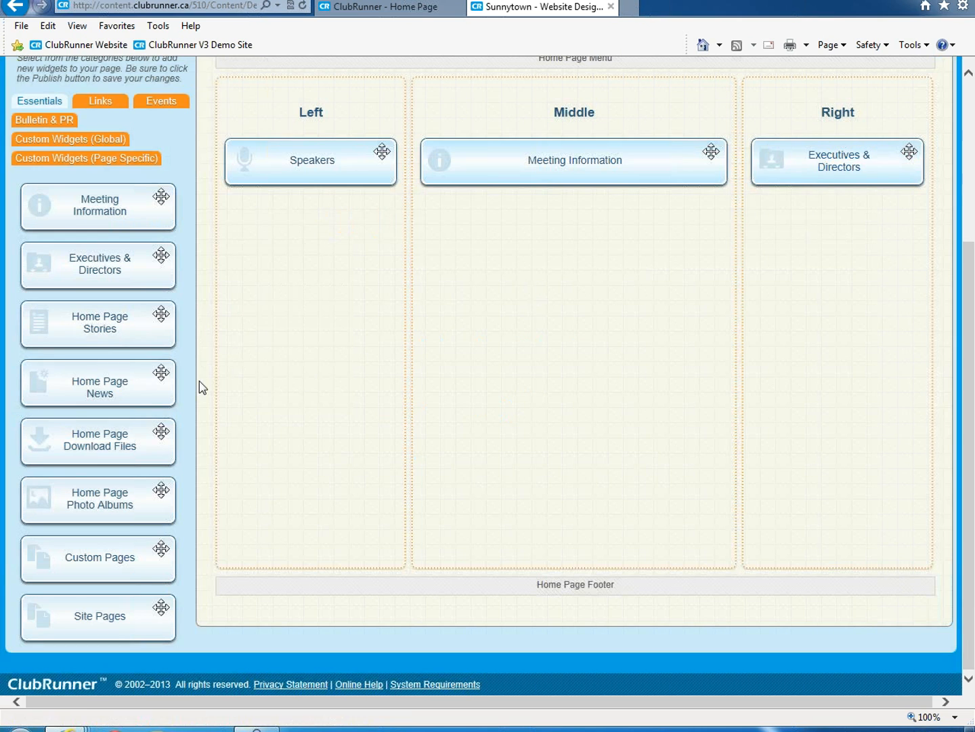
- Add the Home Page Stories widget to the middle column below Meeting Information
{"action": "scroll", "coordinate": [324, 336], "scroll_direction": "up", "scroll_amount": 3}
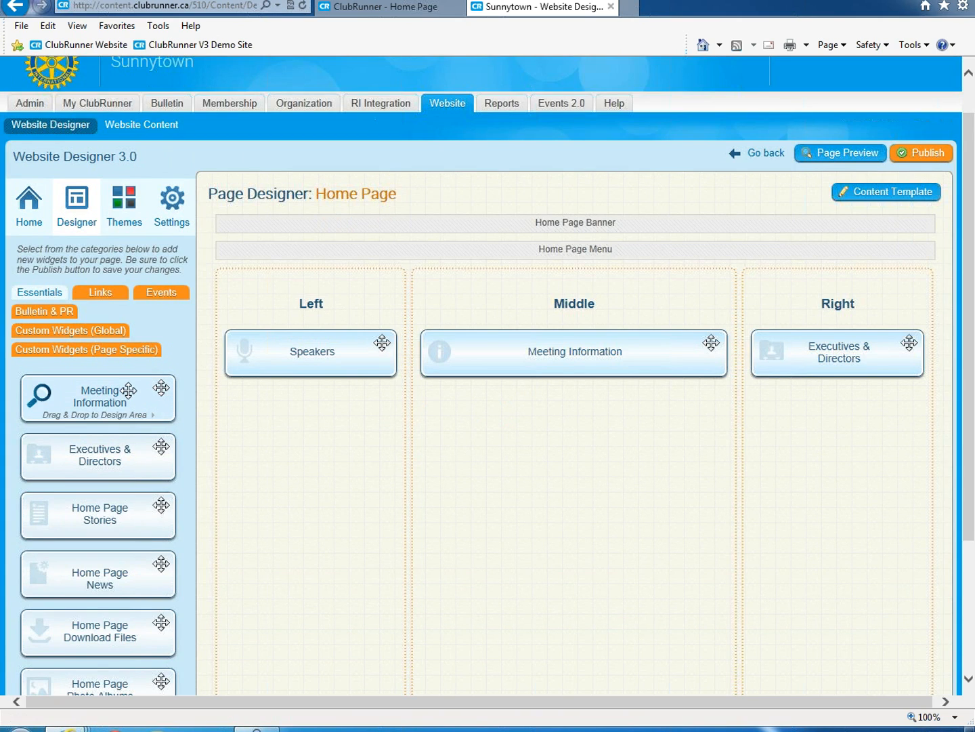
{"action": "left_click_drag", "start_coordinate": [128, 391], "coordinate": [146, 415]}
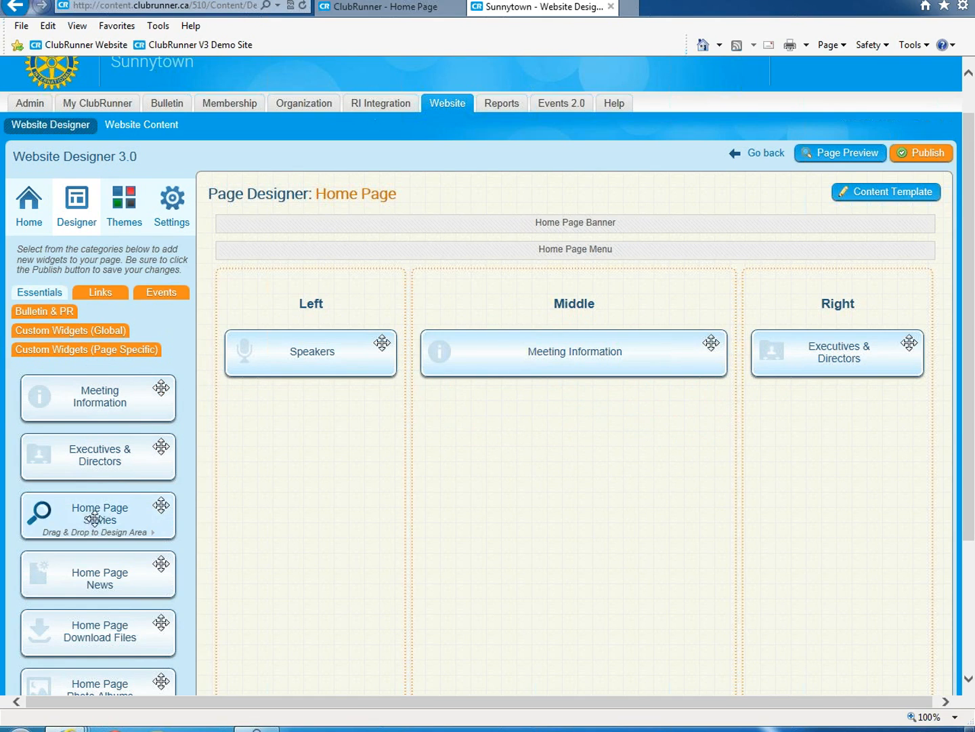
{"action": "left_click_drag", "start_coordinate": [73, 513], "coordinate": [588, 406]}
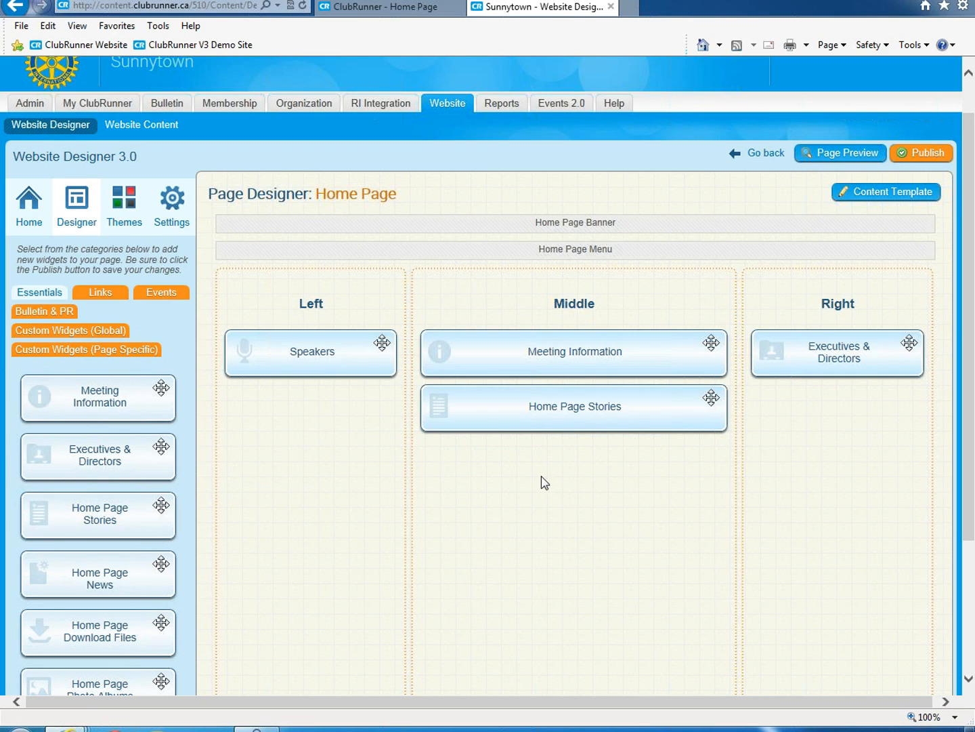
{"action": "mouse_move", "coordinate": [501, 423]}
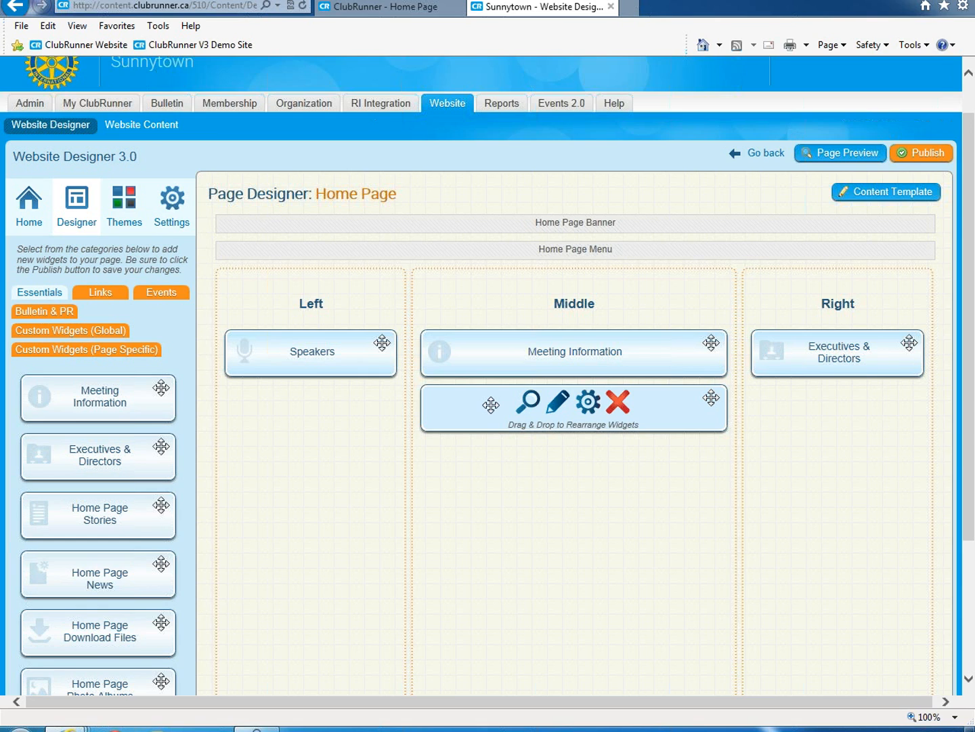
- Preview the Executives & Directors widget from the home page's right column, check its listing, and close the preview
{"action": "left_click_drag", "start_coordinate": [491, 405], "coordinate": [637, 407]}
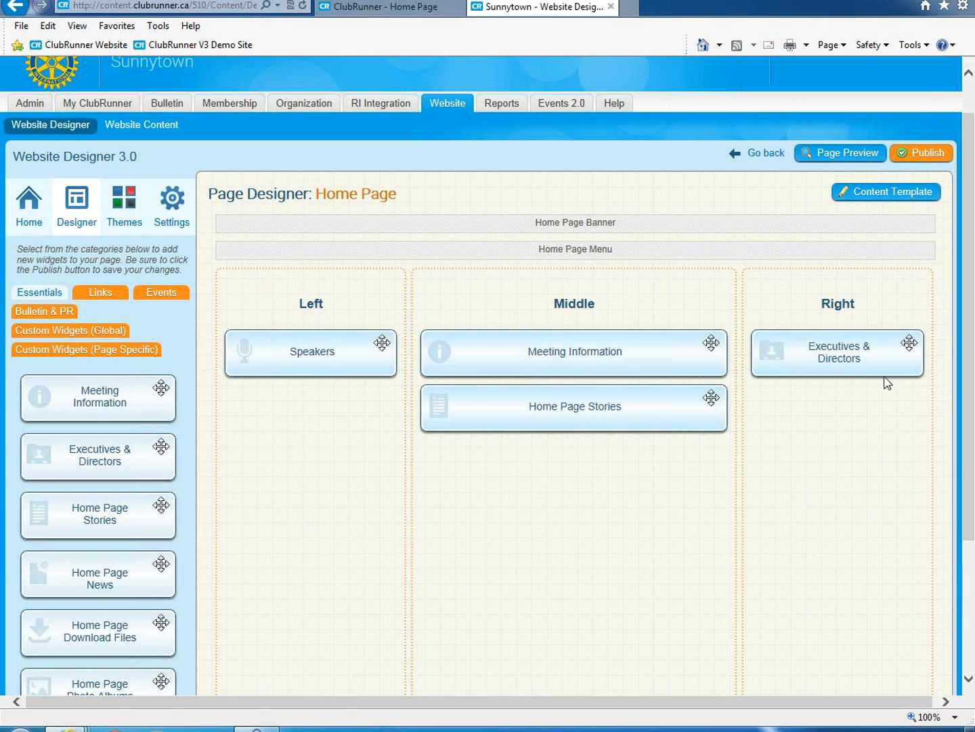
{"action": "mouse_move", "coordinate": [822, 381]}
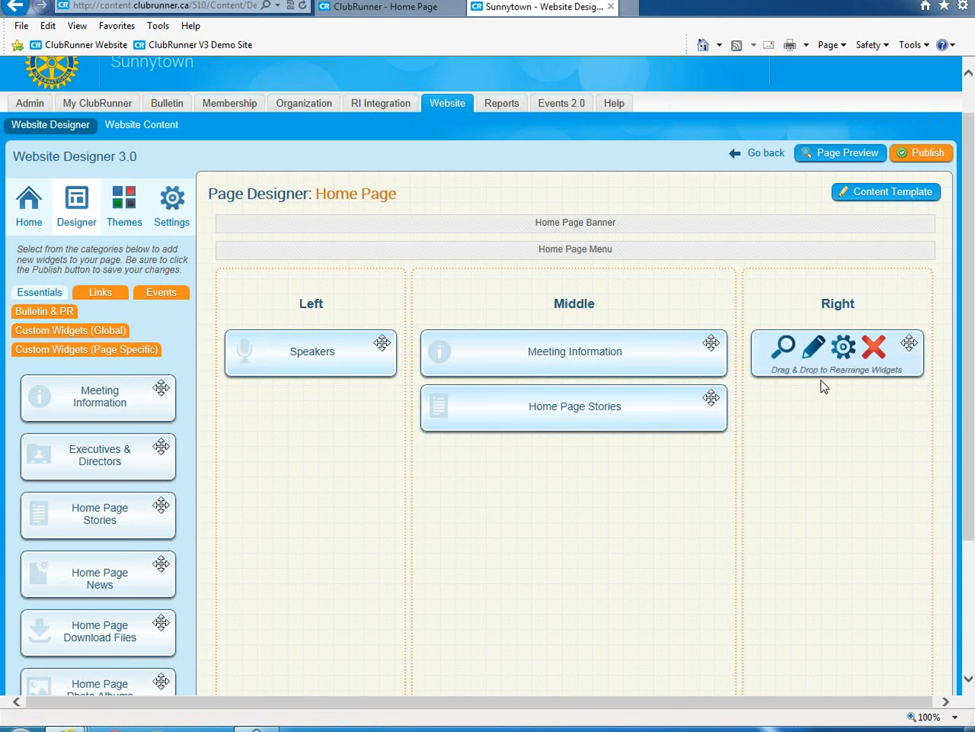
{"action": "left_click", "coordinate": [783, 354]}
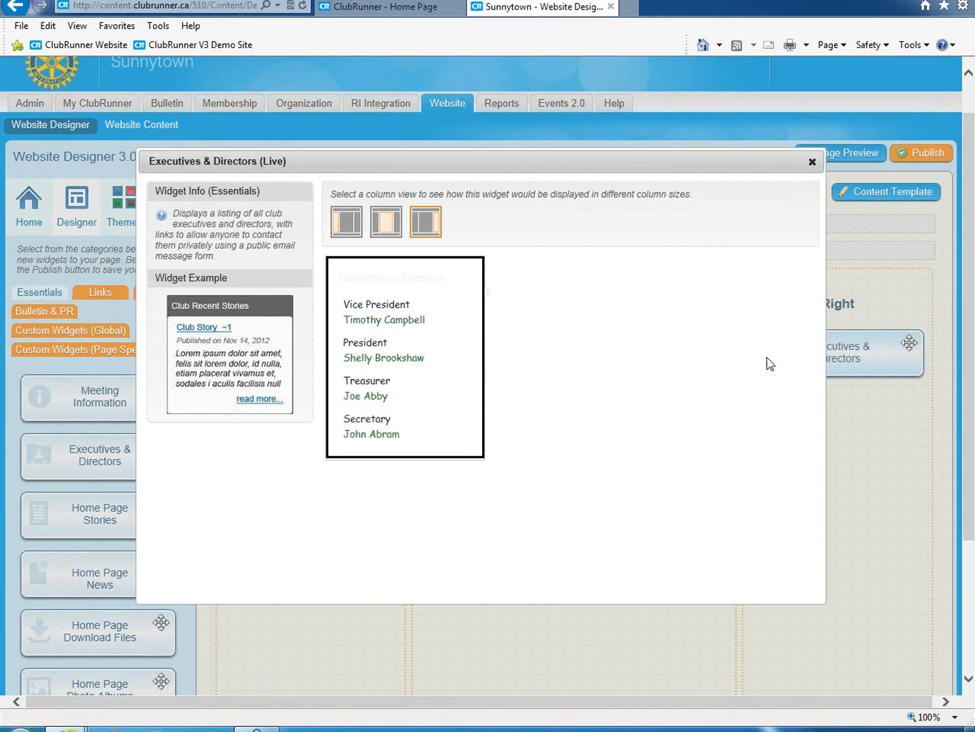
{"action": "left_click_drag", "start_coordinate": [358, 301], "coordinate": [411, 300]}
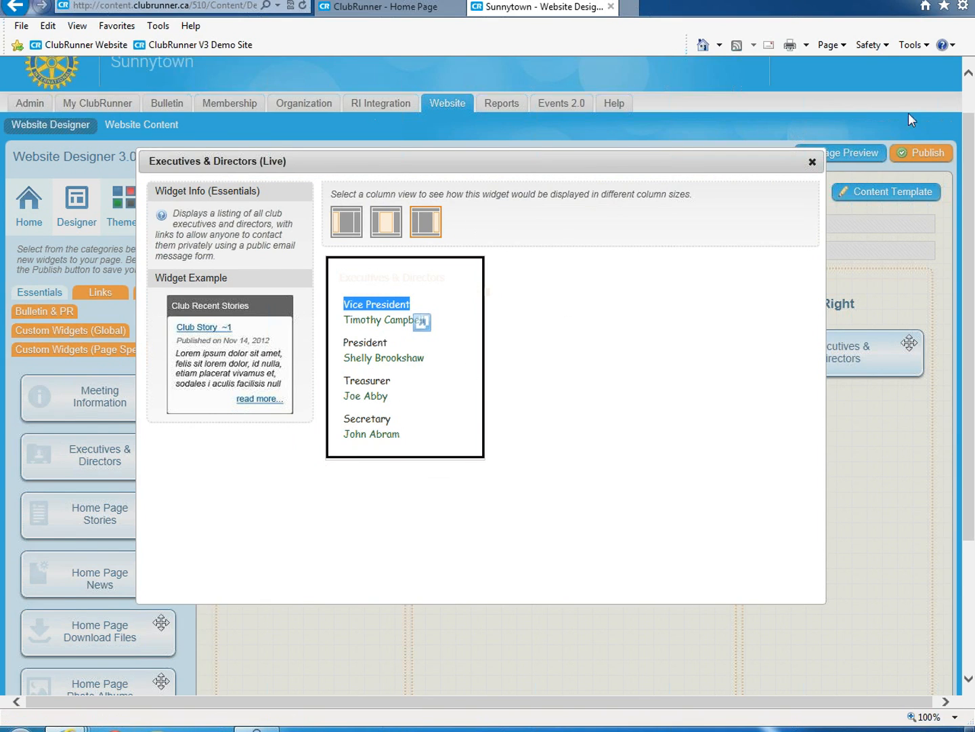
{"action": "left_click", "coordinate": [813, 162]}
- Edit the Executives & Directors content to assign a member to the Public Relations Director position, save it, and return to the page designer
{"action": "mouse_move", "coordinate": [814, 369]}
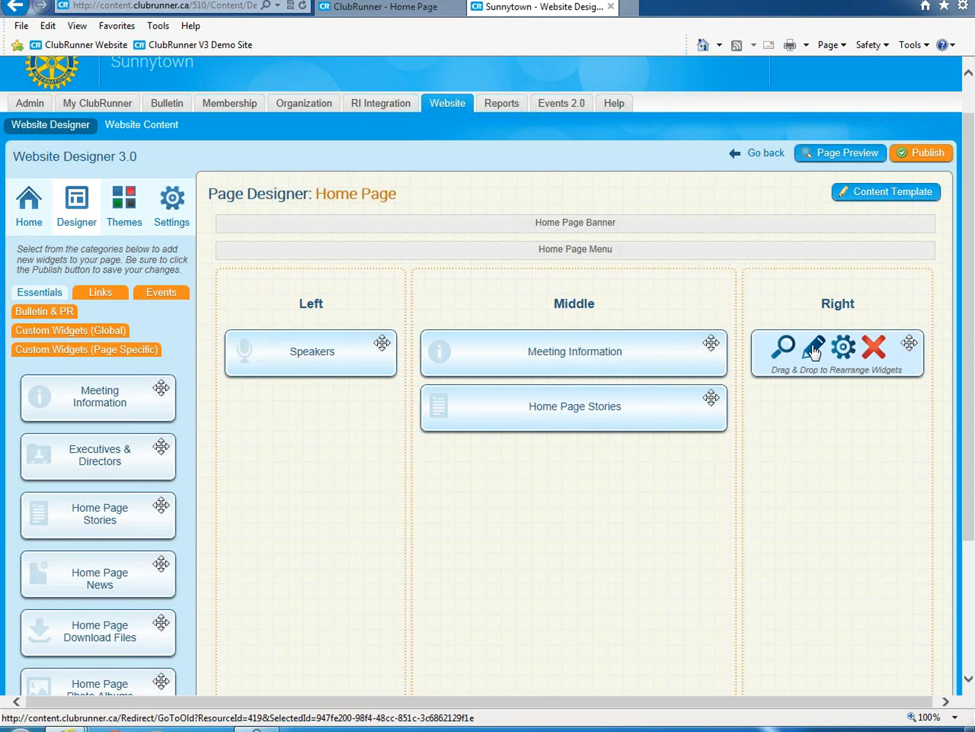
{"action": "left_click", "coordinate": [815, 350]}
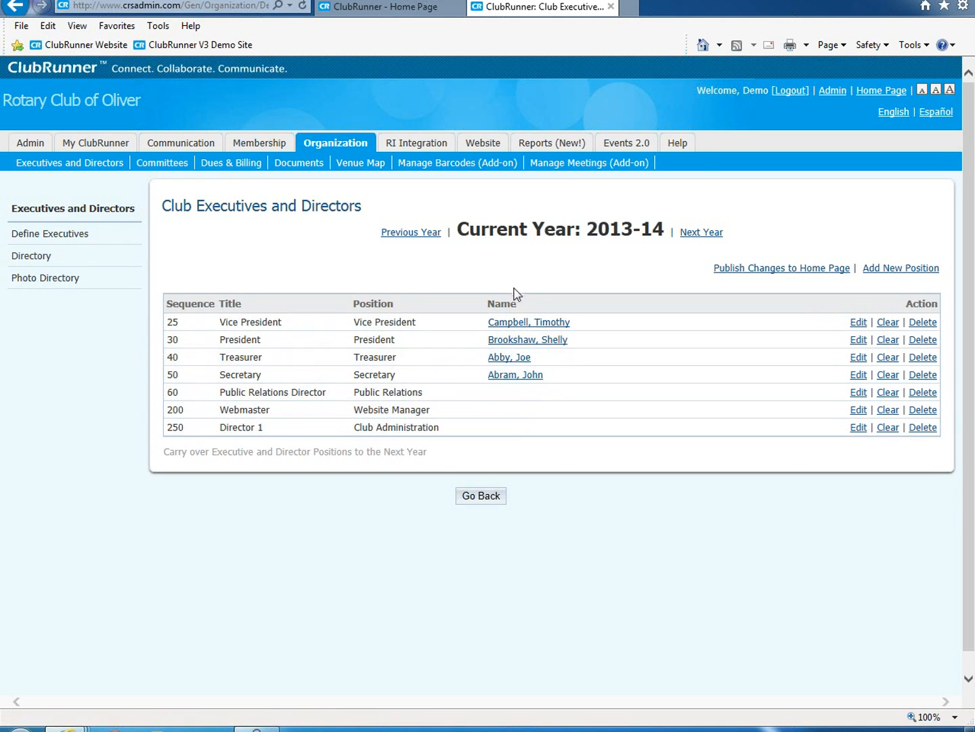
{"action": "left_click", "coordinate": [858, 392]}
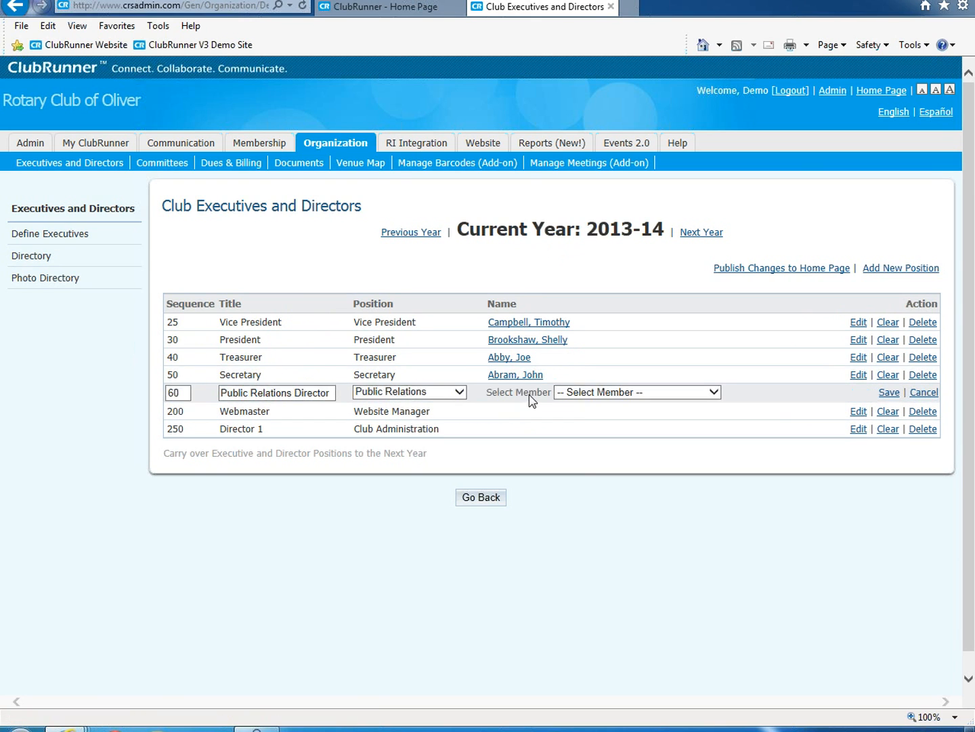
{"action": "left_click", "coordinate": [637, 393]}
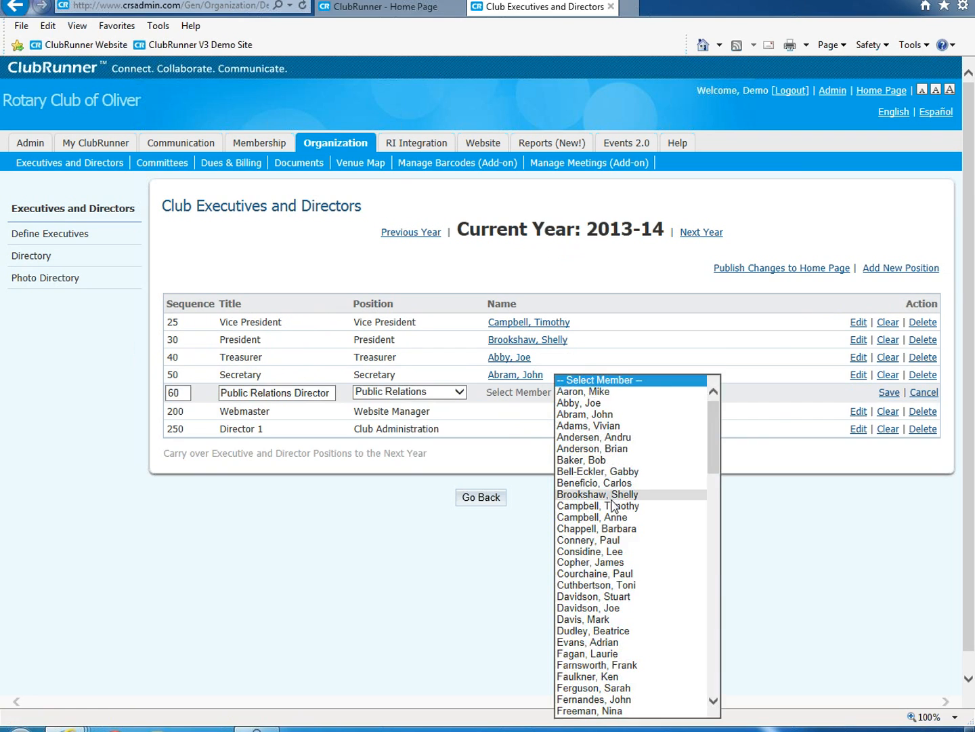
{"action": "left_click", "coordinate": [574, 494]}
{"action": "left_click", "coordinate": [889, 393]}
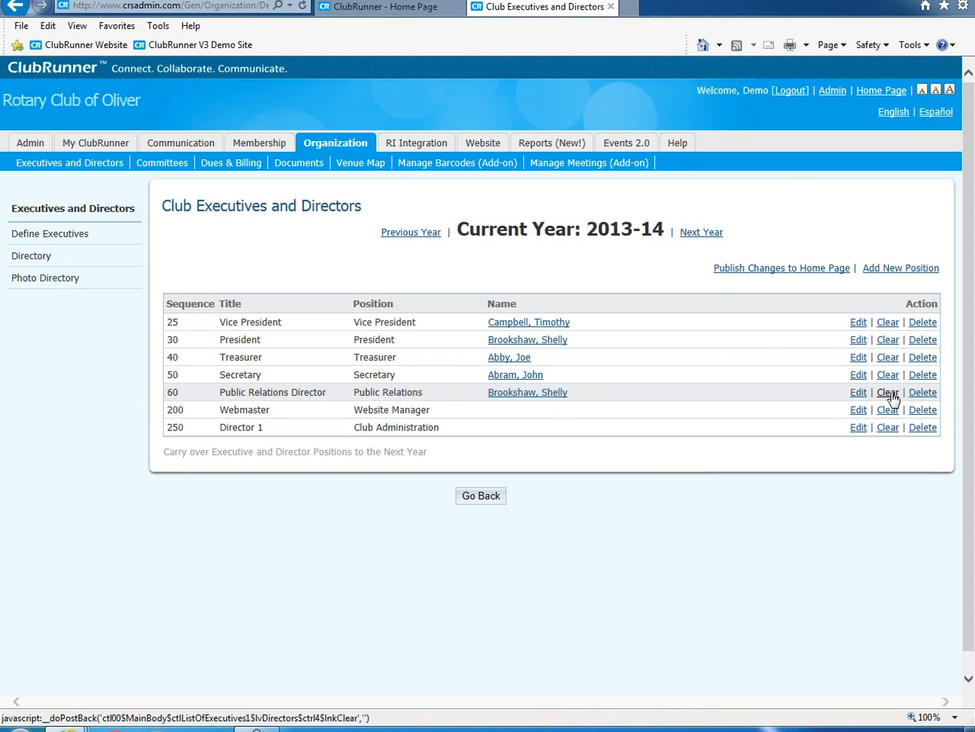
{"action": "left_click", "coordinate": [487, 497]}
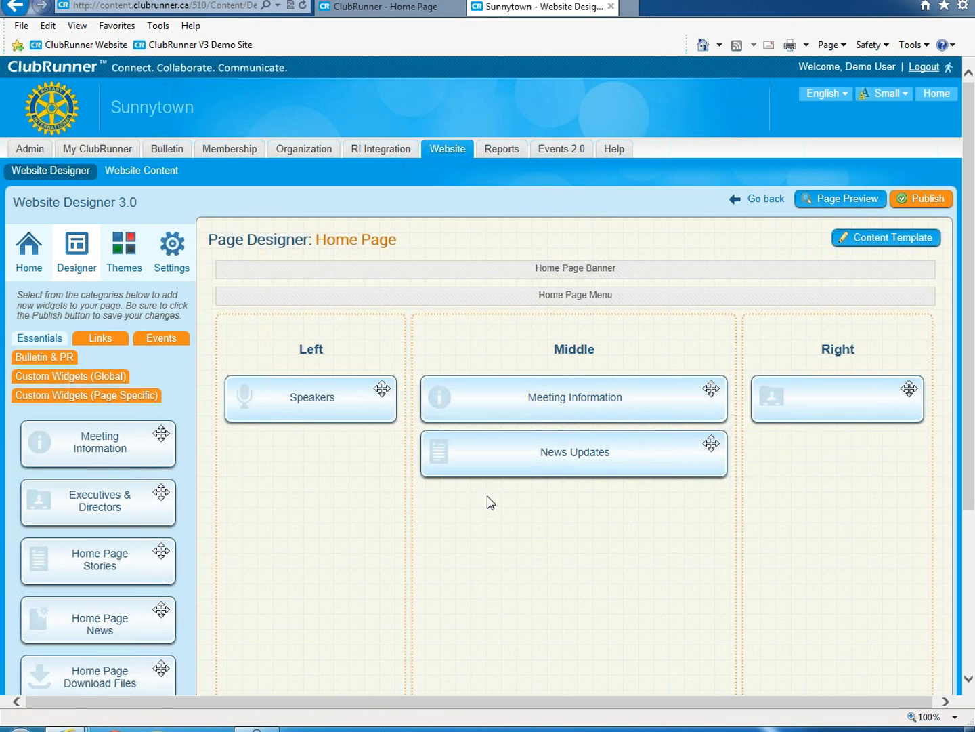
- Preview the Executives & Directors widget again to check the Public Relations Director entry, and close the preview
{"action": "mouse_move", "coordinate": [783, 393]}
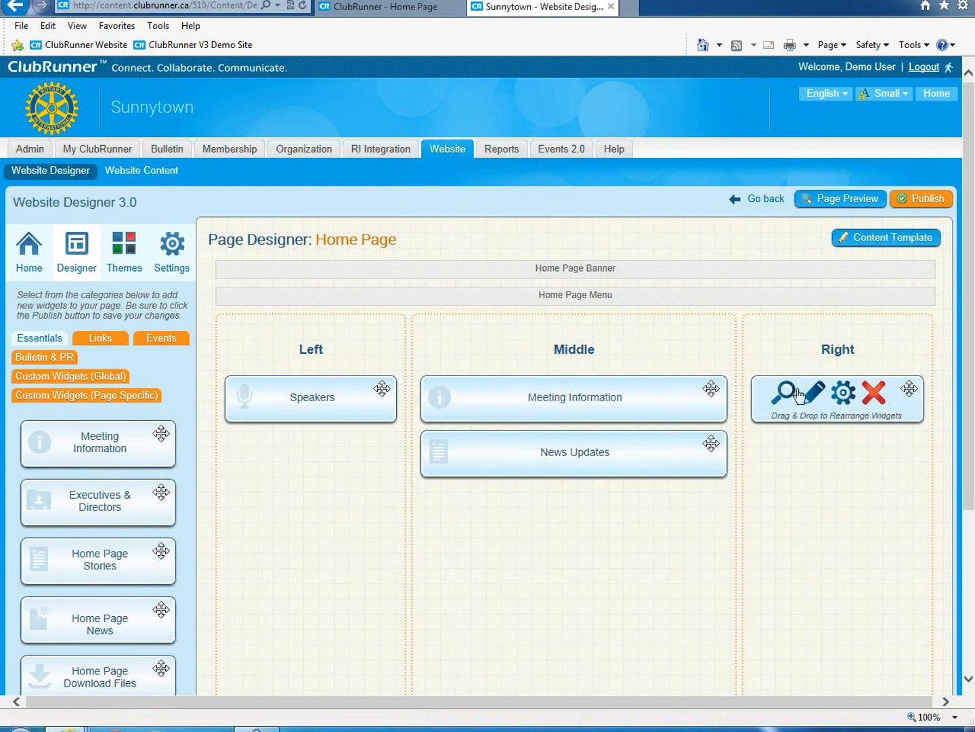
{"action": "left_click", "coordinate": [796, 394]}
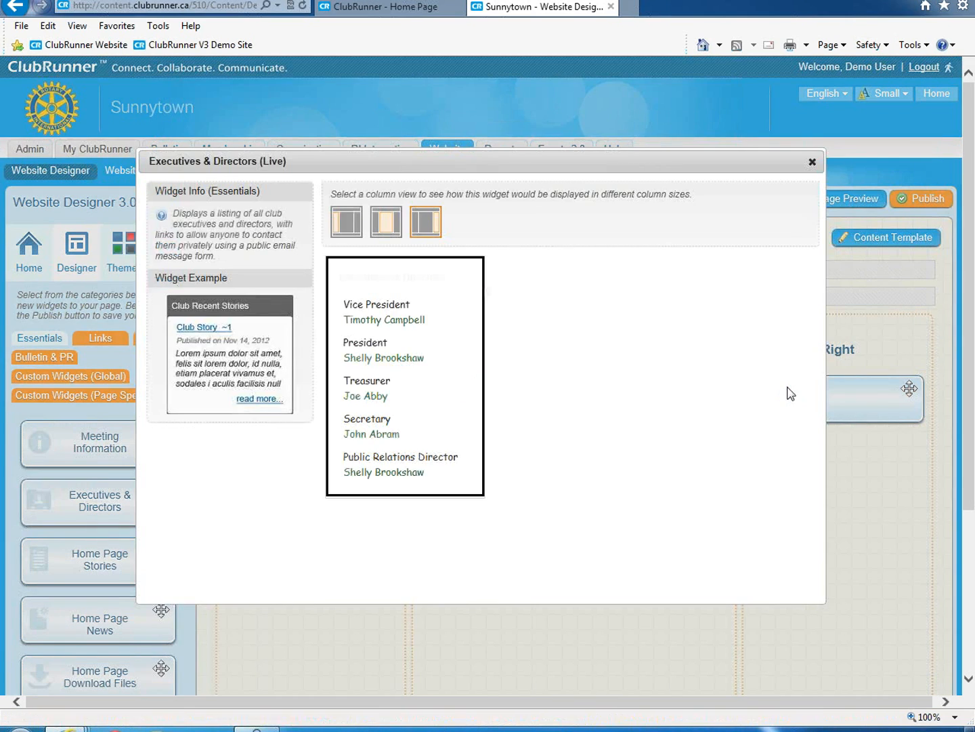
{"action": "left_click_drag", "start_coordinate": [355, 456], "coordinate": [442, 458]}
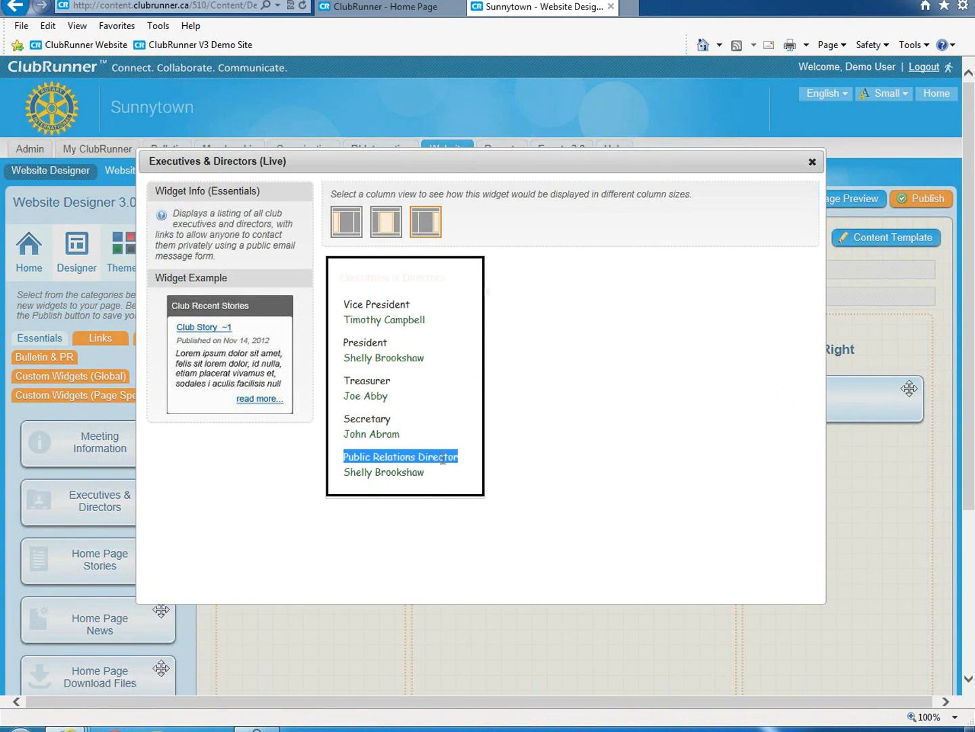
{"action": "left_click", "coordinate": [812, 162]}
- In the Executives widget's properties, turn off the border, set its style to Default and thickness to 0, and refresh the preview
{"action": "left_click", "coordinate": [844, 394]}
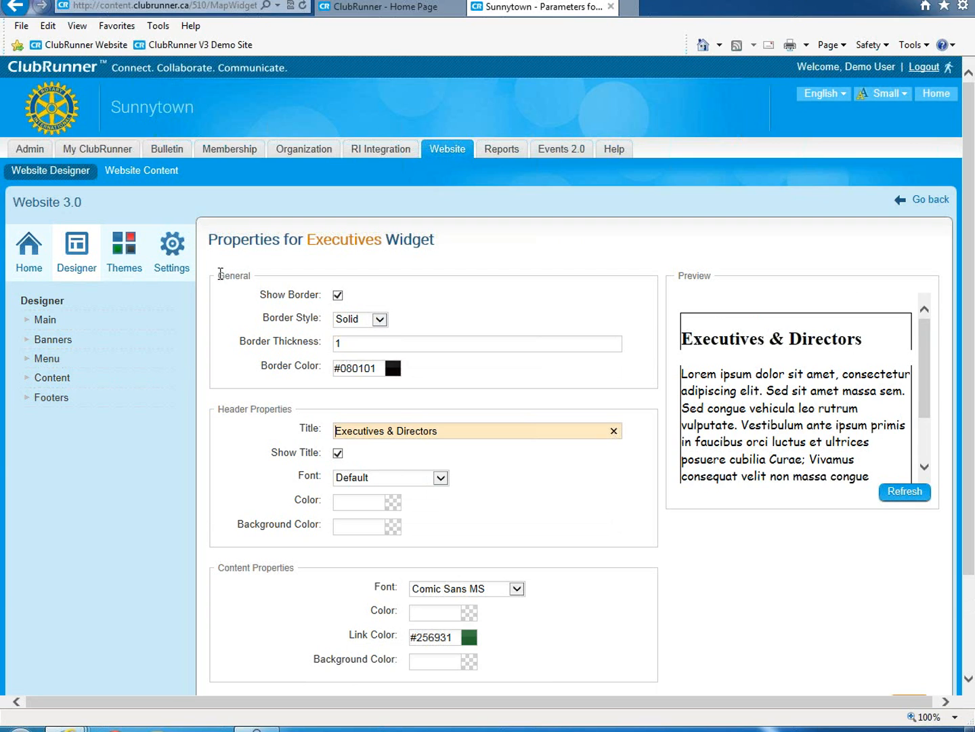
{"action": "left_click", "coordinate": [338, 295]}
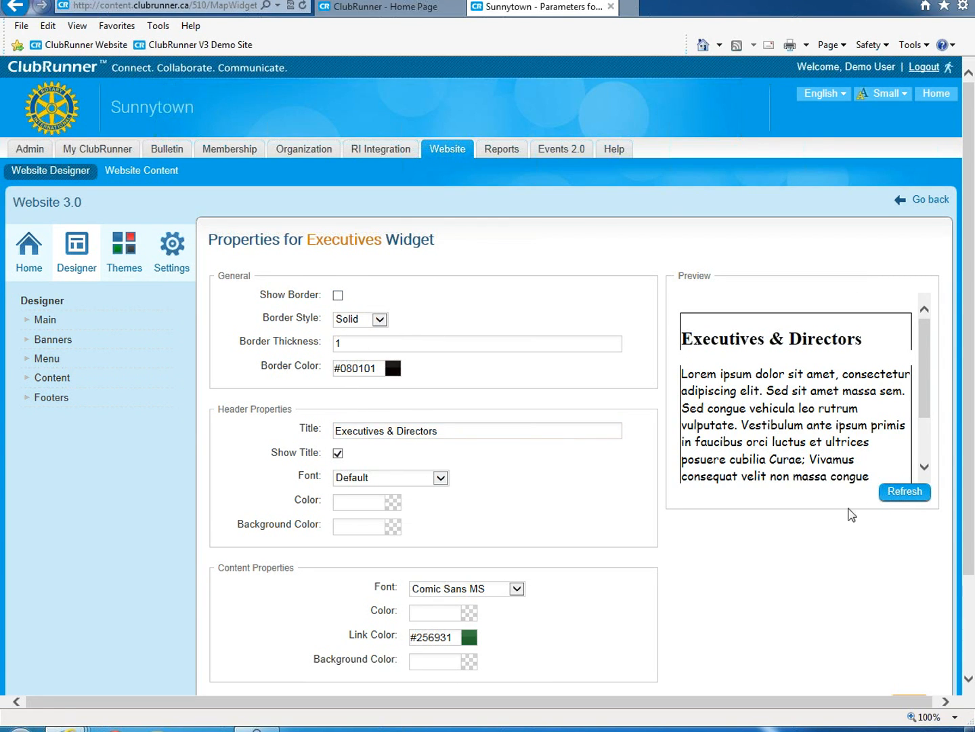
{"action": "left_click", "coordinate": [905, 493]}
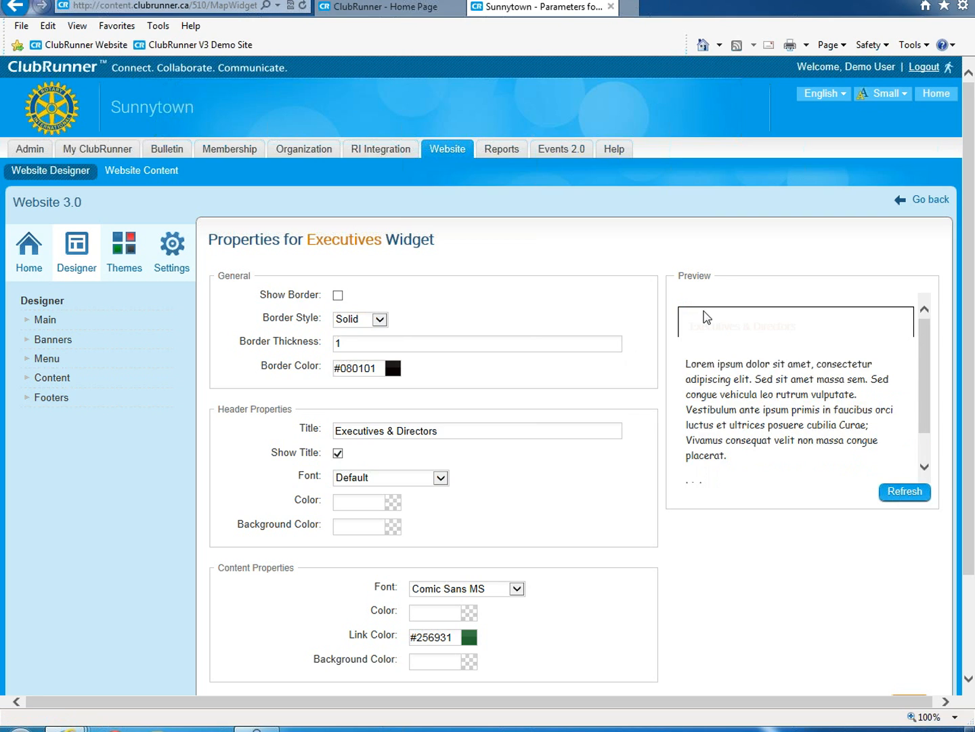
{"action": "left_click_drag", "start_coordinate": [925, 353], "coordinate": [919, 323]}
{"action": "left_click", "coordinate": [378, 320]}
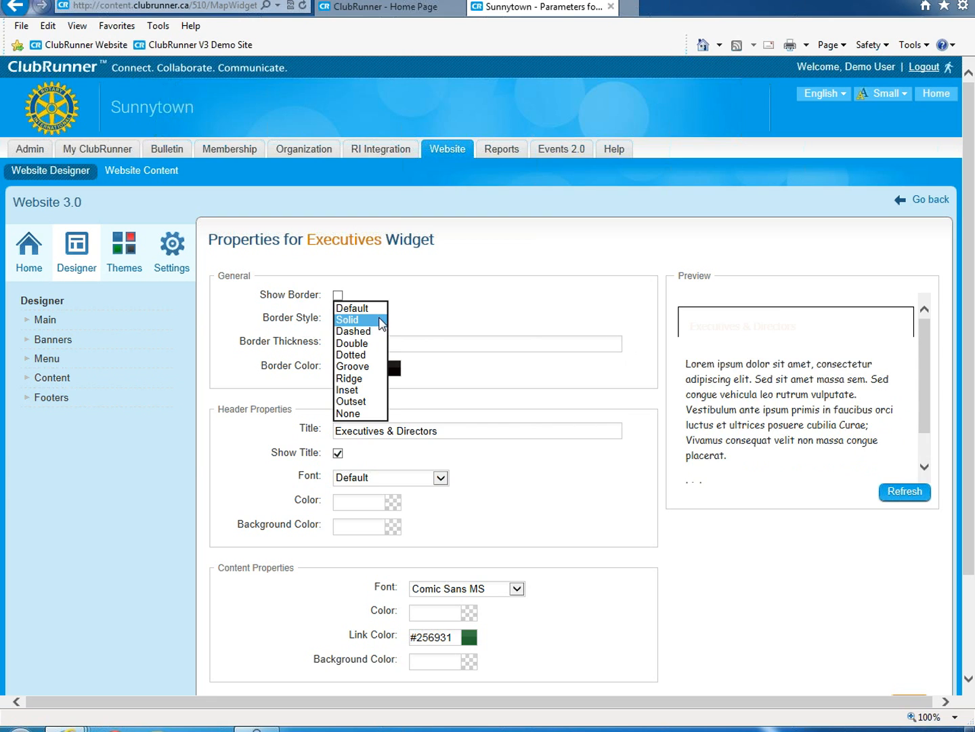
{"action": "left_click", "coordinate": [353, 308]}
{"action": "left_click_drag", "start_coordinate": [350, 347], "coordinate": [326, 347]}
{"action": "type", "text": "0"}
{"action": "left_click", "coordinate": [898, 492]}
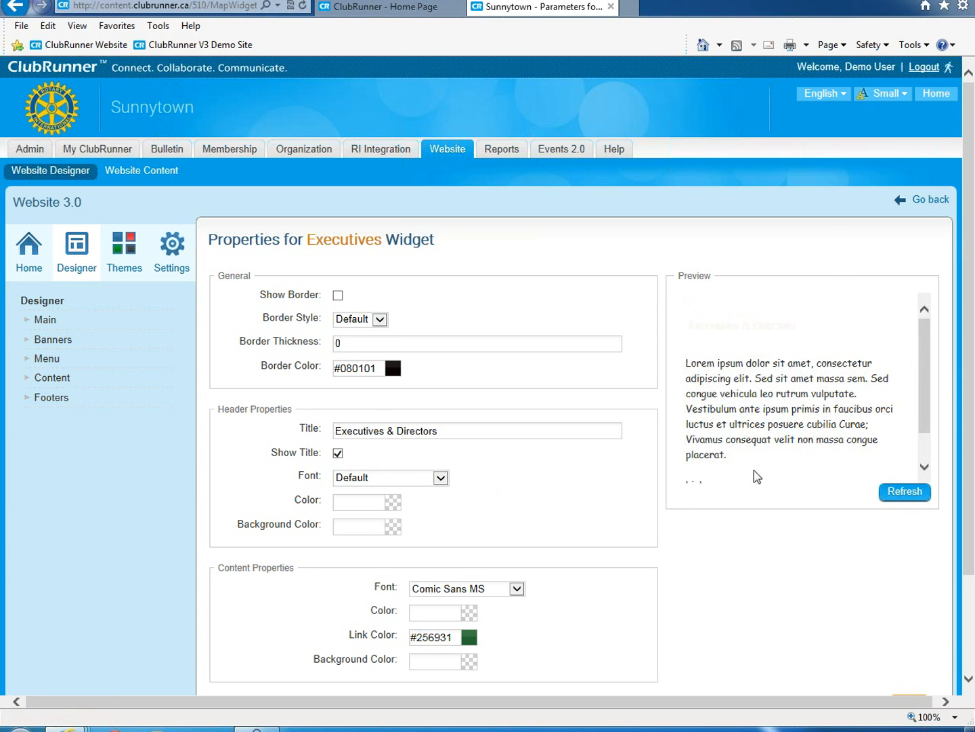
{"action": "mouse_move", "coordinate": [925, 367]}
{"action": "left_mouse_down"}
{"action": "mouse_move", "coordinate": [925, 417]}
{"action": "mouse_move", "coordinate": [924, 359]}
{"action": "left_mouse_up"}
- Change the Executives widget's title to "Club Executives"
{"action": "left_click_drag", "start_coordinate": [468, 431], "coordinate": [330, 433]}
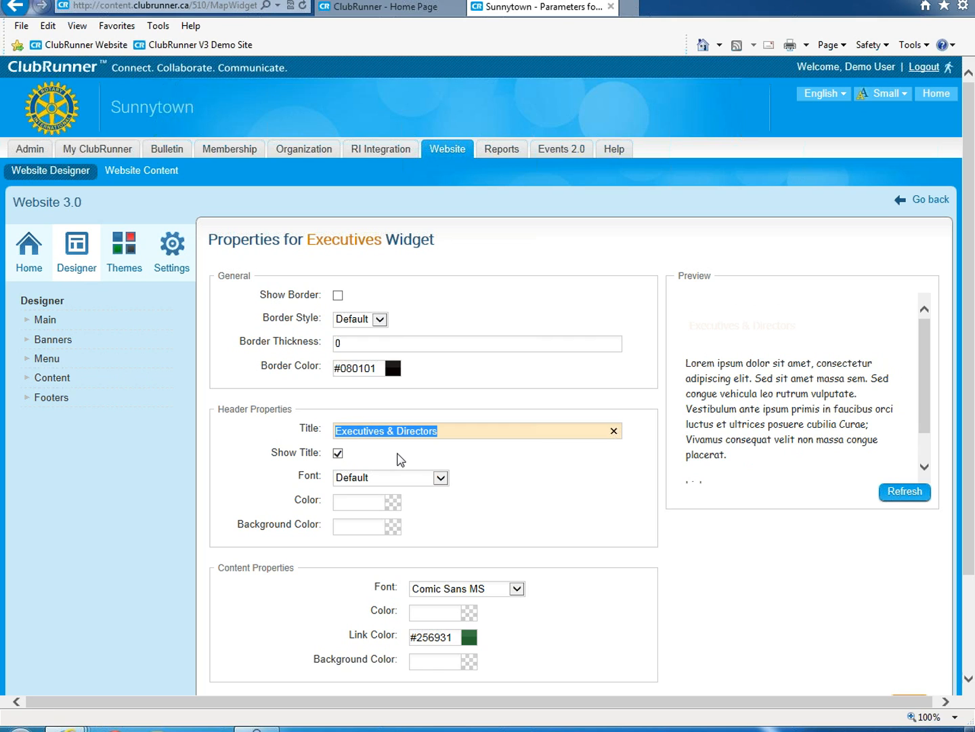
{"action": "type", "text": "Club Ex"}
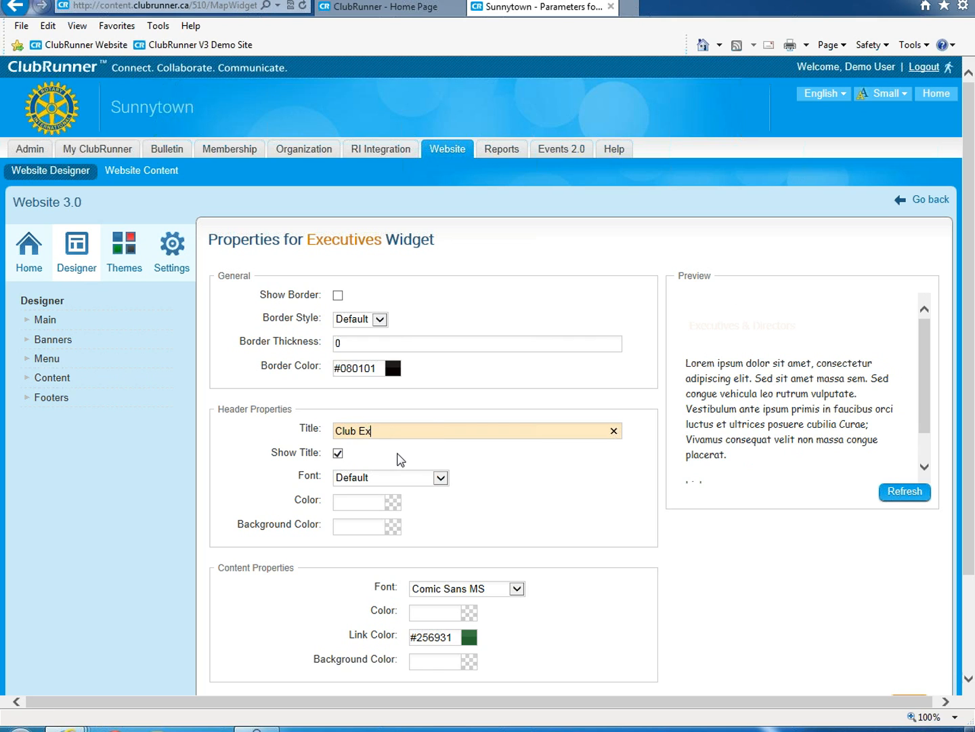
{"action": "type", "text": "ecutives"}
- Set the widget's content font to Arial and refresh the preview
{"action": "scroll", "coordinate": [531, 503], "scroll_direction": "down", "scroll_amount": 3}
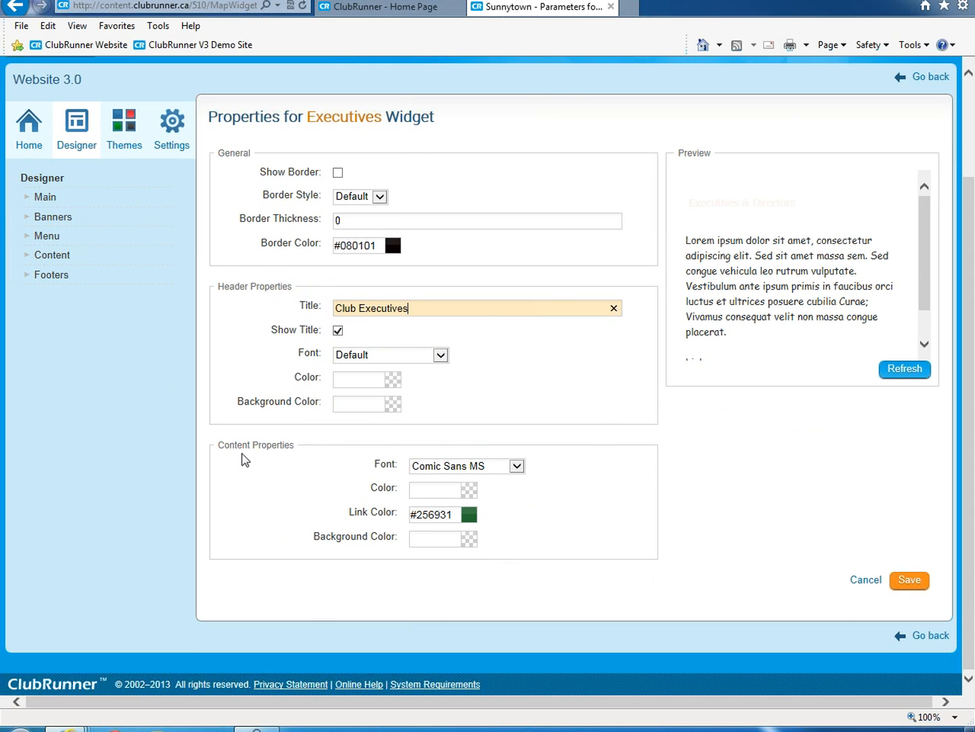
{"action": "scroll", "coordinate": [457, 518], "scroll_direction": "up", "scroll_amount": 3}
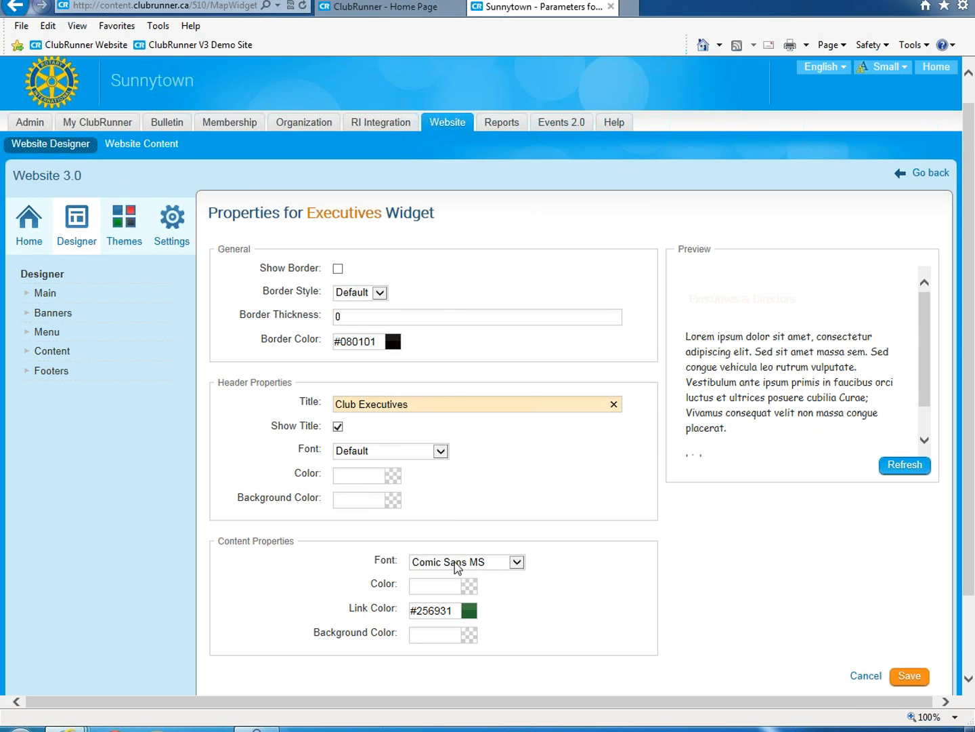
{"action": "left_click", "coordinate": [517, 562]}
{"action": "left_click", "coordinate": [479, 493]}
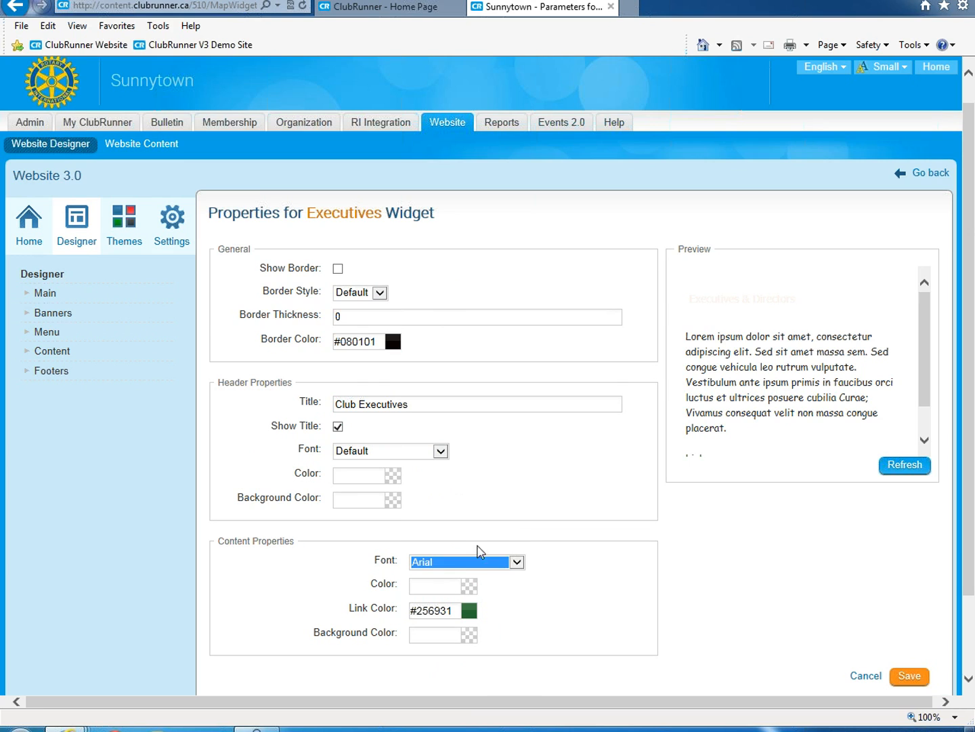
{"action": "left_click", "coordinate": [911, 465]}
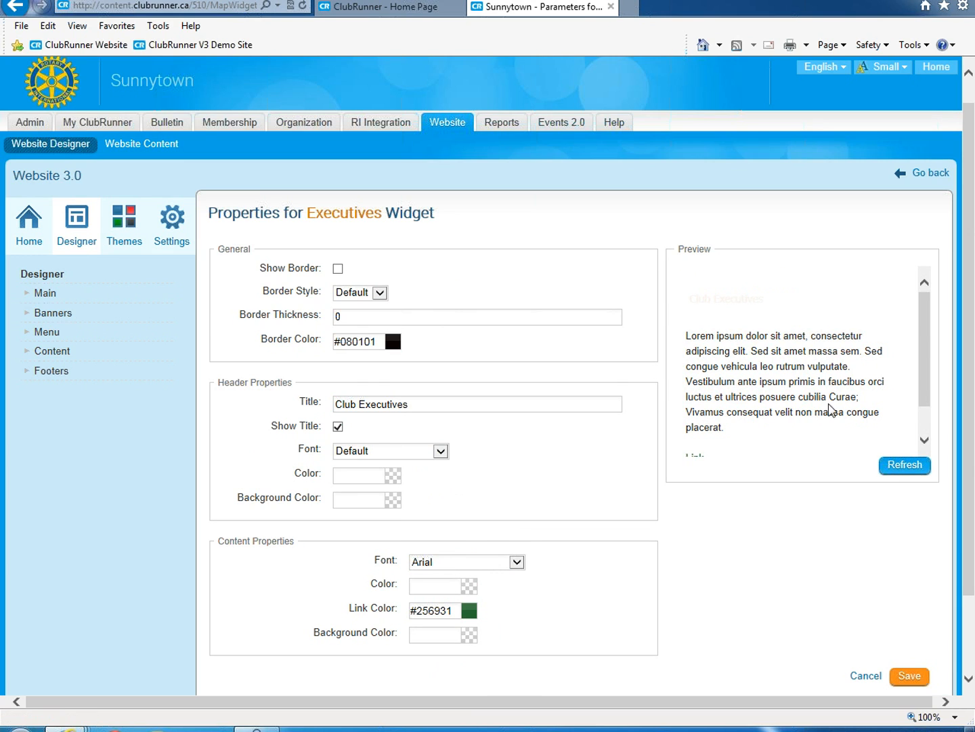
- Set the widget's content link color to red #e80c26, check the refreshed preview, and save the properties
{"action": "left_click", "coordinate": [469, 612]}
{"action": "scroll", "coordinate": [549, 629], "scroll_direction": "down", "scroll_amount": 2}
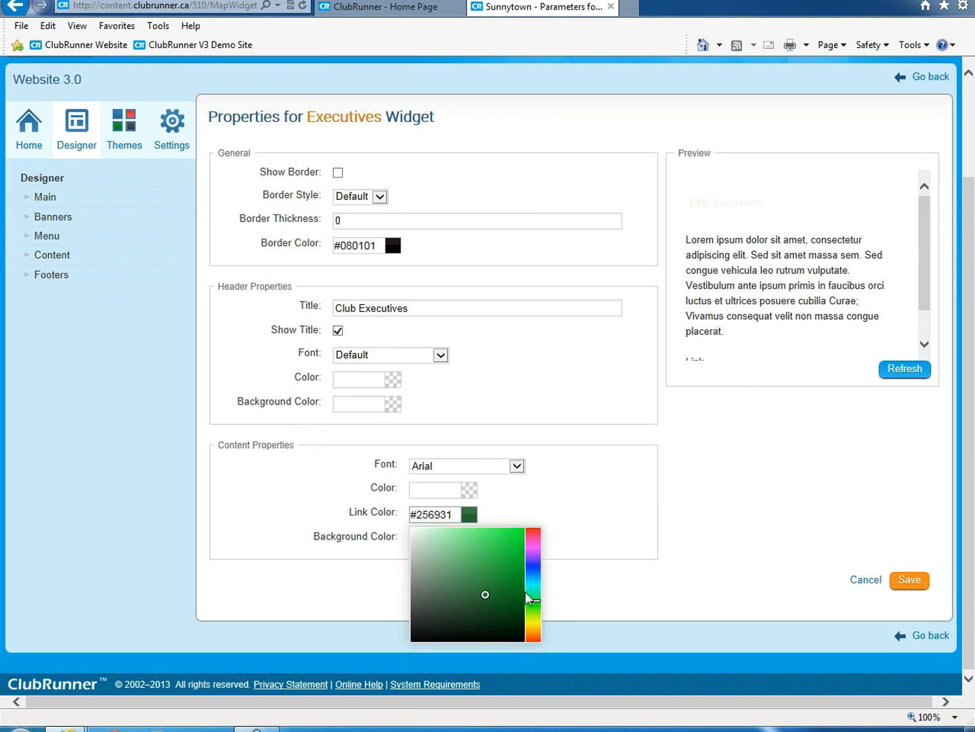
{"action": "left_click", "coordinate": [533, 530]}
{"action": "left_click", "coordinate": [521, 571]}
{"action": "left_click", "coordinate": [521, 539]}
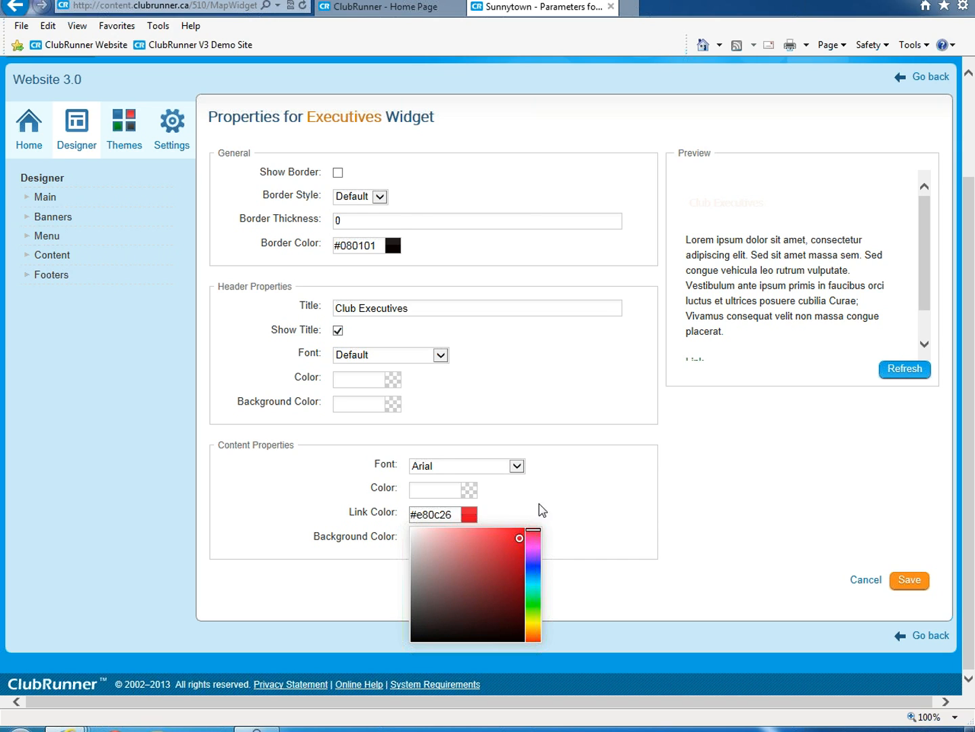
{"action": "left_click", "coordinate": [624, 528]}
{"action": "scroll", "coordinate": [801, 541], "scroll_direction": "up", "scroll_amount": 2}
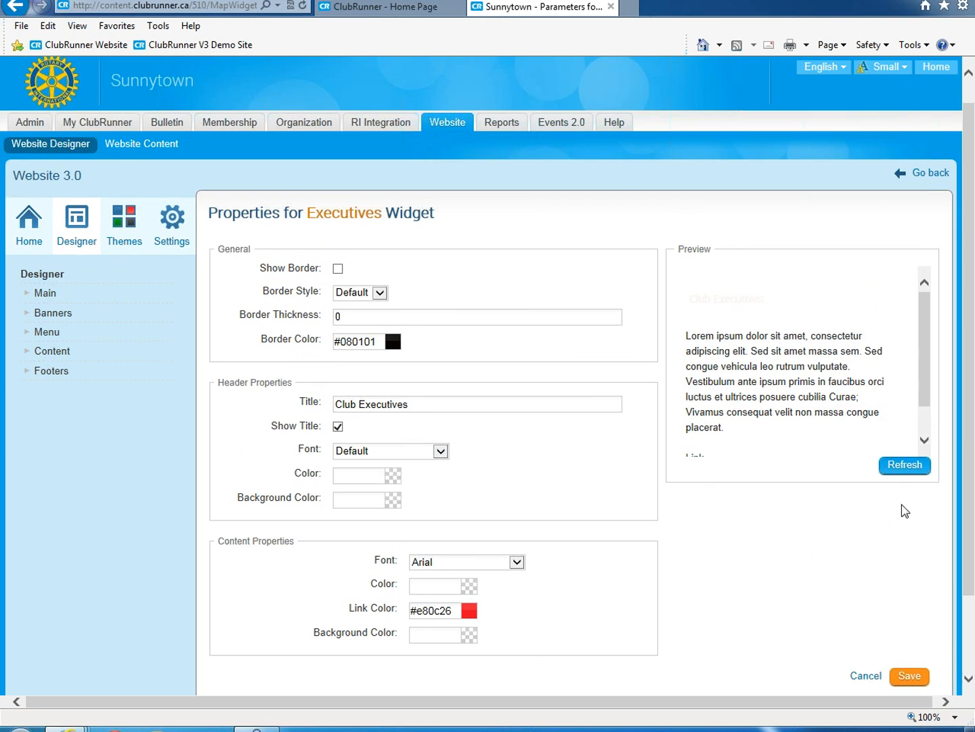
{"action": "left_click", "coordinate": [899, 467]}
{"action": "scroll", "coordinate": [922, 406], "scroll_direction": "down", "scroll_amount": 1}
{"action": "scroll", "coordinate": [686, 541], "scroll_direction": "down", "scroll_amount": 2}
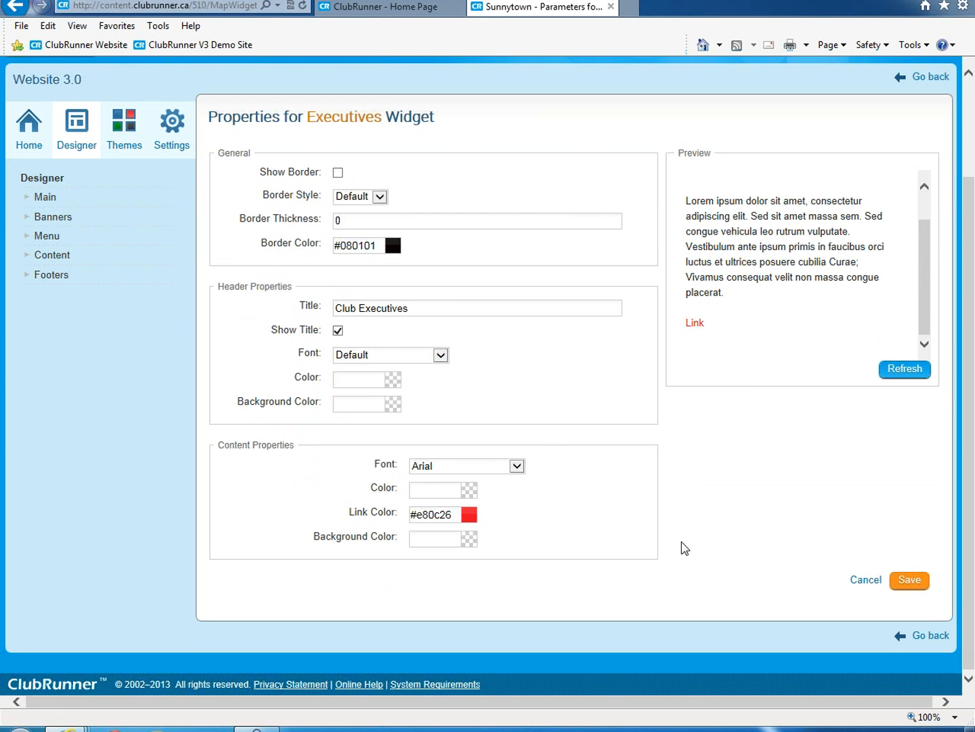
{"action": "left_click", "coordinate": [908, 582]}
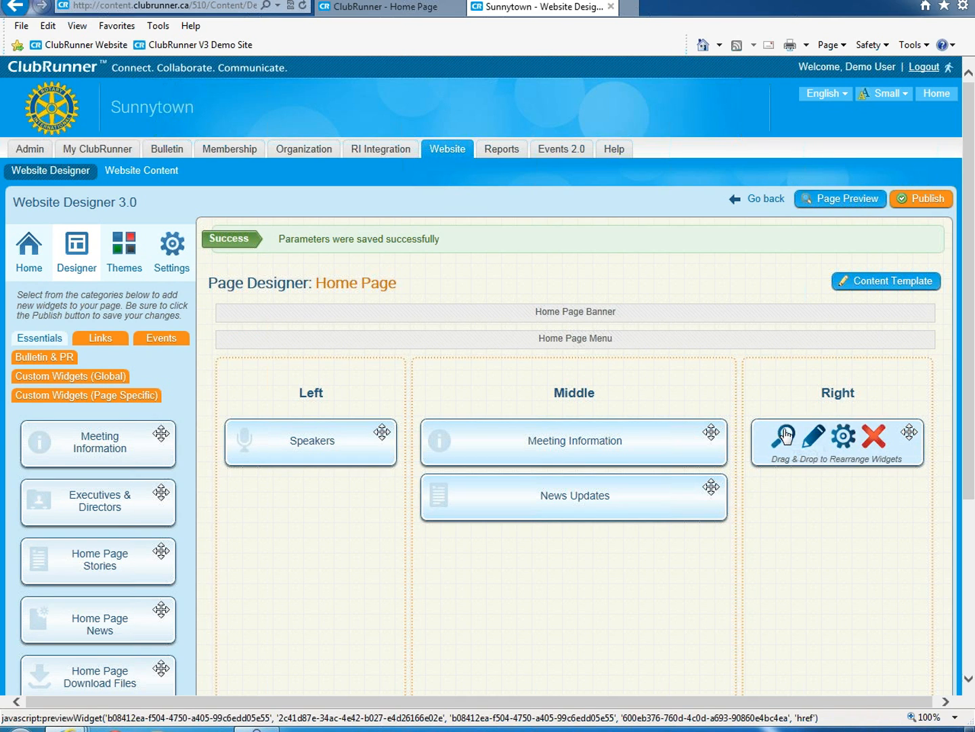
- Preview the Club Executives widget in the middle and right column views, check its listing, and close the preview
{"action": "left_click", "coordinate": [785, 435]}
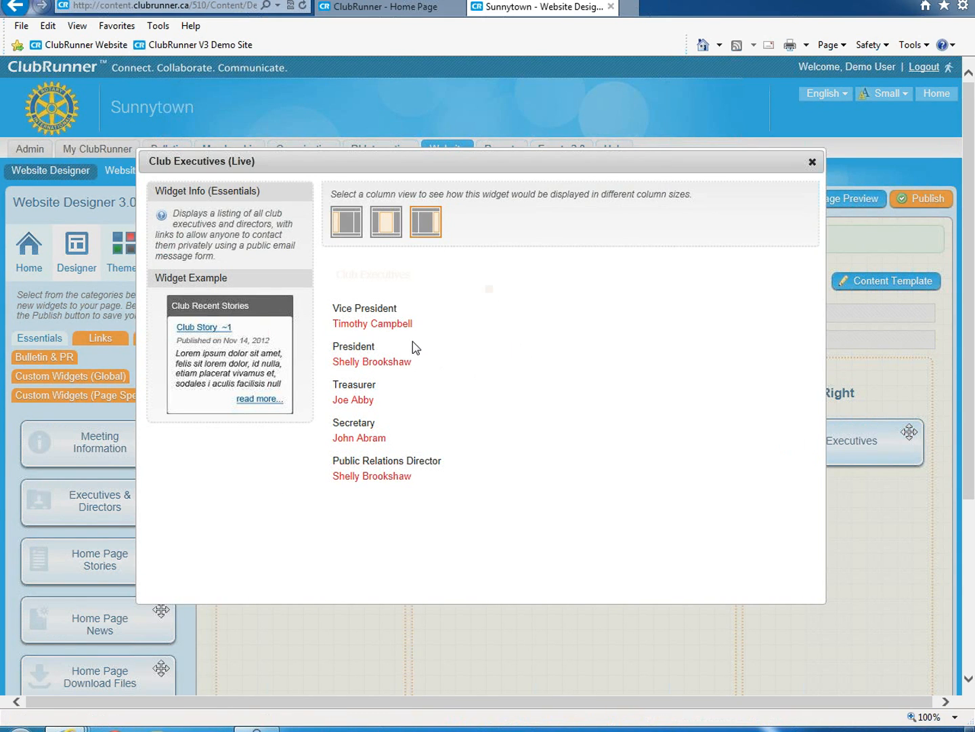
{"action": "left_click_drag", "start_coordinate": [348, 460], "coordinate": [442, 468]}
{"action": "left_click", "coordinate": [431, 497]}
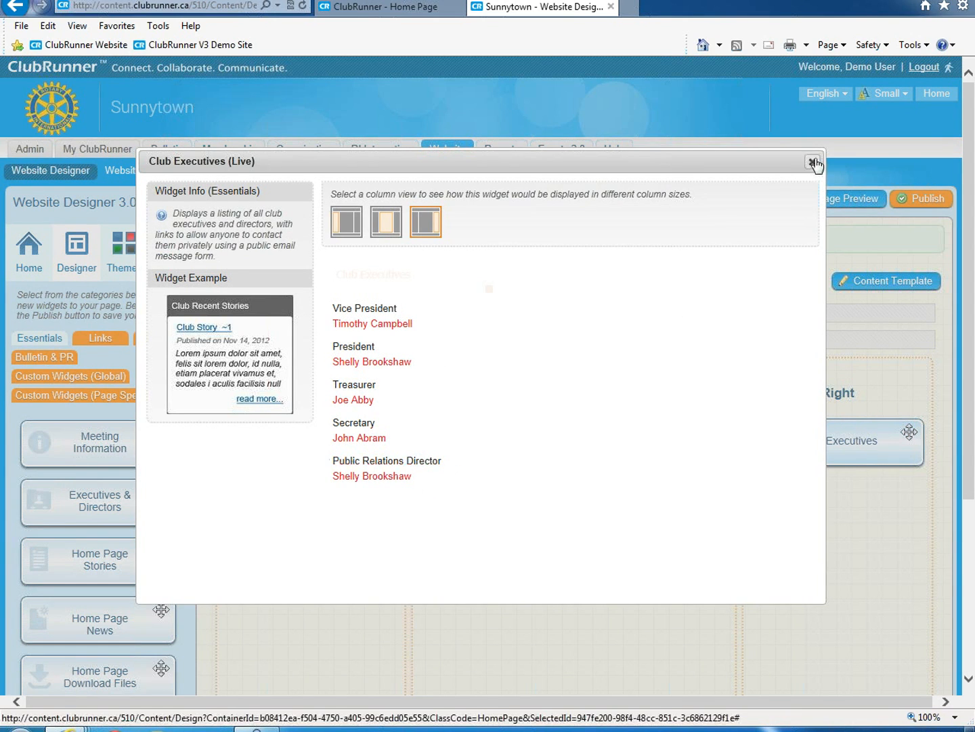
{"action": "left_click", "coordinate": [382, 227]}
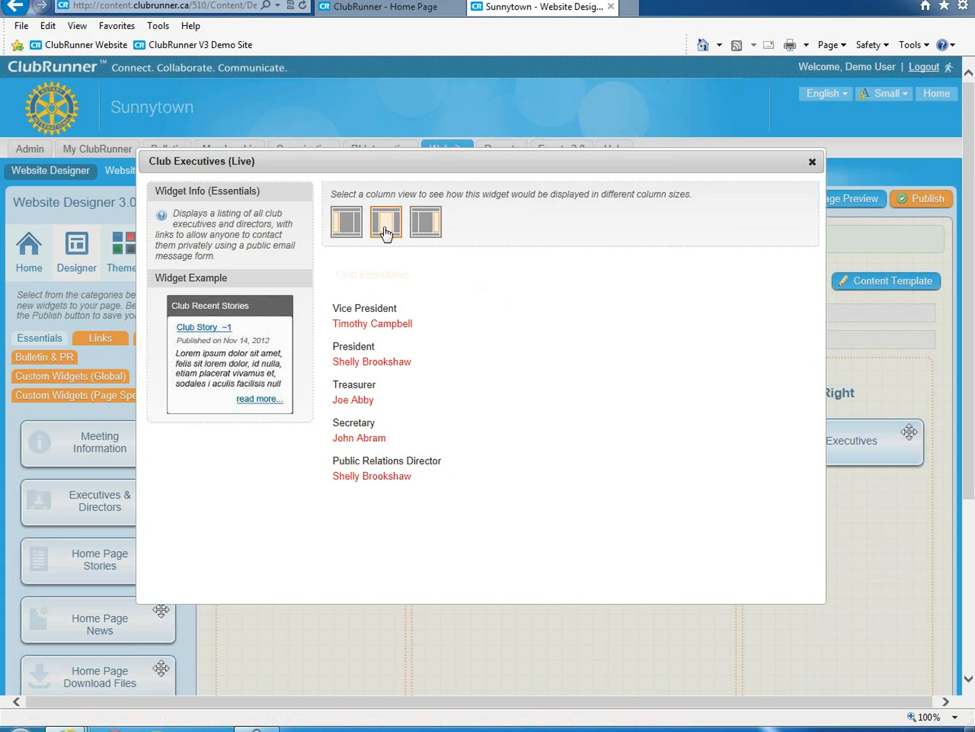
{"action": "left_click", "coordinate": [427, 224]}
{"action": "left_click", "coordinate": [813, 161]}
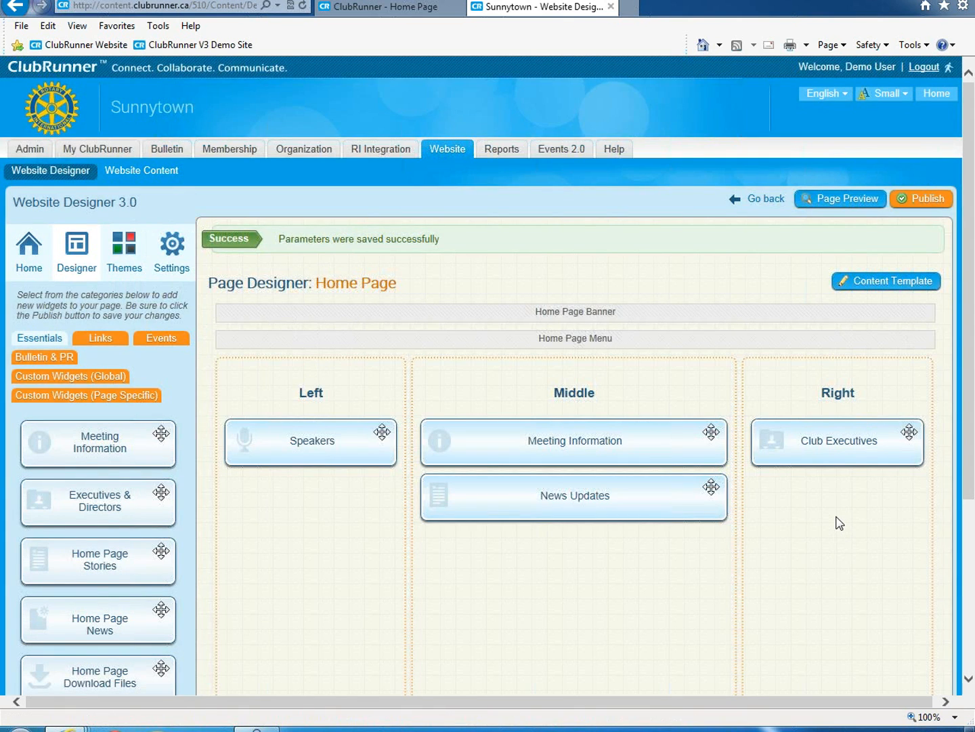
{"action": "mouse_move", "coordinate": [816, 441]}
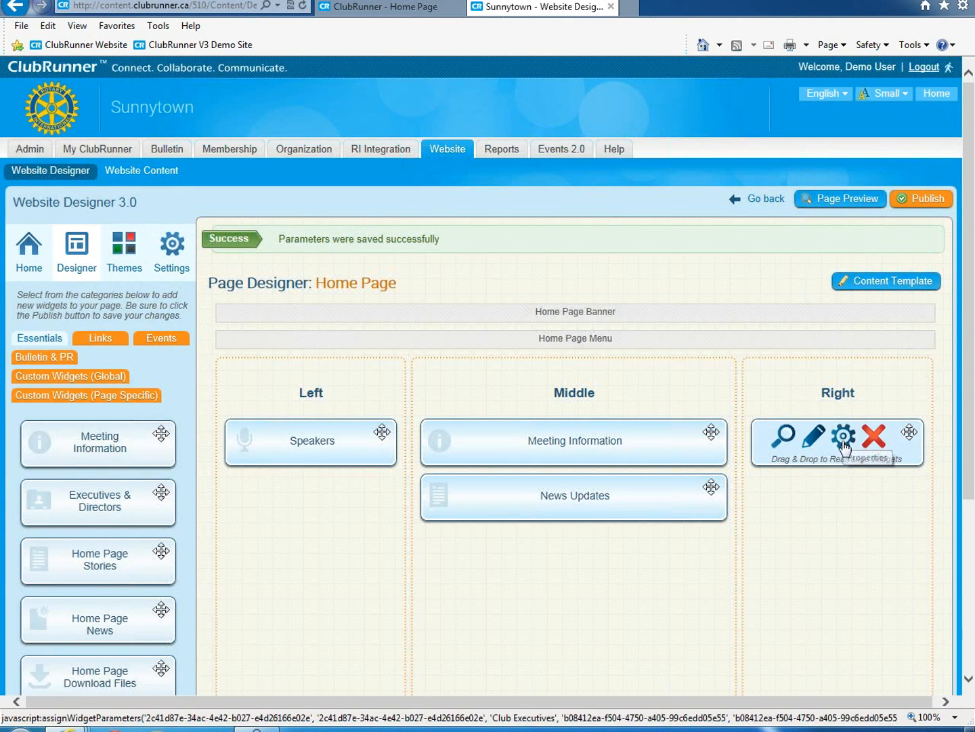
{"action": "mouse_move", "coordinate": [847, 453]}
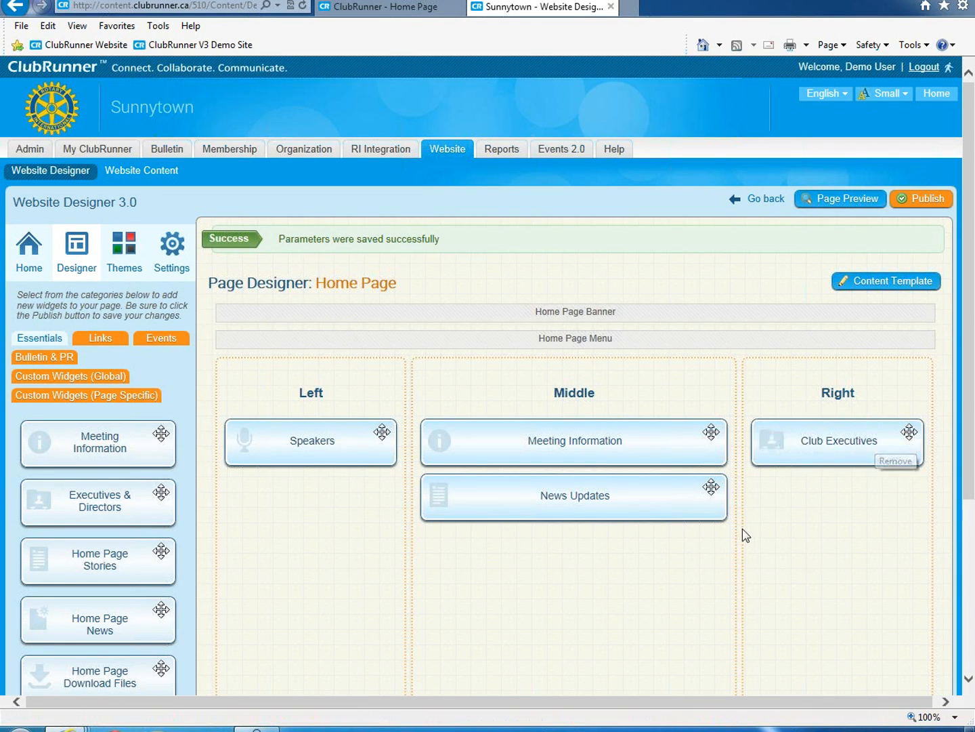
- Delete the News Updates widget from the middle column of the home page layout
{"action": "mouse_move", "coordinate": [582, 516]}
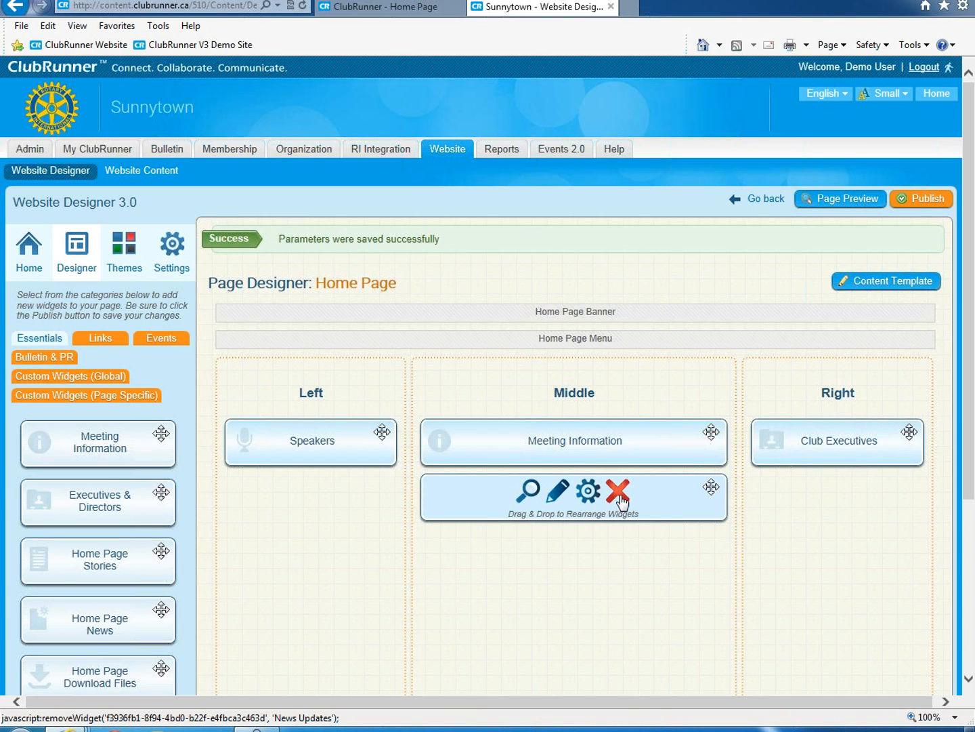
{"action": "left_click", "coordinate": [620, 497]}
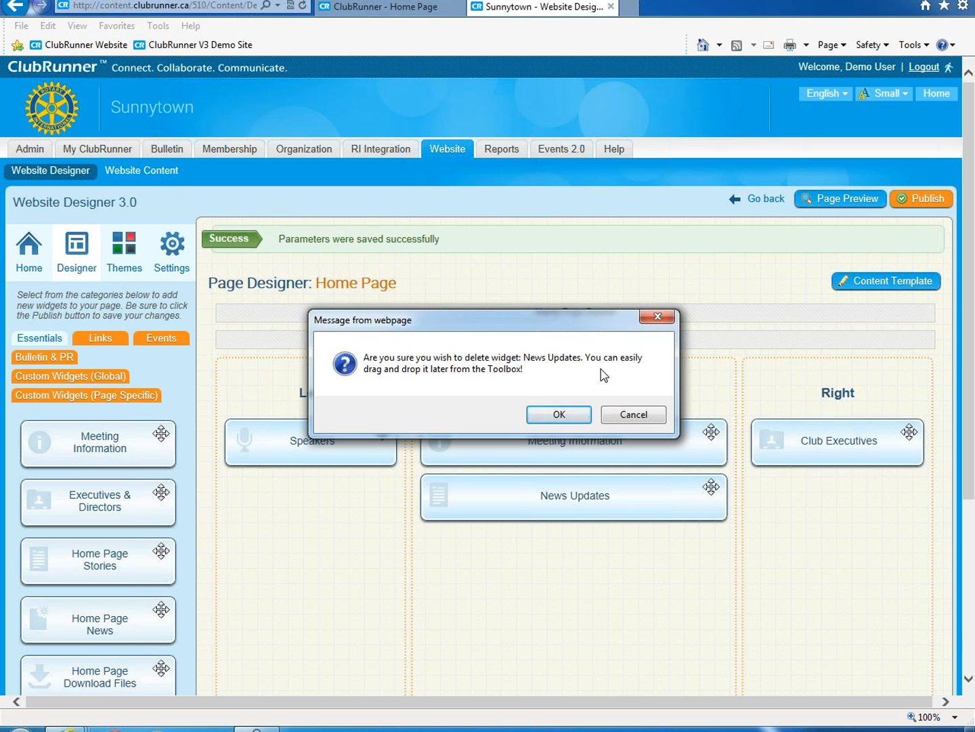
{"action": "left_click", "coordinate": [559, 415]}
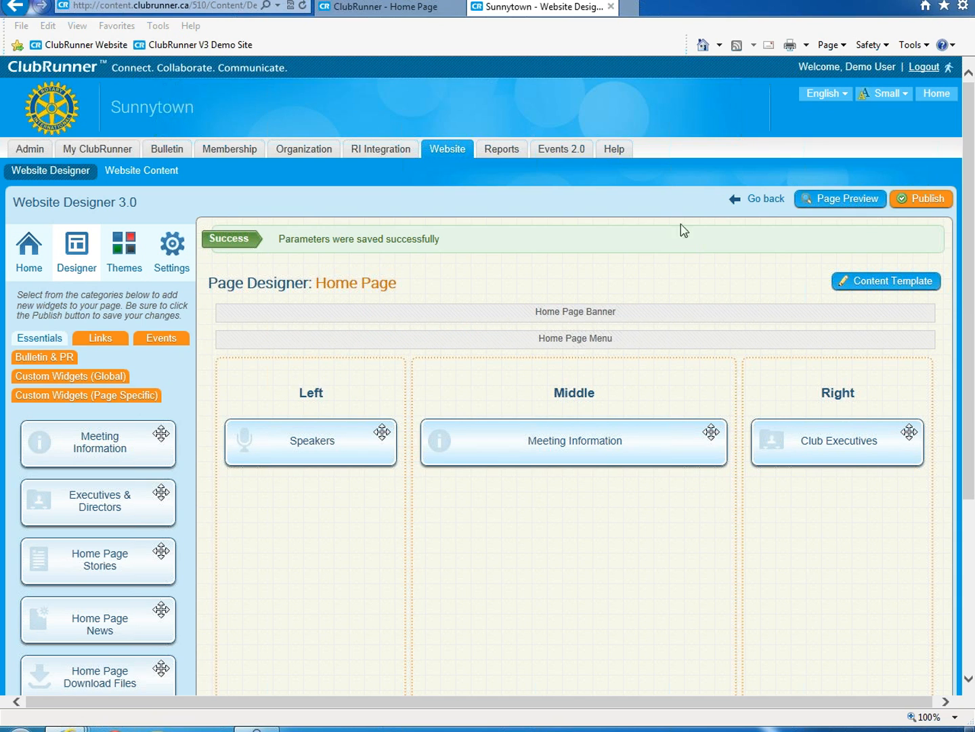
- Publish the home page layout, confirm the publication, and check the publication date
{"action": "left_click", "coordinate": [925, 201]}
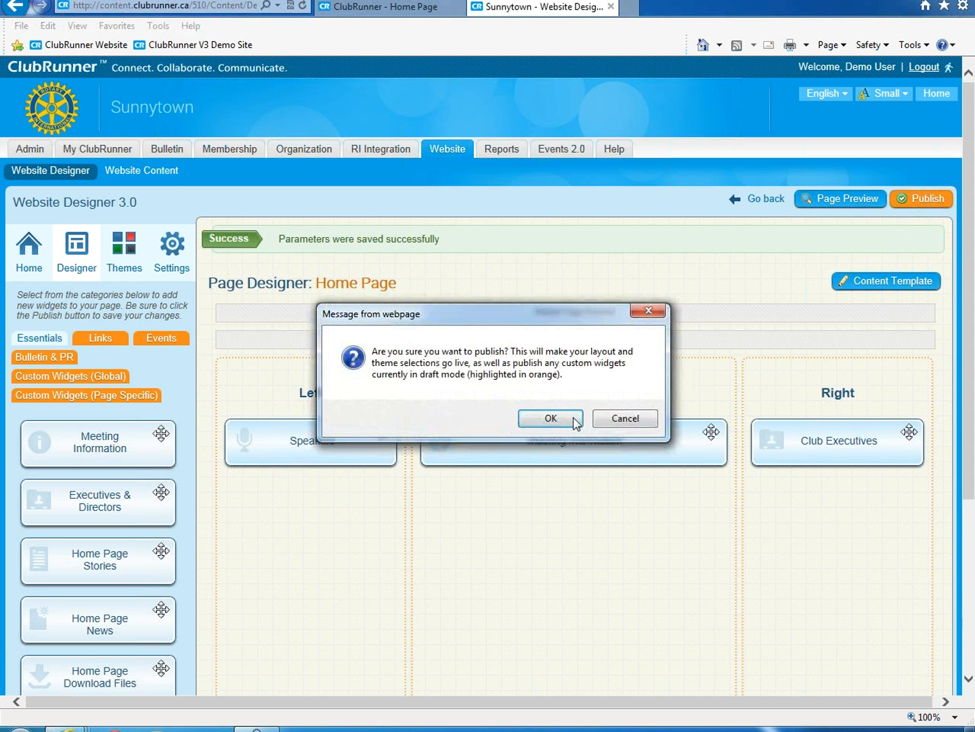
{"action": "left_click", "coordinate": [574, 420]}
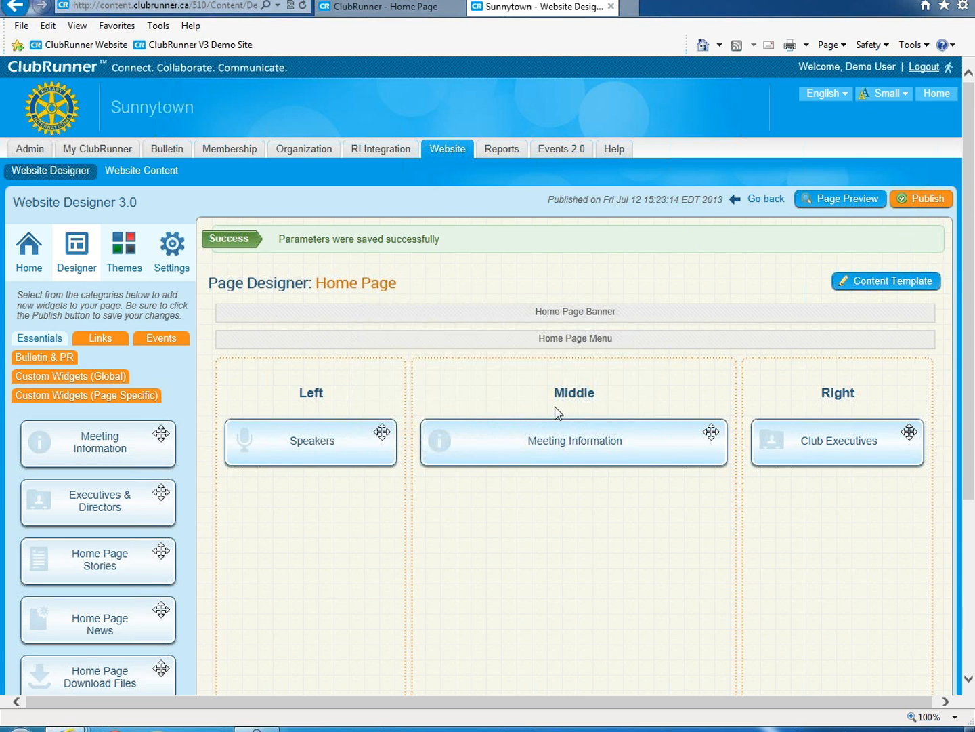
{"action": "left_click_drag", "start_coordinate": [572, 198], "coordinate": [705, 202]}
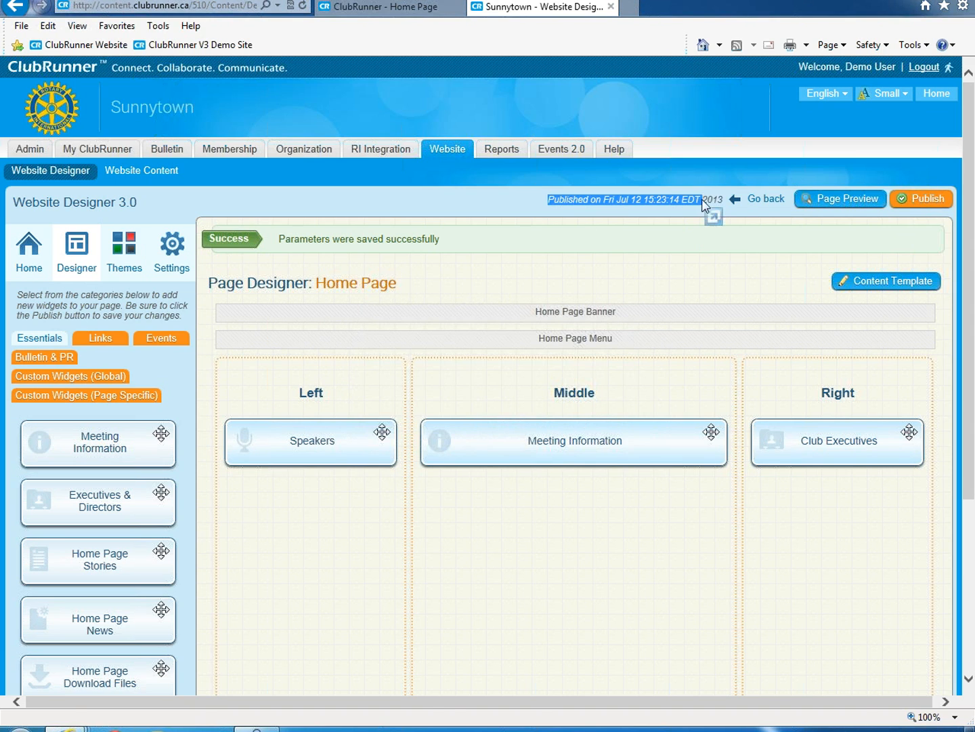
- Open the live home page, examine the email form linked from the Vice President's name, and return to the home page
{"action": "left_click", "coordinate": [936, 94]}
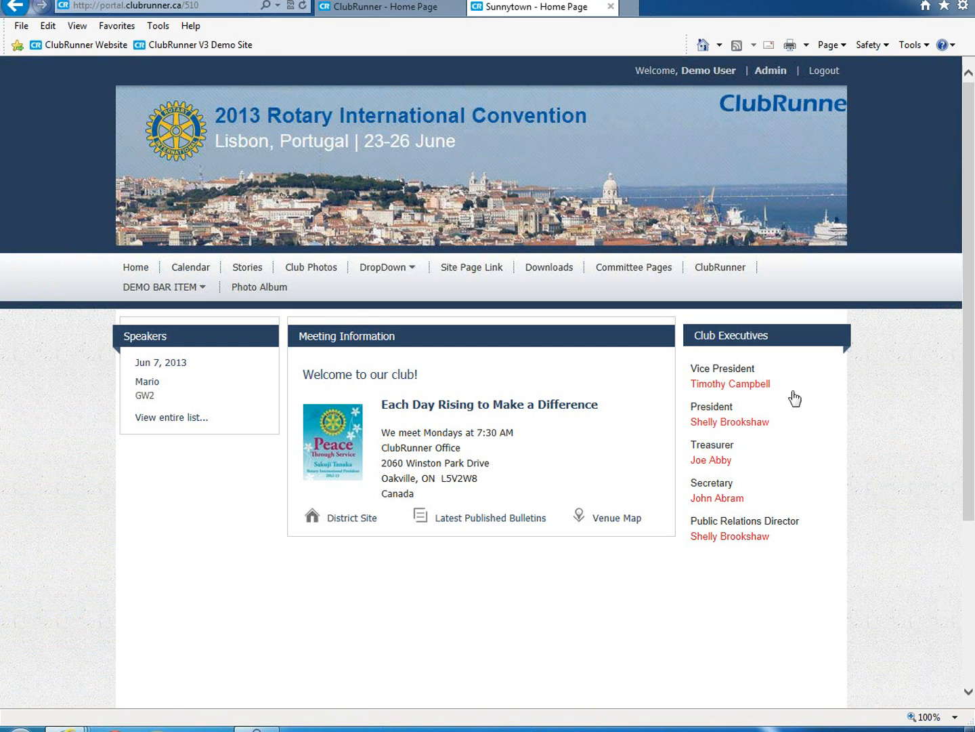
{"action": "left_click", "coordinate": [759, 384]}
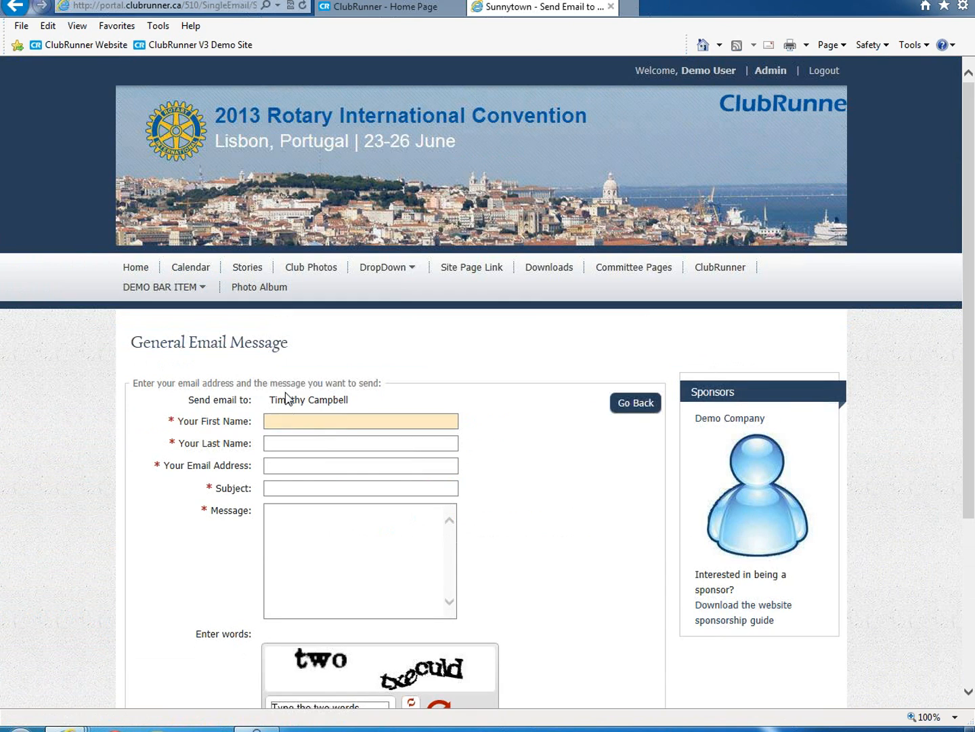
{"action": "left_click_drag", "start_coordinate": [286, 393], "coordinate": [300, 399]}
{"action": "left_click", "coordinate": [319, 399]}
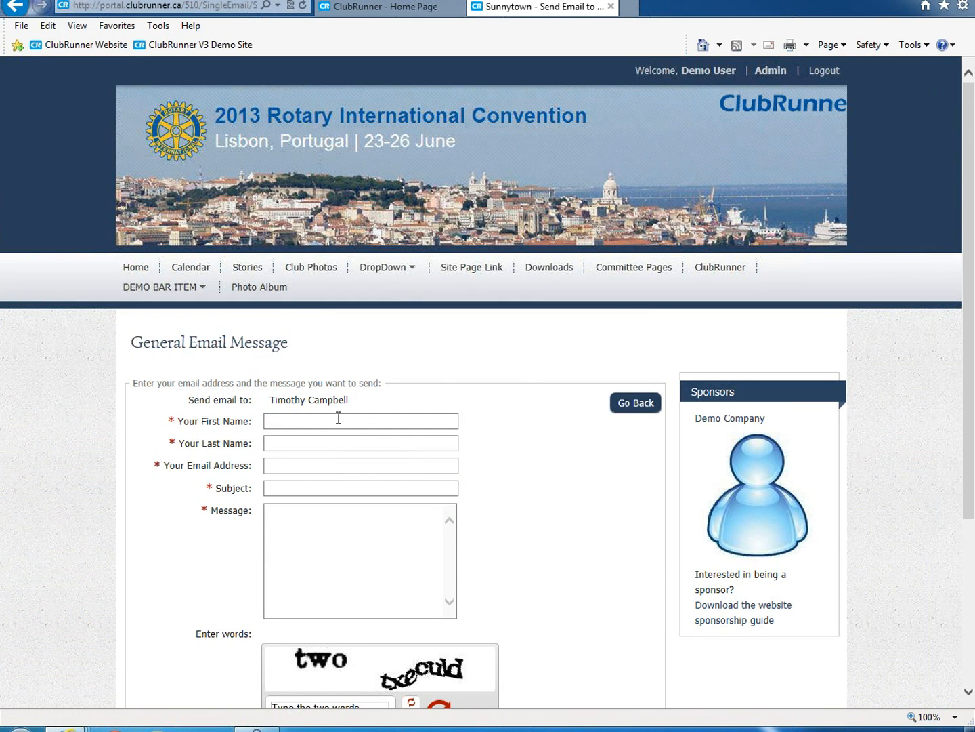
{"action": "scroll", "coordinate": [333, 437], "scroll_direction": "down", "scroll_amount": 3}
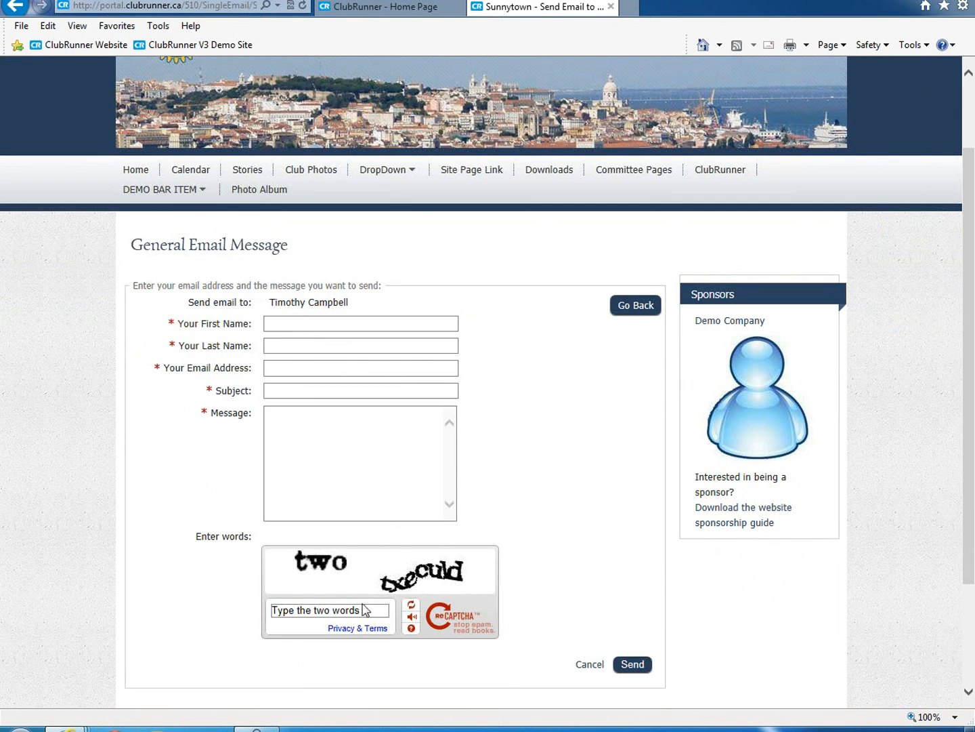
{"action": "scroll", "coordinate": [356, 442], "scroll_direction": "up", "scroll_amount": 1}
{"action": "left_click", "coordinate": [16, 7]}
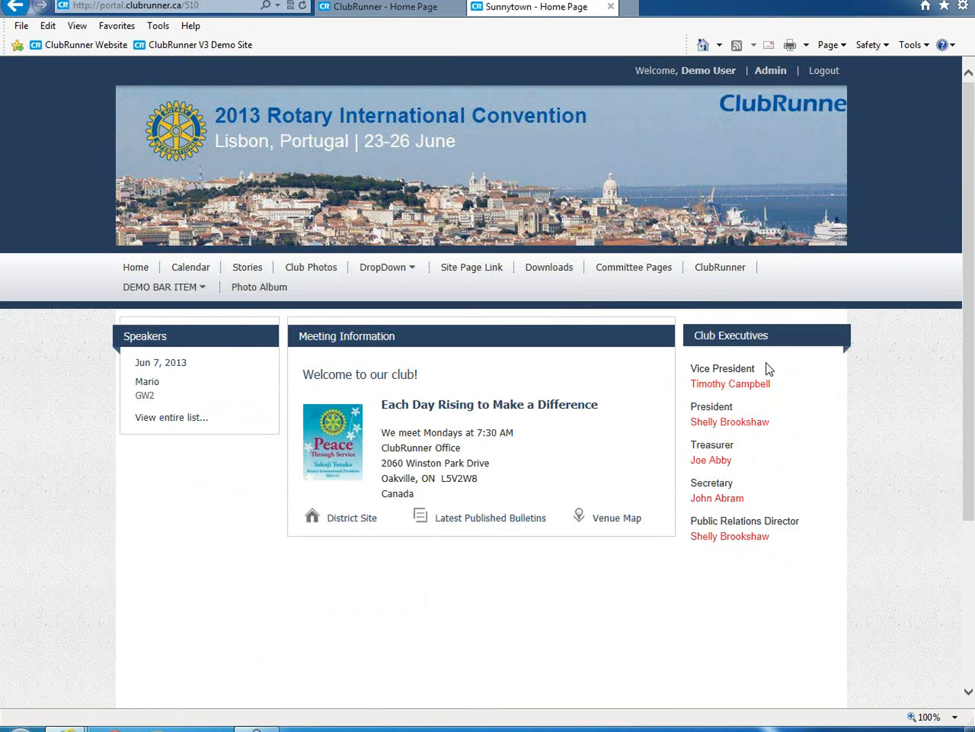
- Check the email forms linked from the Public Relations Director and President entries, returning to the home page after each
{"action": "left_click", "coordinate": [712, 539]}
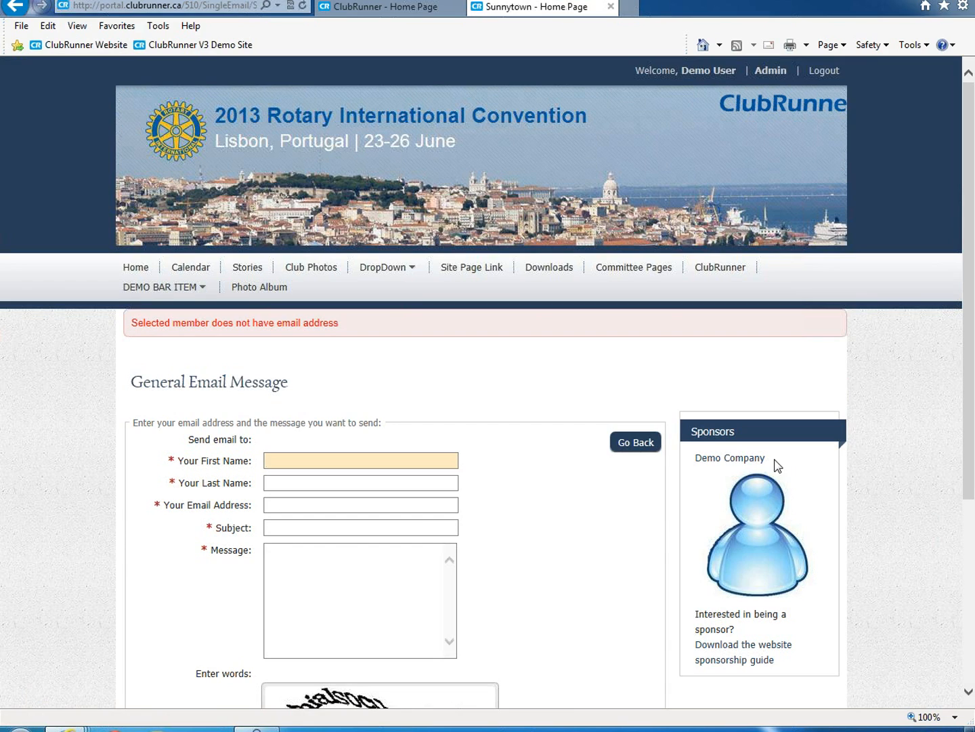
{"action": "left_click_drag", "start_coordinate": [149, 322], "coordinate": [353, 321]}
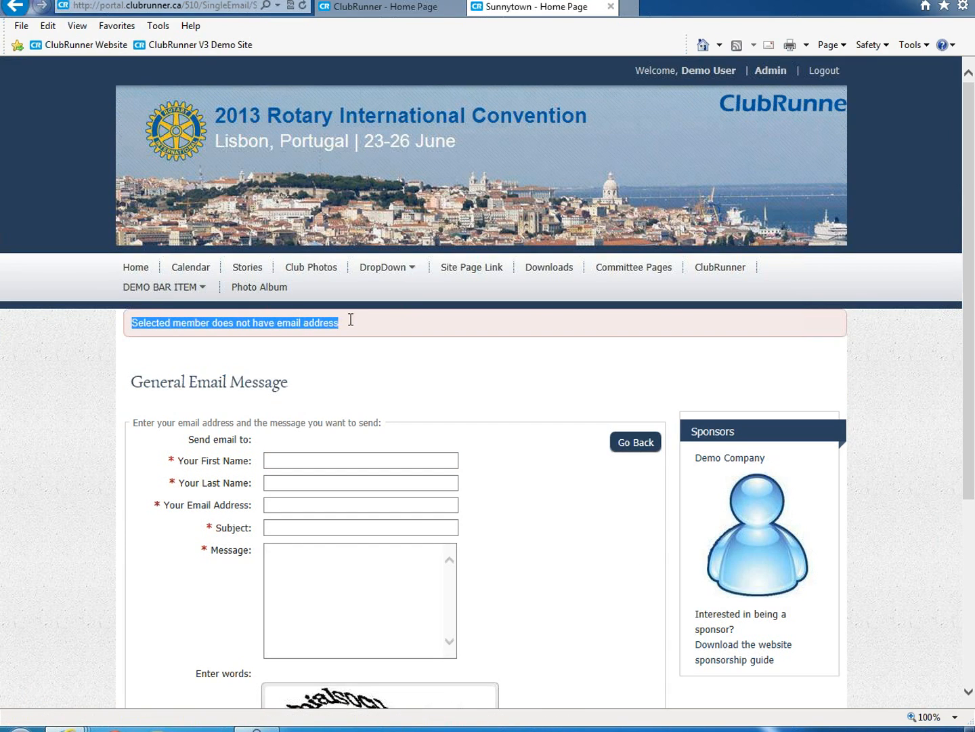
{"action": "left_click", "coordinate": [284, 332]}
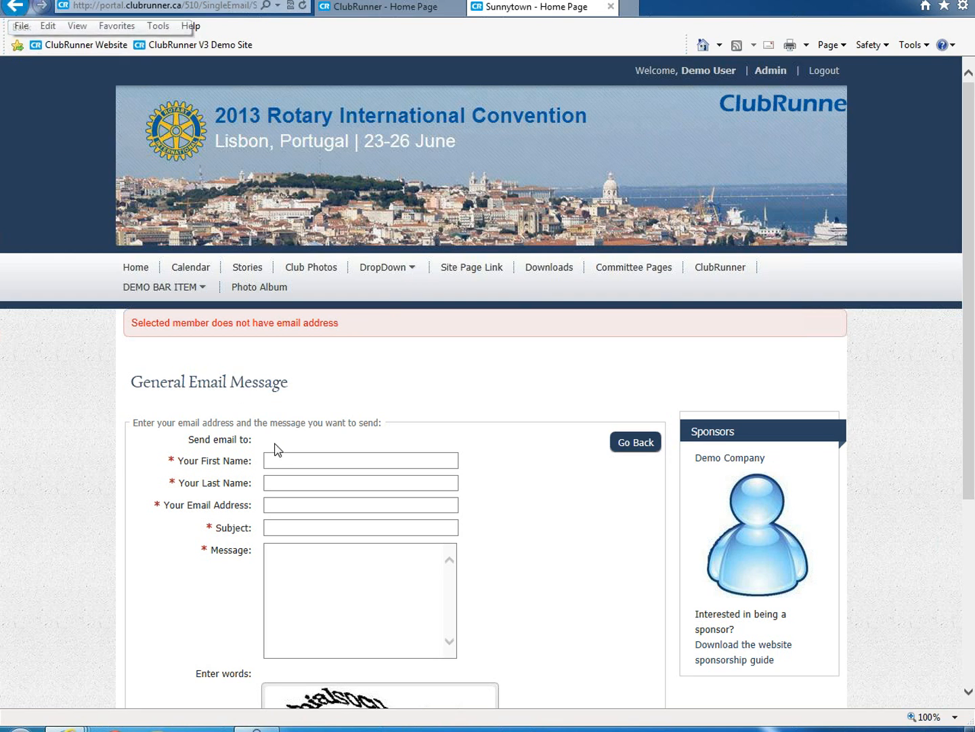
{"action": "left_click", "coordinate": [7, 8]}
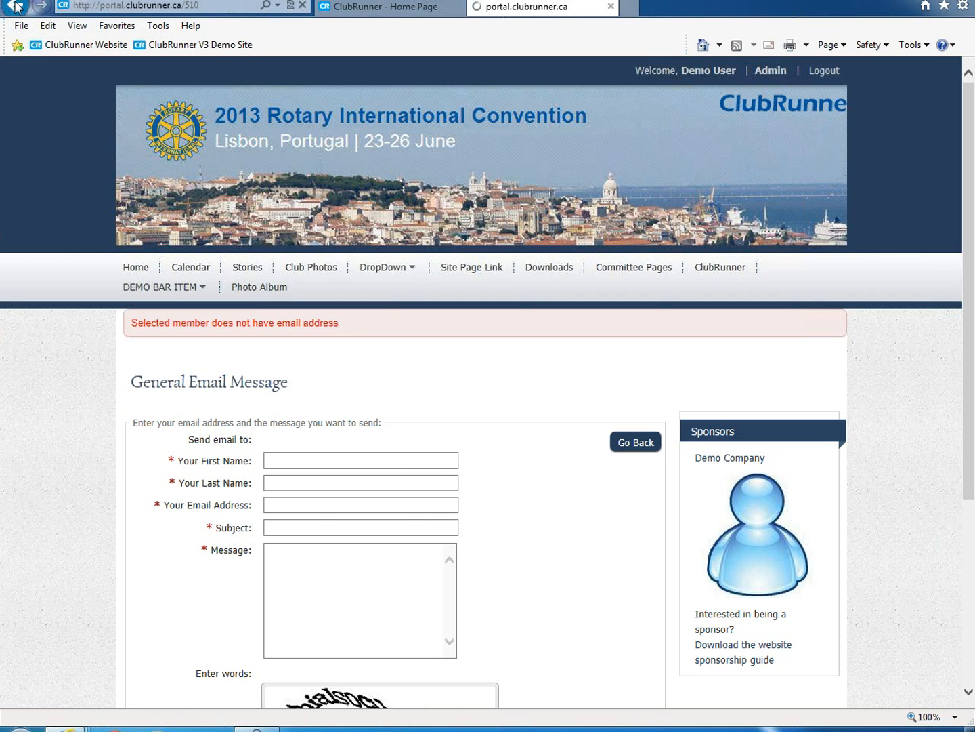
{"action": "left_click", "coordinate": [730, 422]}
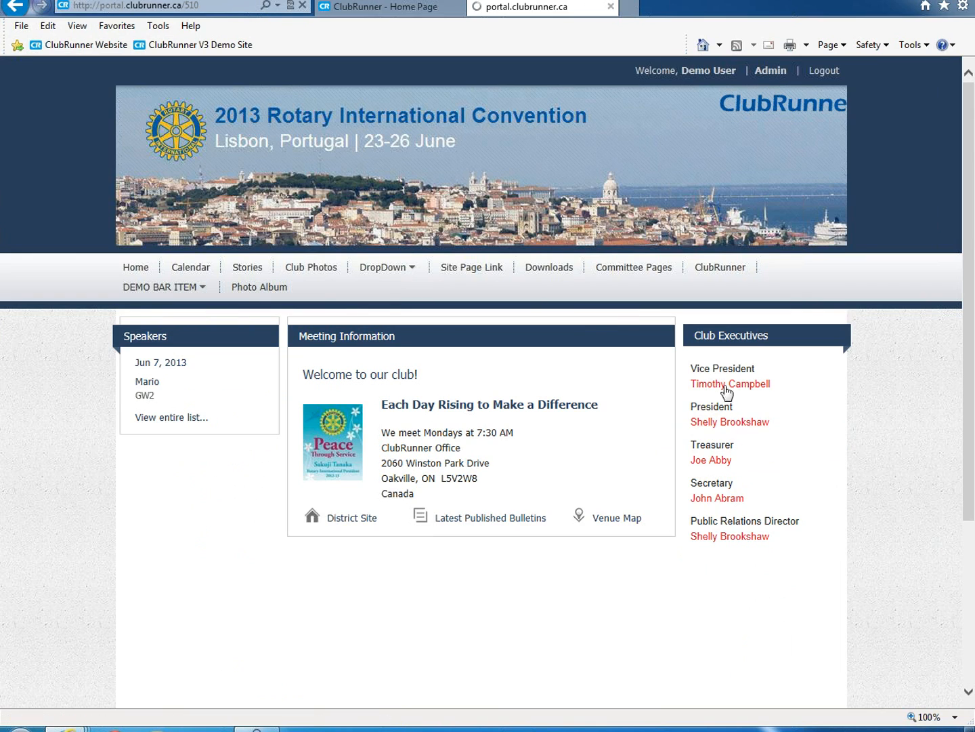
{"action": "left_click", "coordinate": [7, 8]}
- Open and examine the email form linked from the Treasurer's name in Club Executives
{"action": "left_click", "coordinate": [720, 465]}
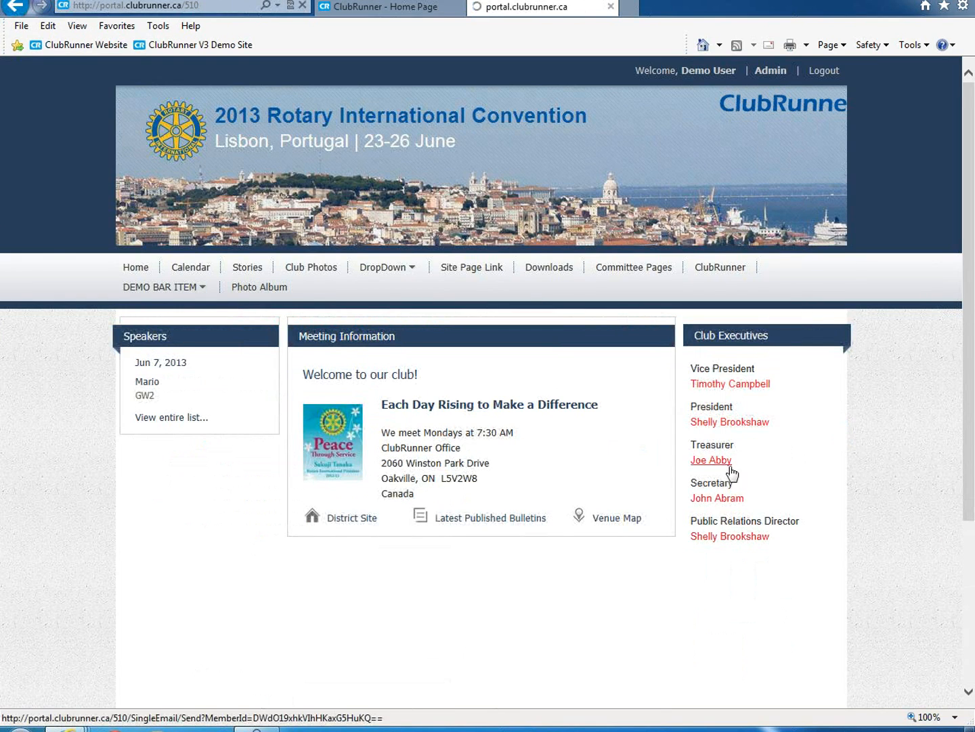
{"action": "left_click_drag", "start_coordinate": [275, 399], "coordinate": [309, 399]}
{"action": "left_click", "coordinate": [287, 421]}
{"action": "scroll", "coordinate": [305, 576], "scroll_direction": "down", "scroll_amount": 3}
{"action": "scroll", "coordinate": [338, 563], "scroll_direction": "up", "scroll_amount": 3}
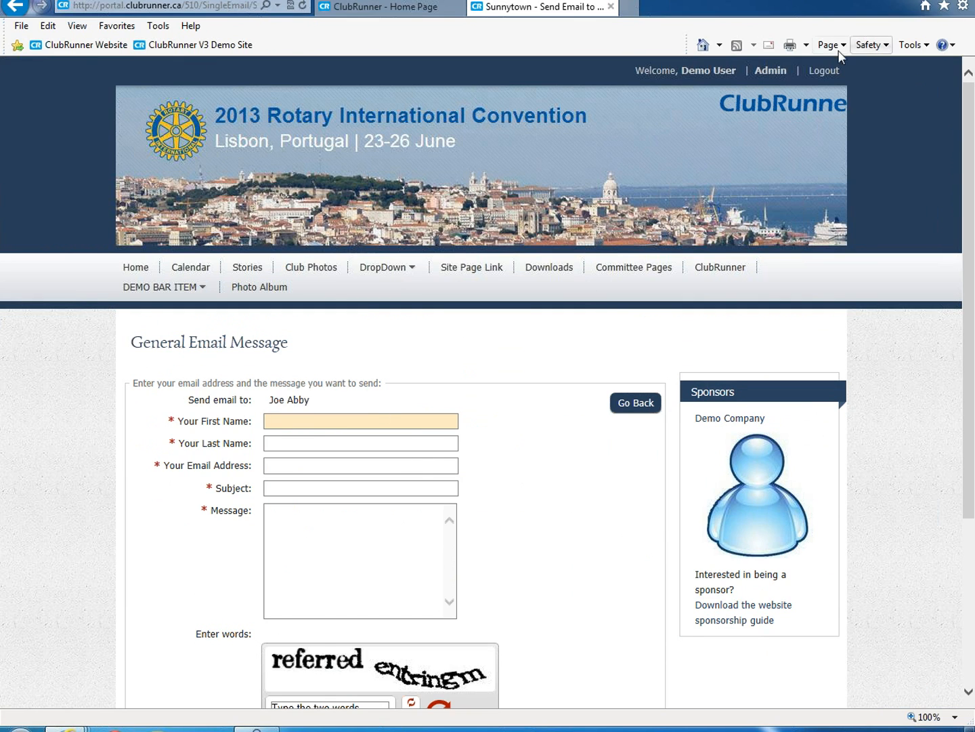
- Return through the administration page to Website Designer 3.0 and open the home page's content section for editing
{"action": "left_click", "coordinate": [771, 71]}
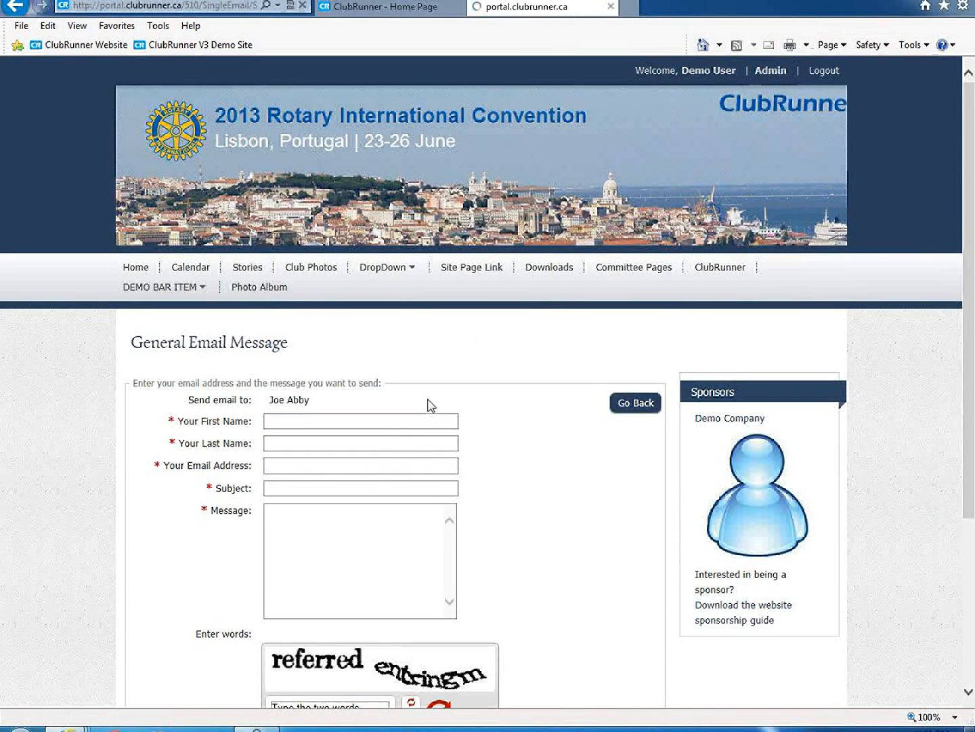
{"action": "scroll", "coordinate": [361, 463], "scroll_direction": "down", "scroll_amount": 3}
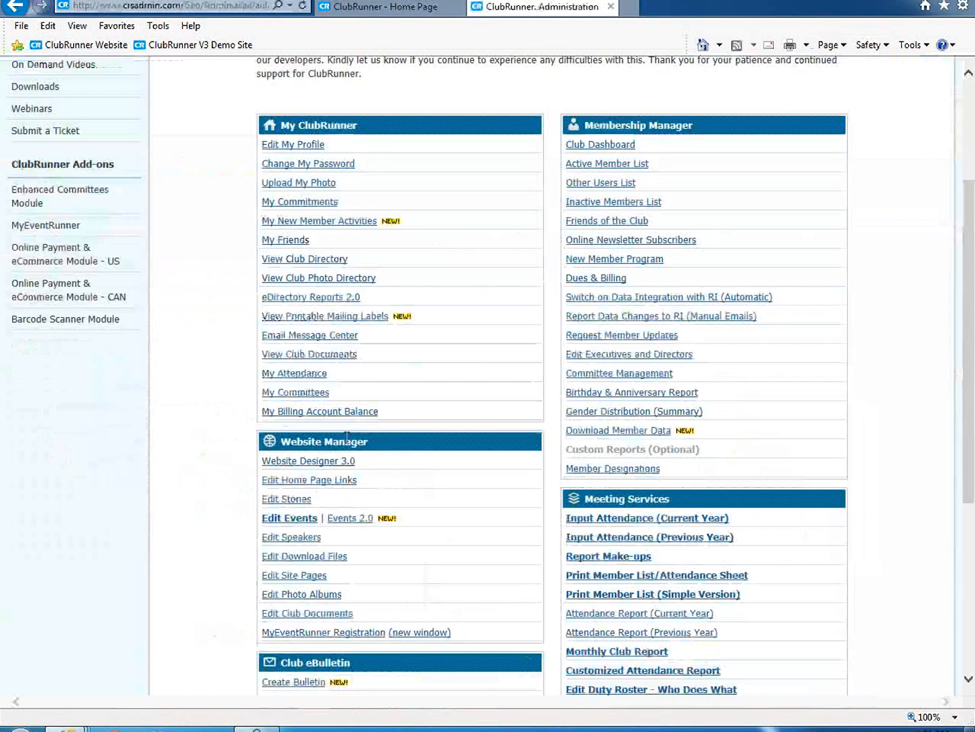
{"action": "left_click", "coordinate": [325, 462]}
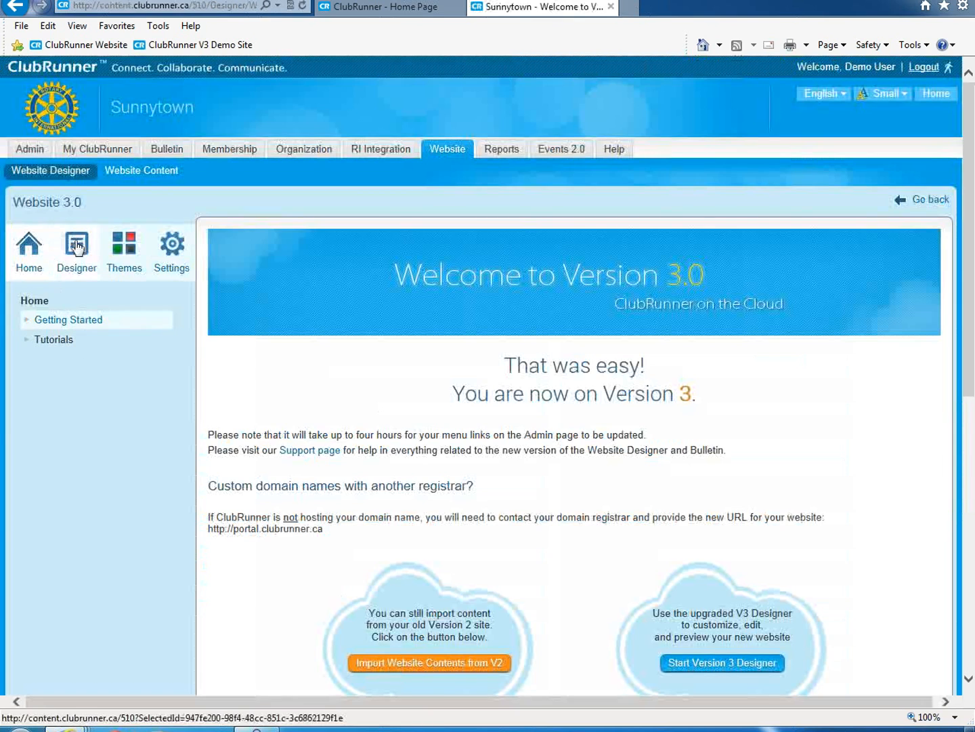
{"action": "left_click", "coordinate": [76, 248]}
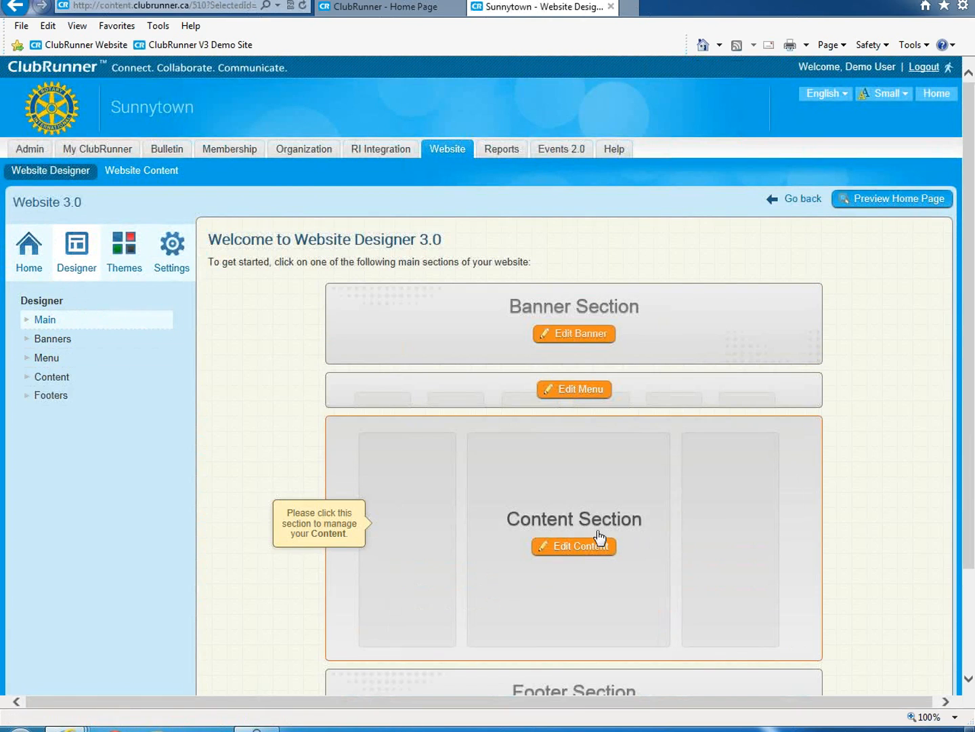
{"action": "left_click", "coordinate": [589, 545]}
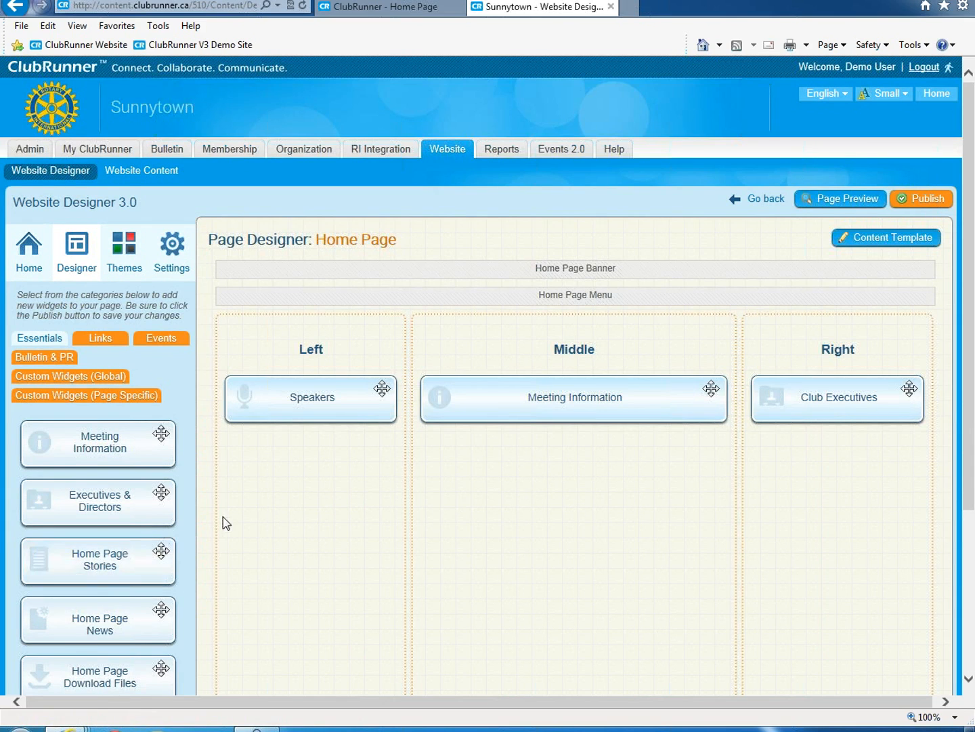
- Preview the Home Page Download Files widget, look through its document list, and close the preview
{"action": "scroll", "coordinate": [223, 521], "scroll_direction": "down", "scroll_amount": 3}
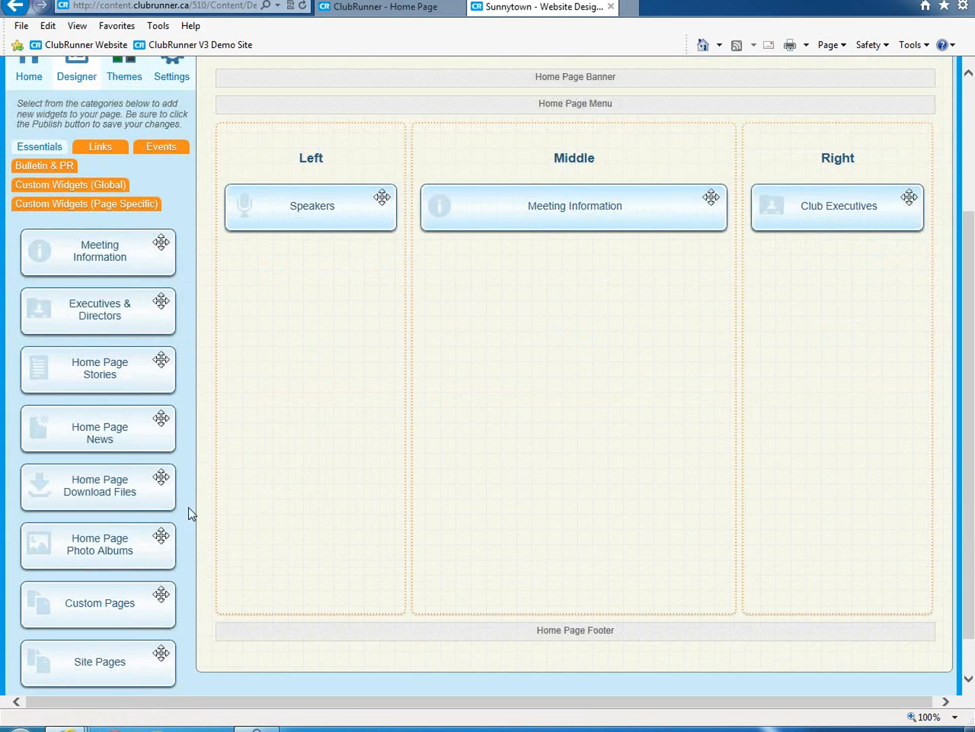
{"action": "left_click", "coordinate": [41, 484]}
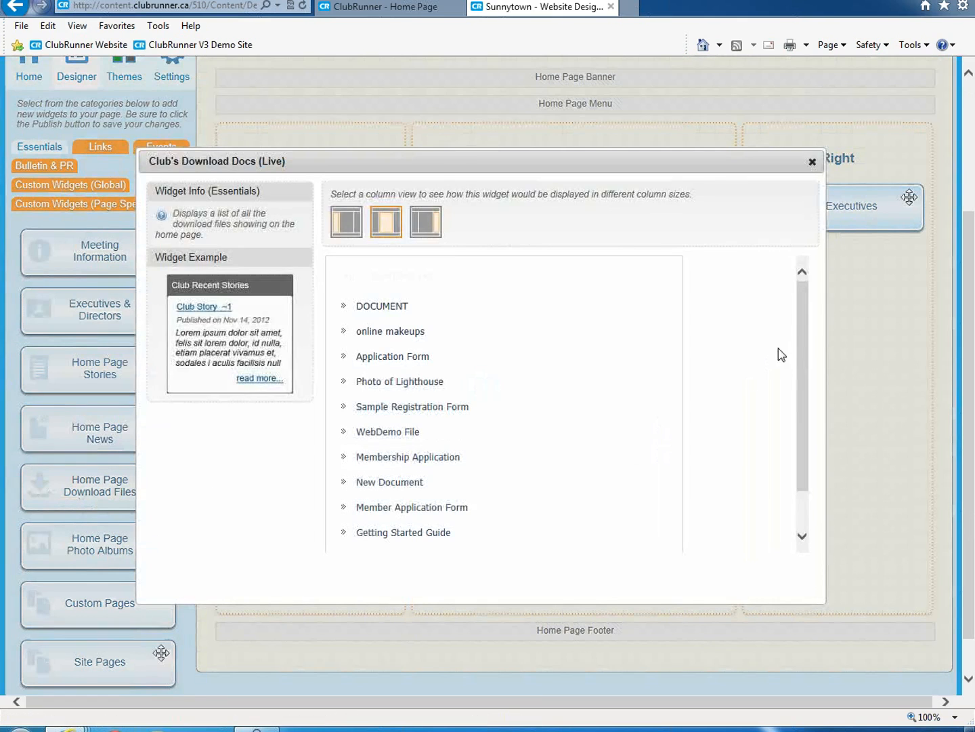
{"action": "scroll", "coordinate": [803, 361], "scroll_direction": "down", "scroll_amount": 2}
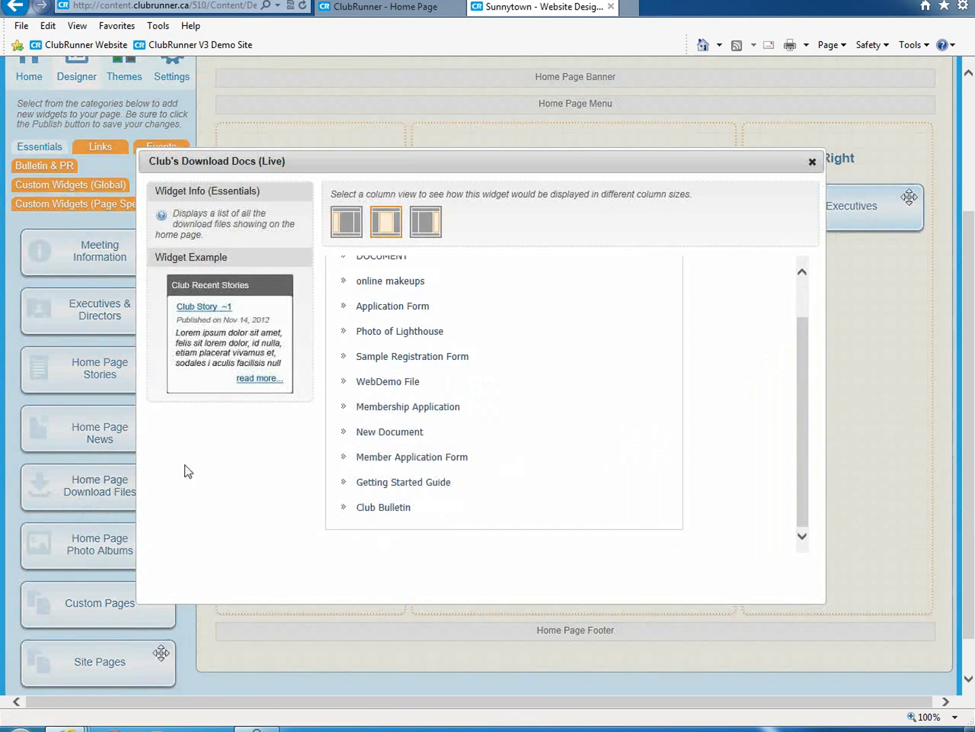
{"action": "left_click", "coordinate": [813, 161]}
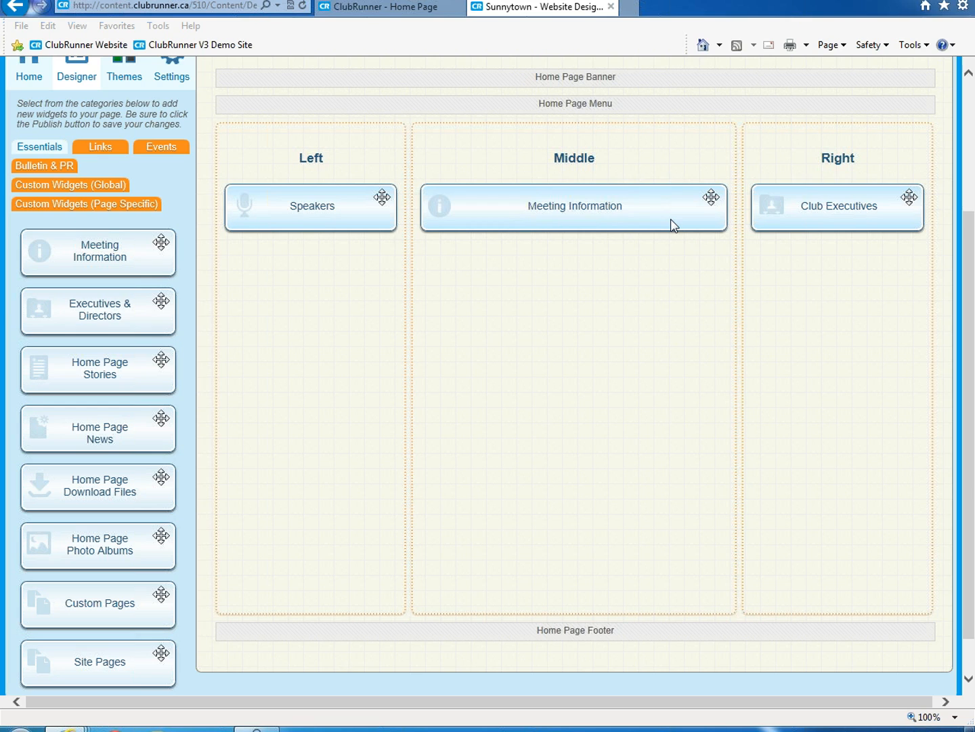
{"action": "left_click", "coordinate": [658, 444]}
- Browse the Links, Events, and Bulletin & PR widget categories, and add the Links widget to the left column
{"action": "scroll", "coordinate": [712, 413], "scroll_direction": "up", "scroll_amount": 3}
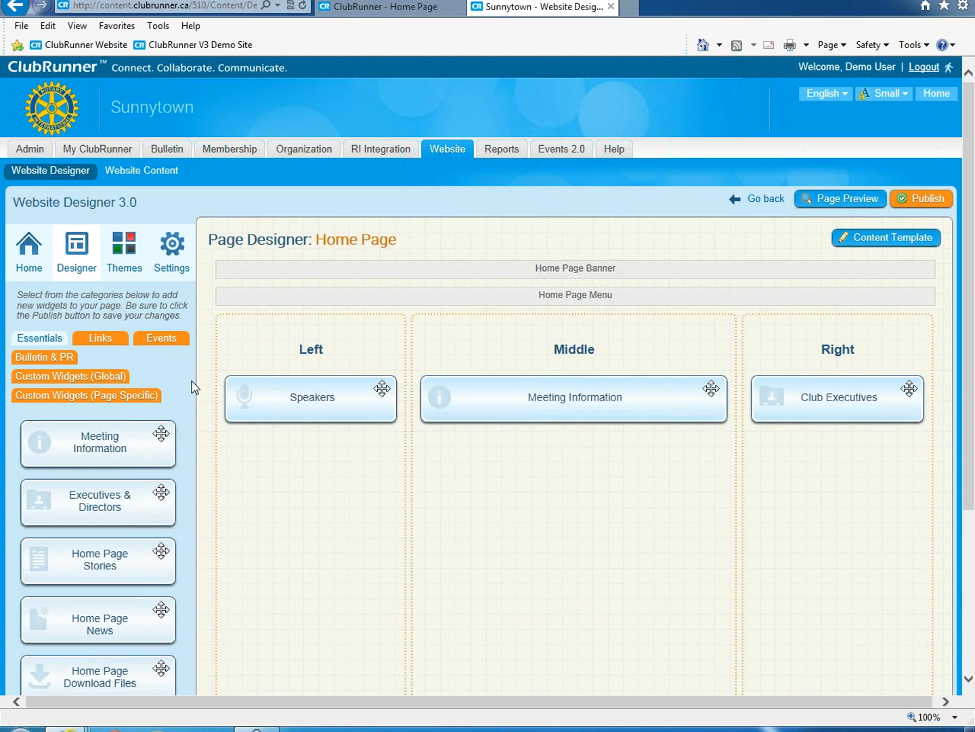
{"action": "left_click", "coordinate": [112, 341]}
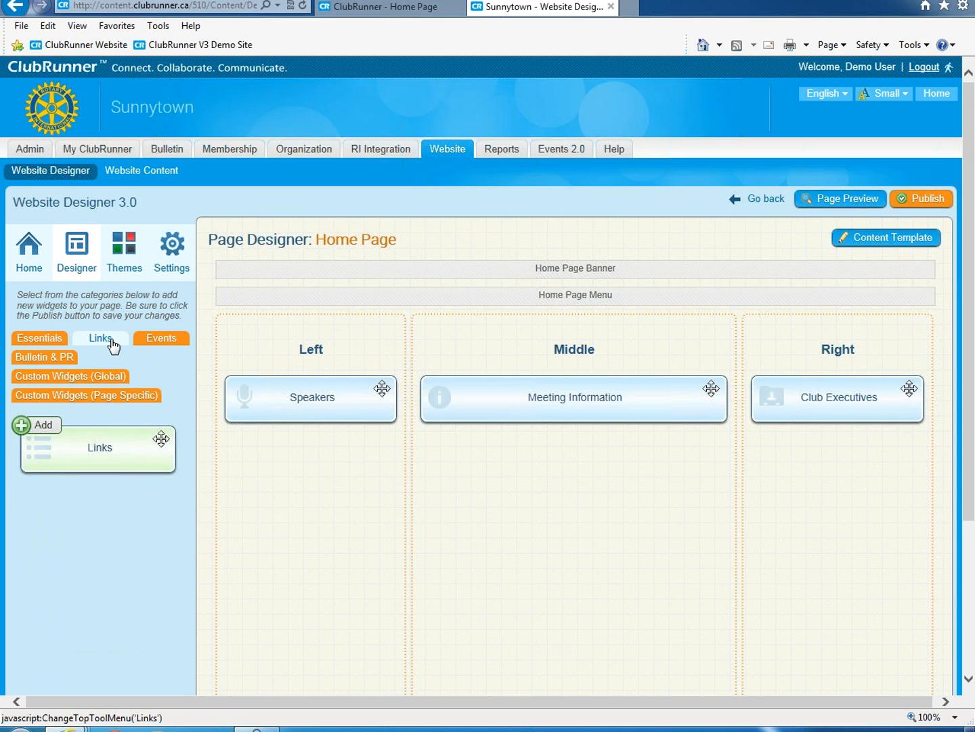
{"action": "left_click", "coordinate": [163, 340]}
{"action": "left_click", "coordinate": [63, 357]}
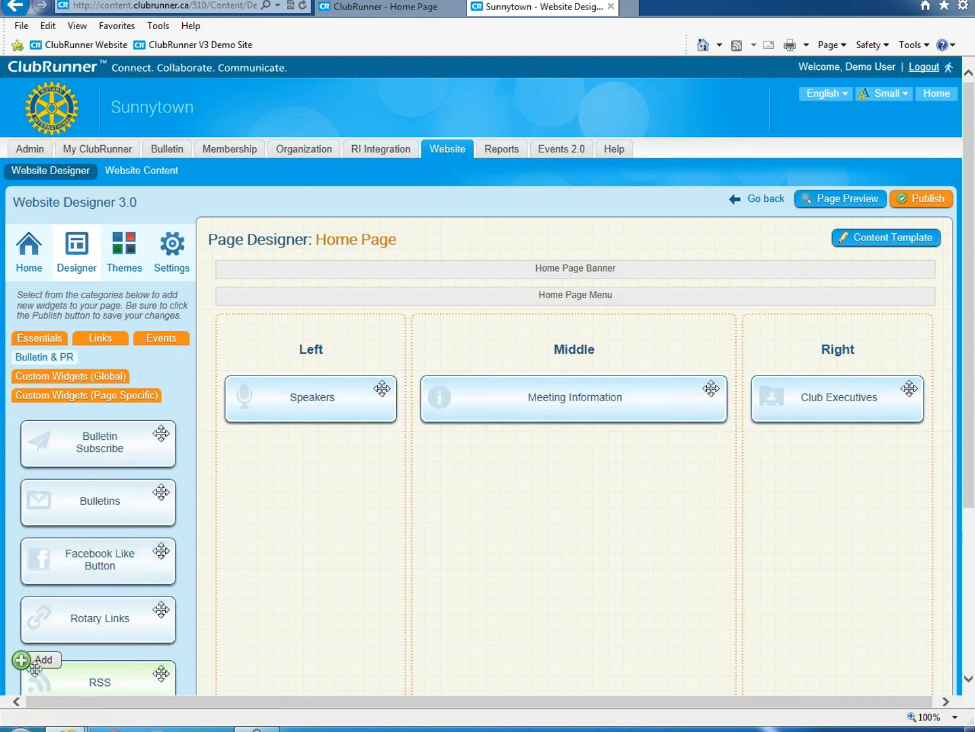
{"action": "scroll", "coordinate": [101, 580], "scroll_direction": "down", "scroll_amount": 1}
{"action": "scroll", "coordinate": [102, 502], "scroll_direction": "up", "scroll_amount": 1}
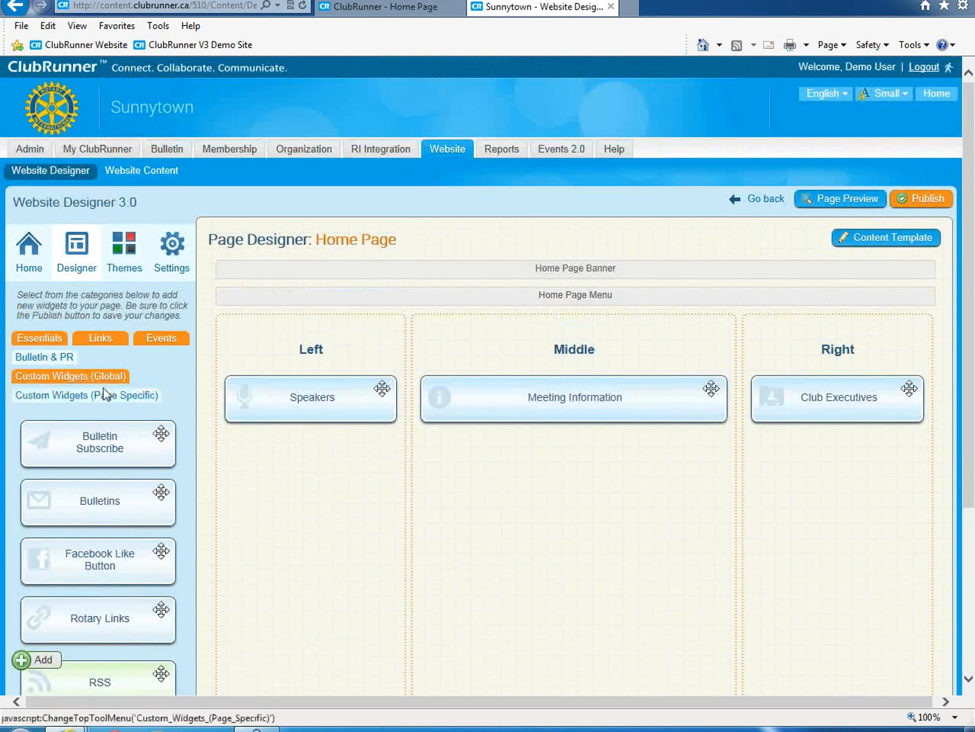
{"action": "left_click", "coordinate": [121, 341]}
{"action": "left_click_drag", "start_coordinate": [74, 448], "coordinate": [295, 455]}
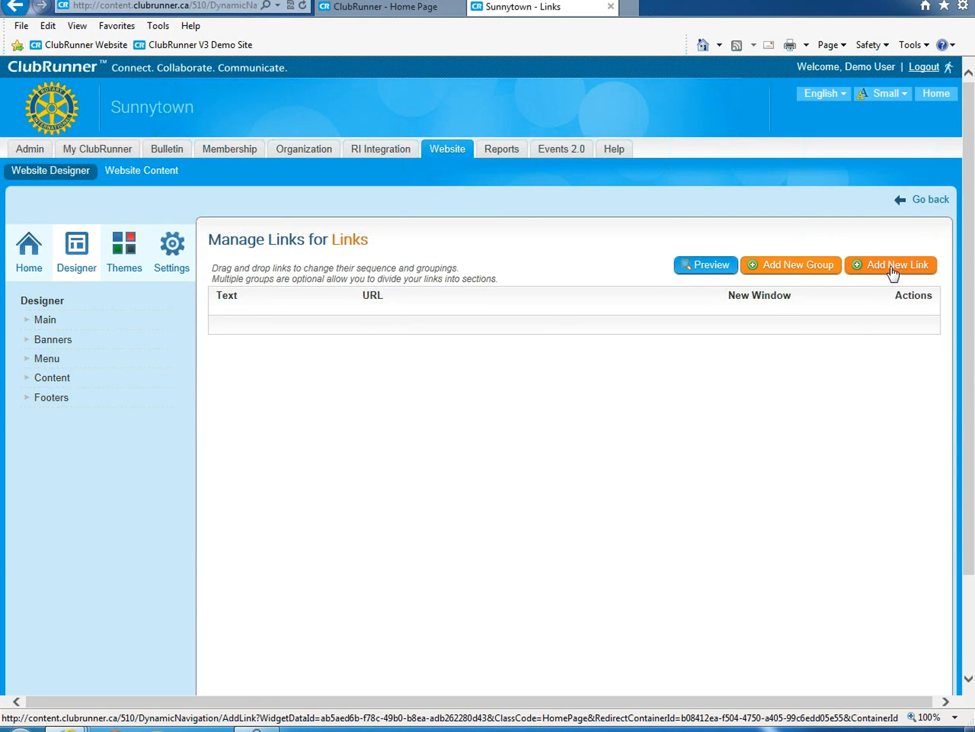
- Create a link group named "RI" for the Links widget and save it
{"action": "left_click", "coordinate": [805, 272]}
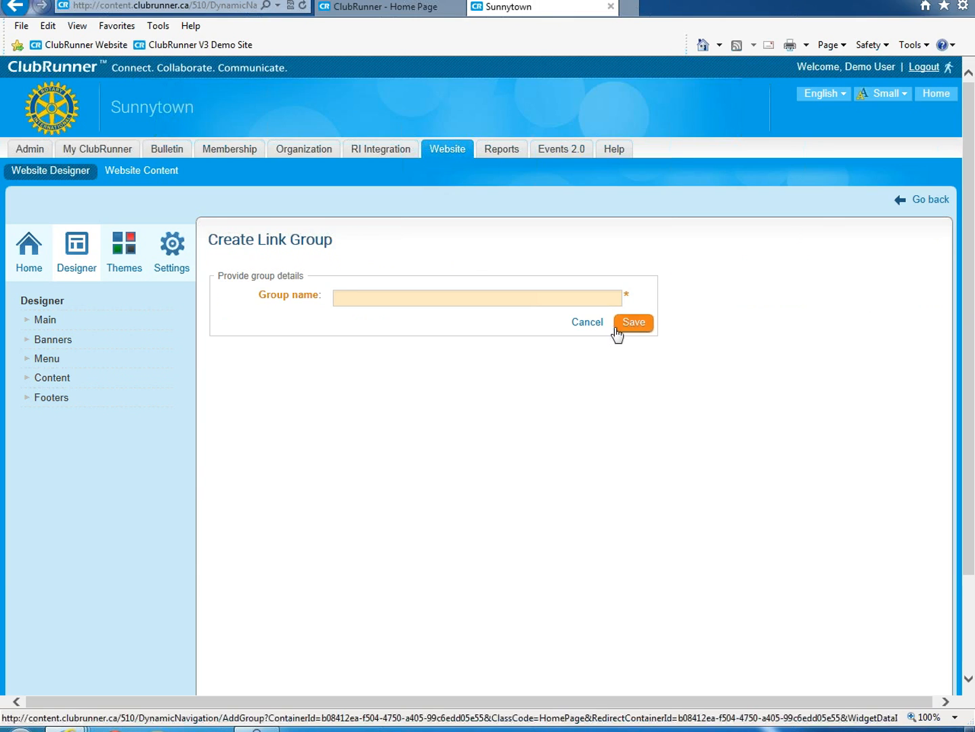
{"action": "type", "text": "RI"}
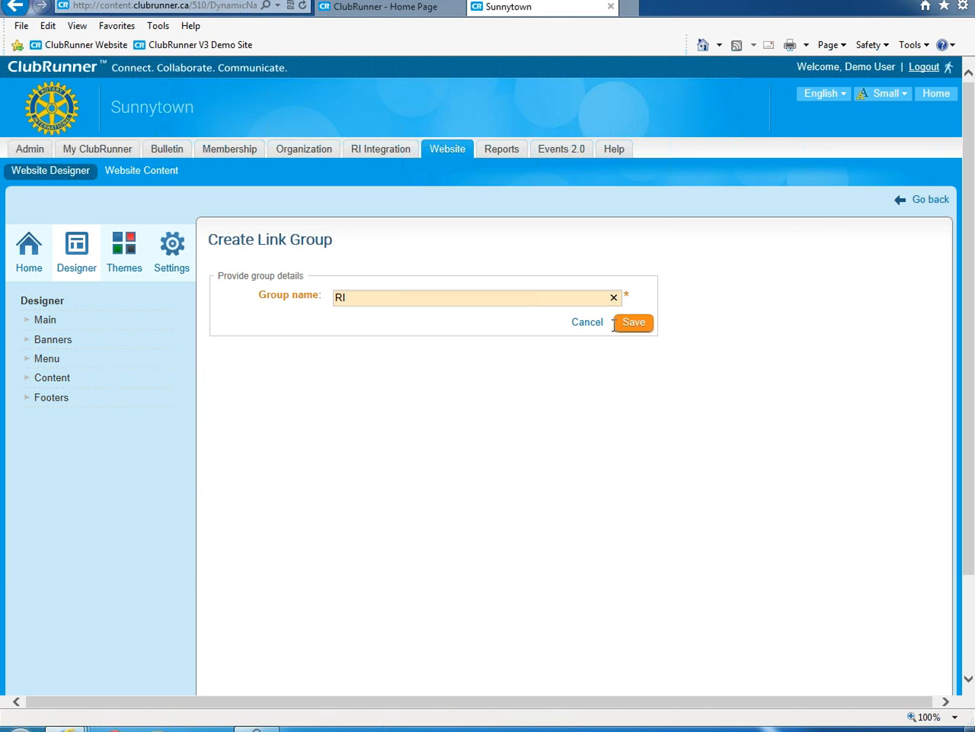
{"action": "left_click", "coordinate": [630, 323]}
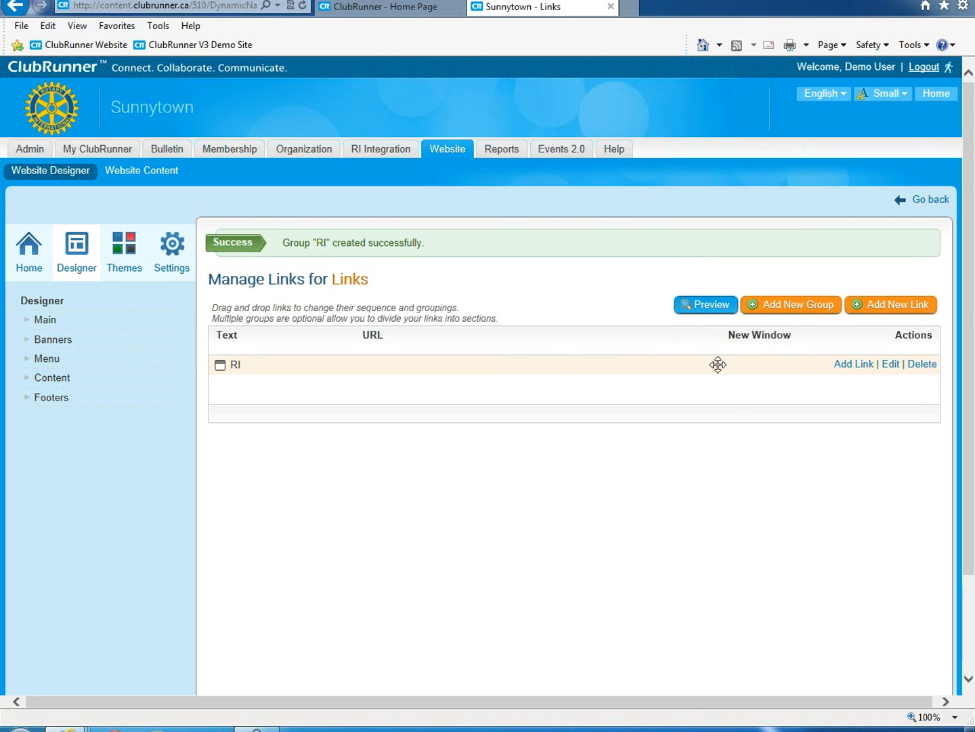
{"action": "left_click", "coordinate": [860, 367]}
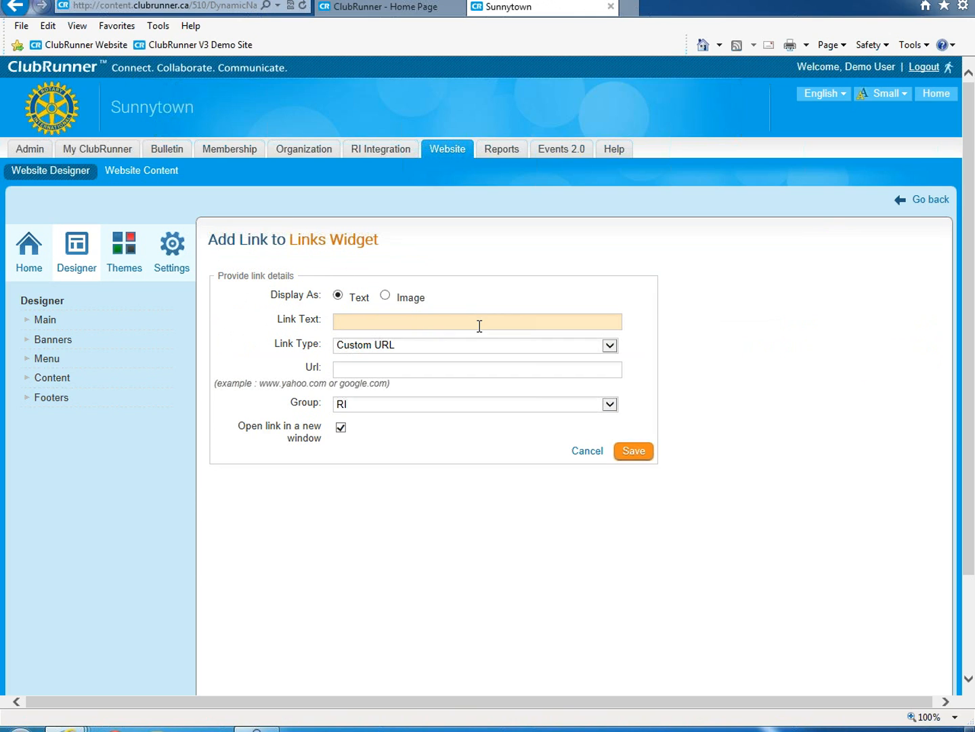
{"action": "type", "text": "www"}
{"action": "key", "text": "BackSpace"}
{"action": "key", "text": "BackSpace"}
{"action": "key", "text": "BackSpace"}
{"action": "type", "text": "RI"}
{"action": "left_click", "coordinate": [428, 366]}
{"action": "type", "text": "www."}
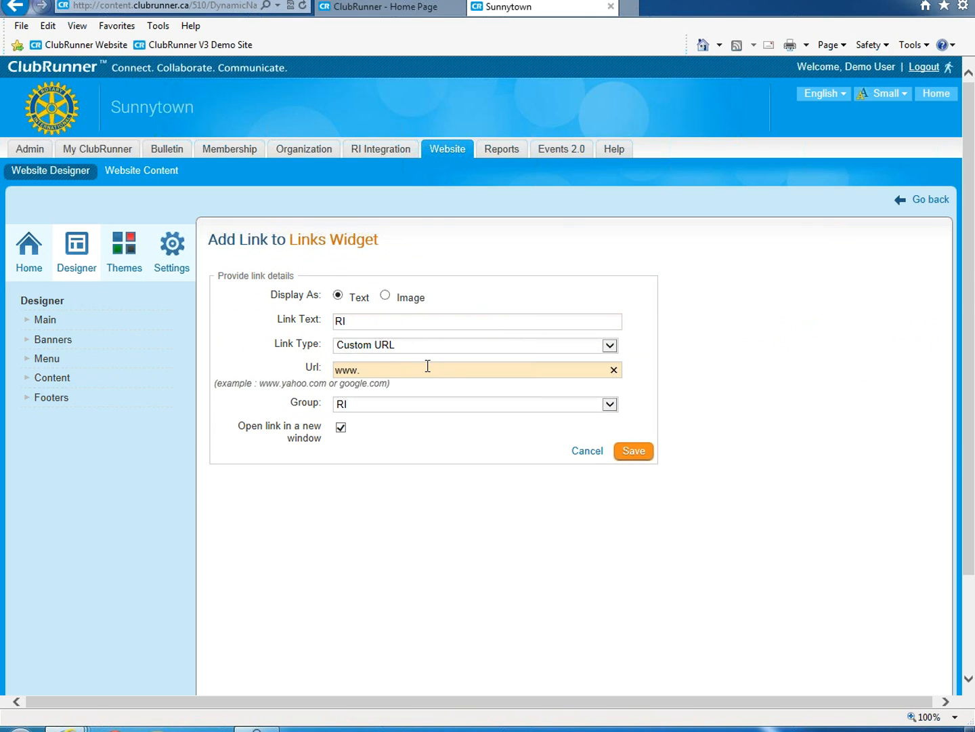
{"action": "type", "text": "rotary.org"}
{"action": "left_click", "coordinate": [641, 458]}
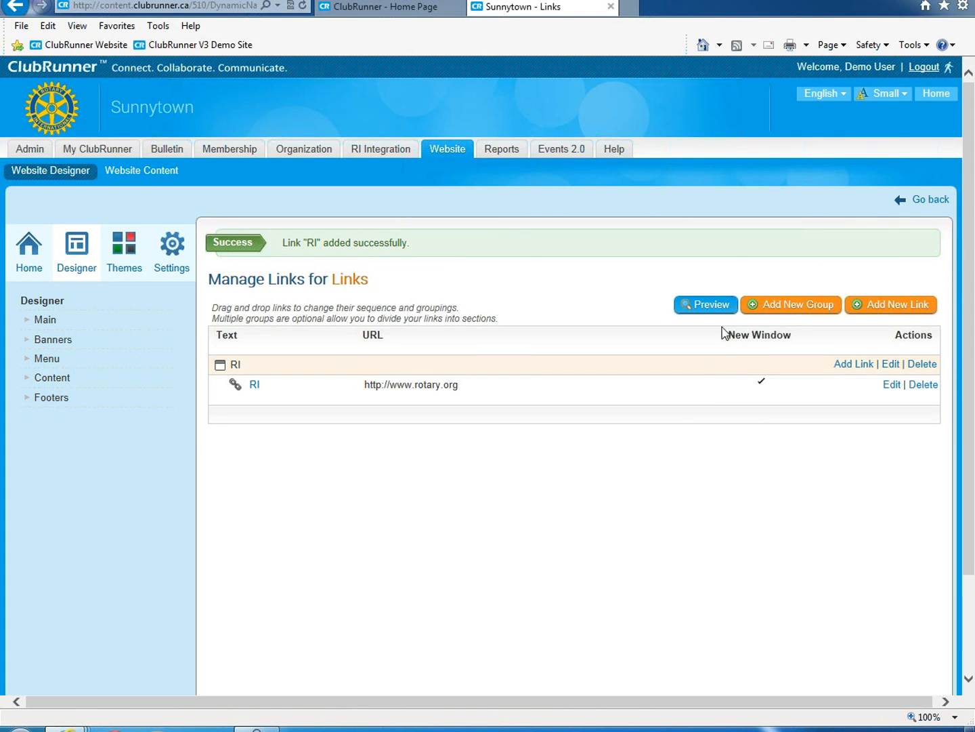
- Preview the Links widget in the left column view, check the RI group heading and its link, and close the preview
{"action": "left_click", "coordinate": [708, 308]}
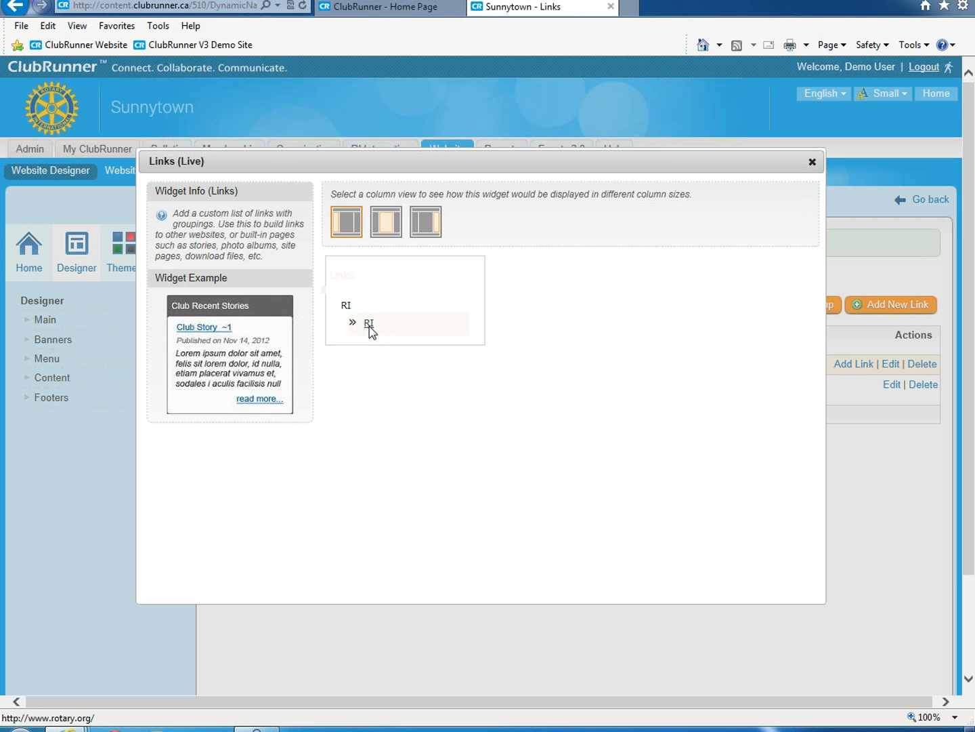
{"action": "left_click_drag", "start_coordinate": [342, 305], "coordinate": [355, 305]}
{"action": "left_click", "coordinate": [365, 304]}
{"action": "left_click", "coordinate": [814, 163]}
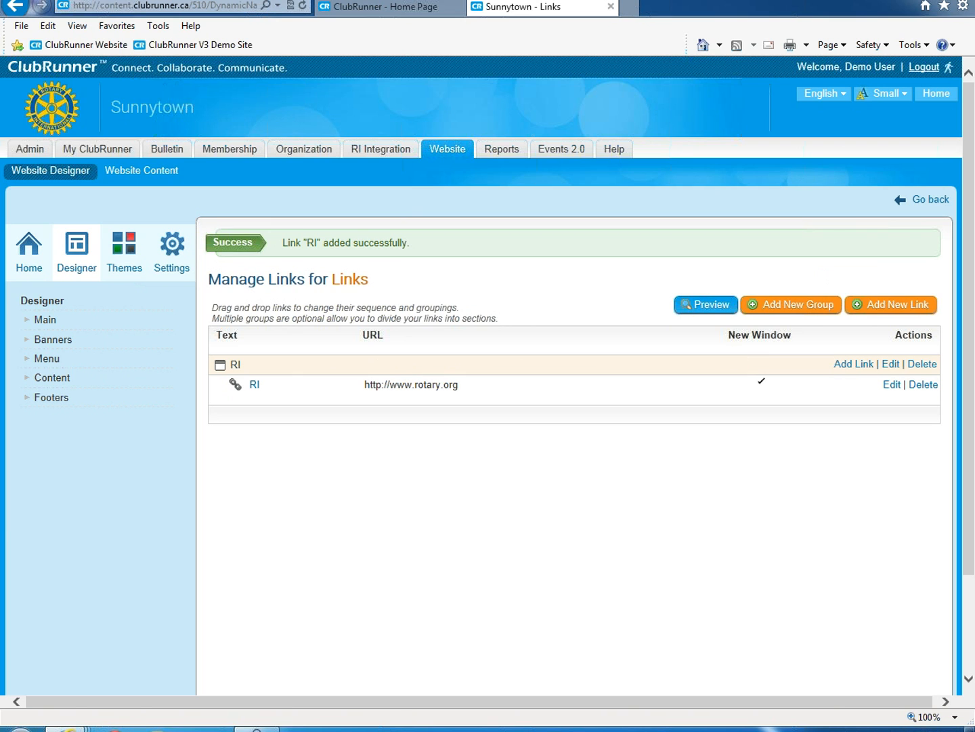
- Return to the home page designer, set the Links widget's title to "Rotary Links" and save its properties
{"action": "left_click", "coordinate": [938, 200]}
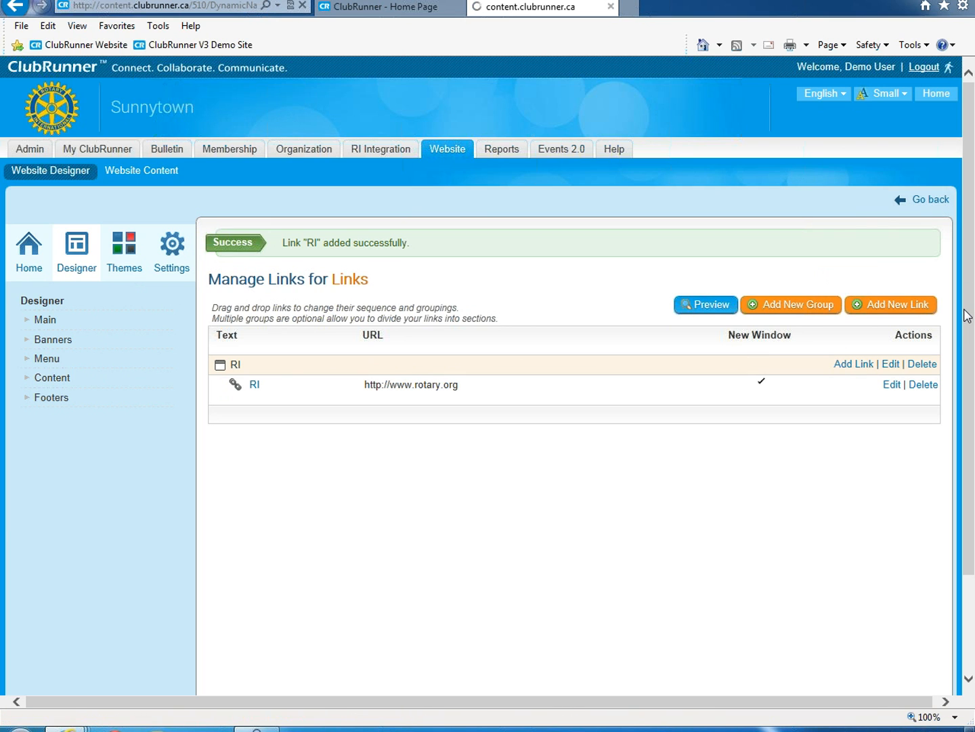
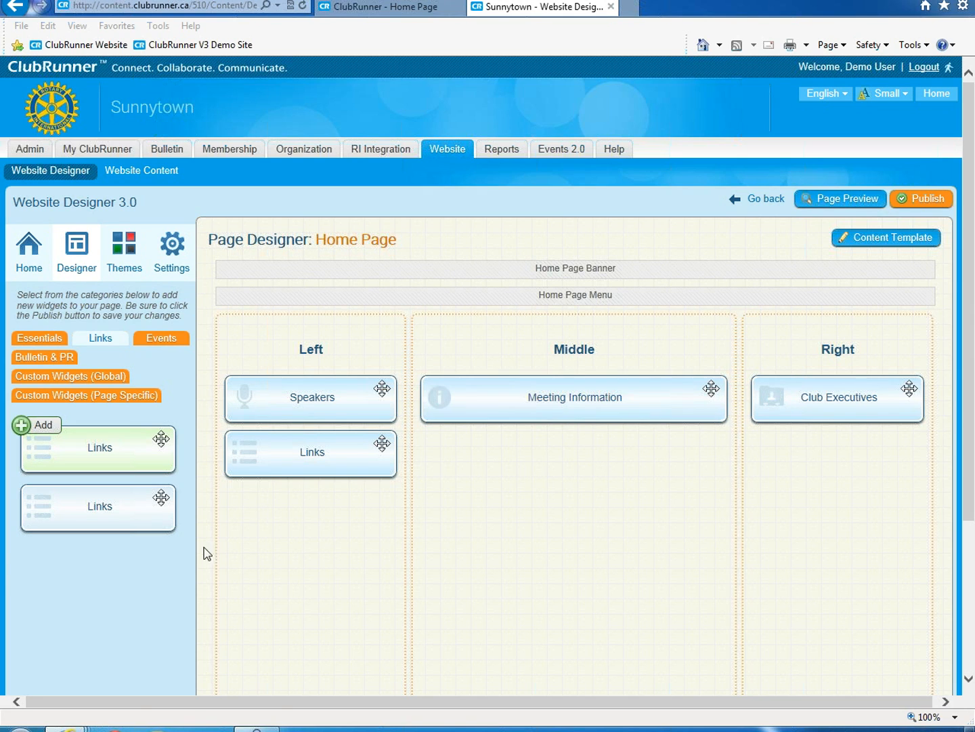
{"action": "left_click", "coordinate": [320, 459]}
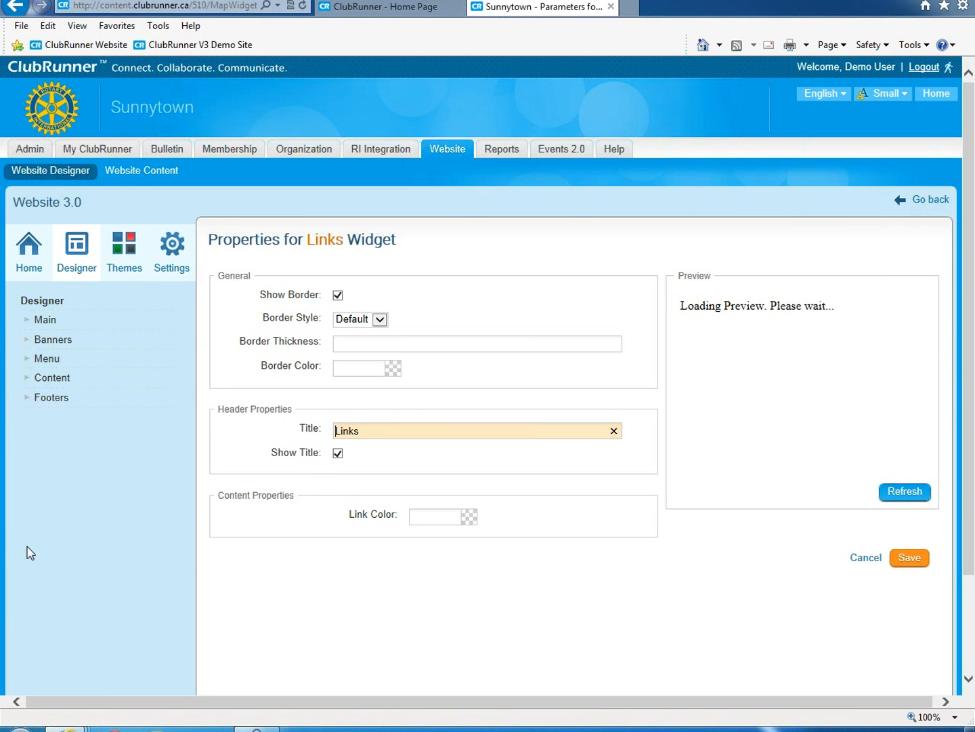
{"action": "left_click_drag", "start_coordinate": [368, 431], "coordinate": [316, 434]}
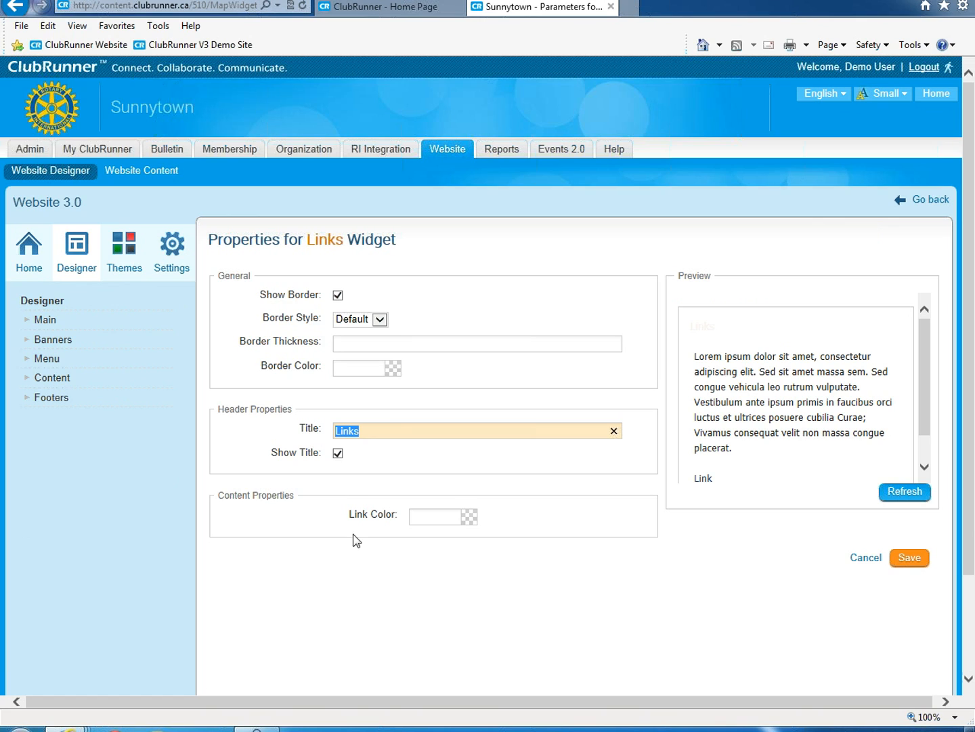
{"action": "type", "text": "Rotary Links"}
{"action": "left_click", "coordinate": [916, 560]}
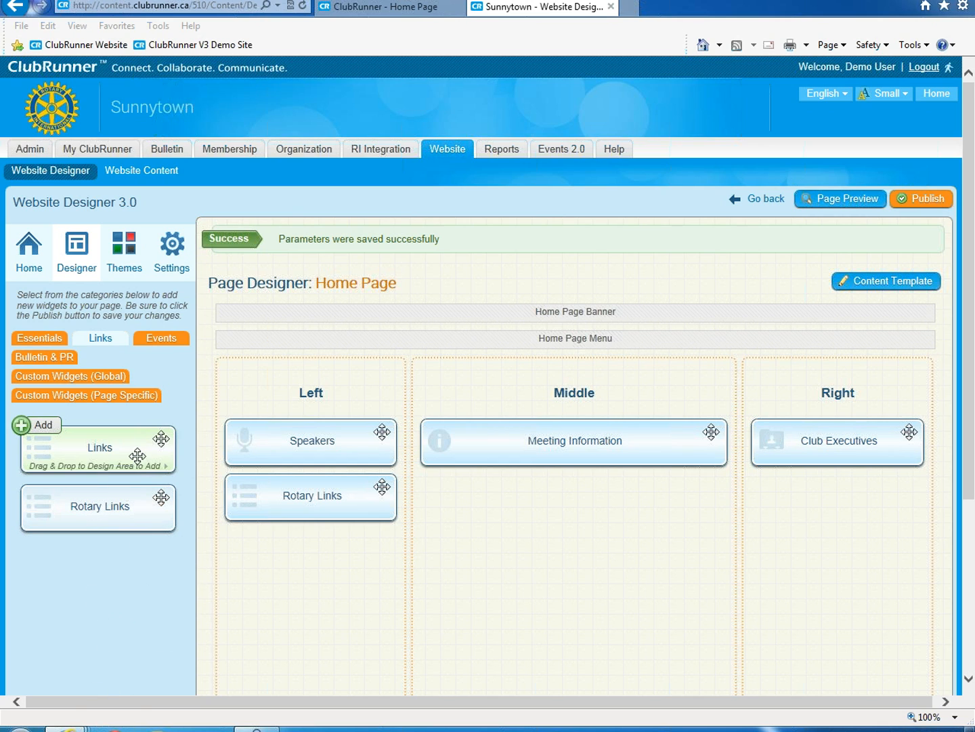
- Add the Mini Calendar widget from the Events category below Club Executives in the right column and preview it
{"action": "left_click", "coordinate": [176, 343]}
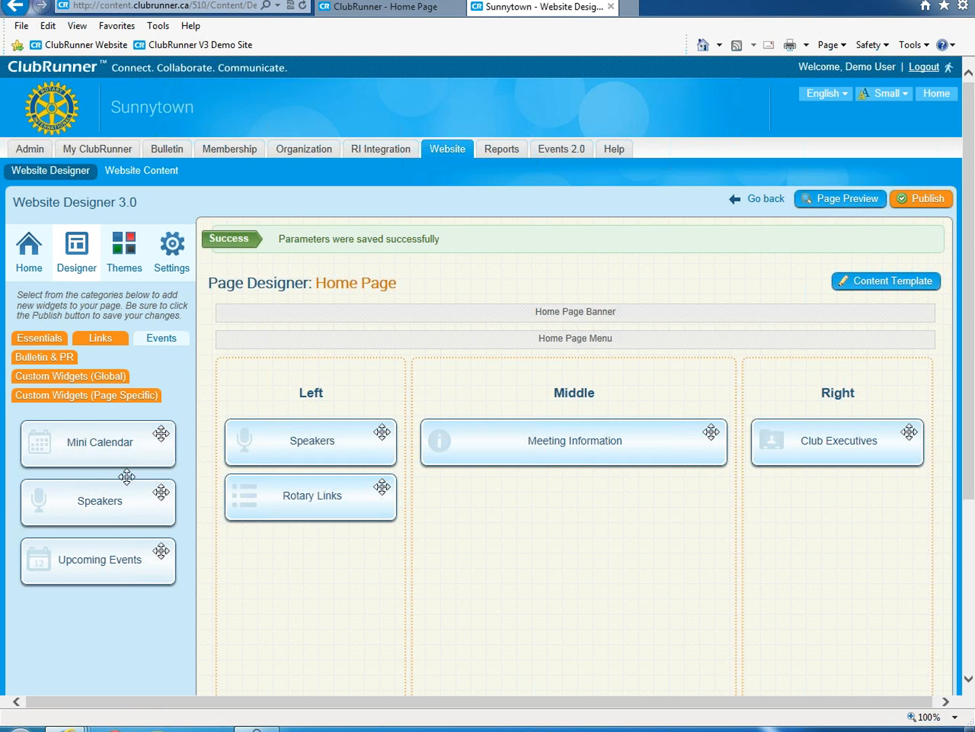
{"action": "left_click_drag", "start_coordinate": [76, 439], "coordinate": [799, 501]}
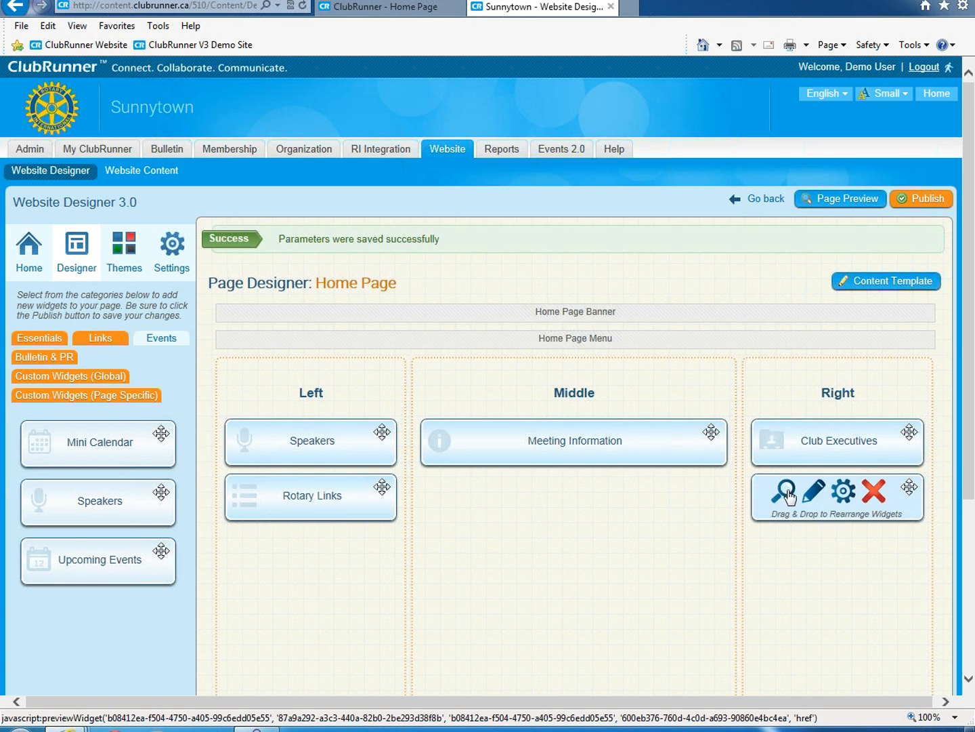
{"action": "left_click", "coordinate": [790, 496]}
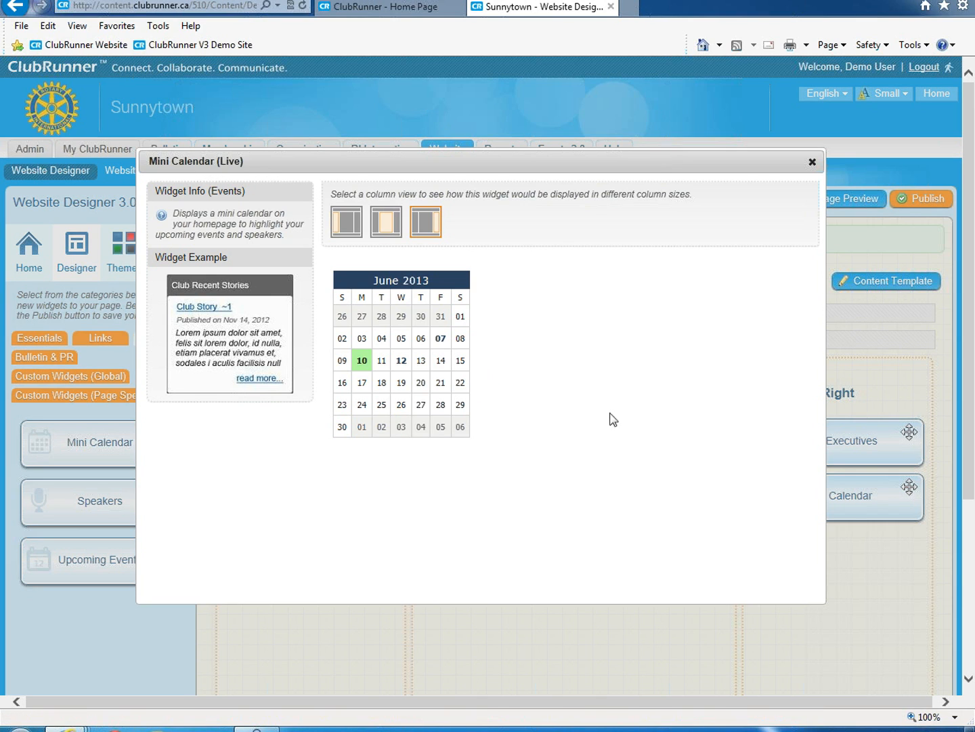
{"action": "left_click", "coordinate": [813, 162]}
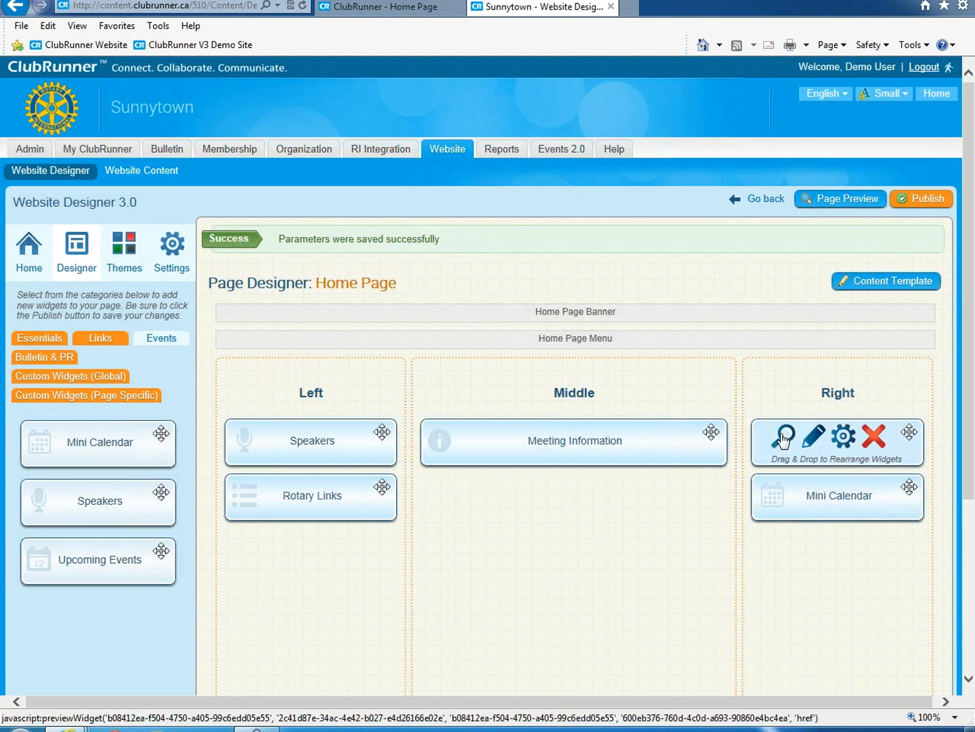
{"action": "mouse_move", "coordinate": [520, 455]}
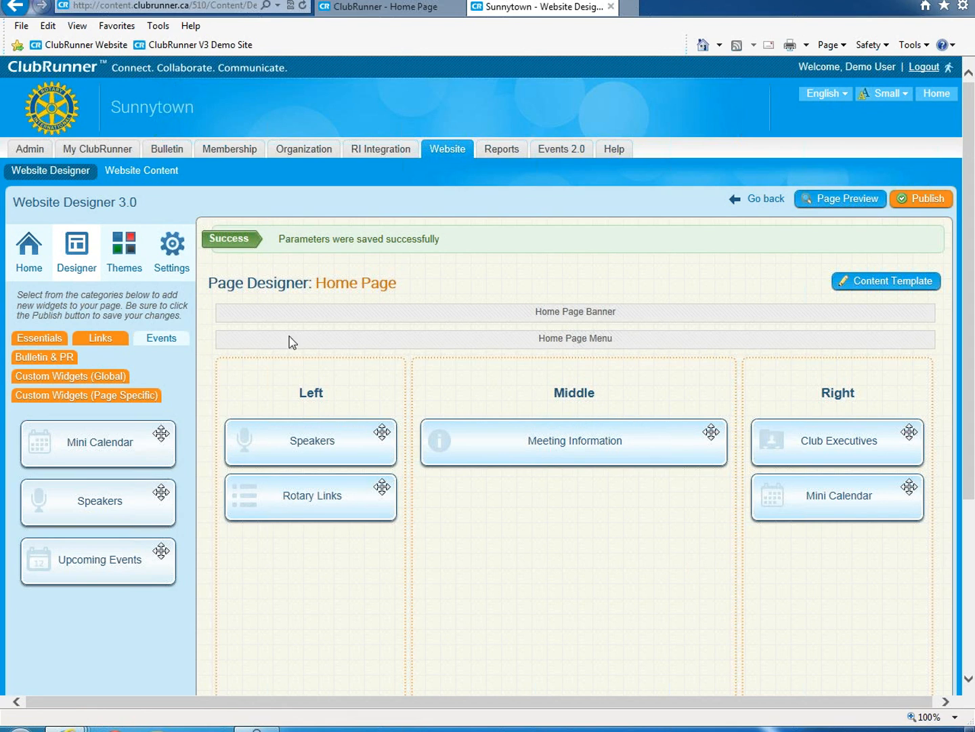
- Add a Global Custom Widget below Mini Calendar in the right column and title it "Member Birthdays"
{"action": "left_click", "coordinate": [98, 381]}
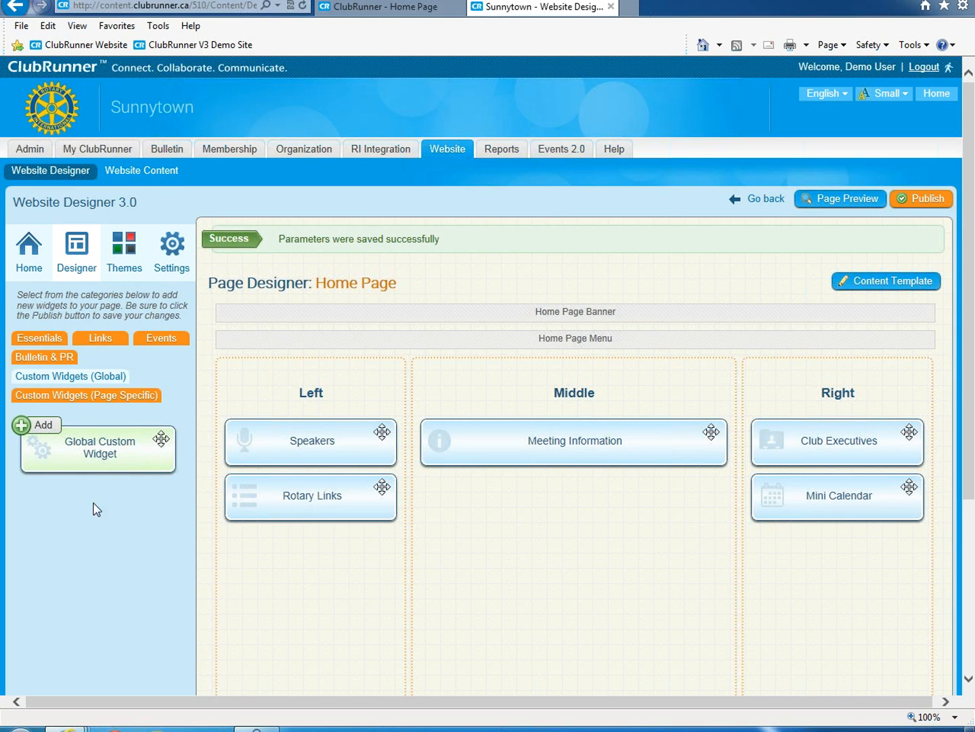
{"action": "left_click_drag", "start_coordinate": [99, 457], "coordinate": [811, 559]}
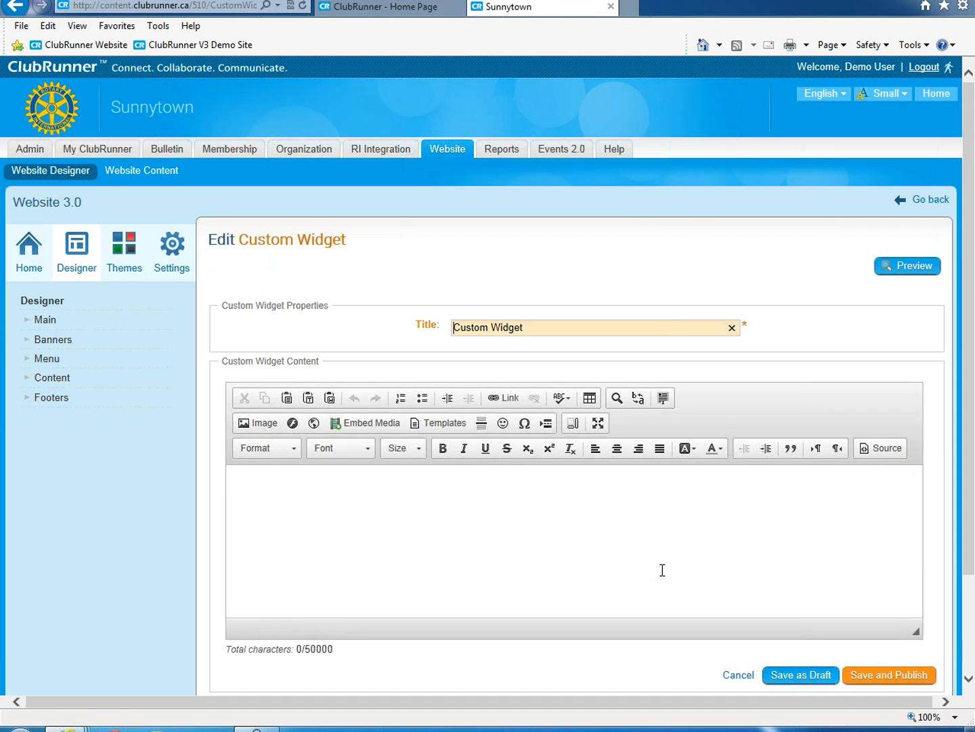
{"action": "left_click_drag", "start_coordinate": [546, 326], "coordinate": [436, 330]}
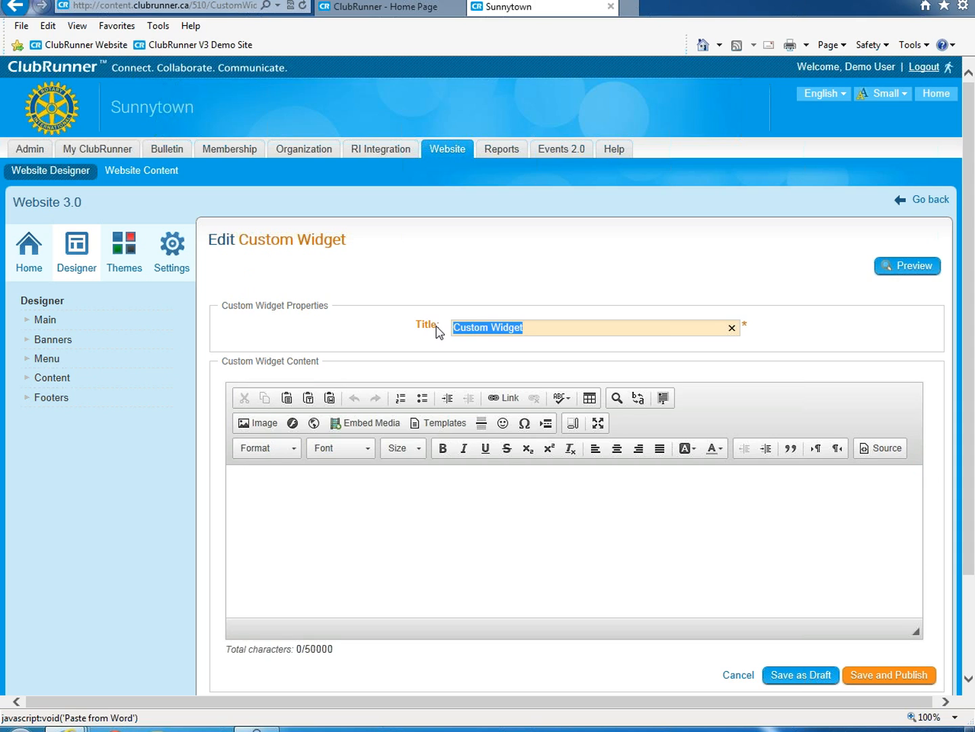
{"action": "type", "text": "Member Birthdays"}
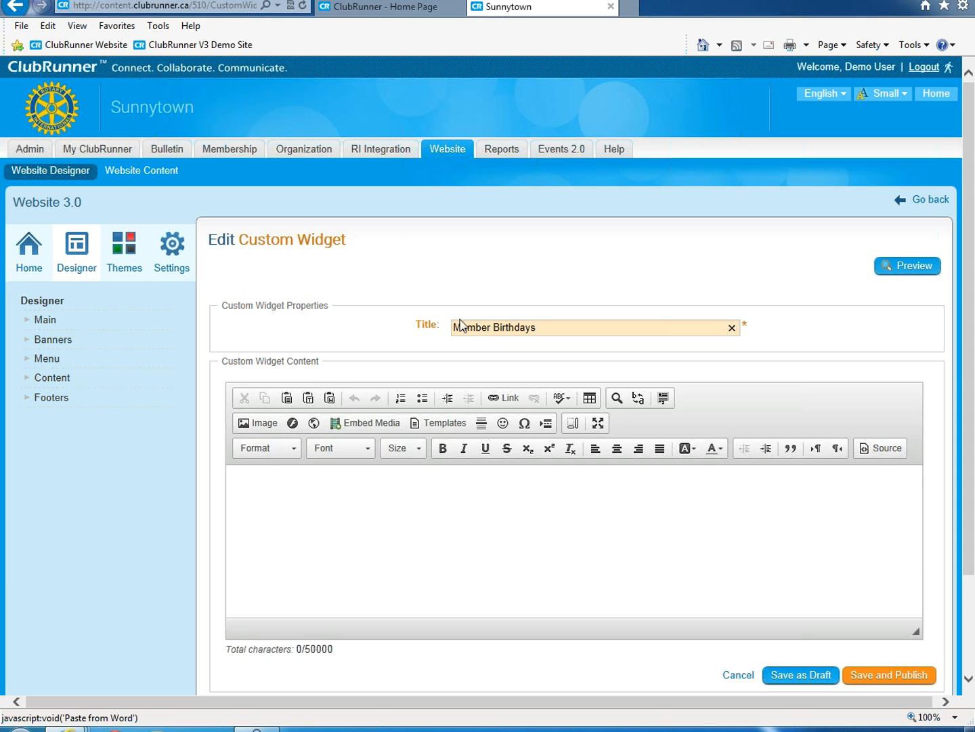
- Write the heading "Member Birthdays" in the widget content, followed after a blank line by a member's full name and birth date
{"action": "left_click", "coordinate": [366, 489]}
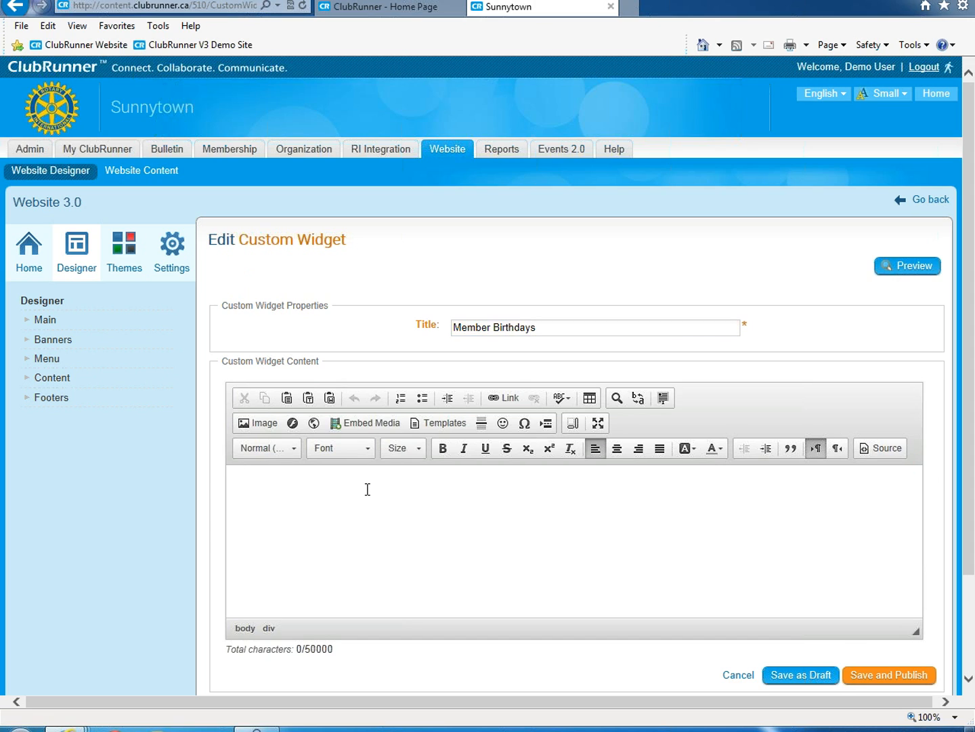
{"action": "type", "text": "Member Birthdays  "}
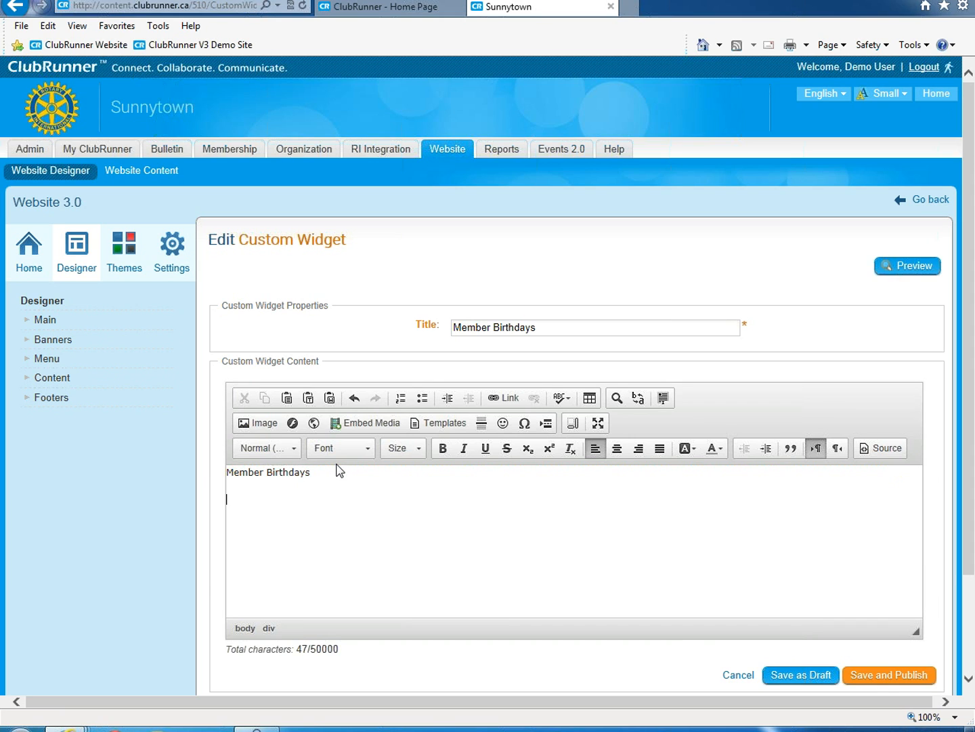
{"action": "type", "text": "John do"}
{"action": "key", "text": "BackSpace"}
{"action": "key", "text": "BackSpace"}
{"action": "key", "text": "BackSpace"}
{"action": "key", "text": "BackSpace"}
{"action": "key", "text": "BackSpace"}
{"action": "key", "text": "BackSpace"}
{"action": "key", "text": "BackSpace"}
{"action": "key", "text": "BackSpace"}
{"action": "key", "text": "BackSpace"}
{"action": "type", "text": "Doe - July 21, 1980"}
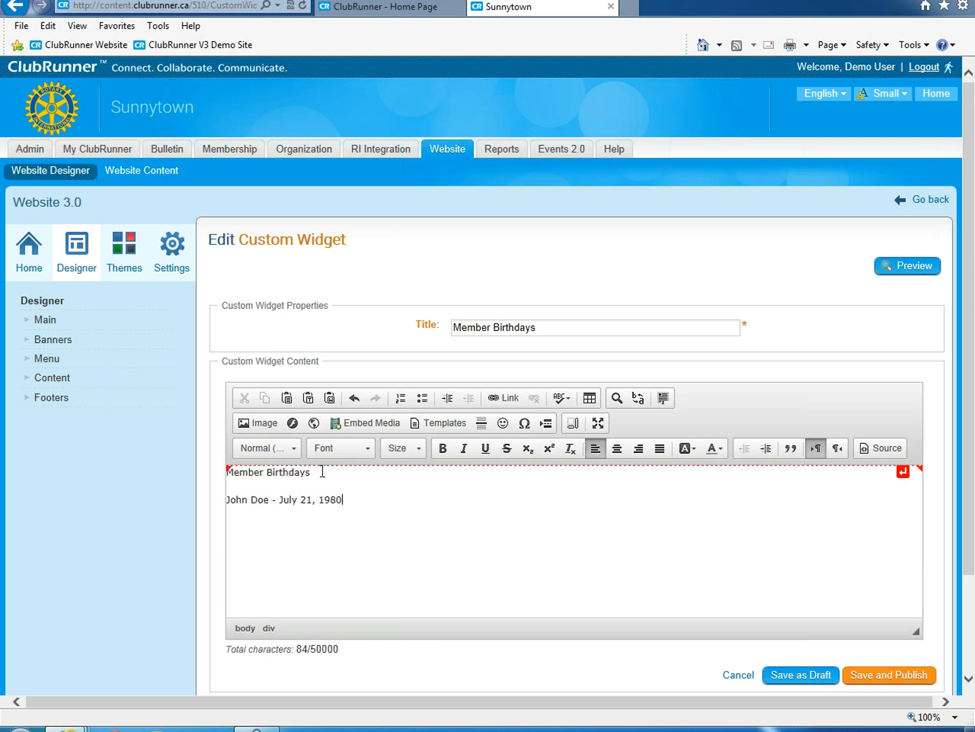
- Format the "Member Birthdays" heading in the content as bold, size 22, Arial Black and red
{"action": "left_click_drag", "start_coordinate": [322, 470], "coordinate": [192, 481]}
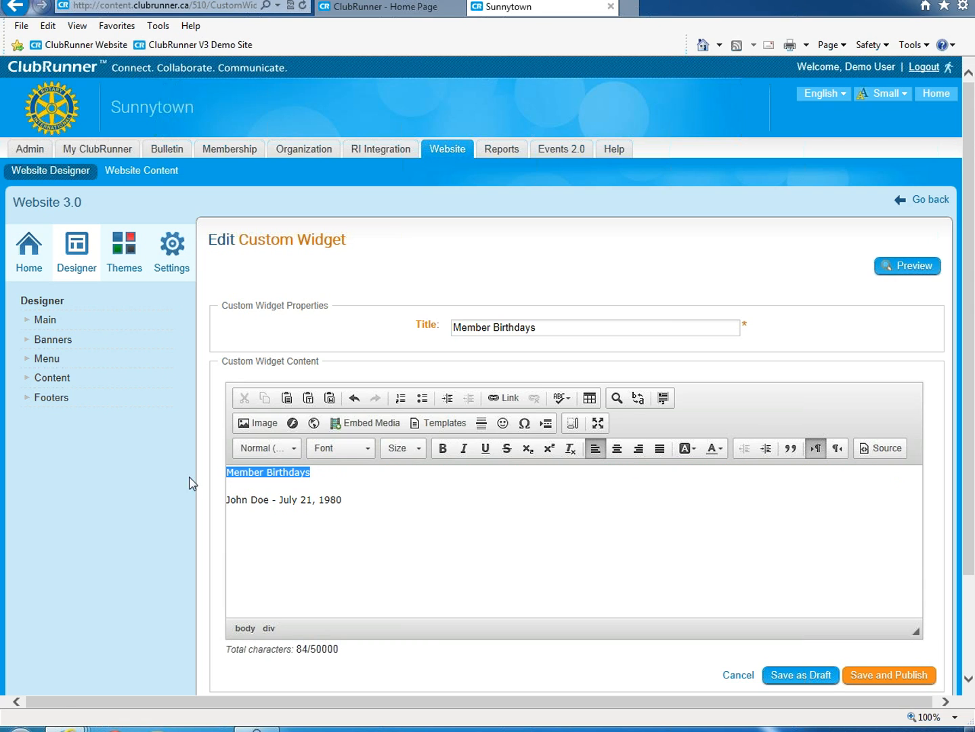
{"action": "left_click", "coordinate": [444, 449]}
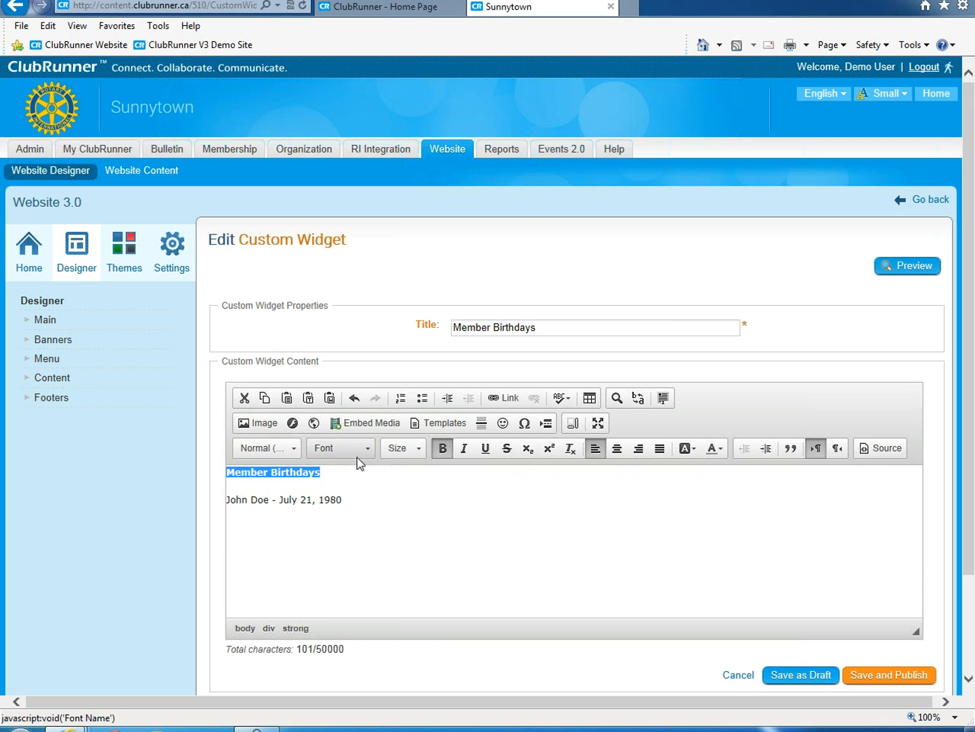
{"action": "left_click", "coordinate": [417, 449]}
{"action": "left_click_drag", "start_coordinate": [462, 503], "coordinate": [462, 531]}
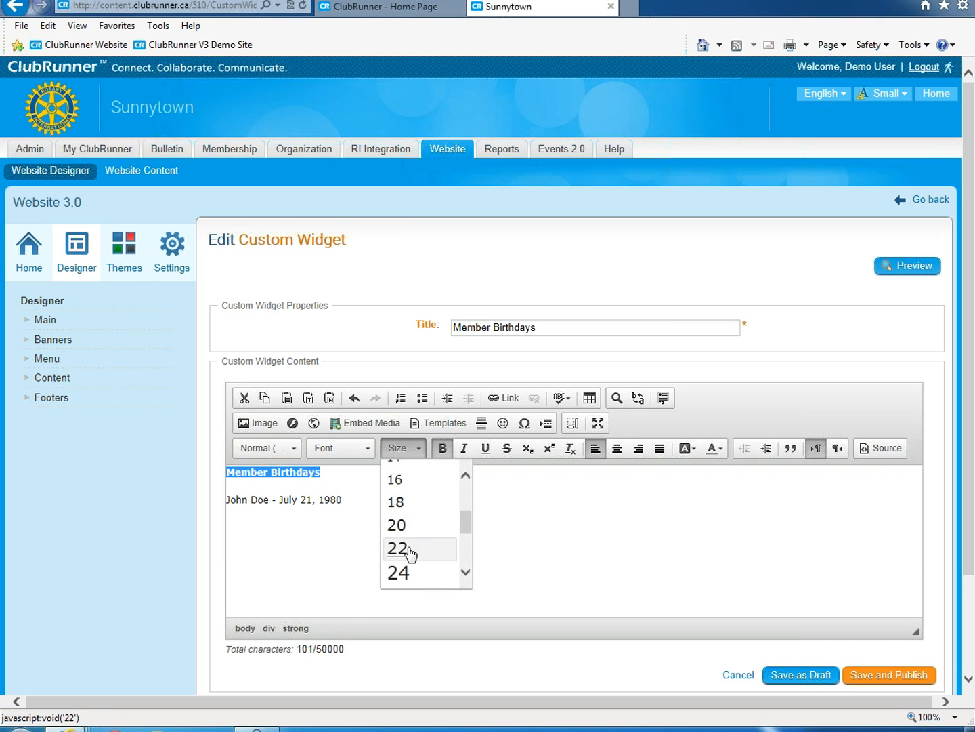
{"action": "left_click", "coordinate": [406, 552]}
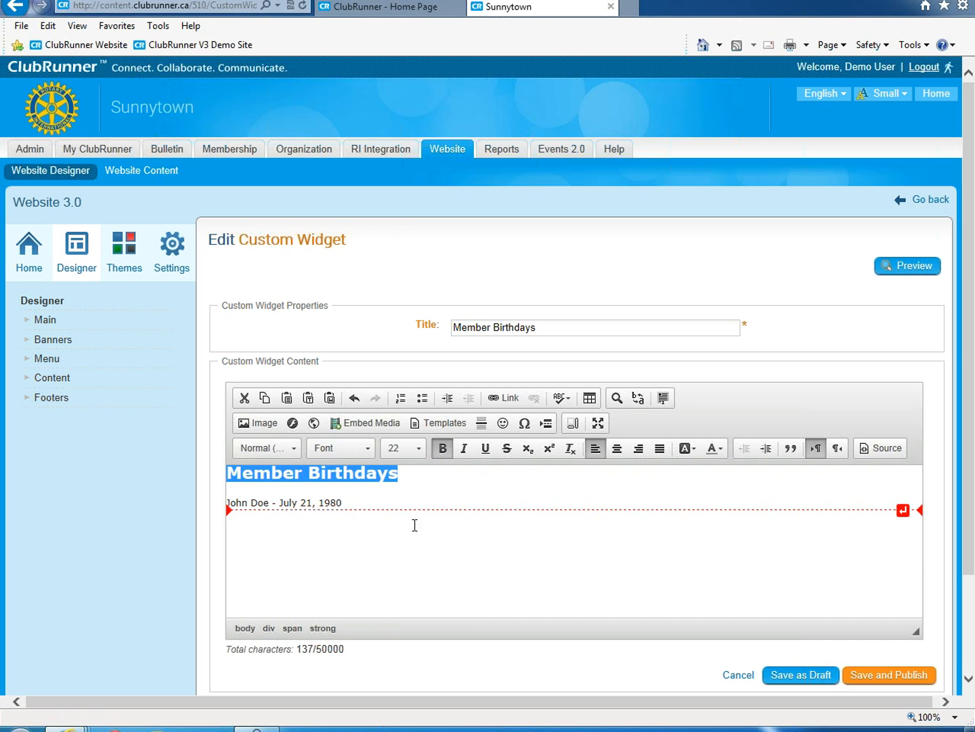
{"action": "left_click", "coordinate": [368, 452]}
{"action": "left_click", "coordinate": [346, 509]}
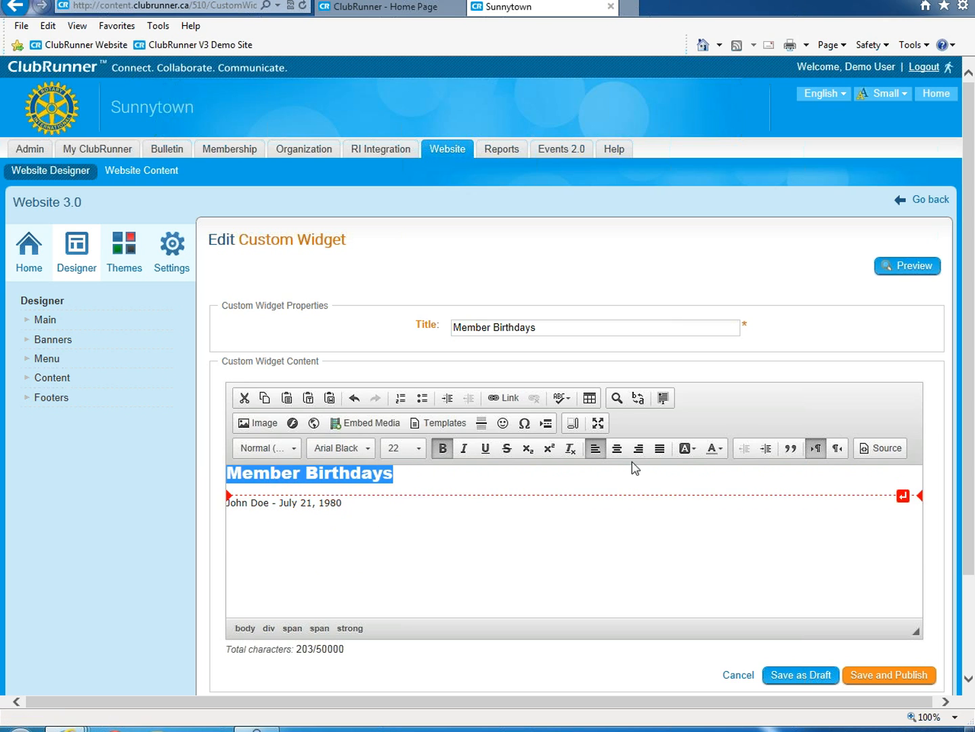
{"action": "left_click", "coordinate": [721, 451]}
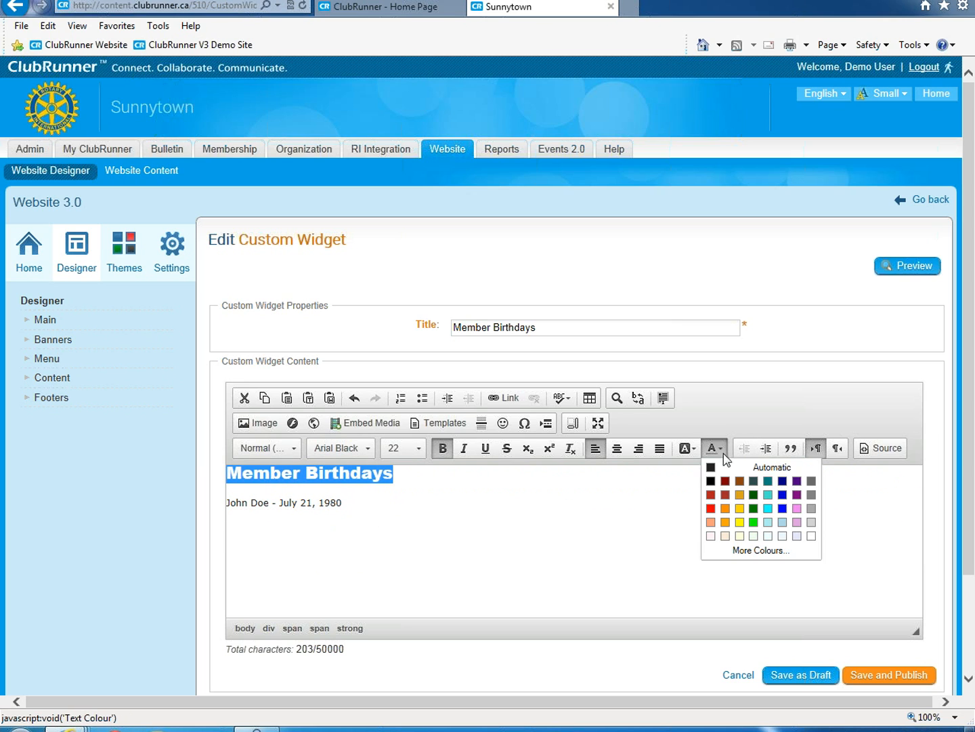
{"action": "left_click", "coordinate": [710, 507]}
- Add a second member's name and birth date on a new line below the first, and save and publish the widget
{"action": "left_click", "coordinate": [338, 502]}
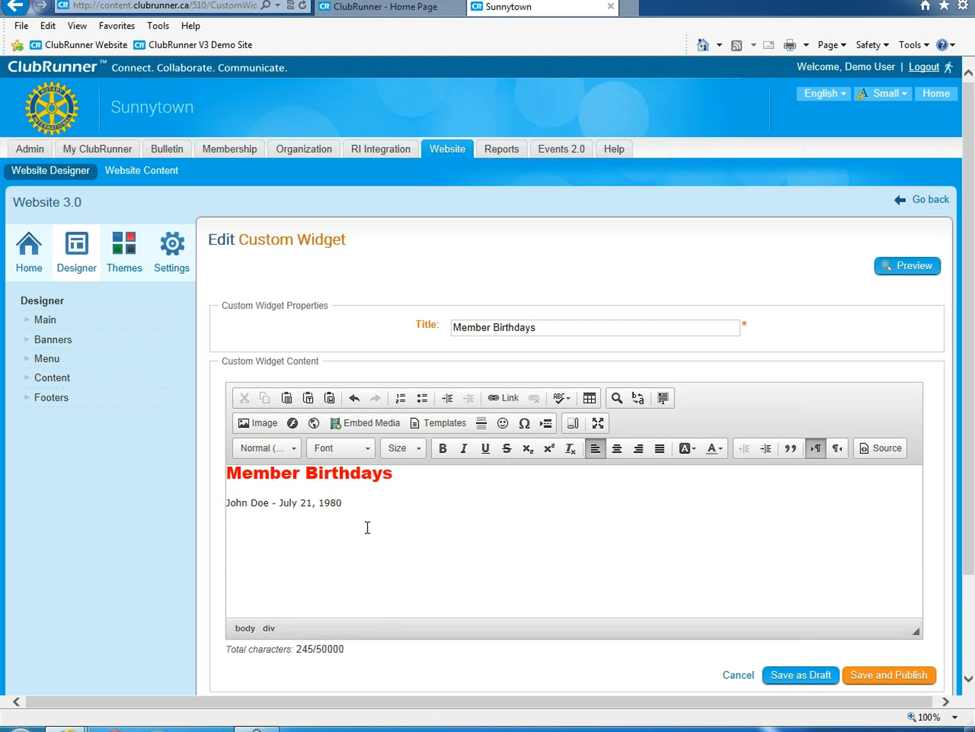
{"action": "key", "text": "Return"}
{"action": "type", "text": "Jane doe - July 30, 1975"}
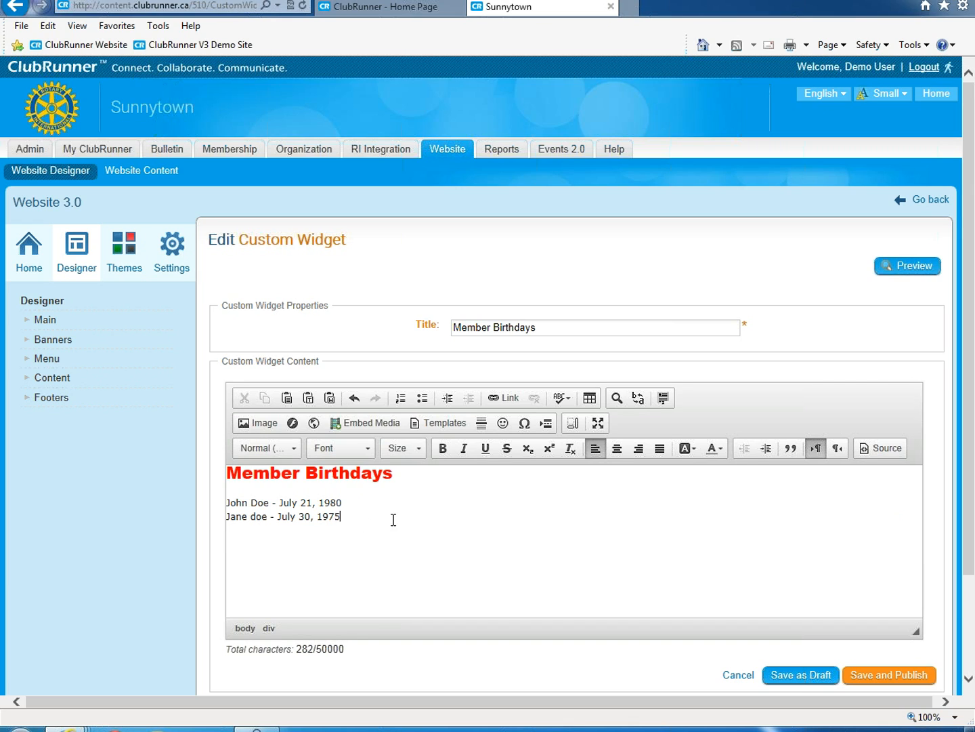
{"action": "scroll", "coordinate": [546, 559], "scroll_direction": "down", "scroll_amount": 3}
{"action": "scroll", "coordinate": [549, 560], "scroll_direction": "up", "scroll_amount": 3}
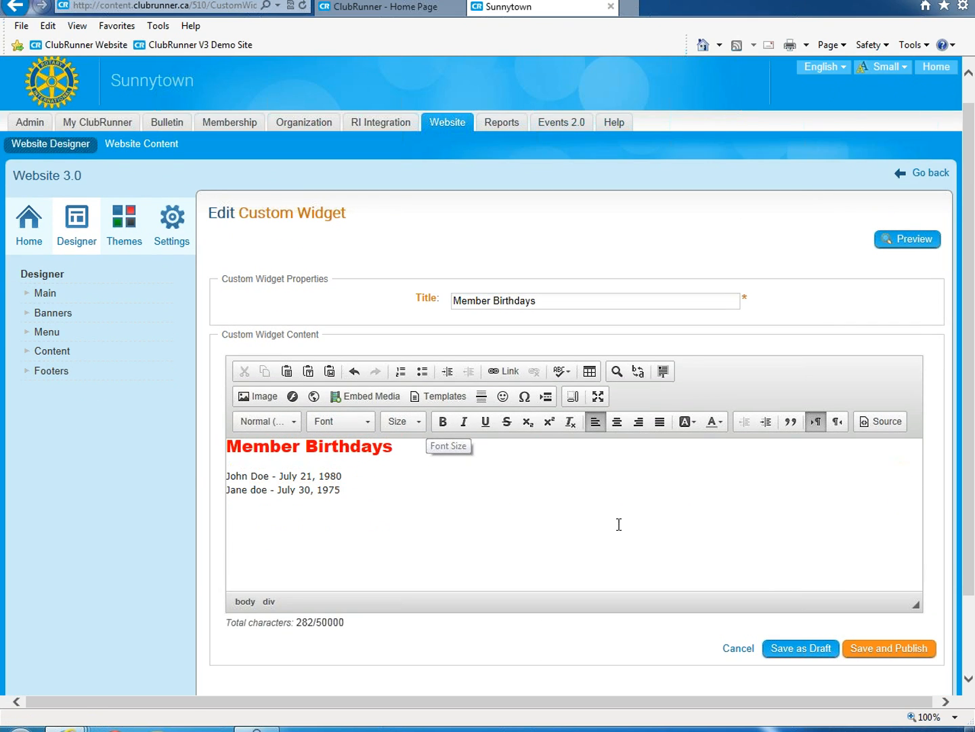
{"action": "left_click", "coordinate": [889, 651]}
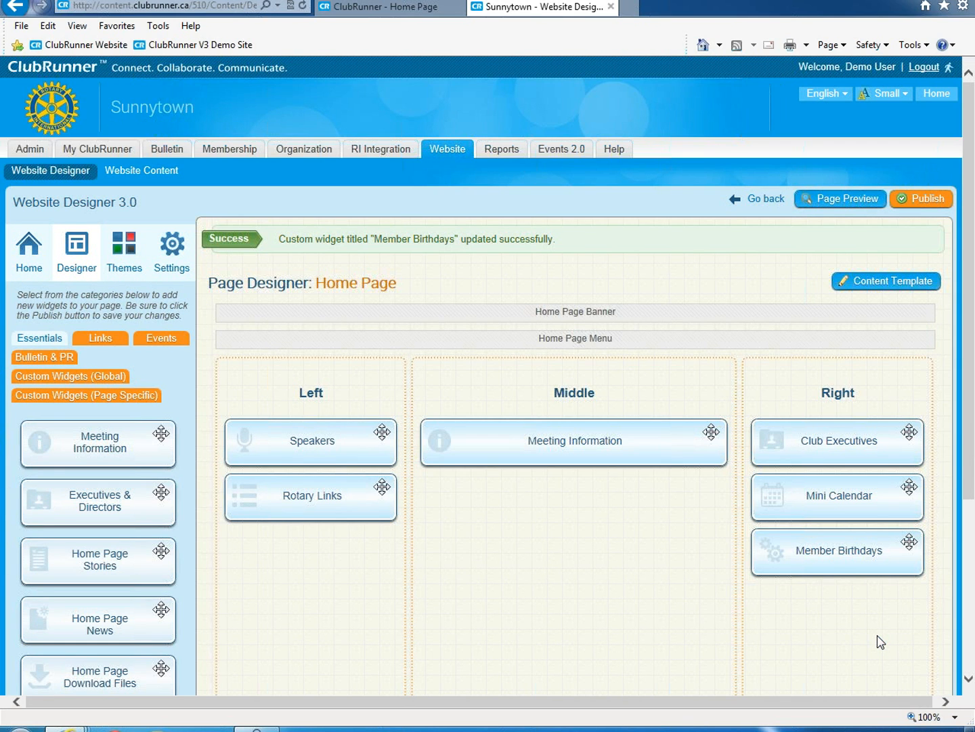
- Place the existing Member Birthdays global custom widget below Rotary Links in the left column as well
{"action": "mouse_move", "coordinate": [882, 571]}
{"action": "left_click", "coordinate": [68, 376]}
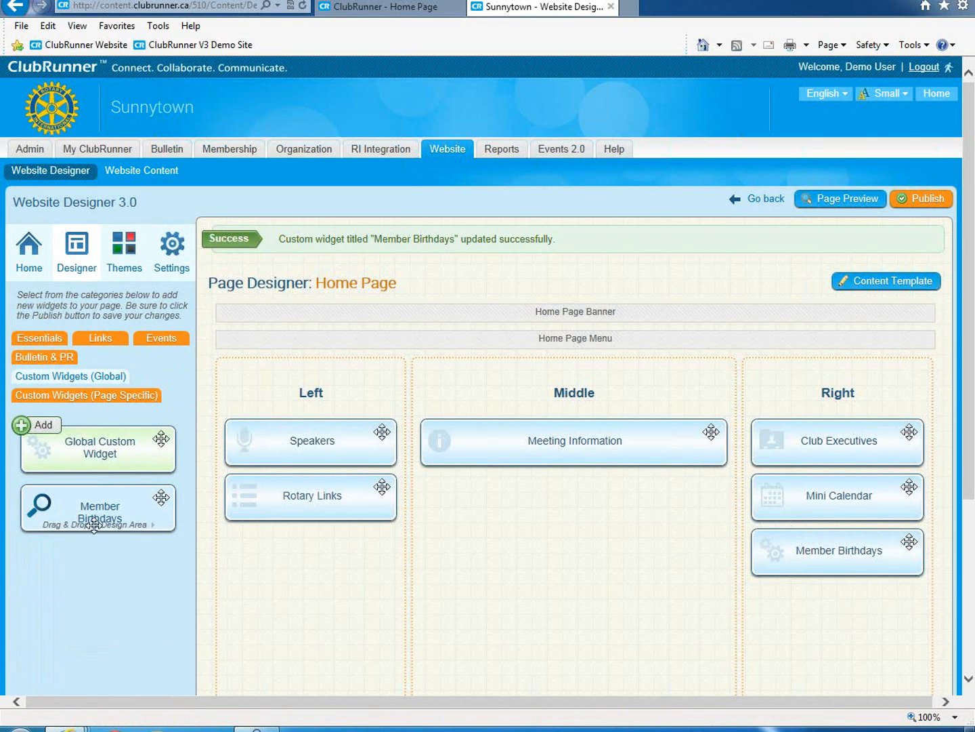
{"action": "left_click_drag", "start_coordinate": [89, 509], "coordinate": [286, 552]}
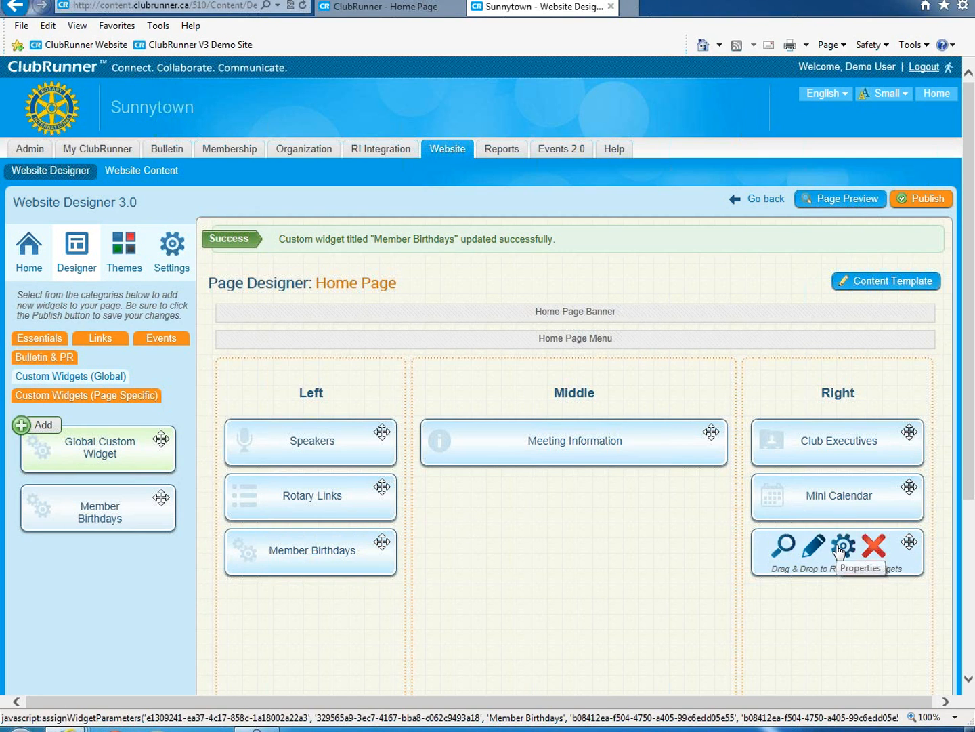
{"action": "mouse_move", "coordinate": [279, 549]}
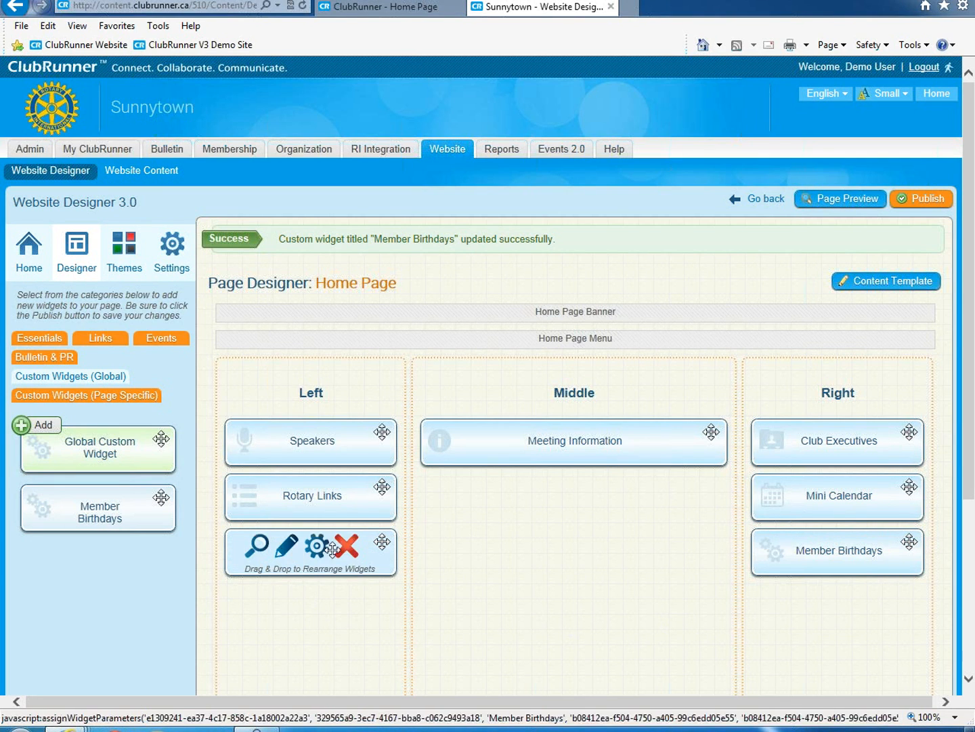
- Remove the Member Birthdays widget from the home page's left column
{"action": "left_click", "coordinate": [349, 545]}
{"action": "left_click", "coordinate": [548, 413]}
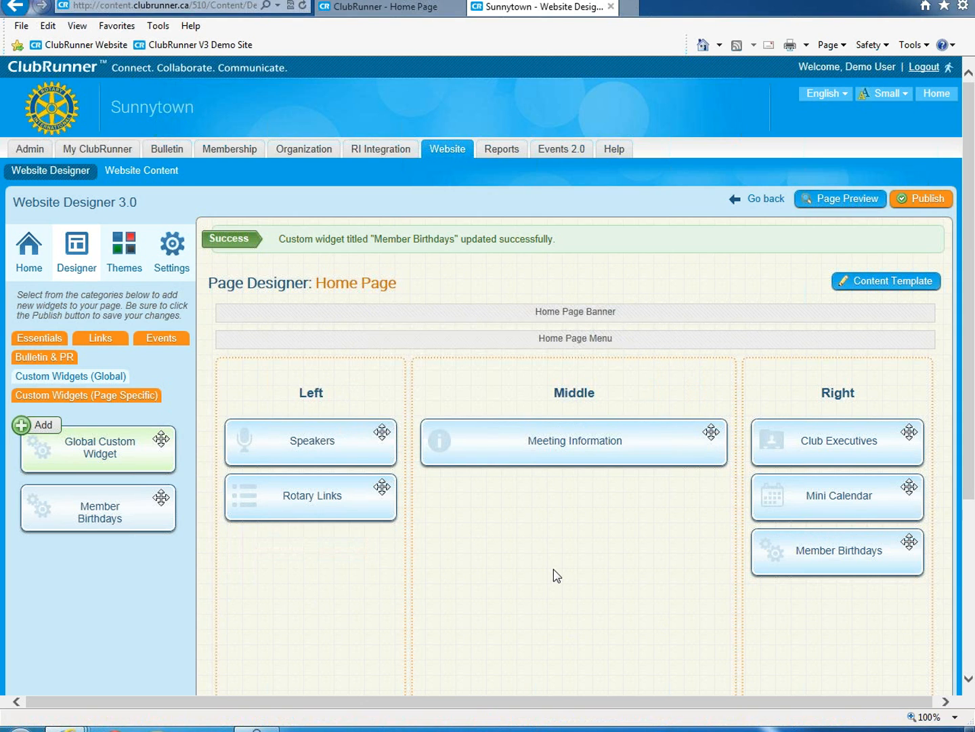
{"action": "mouse_move", "coordinate": [845, 566]}
{"action": "mouse_move", "coordinate": [107, 478]}
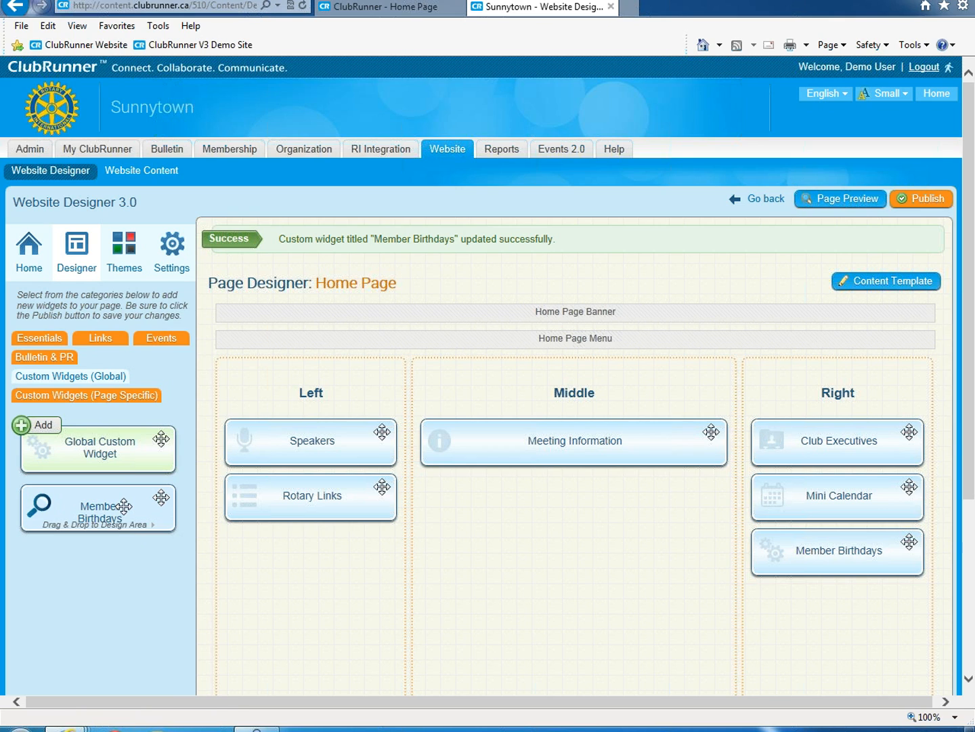
- Show the page-specific custom widgets, and check the category of the Meeting Information widget in its live preview
{"action": "left_click", "coordinate": [123, 396]}
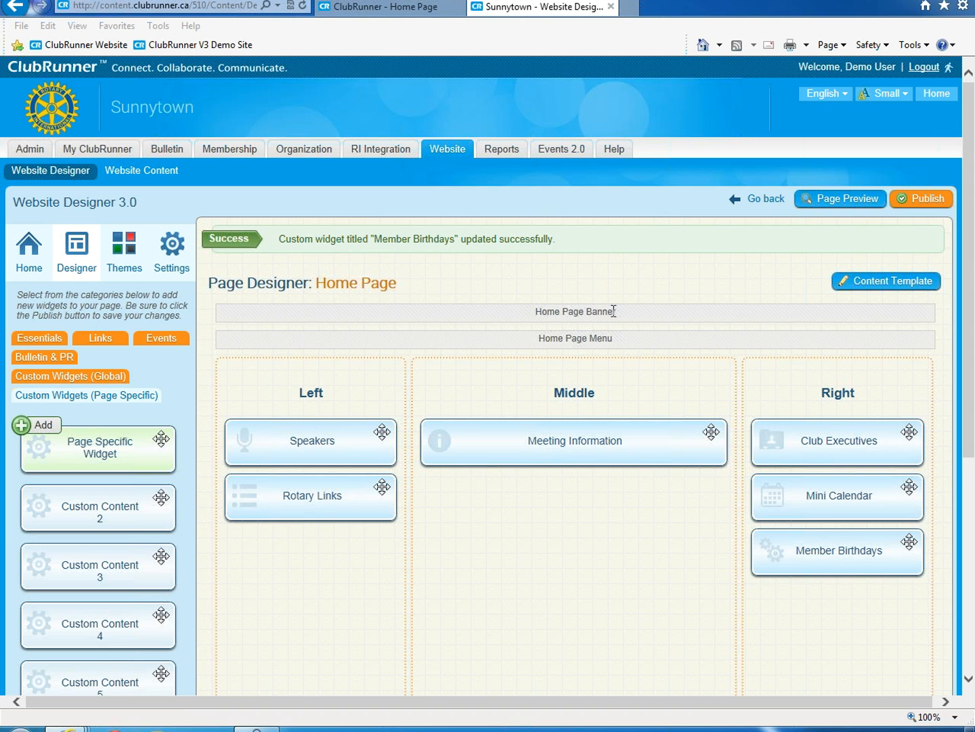
{"action": "mouse_move", "coordinate": [527, 447]}
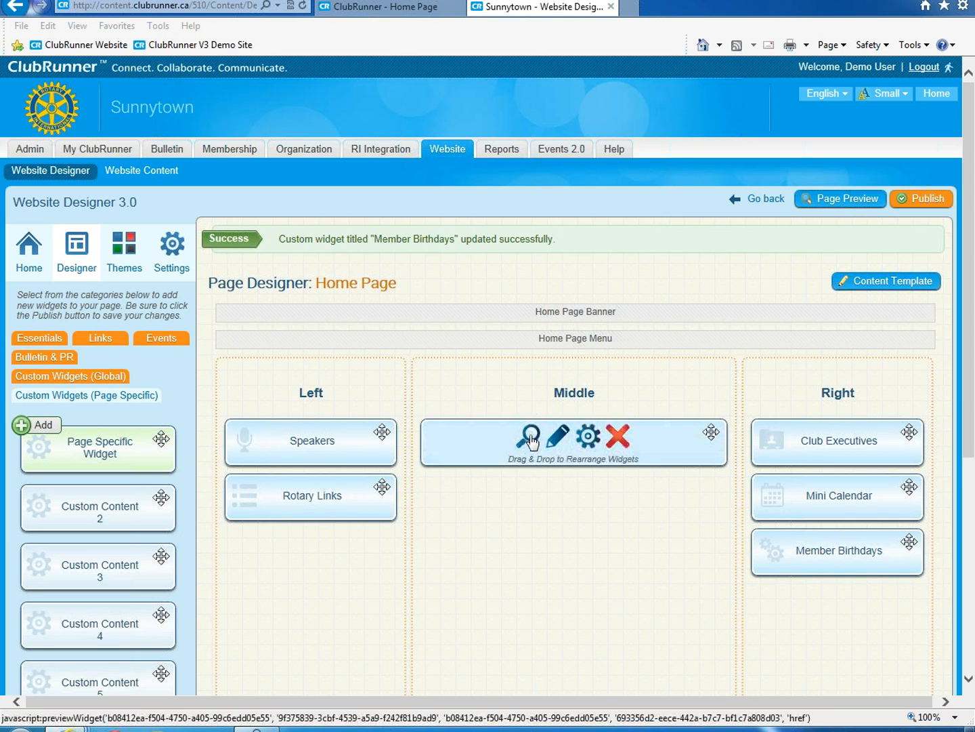
{"action": "left_click", "coordinate": [529, 437]}
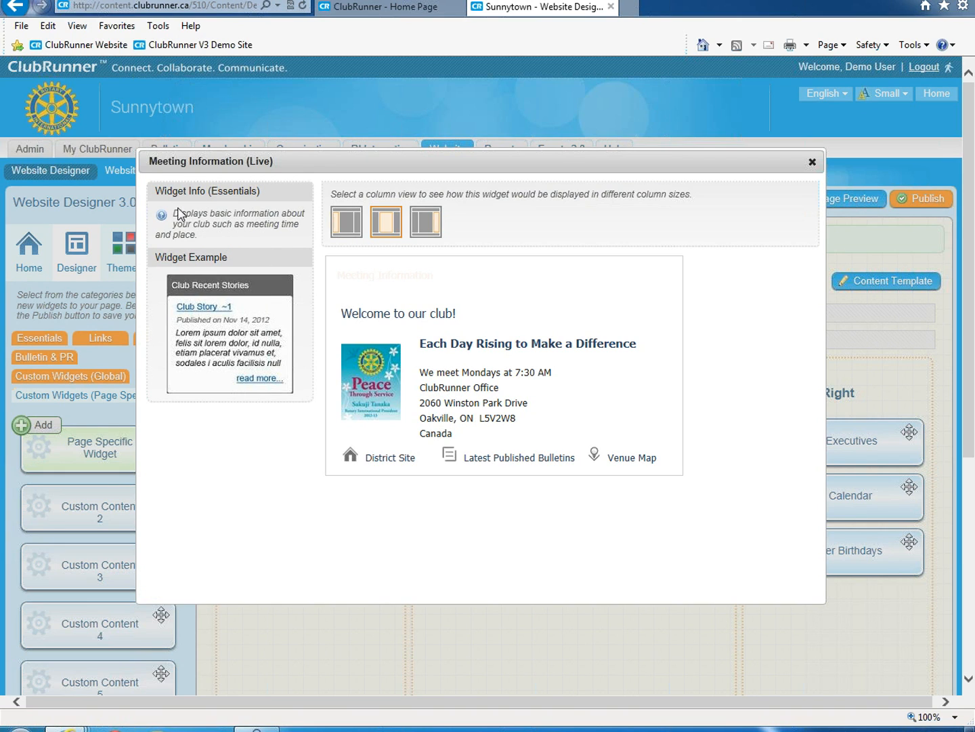
{"action": "left_click_drag", "start_coordinate": [213, 193], "coordinate": [259, 191]}
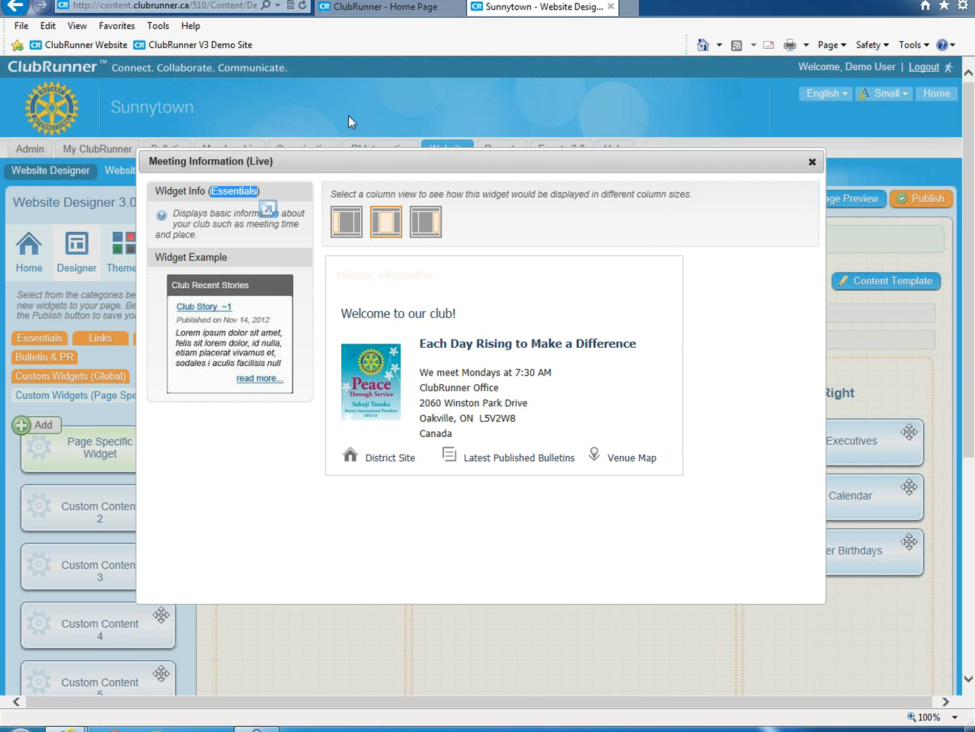
{"action": "left_click", "coordinate": [813, 163]}
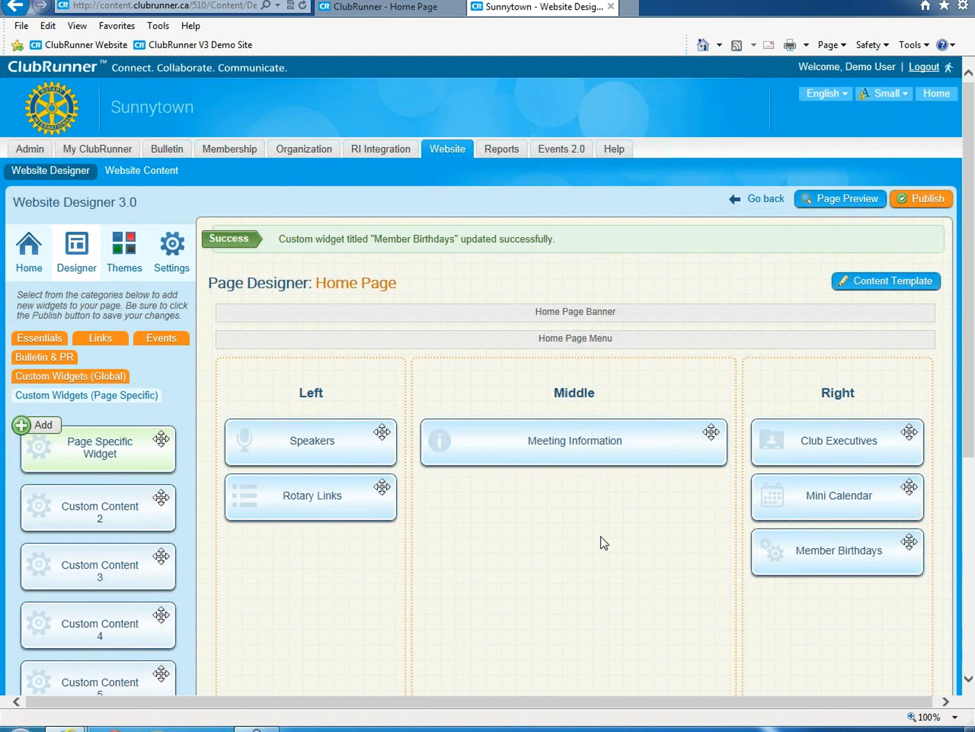
- Preview the draft Home Page layout from the banner down to the Member Birthdays widget and footer
{"action": "left_click", "coordinate": [838, 203]}
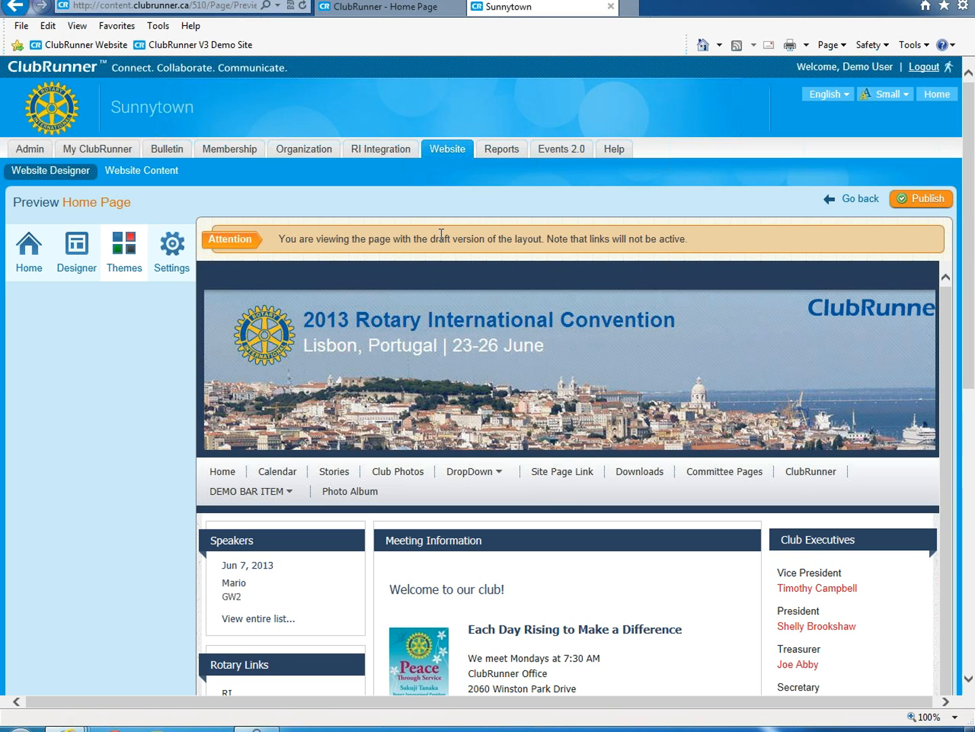
{"action": "scroll", "coordinate": [541, 416], "scroll_direction": "down", "scroll_amount": 1}
{"action": "scroll", "coordinate": [542, 417], "scroll_direction": "down", "scroll_amount": 3}
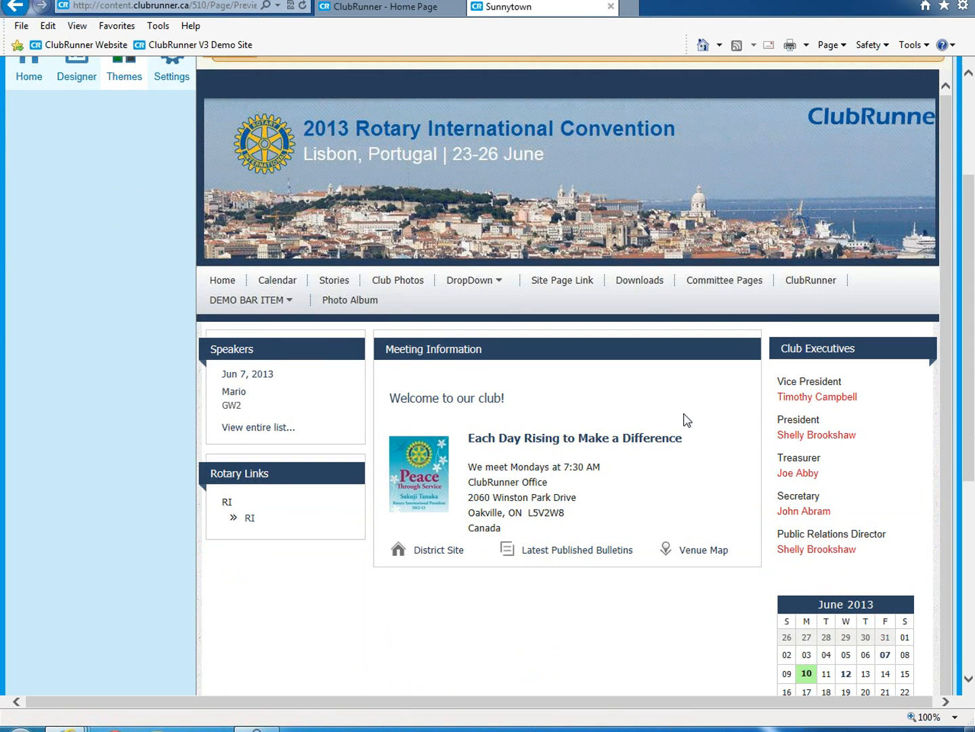
{"action": "scroll", "coordinate": [687, 420], "scroll_direction": "down", "scroll_amount": 1}
{"action": "scroll", "coordinate": [435, 283], "scroll_direction": "down", "scroll_amount": 3}
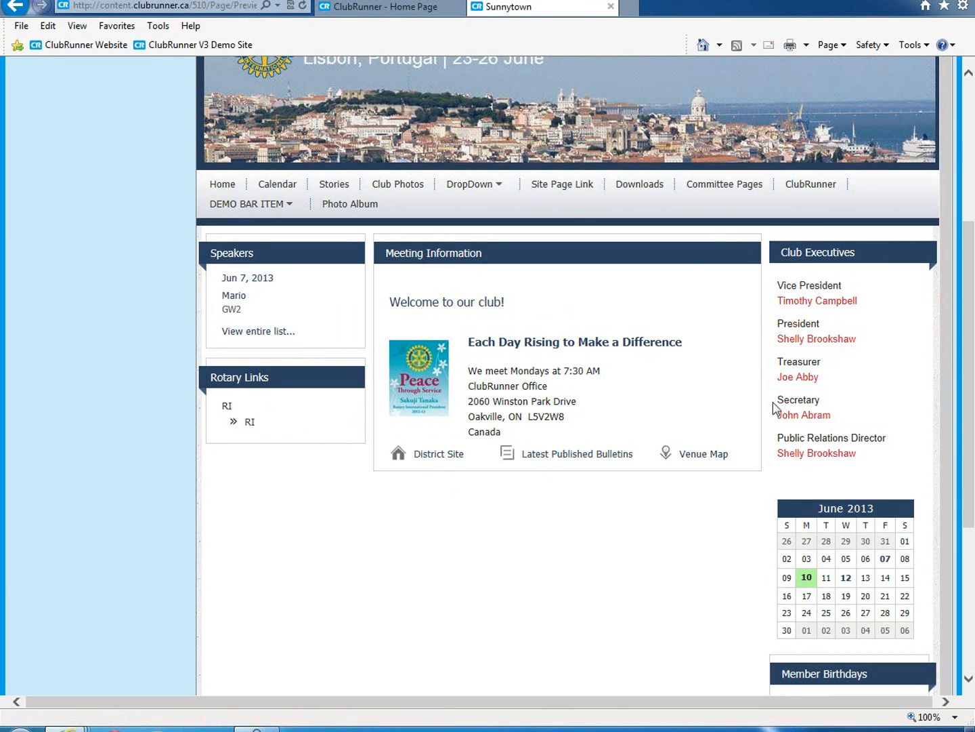
{"action": "scroll", "coordinate": [816, 367], "scroll_direction": "down", "scroll_amount": 3}
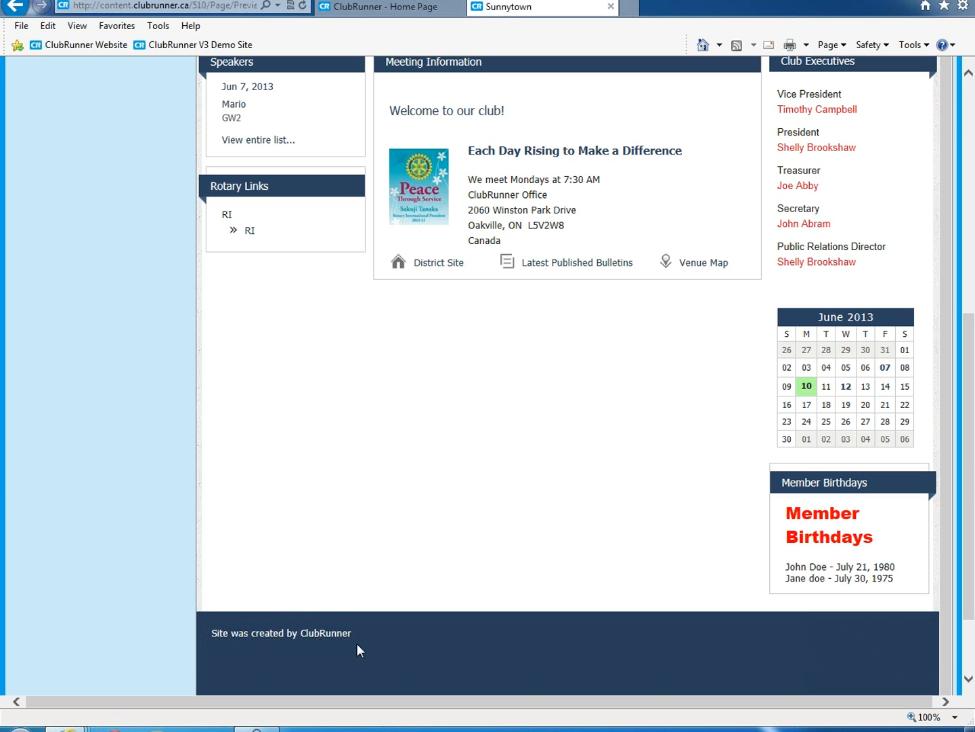
{"action": "scroll", "coordinate": [271, 627], "scroll_direction": "up", "scroll_amount": 6}
- Publish the Home Page layout to make it live, and check the publication timestamp
{"action": "left_click", "coordinate": [922, 198]}
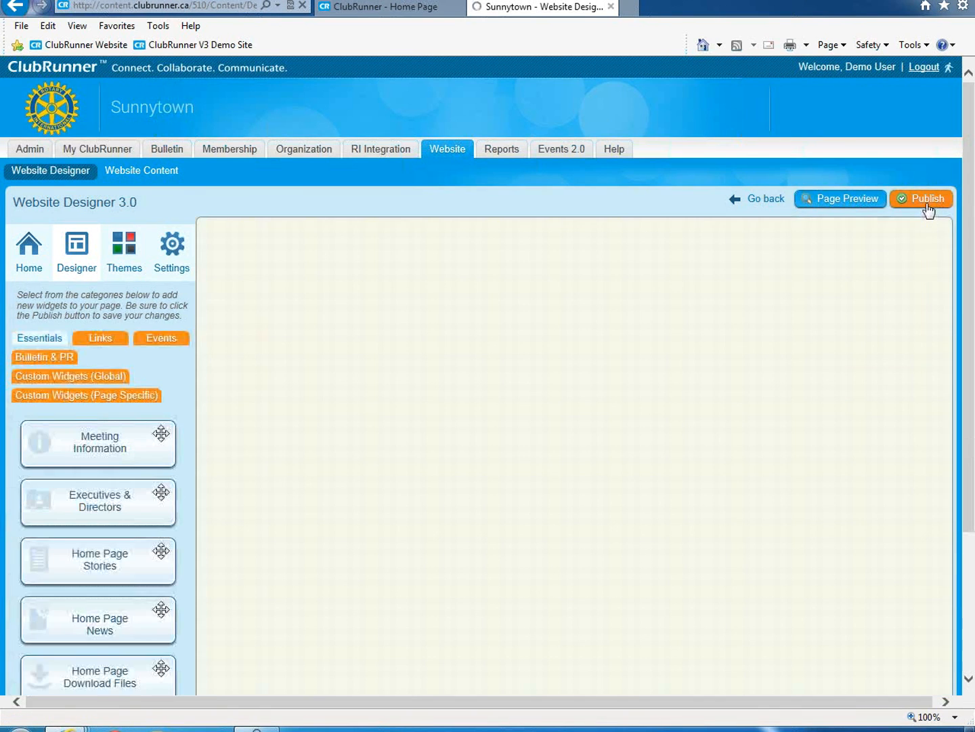
{"action": "left_click", "coordinate": [939, 201]}
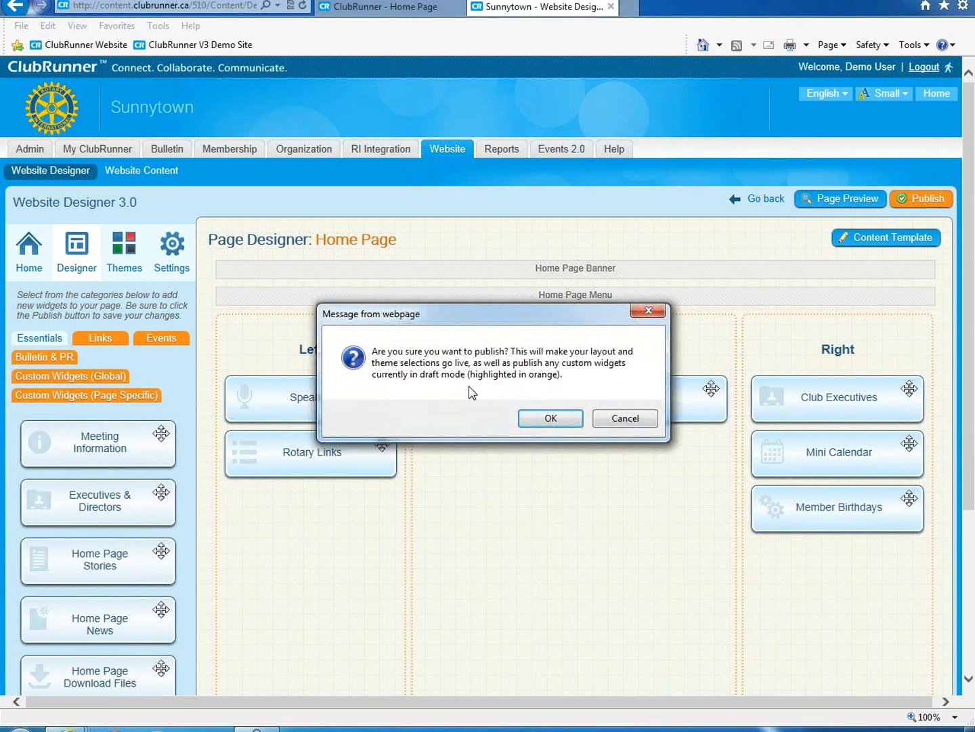
{"action": "left_click", "coordinate": [548, 419]}
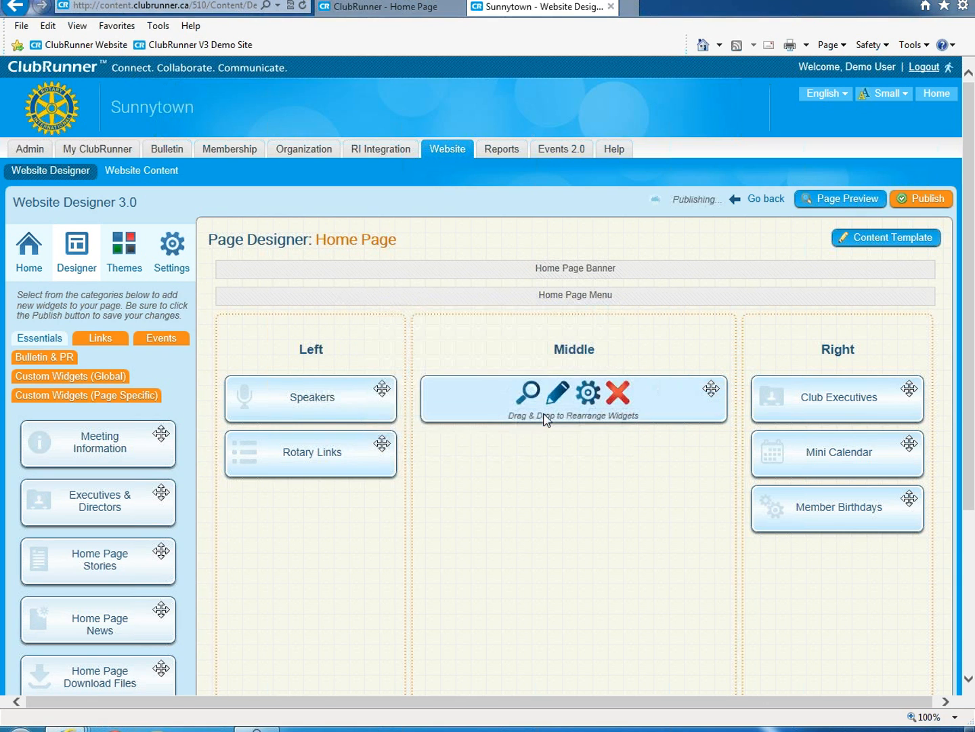
{"action": "left_click_drag", "start_coordinate": [549, 199], "coordinate": [712, 191]}
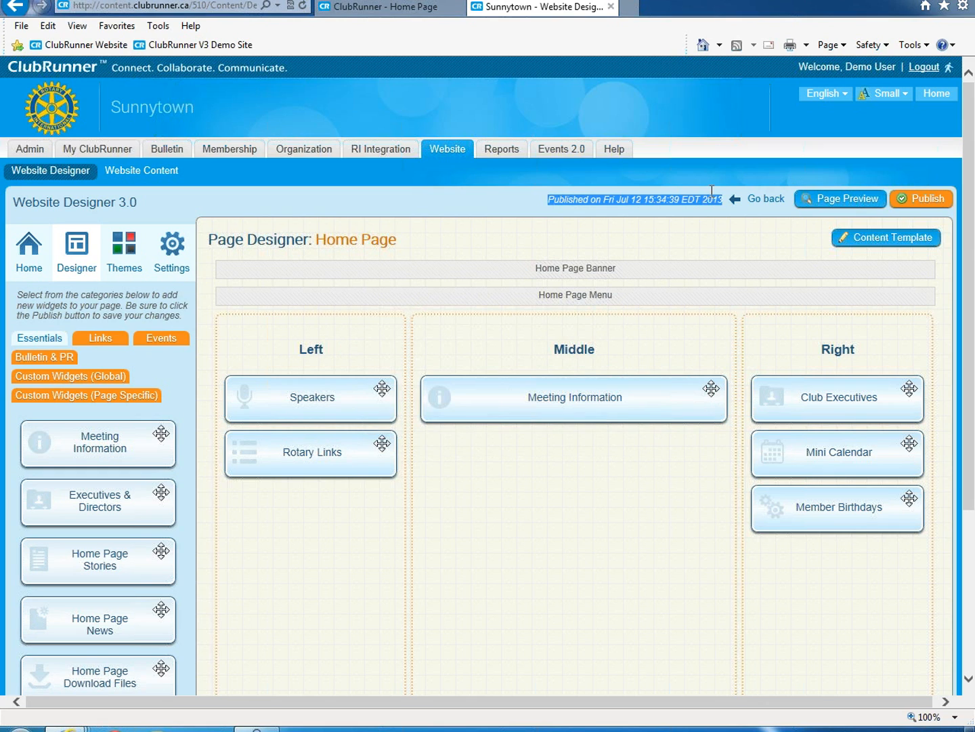
{"action": "left_click", "coordinate": [558, 198]}
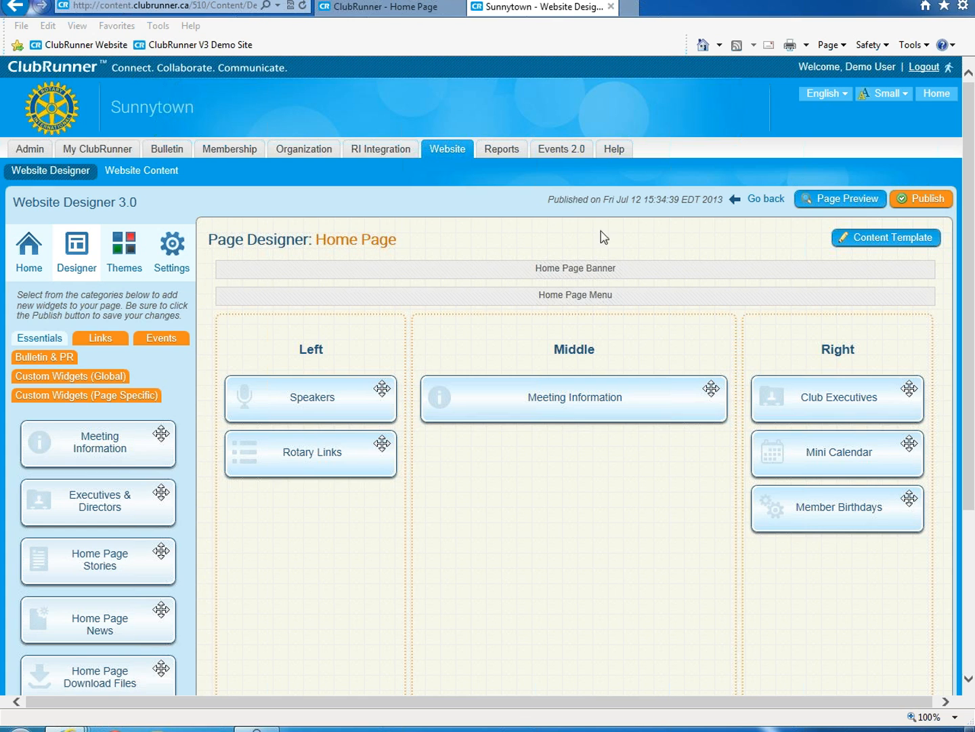
- Open the live club home page and review its published widgets and footer
{"action": "left_click", "coordinate": [933, 92]}
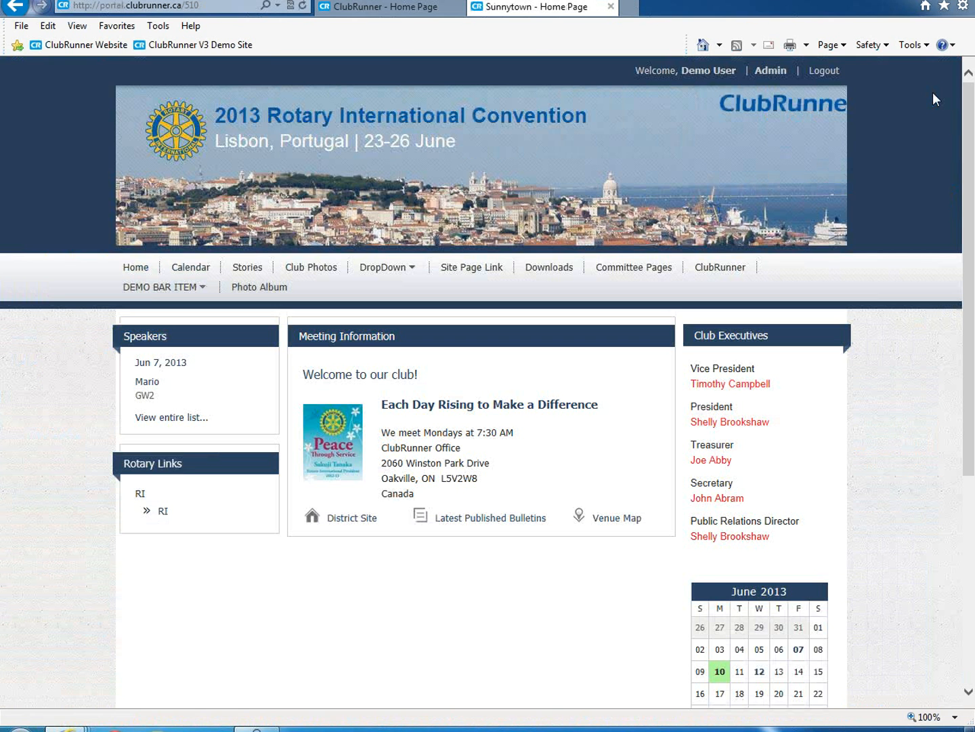
{"action": "scroll", "coordinate": [522, 477], "scroll_direction": "down", "scroll_amount": 3}
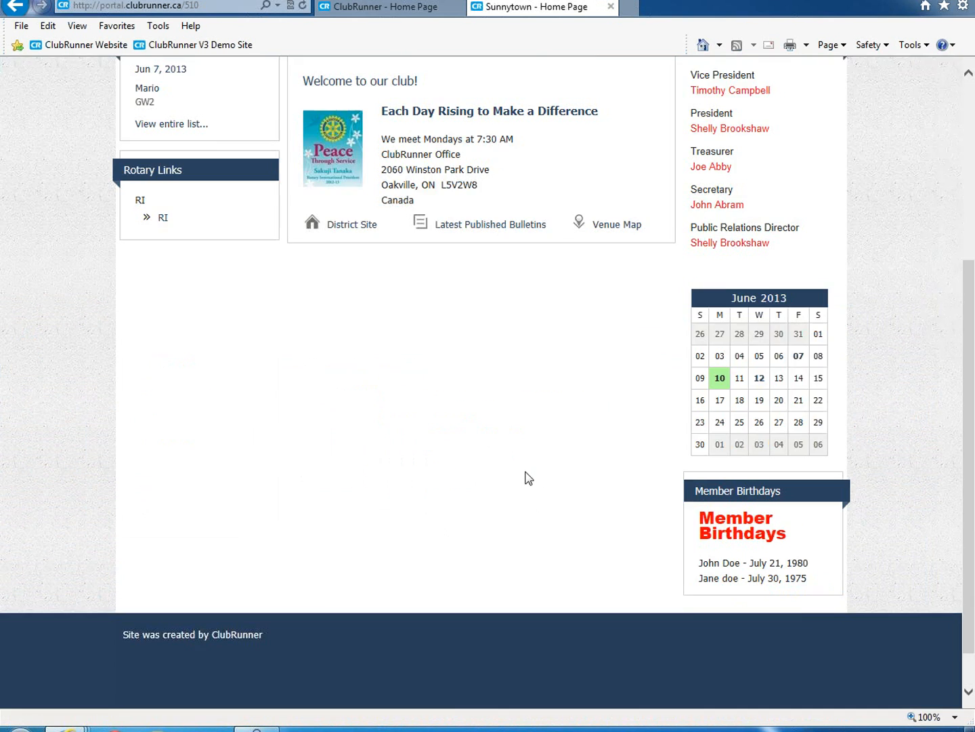
{"action": "scroll", "coordinate": [499, 494], "scroll_direction": "up", "scroll_amount": 3}
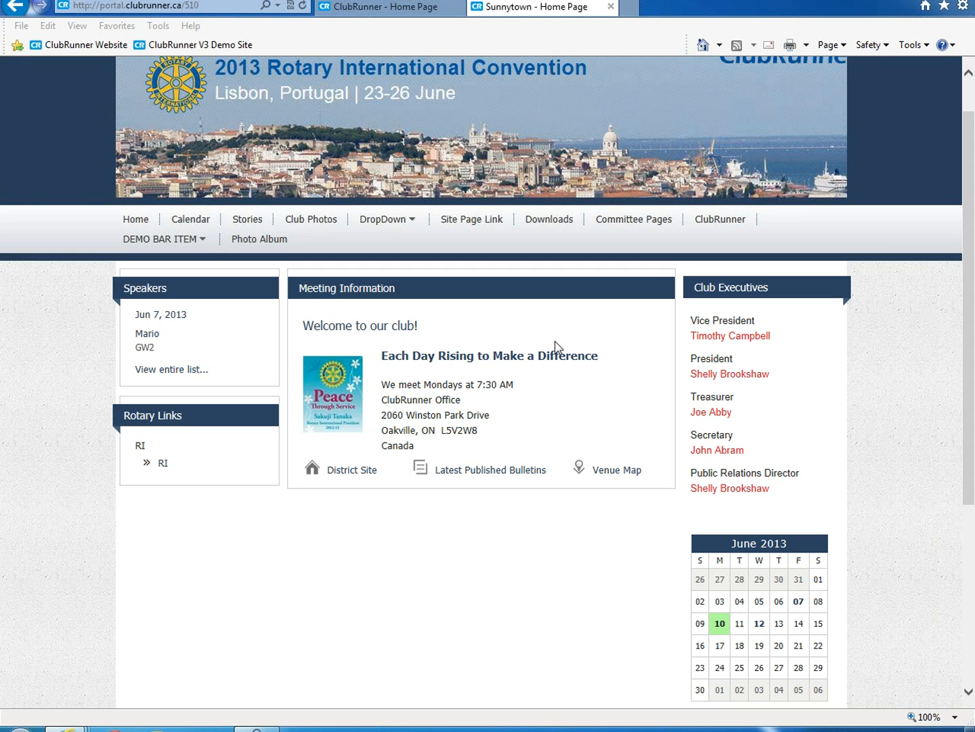
{"action": "left_click", "coordinate": [946, 430]}
{"action": "scroll", "coordinate": [935, 413], "scroll_direction": "up", "scroll_amount": 2}
- Open the Home Page's site pages from club administration, and view the Site Page Library
{"action": "left_click", "coordinate": [771, 70]}
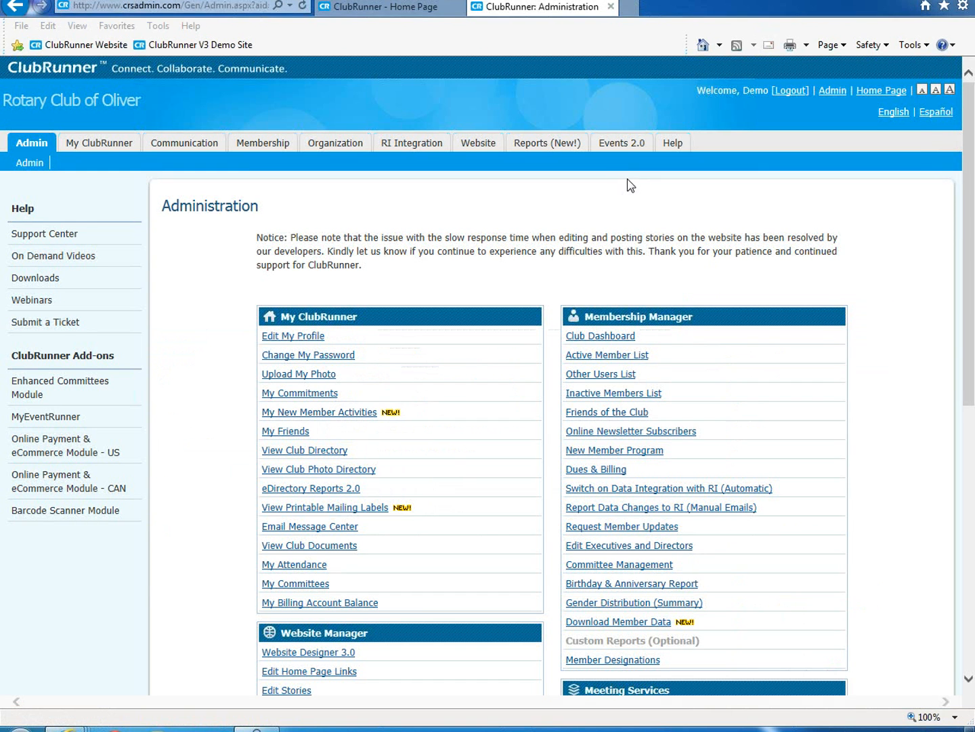
{"action": "scroll", "coordinate": [207, 576], "scroll_direction": "down", "scroll_amount": 3}
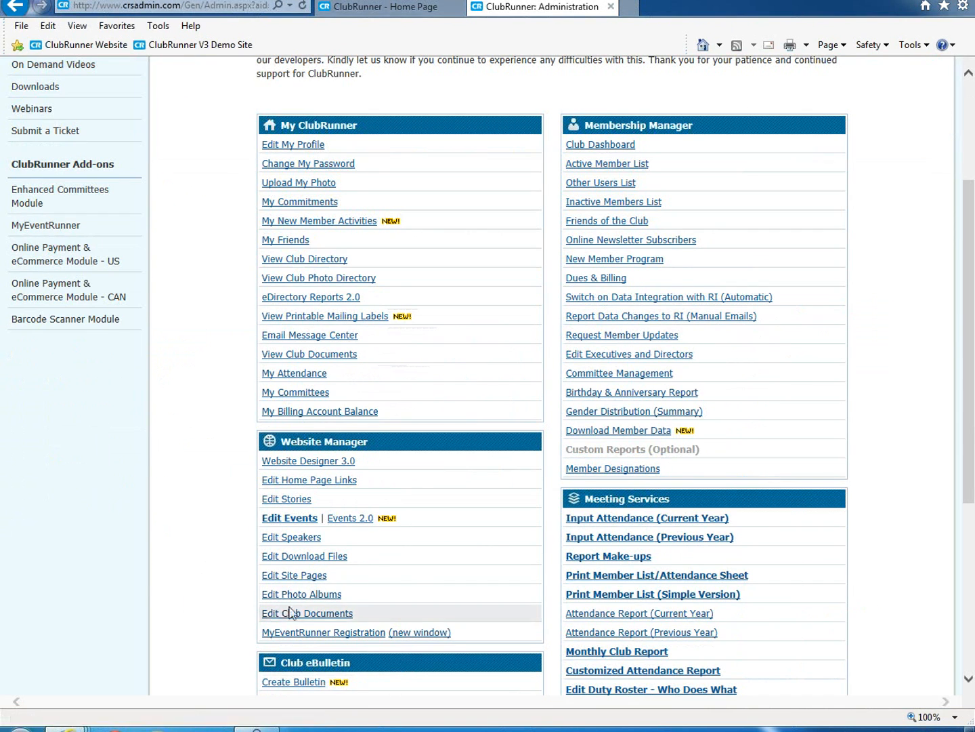
{"action": "left_click", "coordinate": [308, 577]}
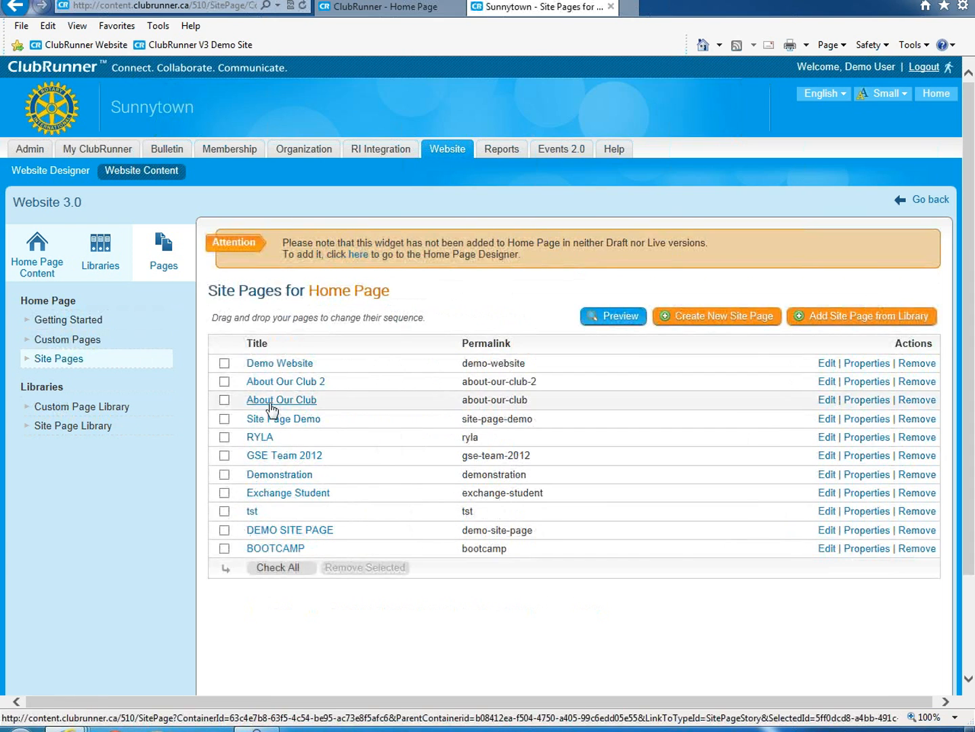
{"action": "left_click", "coordinate": [73, 426]}
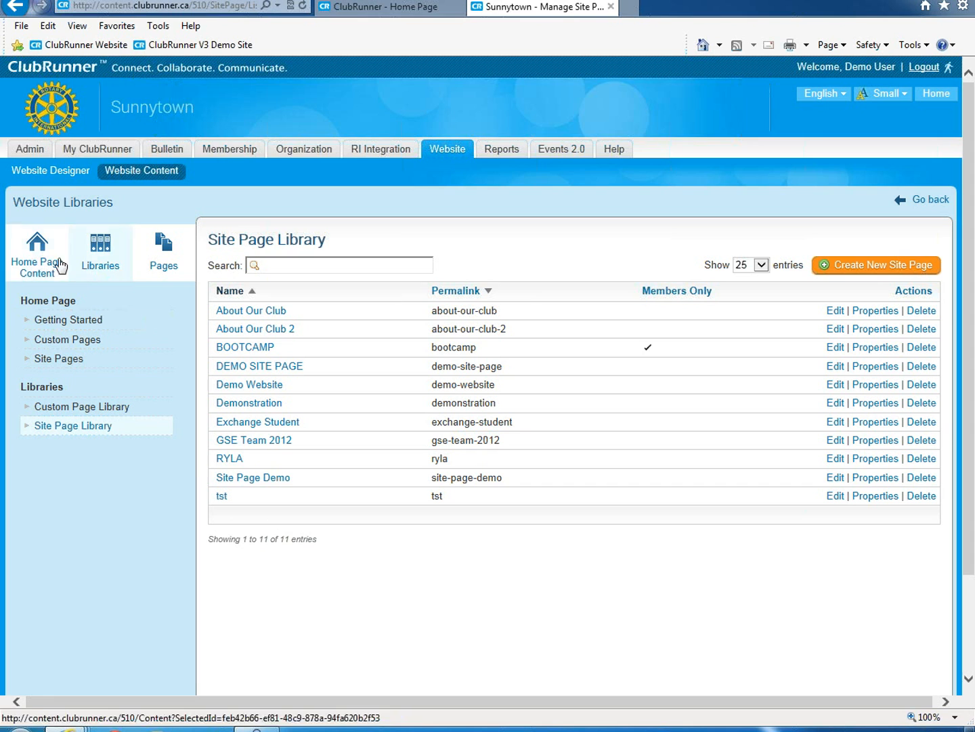
- Open the active Club Footer in Website Designer for editing, and add a new line below its footer text
{"action": "left_click", "coordinate": [65, 172]}
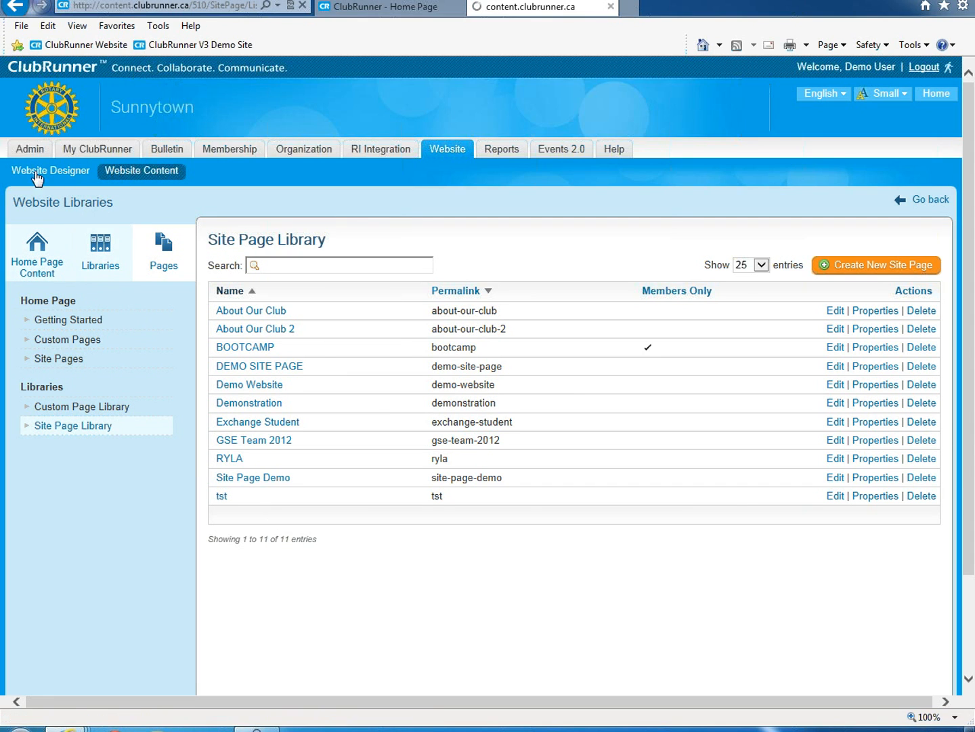
{"action": "left_click", "coordinate": [82, 257]}
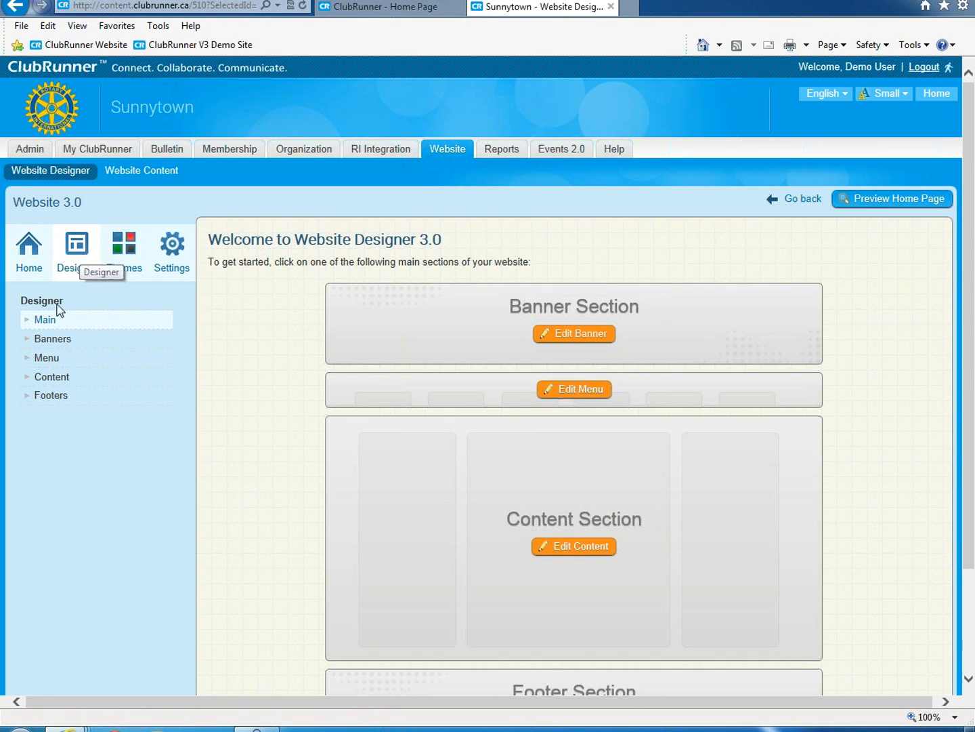
{"action": "left_click", "coordinate": [61, 399]}
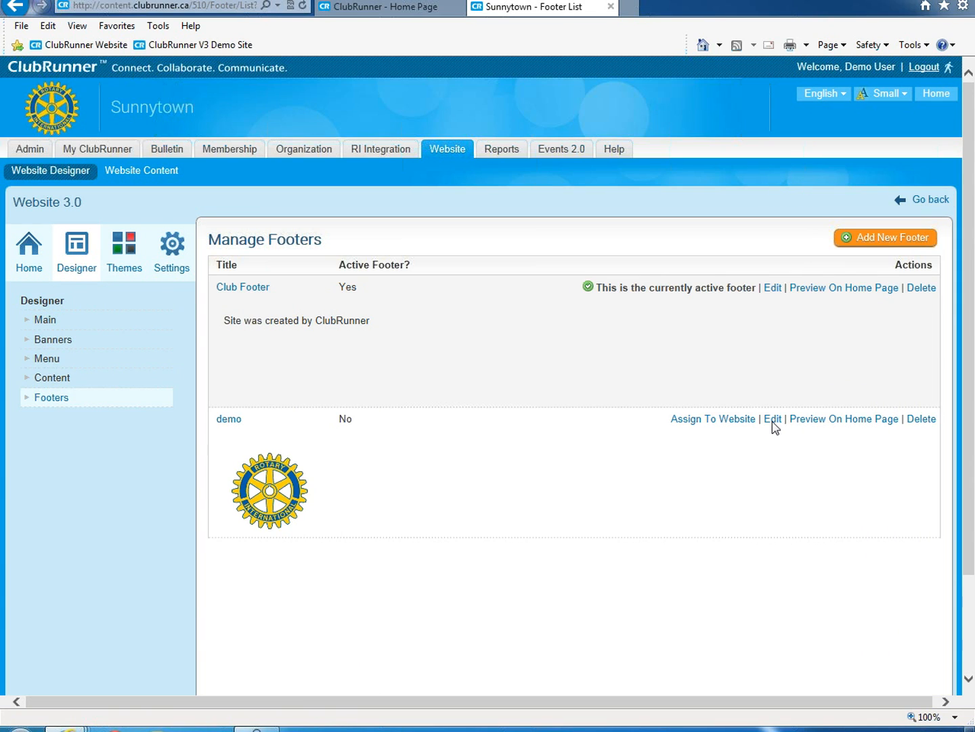
{"action": "left_click", "coordinate": [773, 288]}
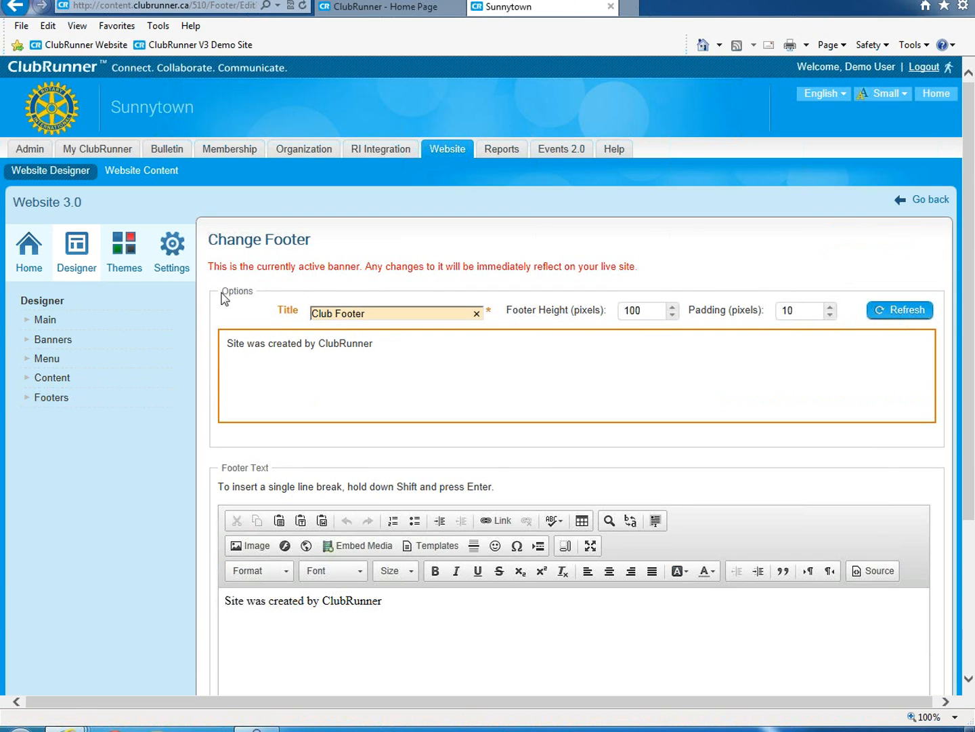
{"action": "left_click_drag", "start_coordinate": [210, 266], "coordinate": [599, 269]}
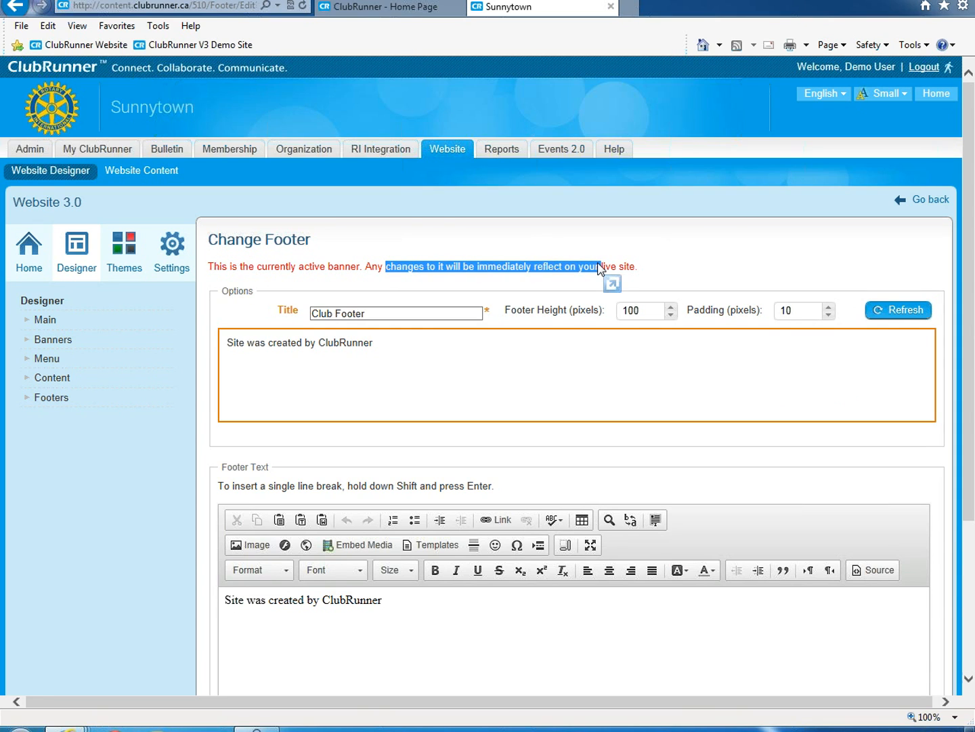
{"action": "left_click", "coordinate": [624, 432]}
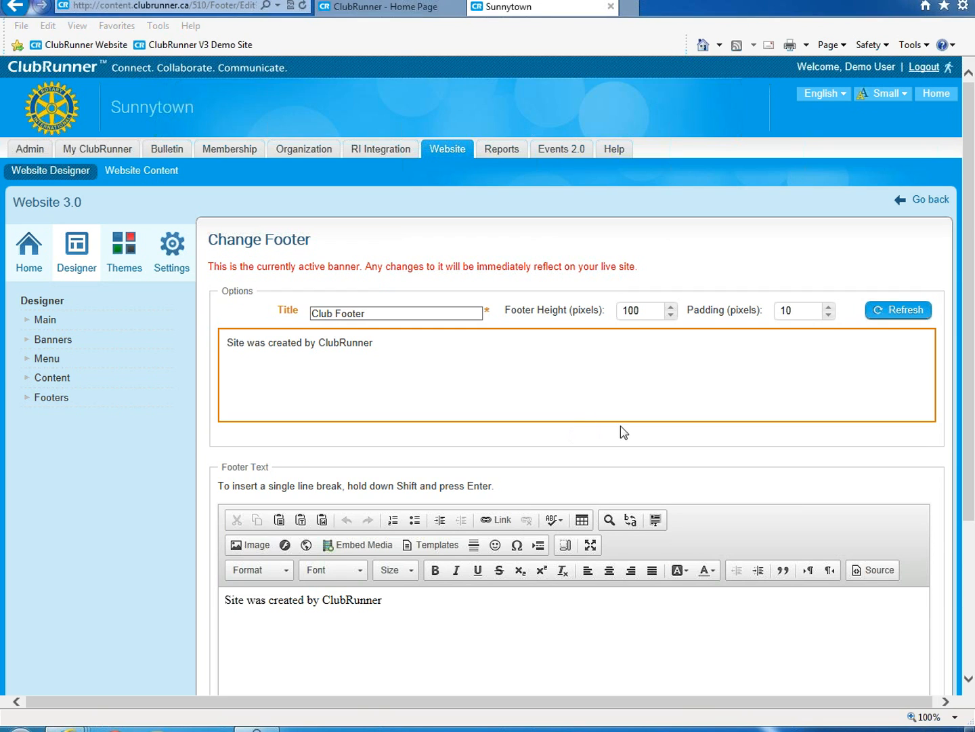
{"action": "left_click", "coordinate": [412, 667]}
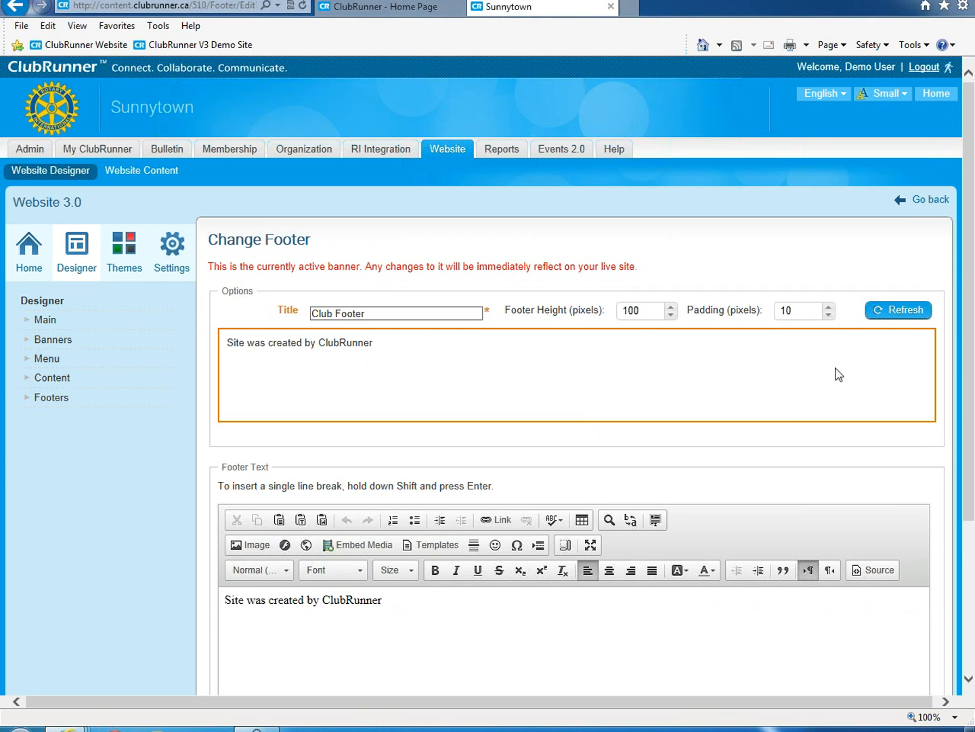
{"action": "left_click", "coordinate": [420, 624]}
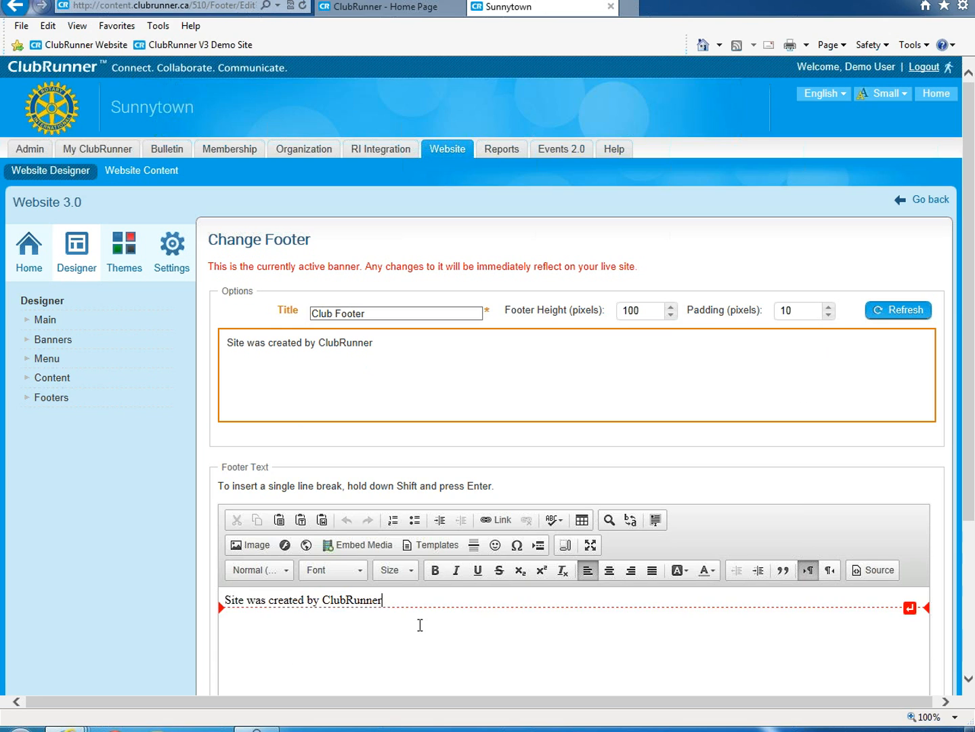
{"action": "key", "text": "Return"}
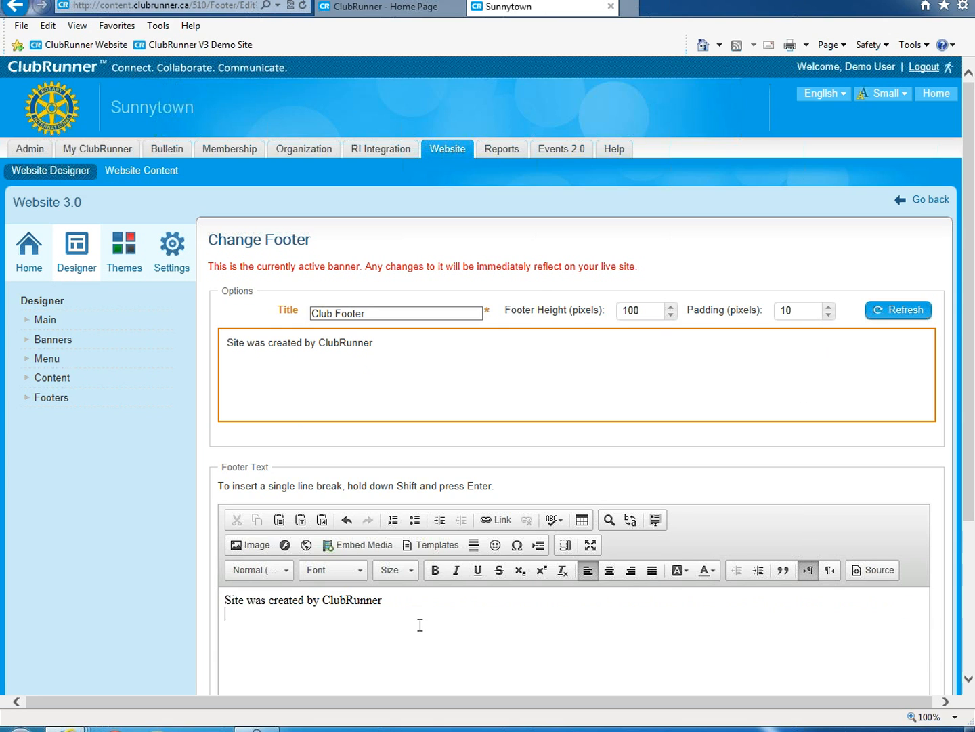
- Choose the Lisboa Rotary convention image from the My Images library as the image for the footer
{"action": "left_click", "coordinate": [257, 545]}
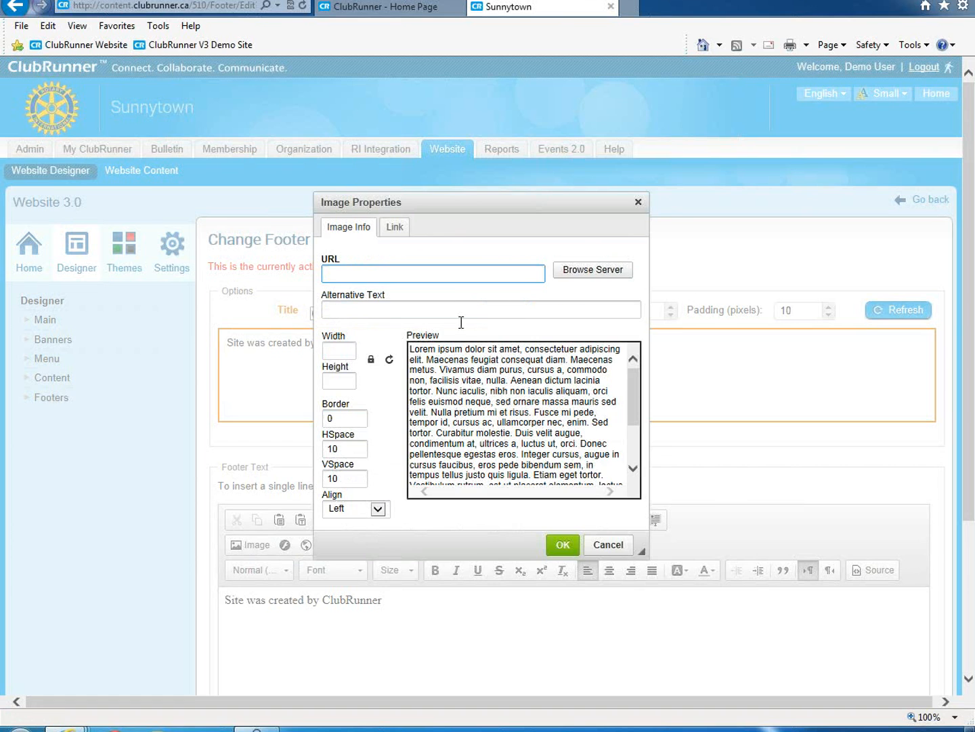
{"action": "left_click_drag", "start_coordinate": [376, 204], "coordinate": [210, 211]}
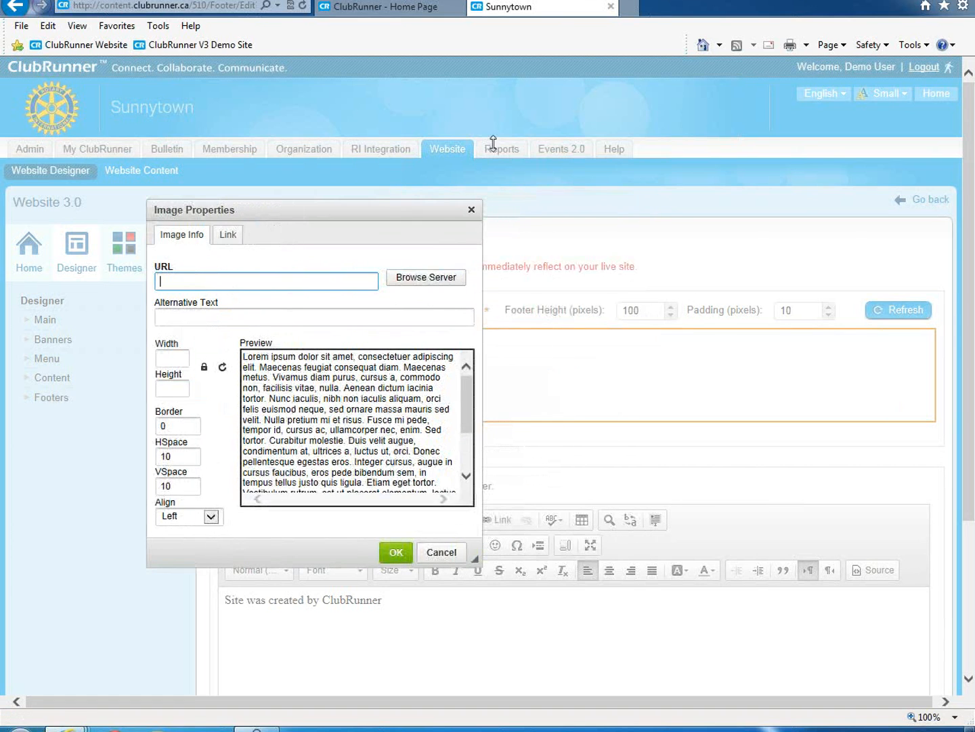
{"action": "left_click", "coordinate": [435, 279]}
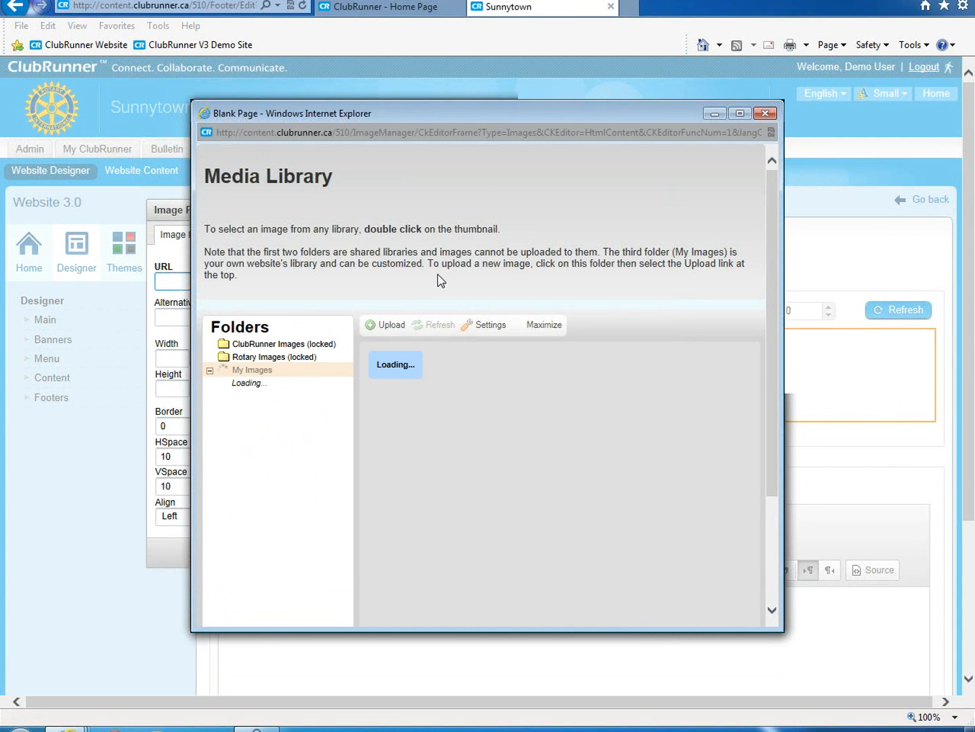
{"action": "left_click_drag", "start_coordinate": [498, 115], "coordinate": [382, 99]}
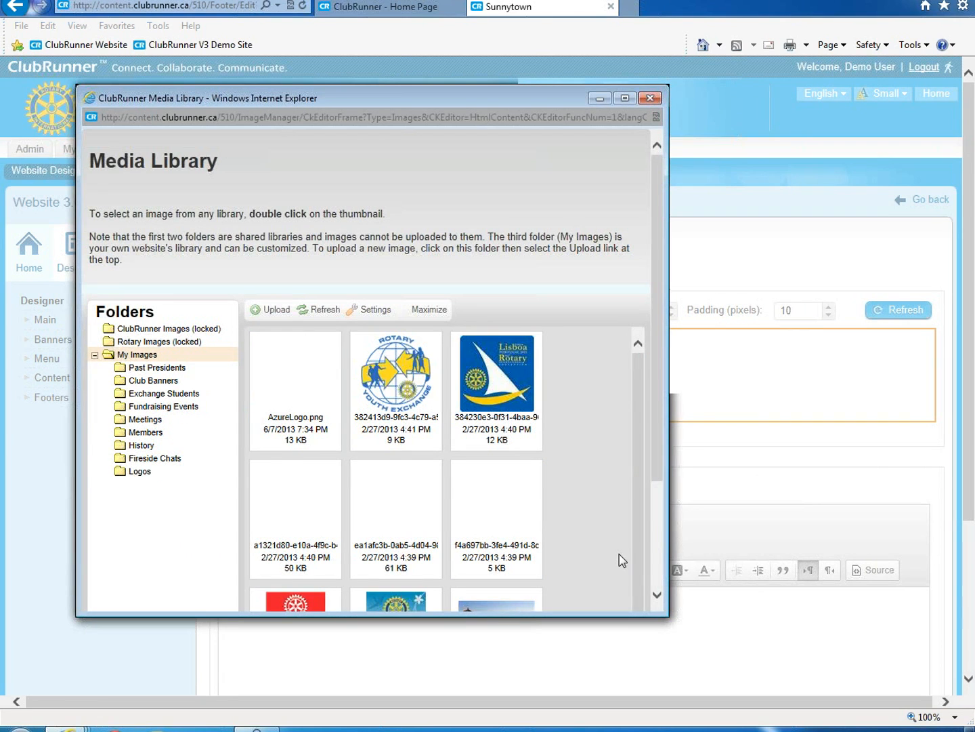
{"action": "left_click", "coordinate": [498, 370]}
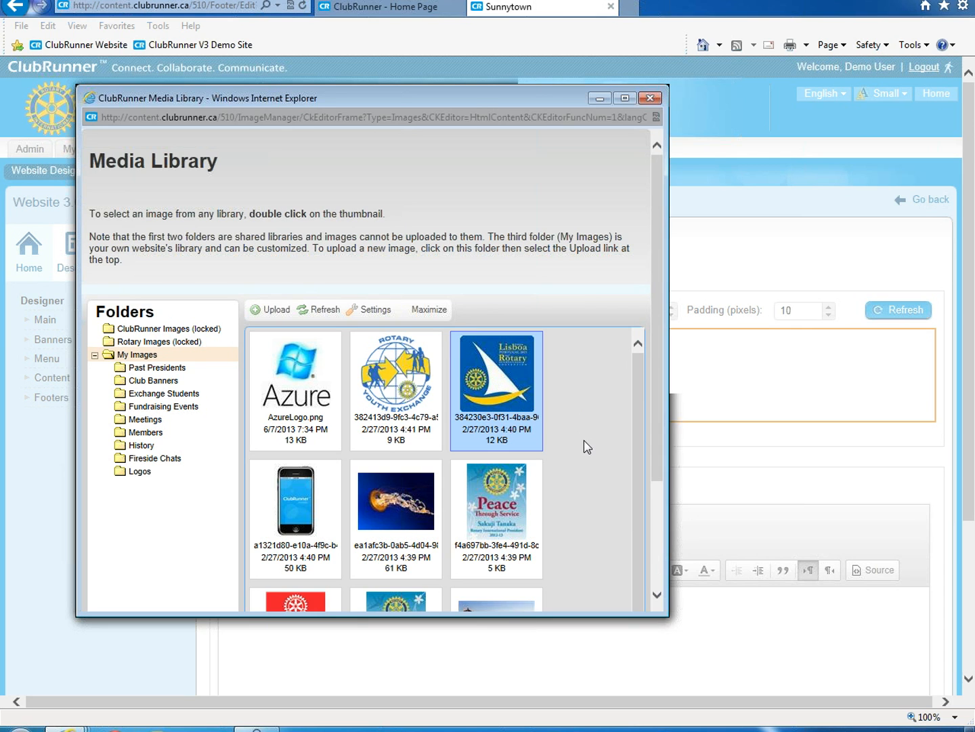
{"action": "left_click_drag", "start_coordinate": [483, 98], "coordinate": [418, 126]}
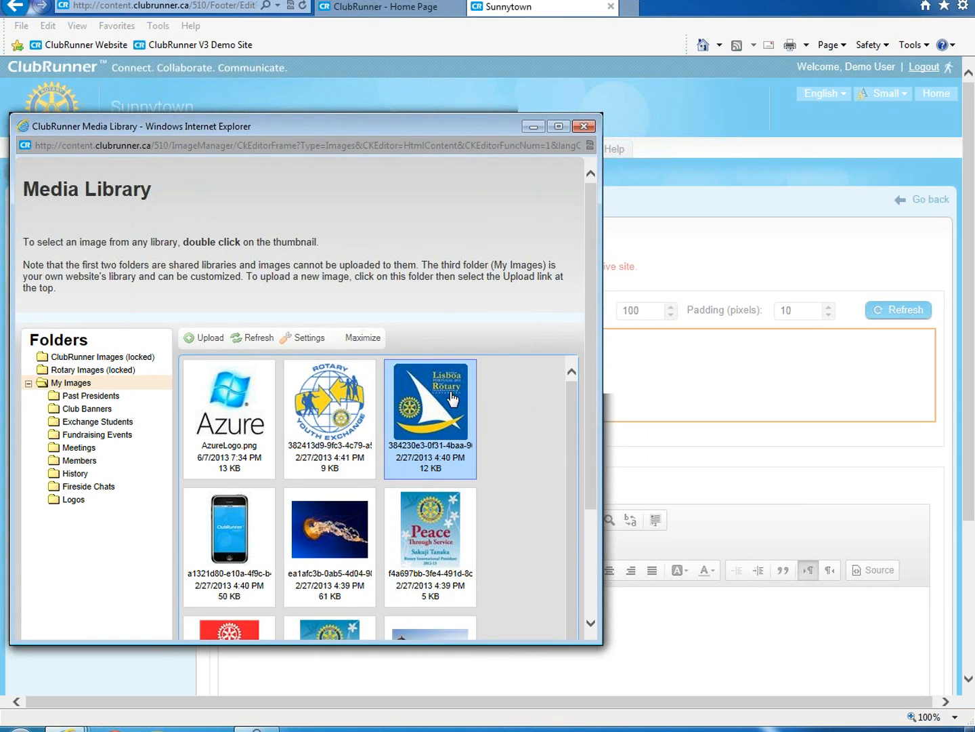
{"action": "left_click", "coordinate": [325, 405]}
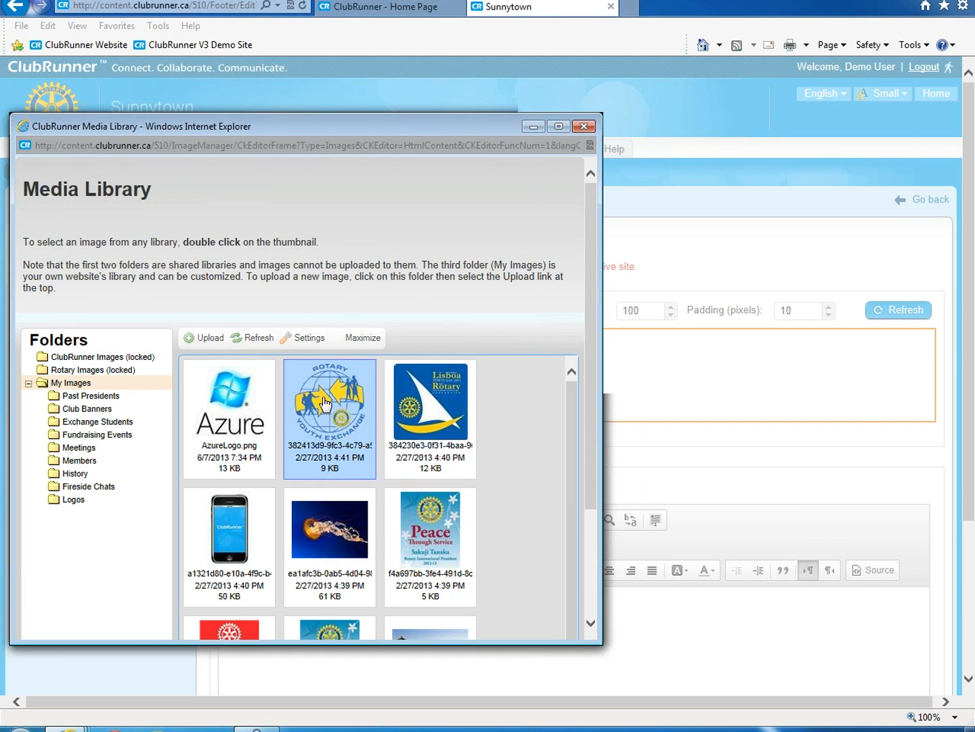
{"action": "left_click", "coordinate": [421, 410]}
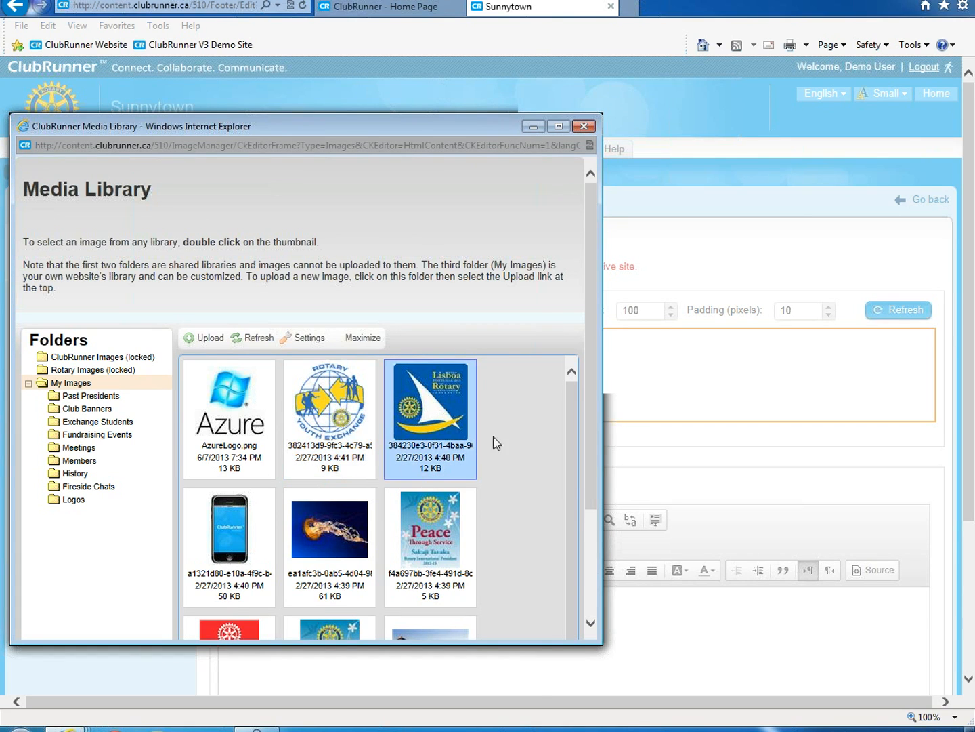
{"action": "left_click_drag", "start_coordinate": [441, 125], "coordinate": [328, 219]}
{"action": "left_click", "coordinate": [463, 214]}
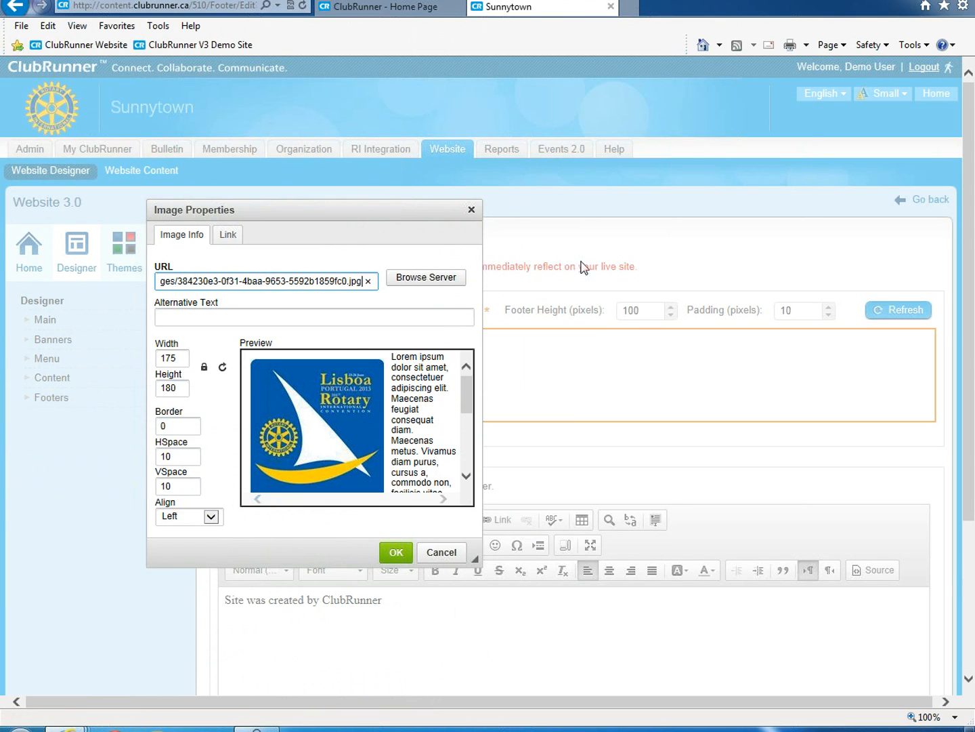
- Review the folder management options for My Images and its History subfolder in the Media Library
{"action": "left_click", "coordinate": [426, 277]}
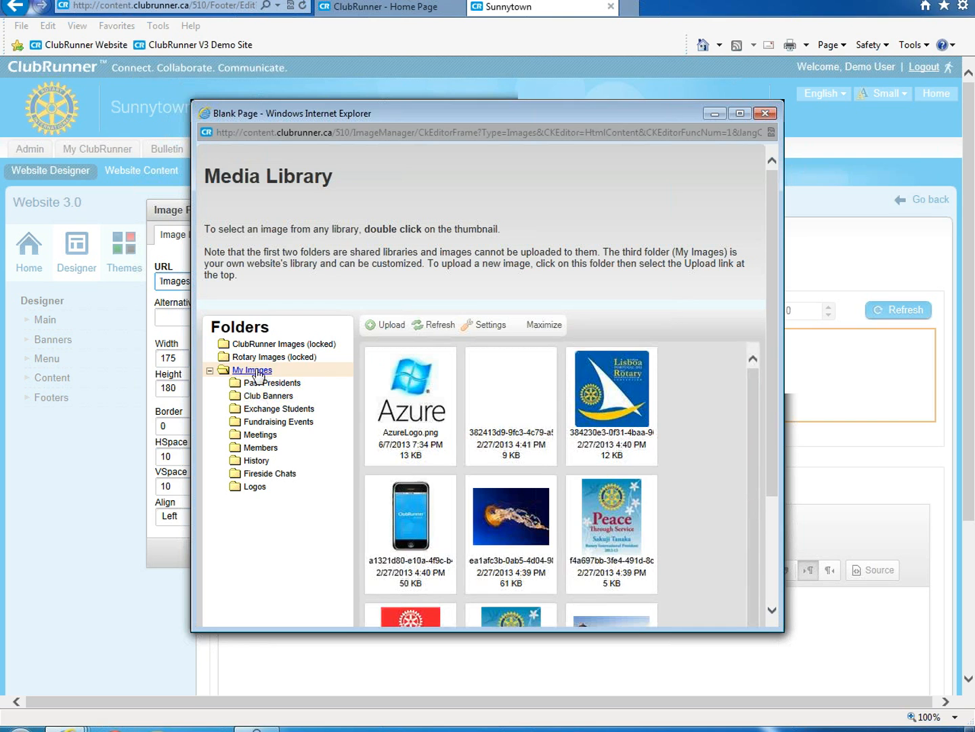
{"action": "right_click", "coordinate": [256, 371]}
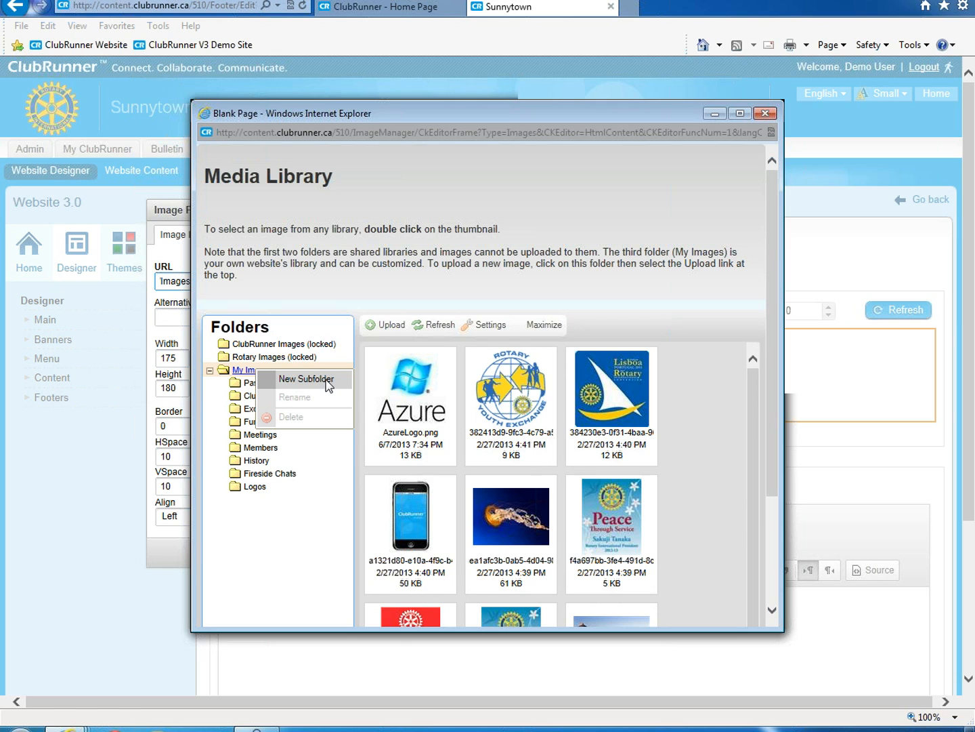
{"action": "right_click", "coordinate": [250, 462]}
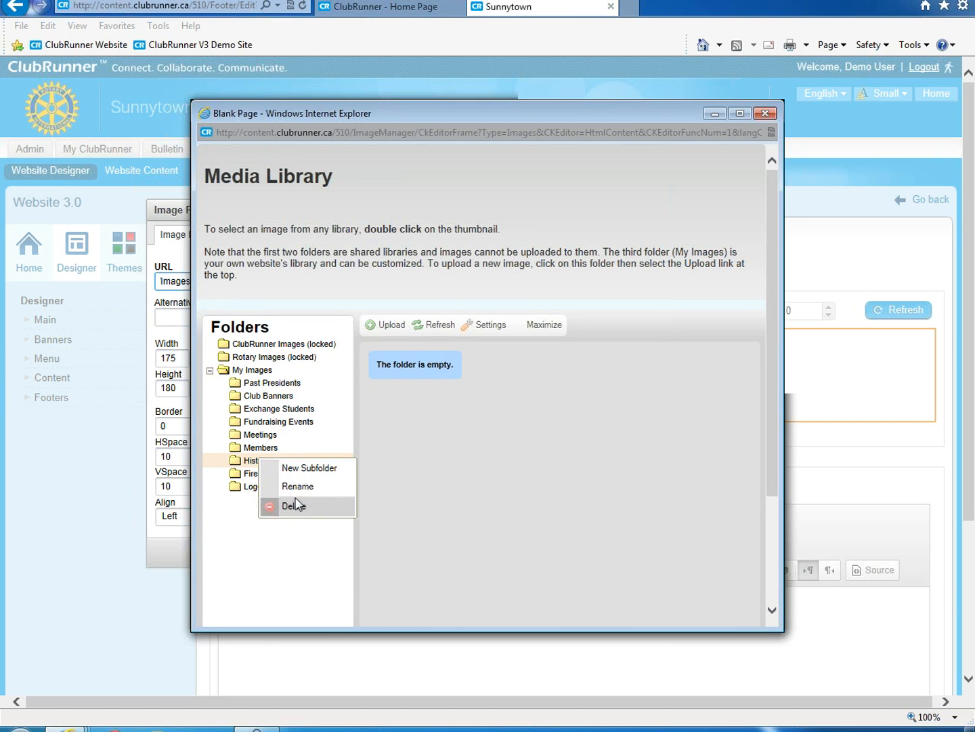
{"action": "left_click_drag", "start_coordinate": [525, 112], "coordinate": [195, 167]}
{"action": "left_click", "coordinate": [434, 166]}
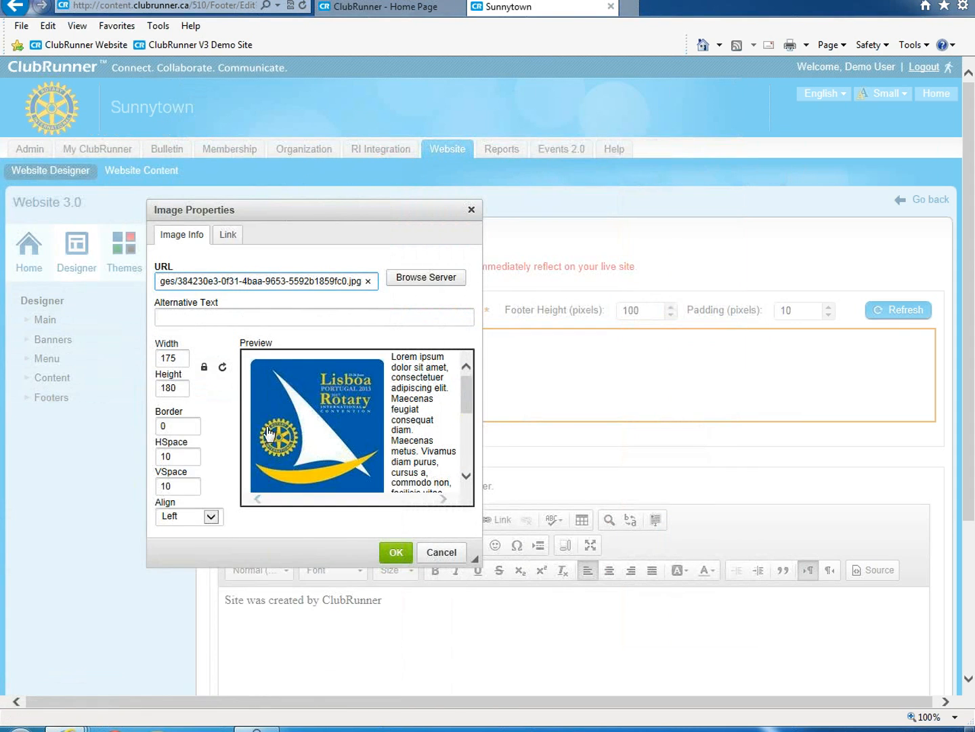
- Set the image's width to 150 and its alignment to <not set>
{"action": "double_click", "coordinate": [181, 359]}
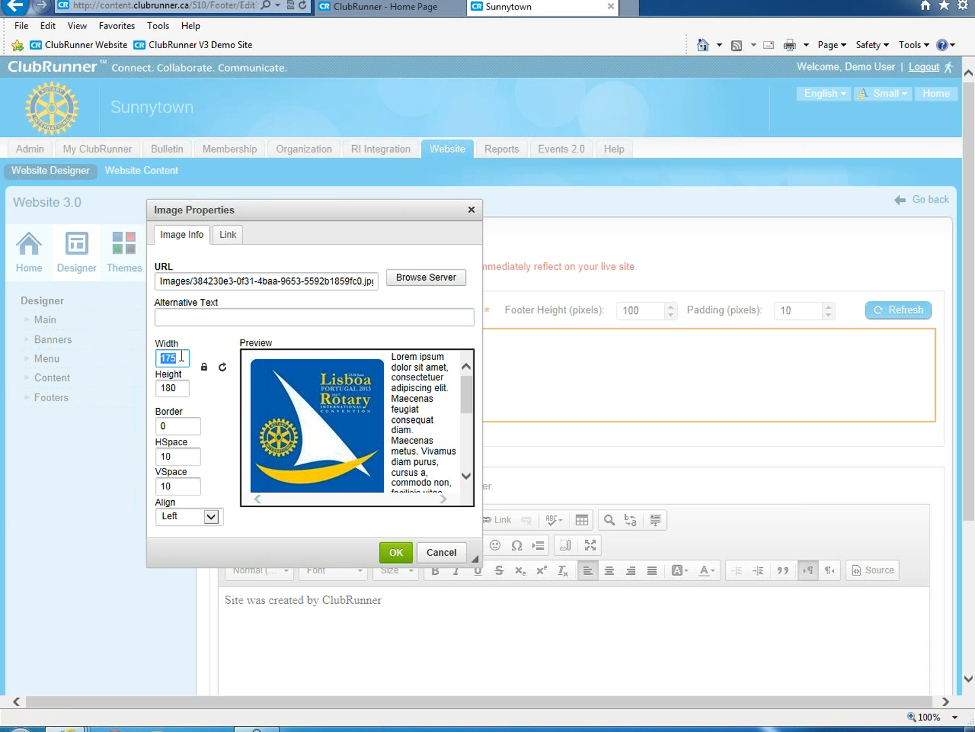
{"action": "type", "text": "150"}
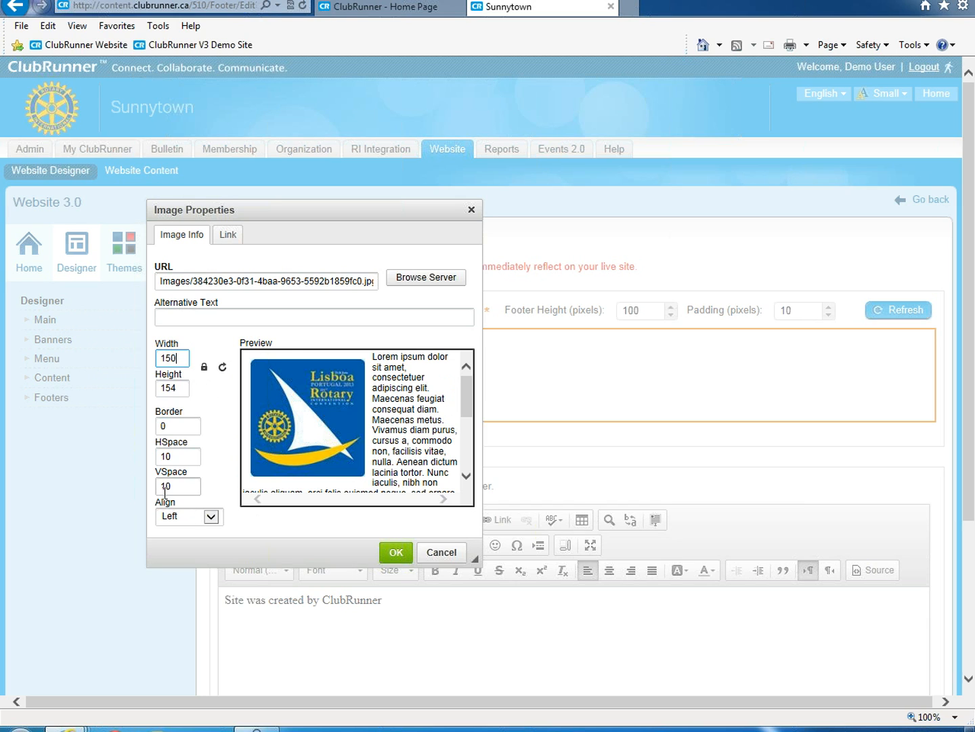
{"action": "left_click", "coordinate": [212, 517]}
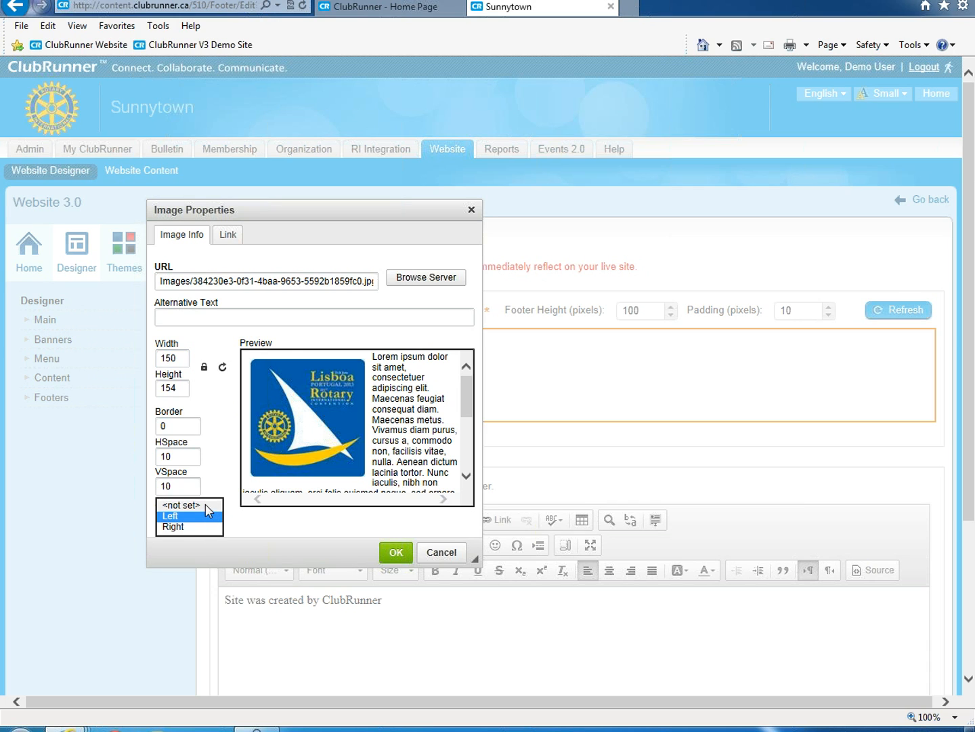
{"action": "left_click", "coordinate": [195, 506]}
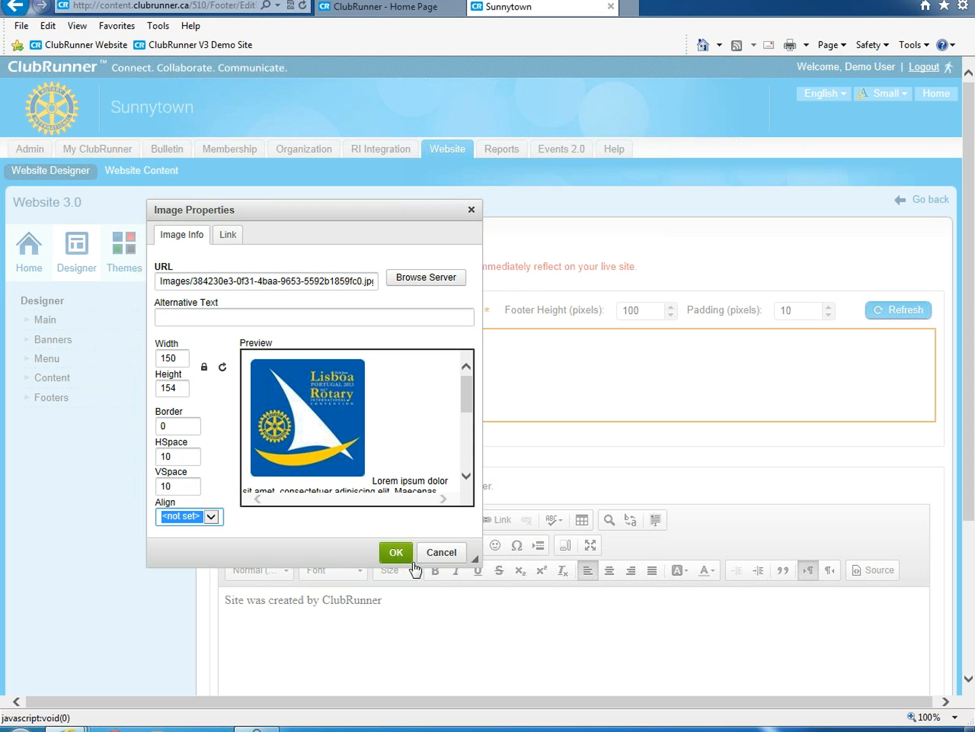
- Set the image's horizontal and vertical spacing to 0 and insert it into the footer text
{"action": "double_click", "coordinate": [177, 458]}
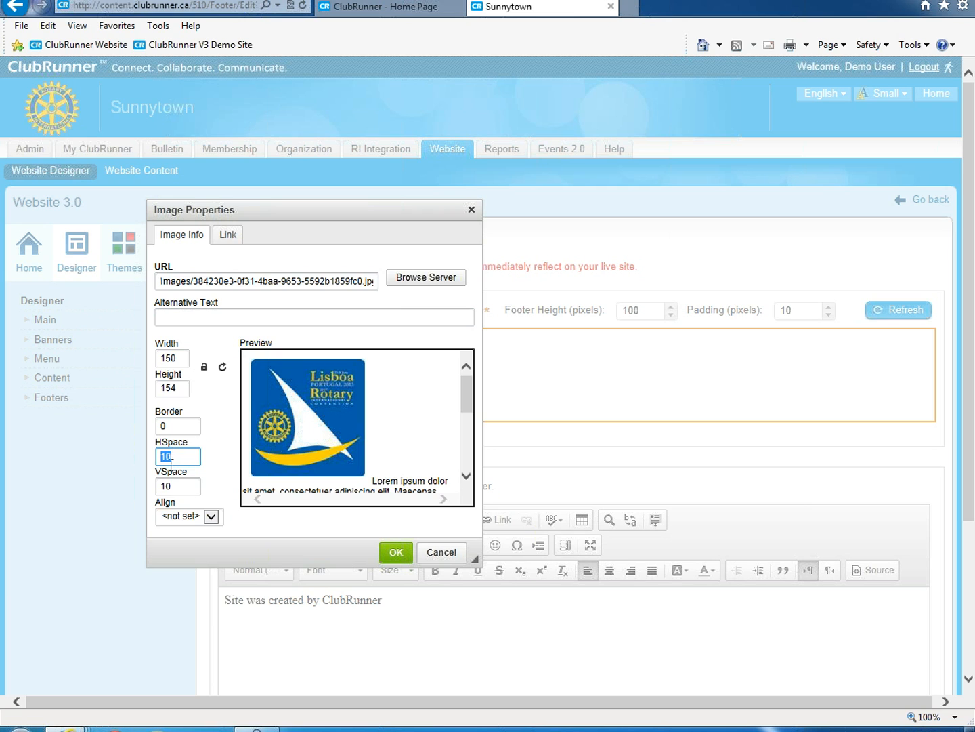
{"action": "type", "text": "0"}
{"action": "key", "text": "Tab"}
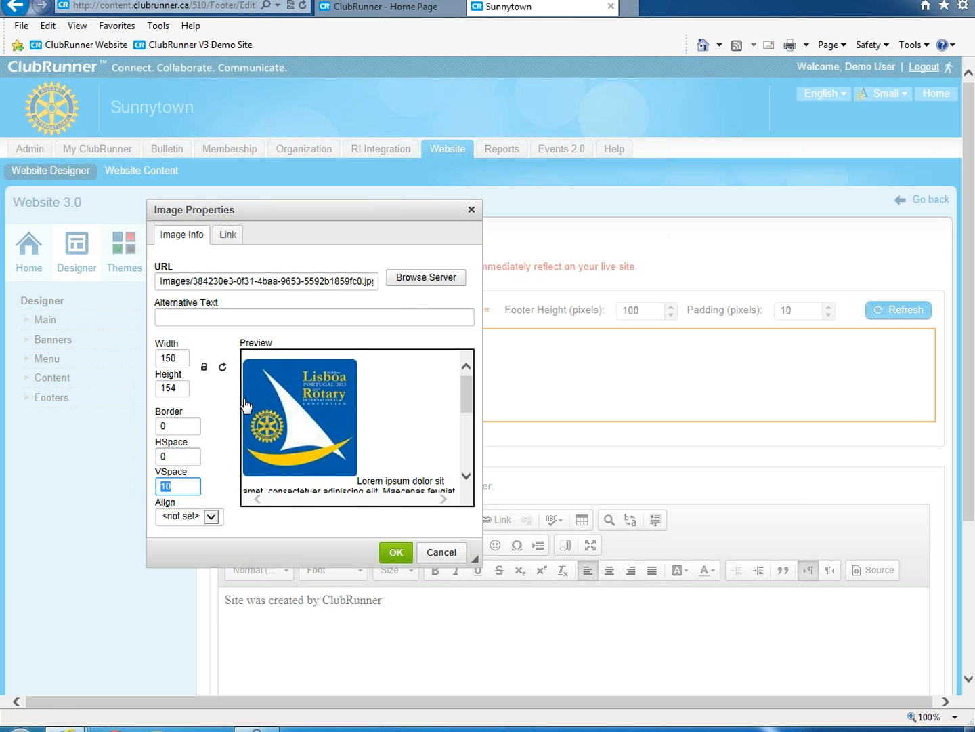
{"action": "type", "text": "0"}
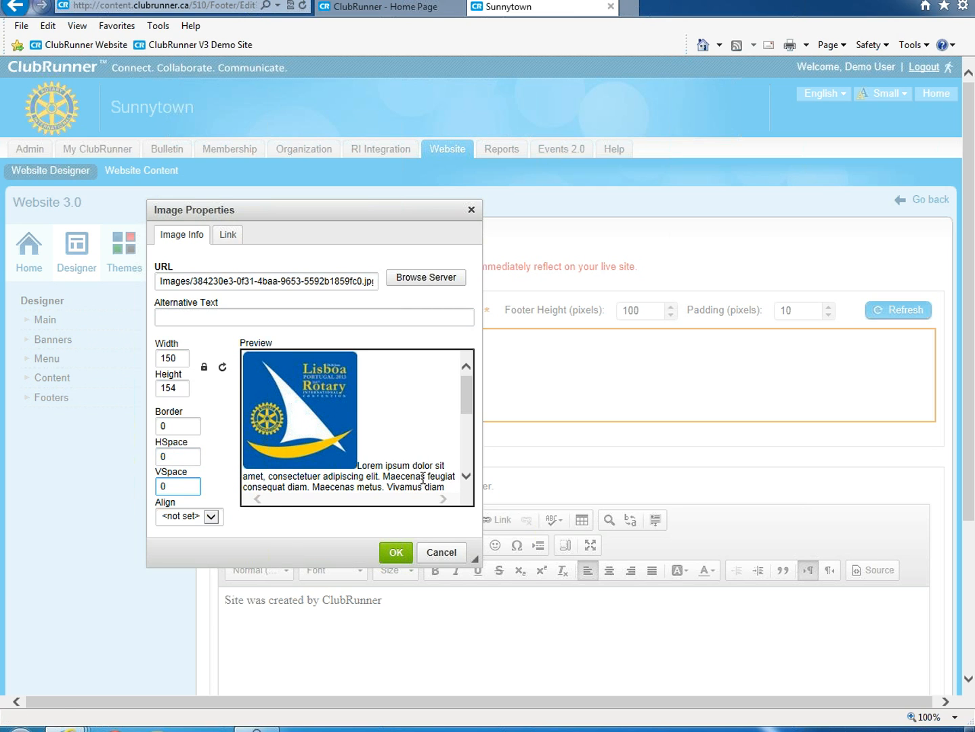
{"action": "left_click", "coordinate": [394, 553]}
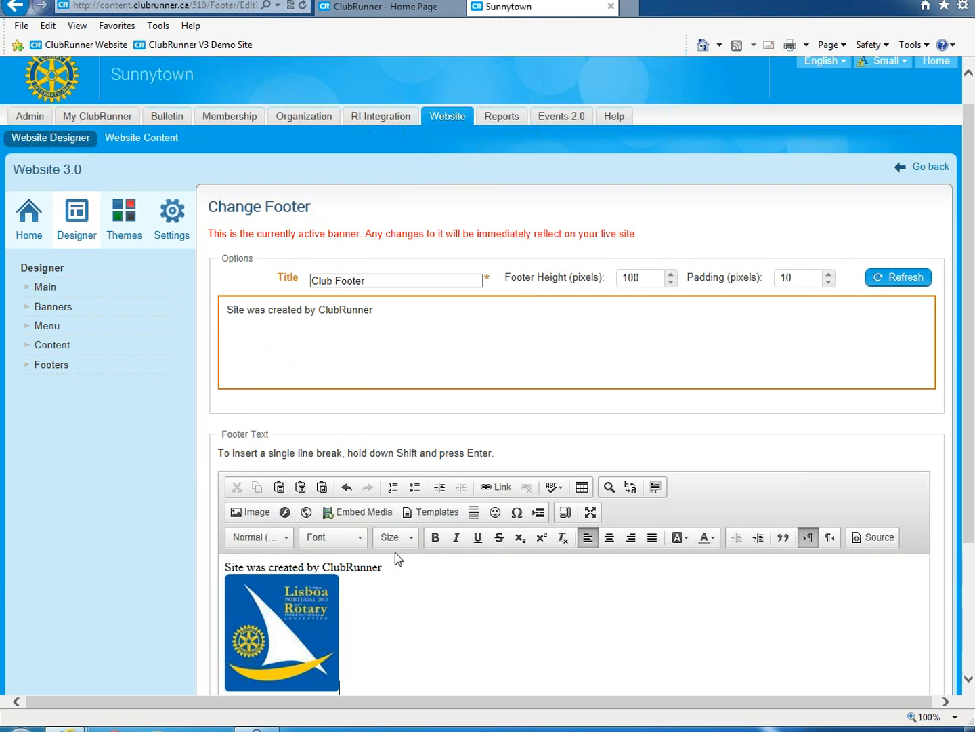
- Refresh the footer preview to include the inserted image
{"action": "scroll", "coordinate": [353, 592], "scroll_direction": "down", "scroll_amount": 3}
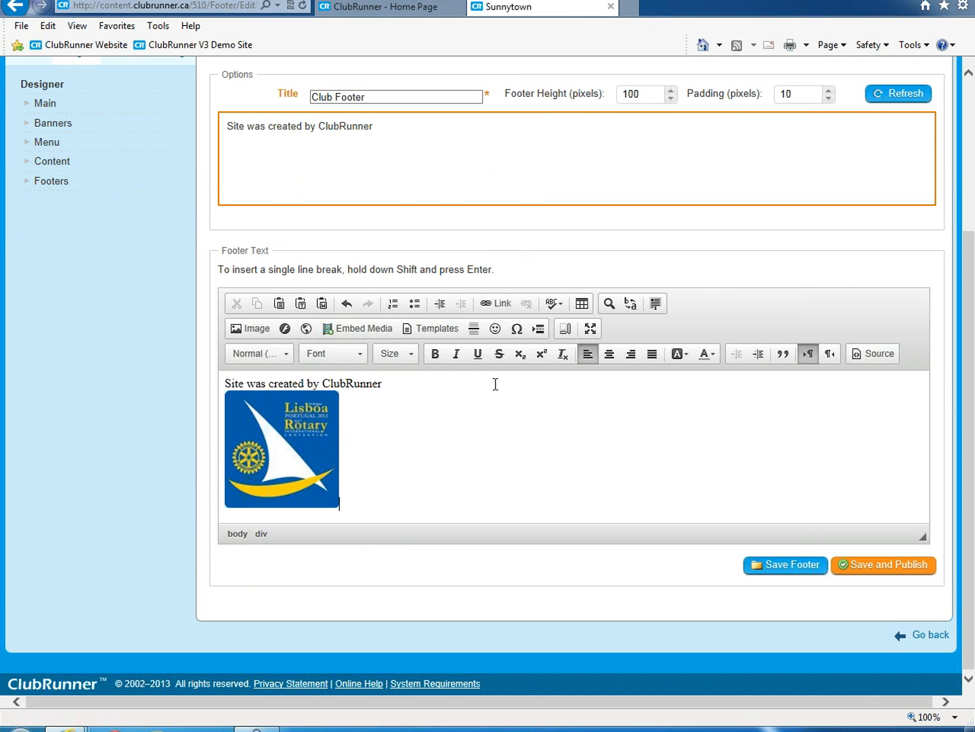
{"action": "scroll", "coordinate": [515, 429], "scroll_direction": "up", "scroll_amount": 3}
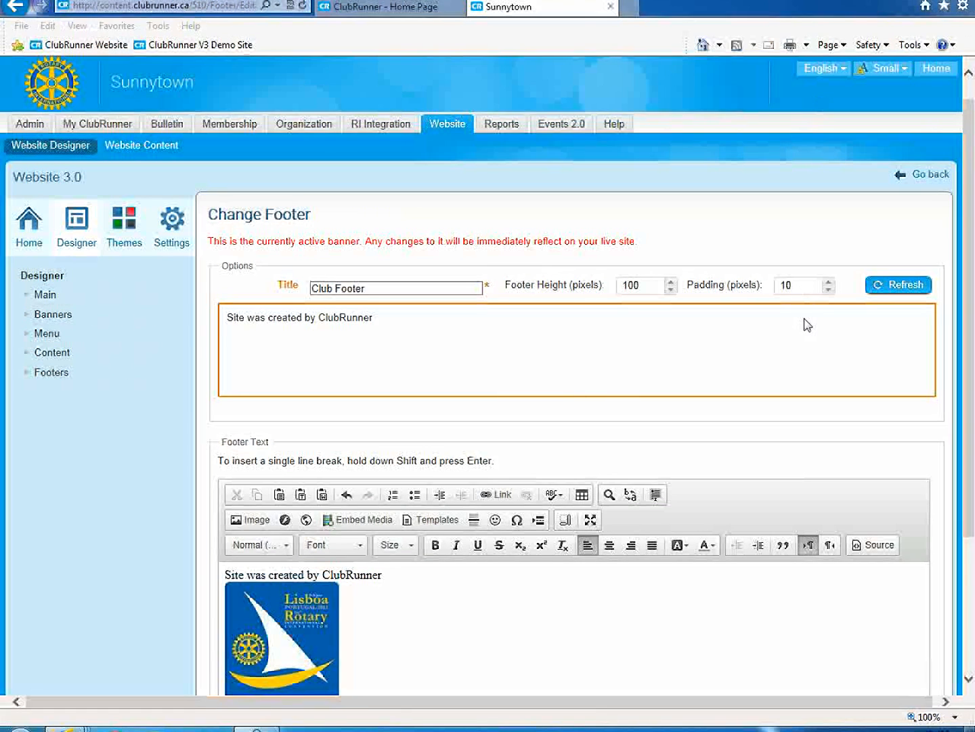
{"action": "left_click", "coordinate": [896, 285]}
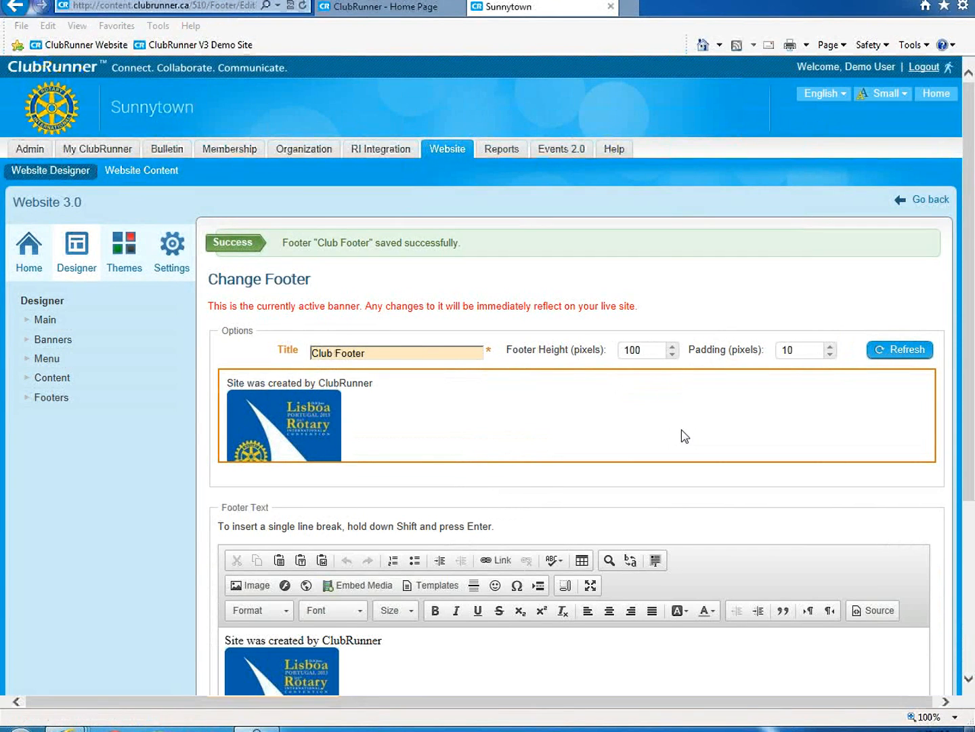
- Try footer heights of 135 and 150 pixels, refreshing the preview after each
{"action": "left_click_drag", "start_coordinate": [641, 349], "coordinate": [613, 355]}
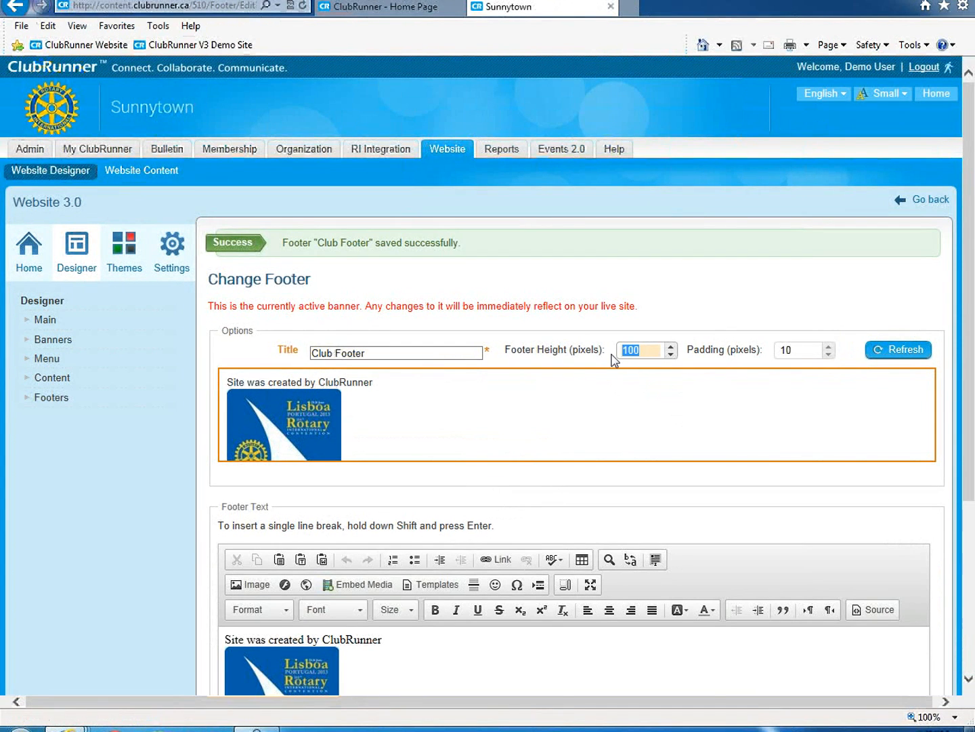
{"action": "type", "text": "135"}
{"action": "left_click", "coordinate": [898, 356]}
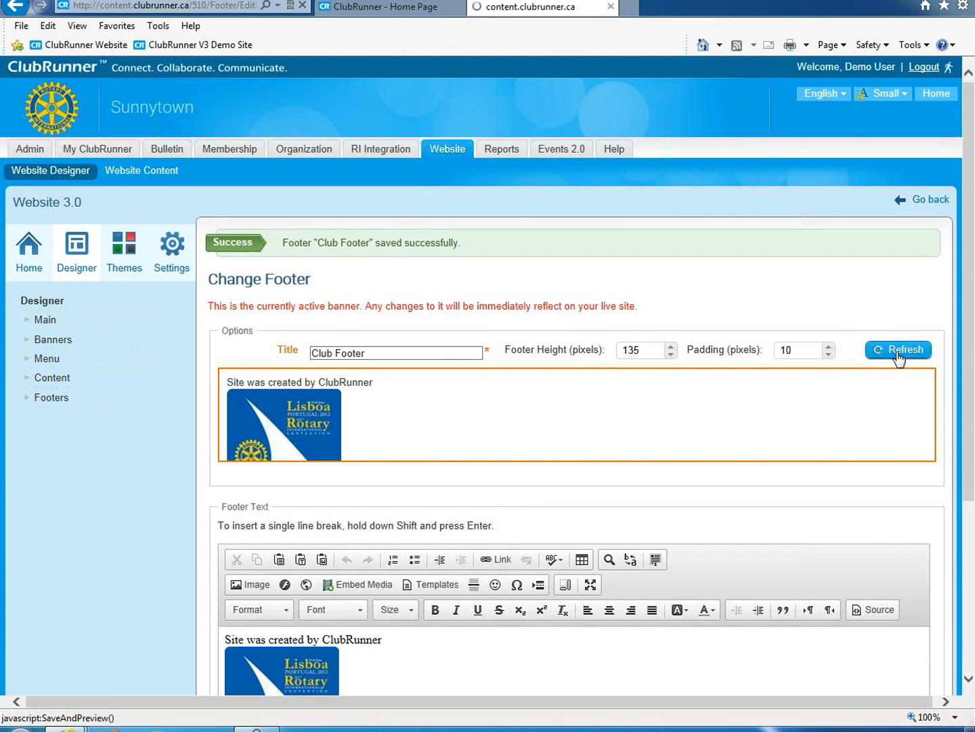
{"action": "key", "text": "Tab"}
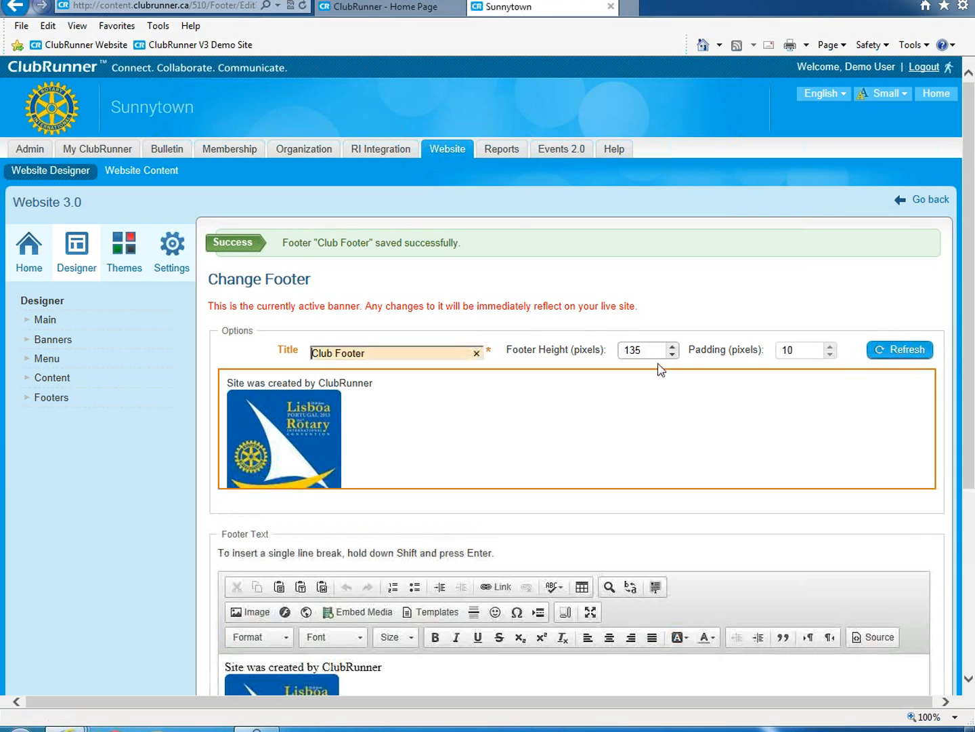
{"action": "type", "text": "150"}
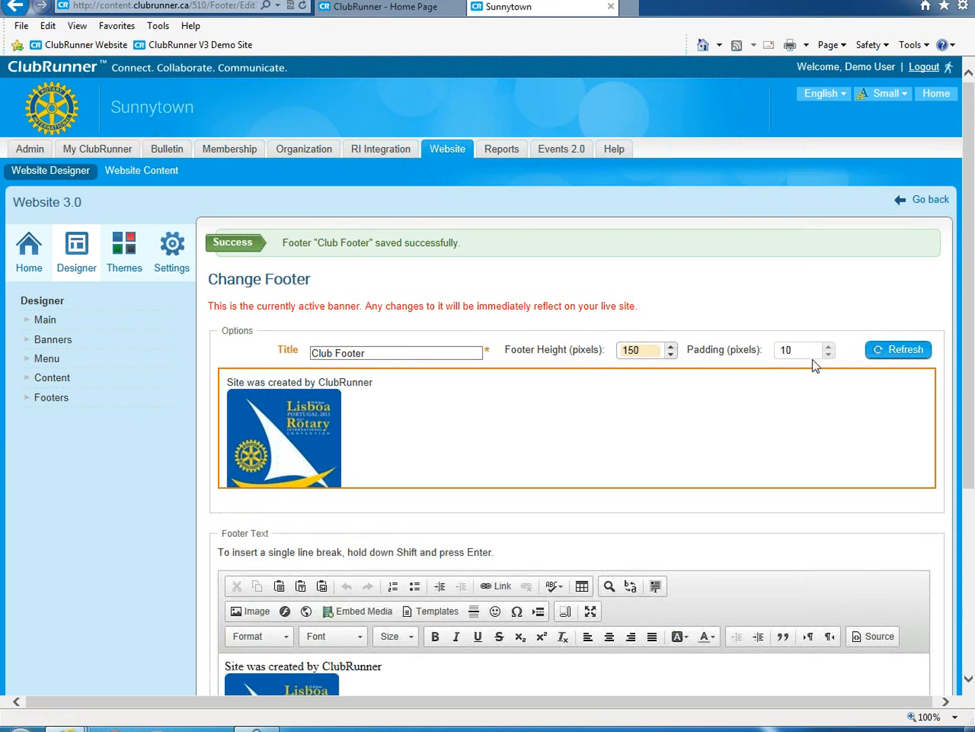
{"action": "left_click", "coordinate": [882, 352]}
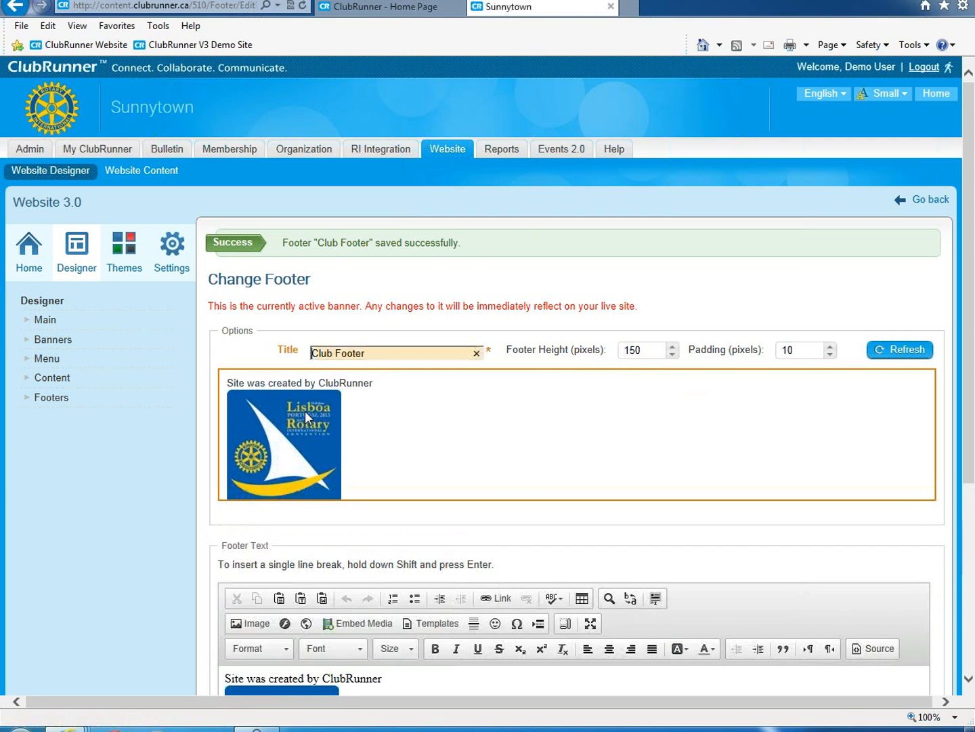
- Set the footer height to 175 pixels, refresh the preview, and save and publish the footer
{"action": "key", "text": "Tab"}
{"action": "type", "text": "175"}
{"action": "left_click", "coordinate": [886, 354]}
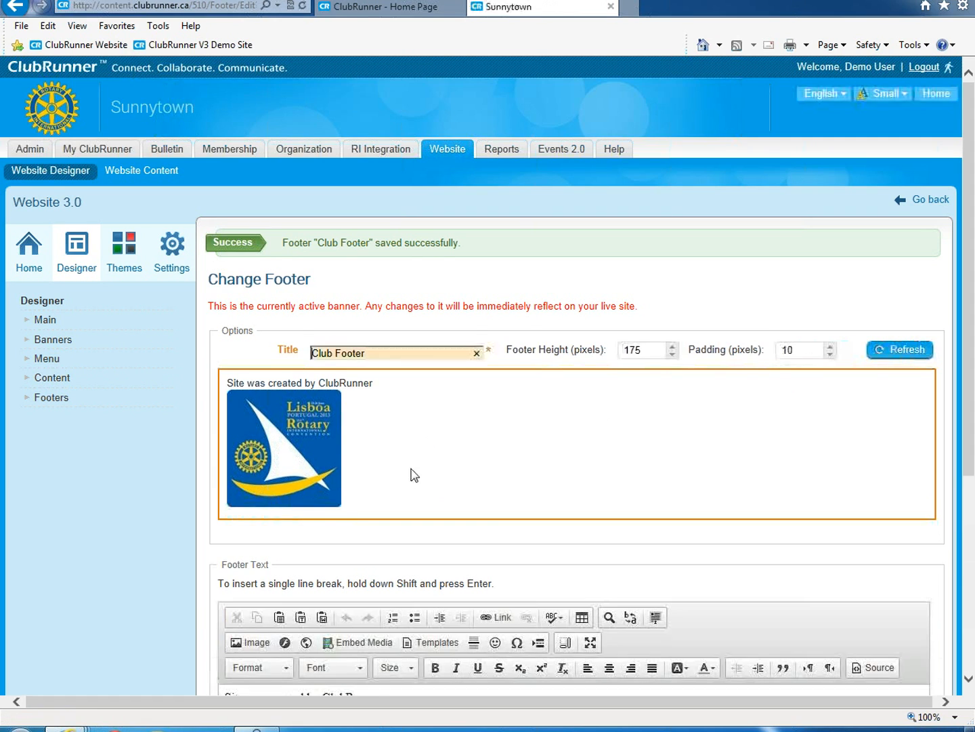
{"action": "scroll", "coordinate": [435, 439], "scroll_direction": "down", "scroll_amount": 5}
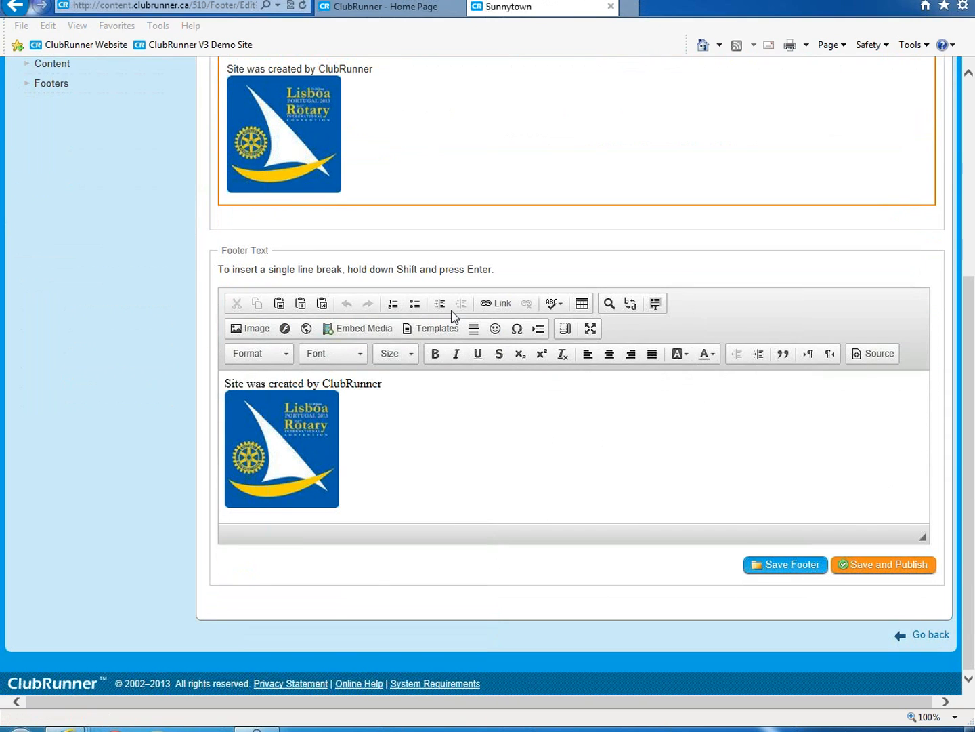
{"action": "left_click", "coordinate": [901, 569]}
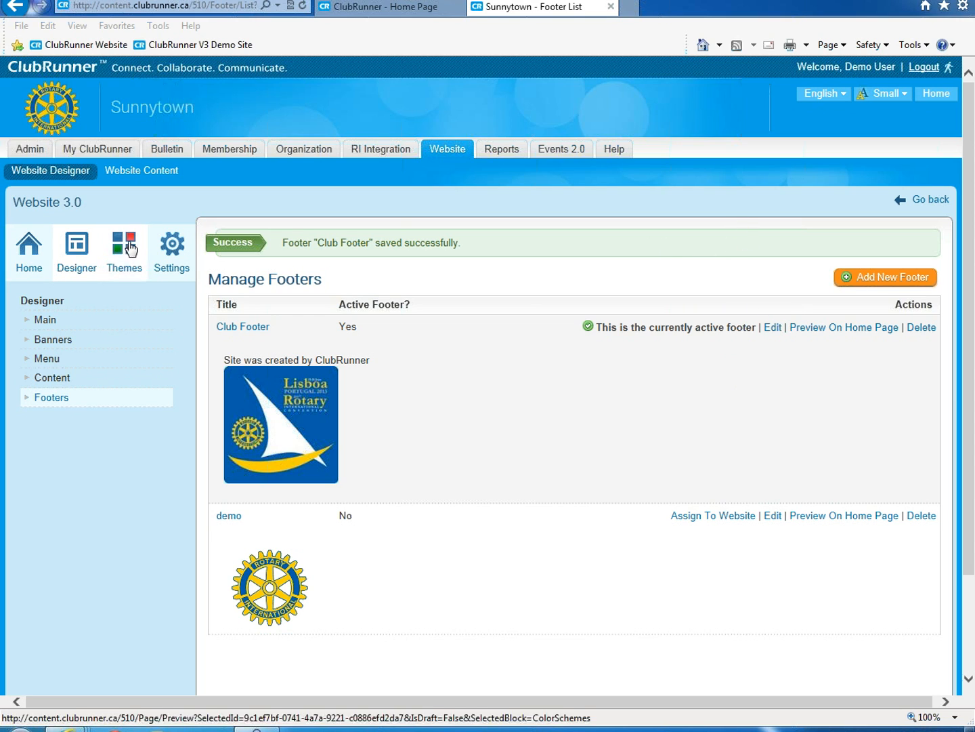
- Open the Home Page content in the Page Designer and show the global custom widgets
{"action": "left_click", "coordinate": [44, 260]}
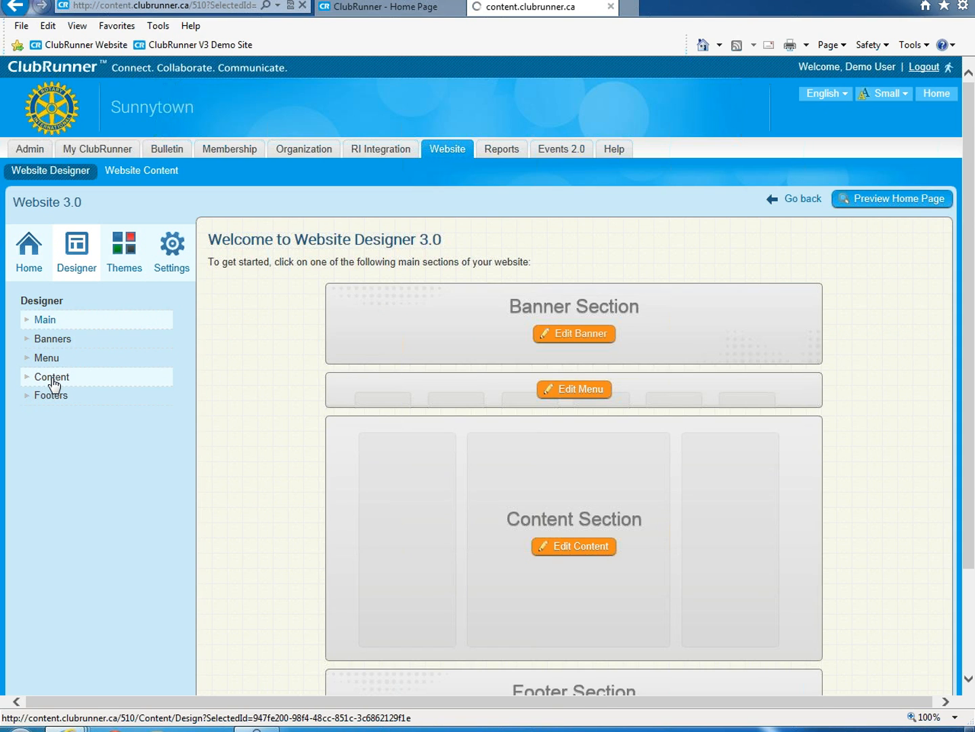
{"action": "left_click", "coordinate": [75, 360]}
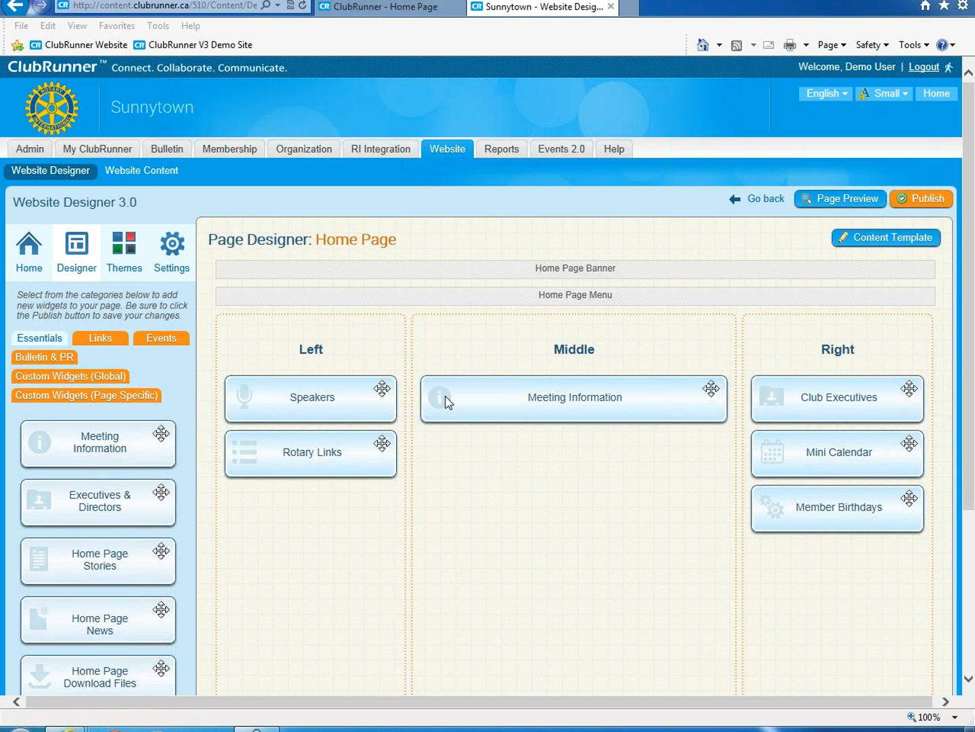
{"action": "left_click", "coordinate": [72, 378]}
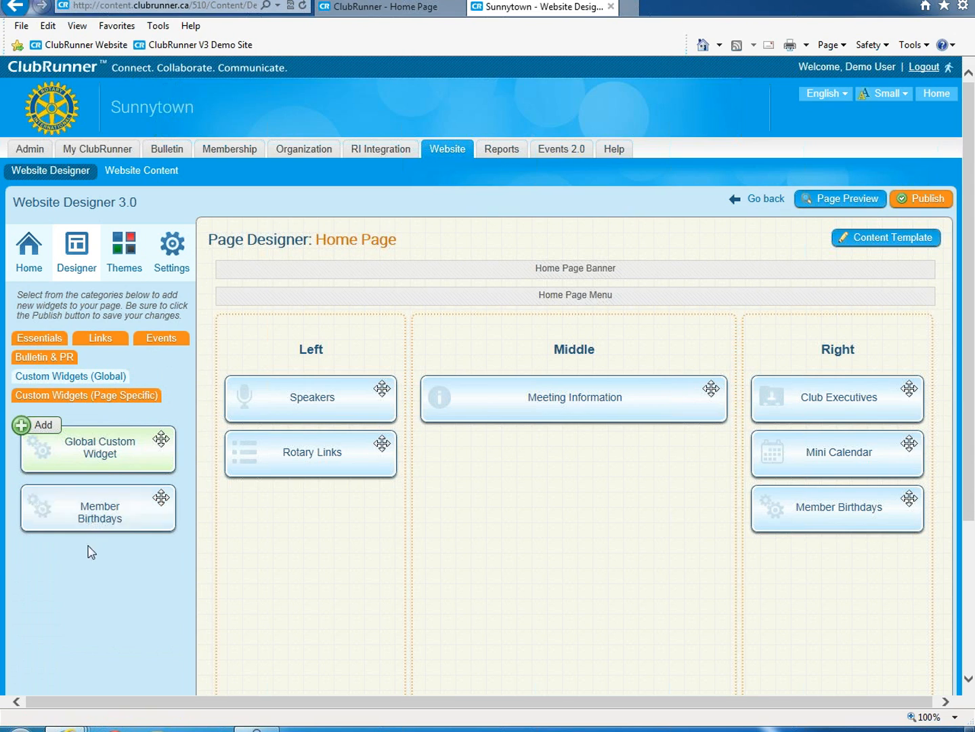
- Add a global custom widget to the home page's Left column and insert AzureLogo.png from the My Images folder into its content
{"action": "left_click_drag", "start_coordinate": [74, 447], "coordinate": [287, 513]}
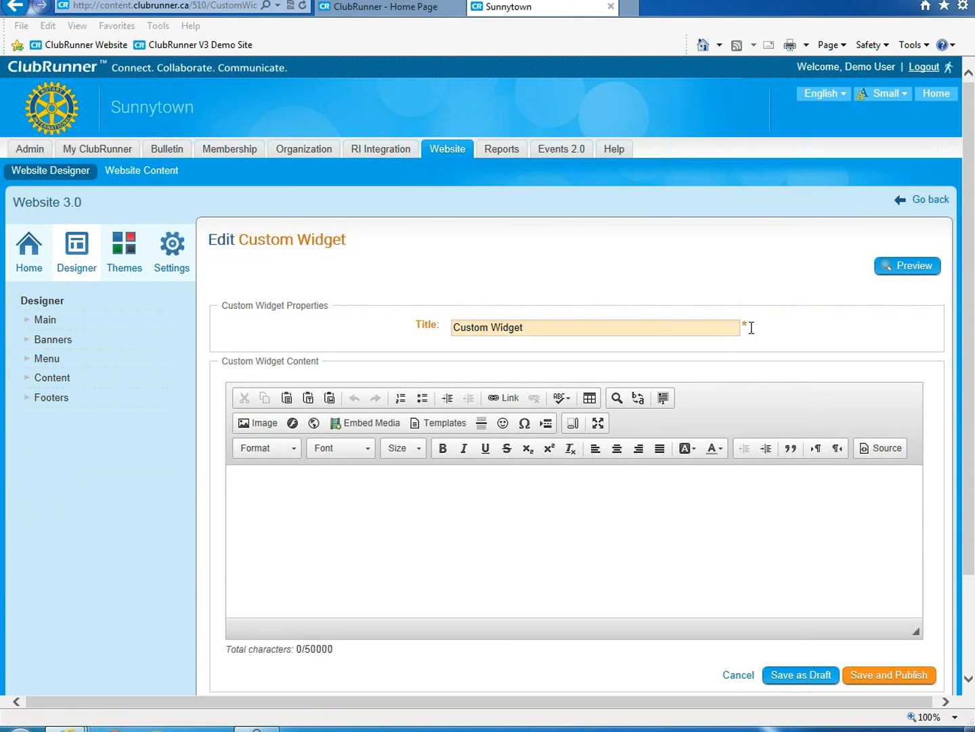
{"action": "left_click", "coordinate": [424, 491]}
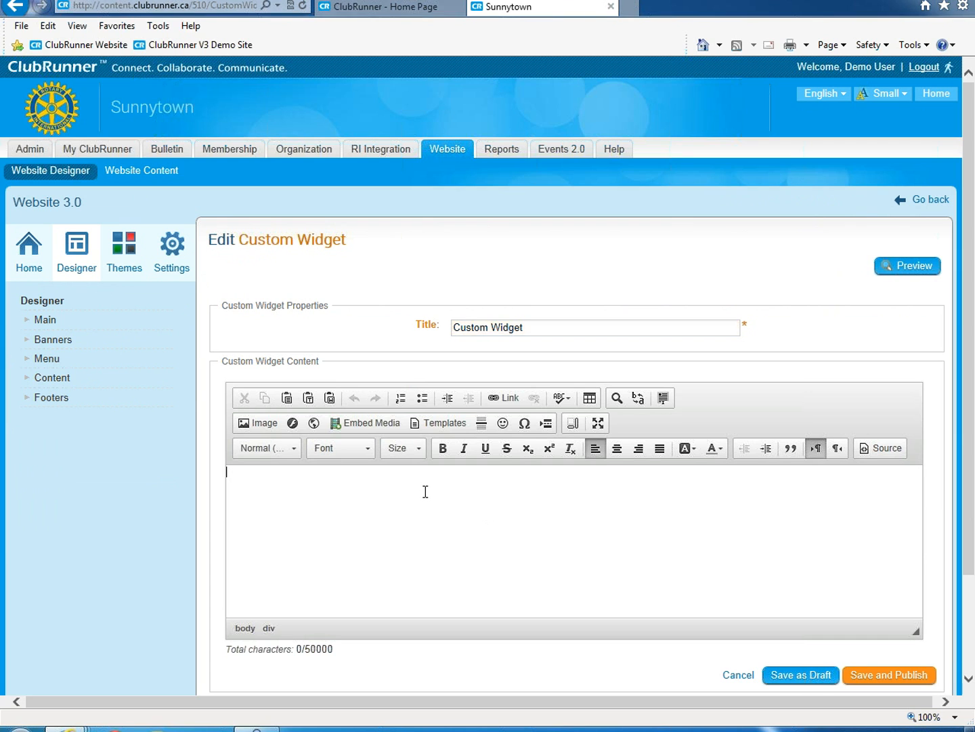
{"action": "left_click", "coordinate": [260, 424]}
{"action": "left_click", "coordinate": [620, 275]}
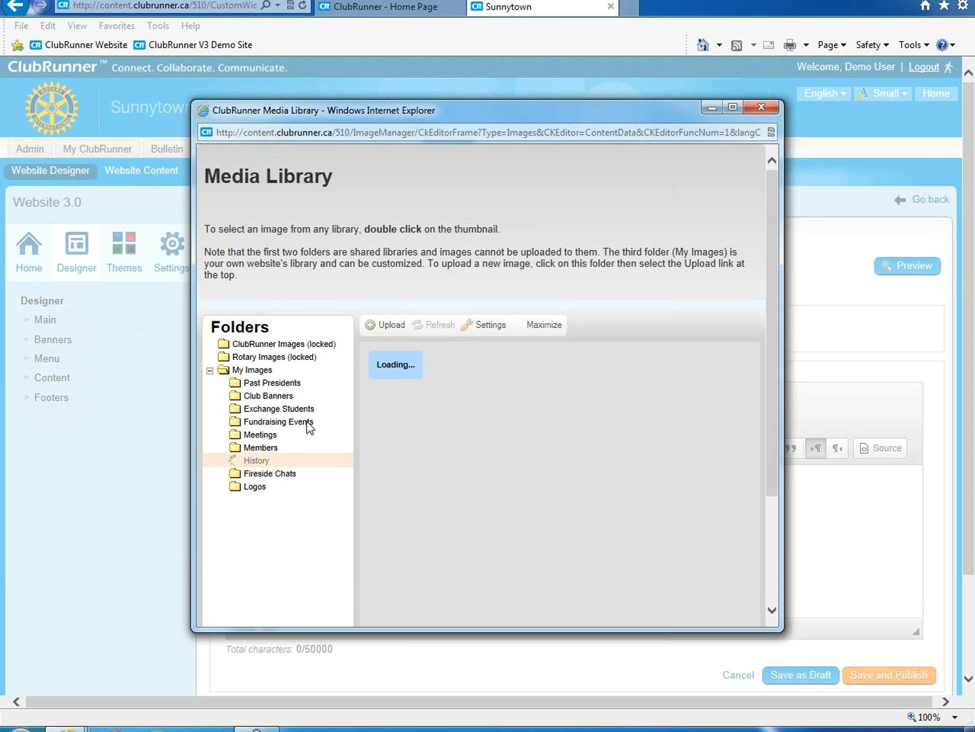
{"action": "left_click", "coordinate": [259, 371]}
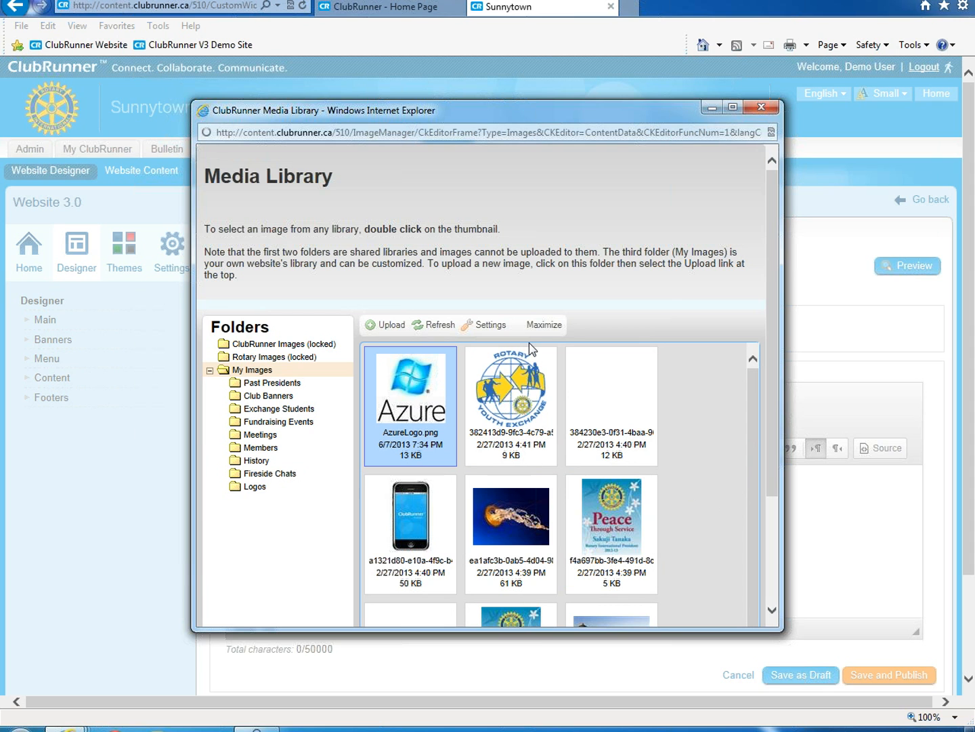
{"action": "left_click_drag", "start_coordinate": [564, 109], "coordinate": [504, 173]}
{"action": "left_click", "coordinate": [702, 172]}
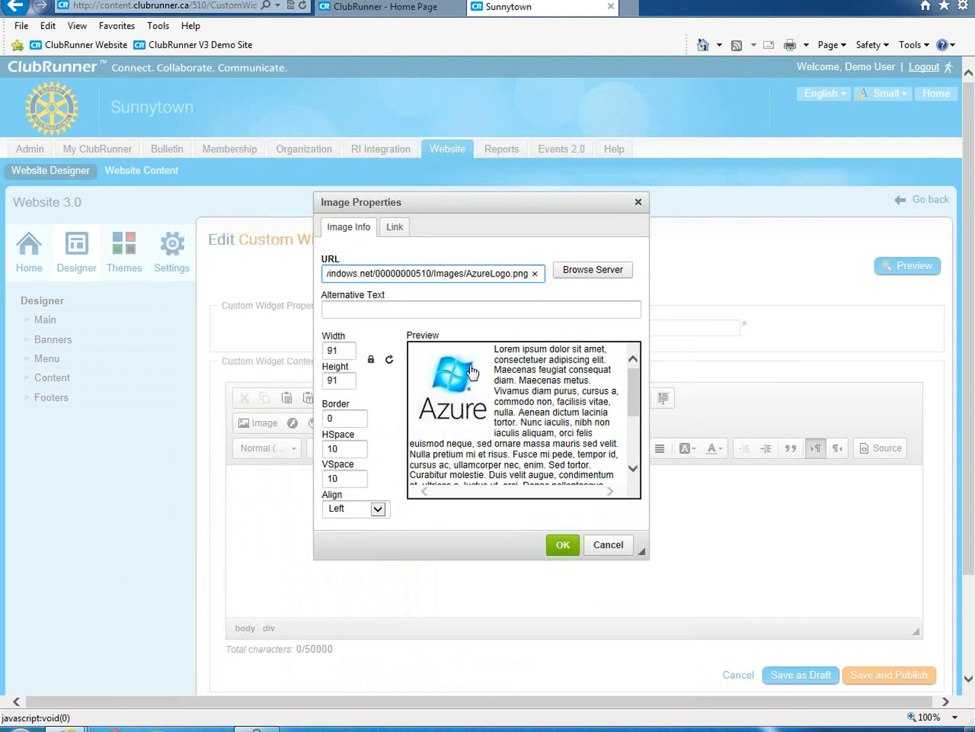
{"action": "left_click", "coordinate": [569, 545]}
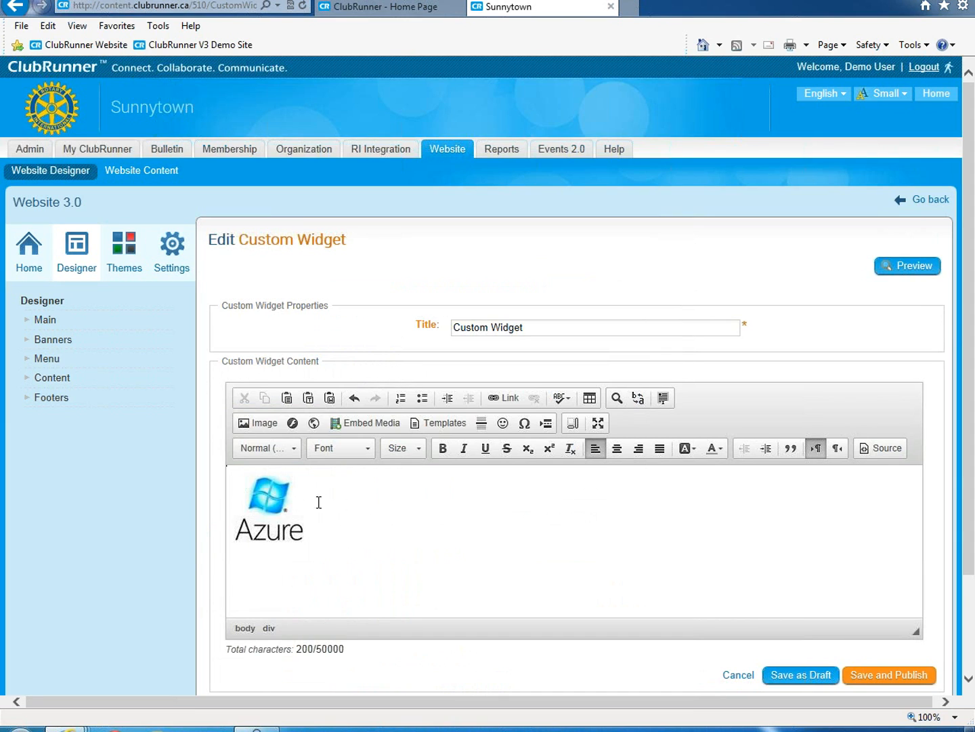
{"action": "right_click", "coordinate": [262, 496]}
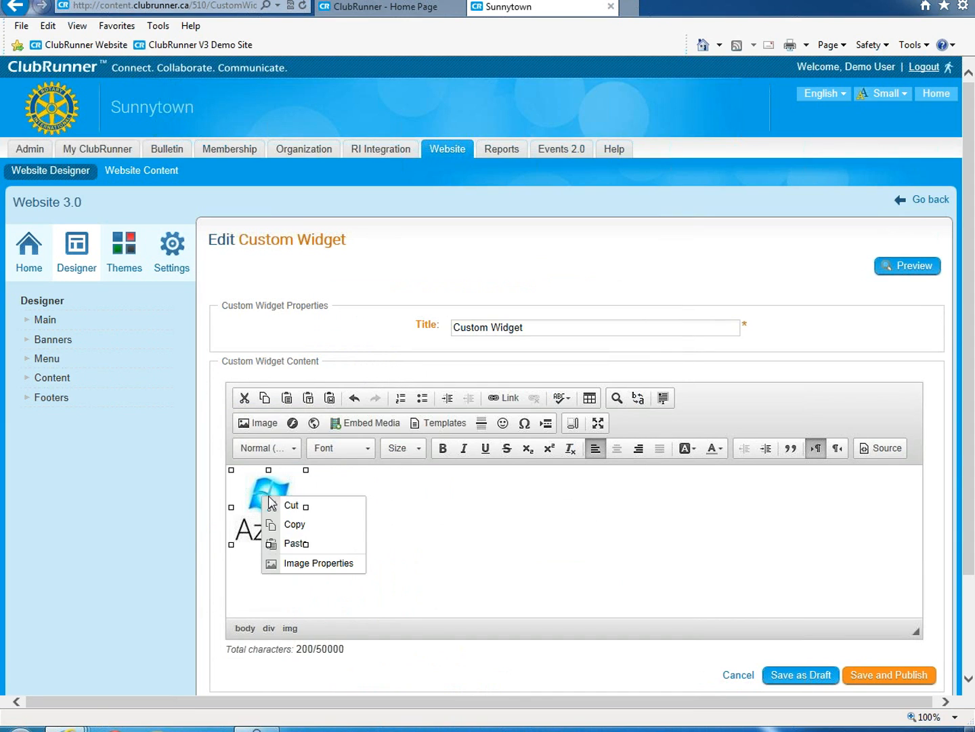
{"action": "left_click", "coordinate": [326, 566]}
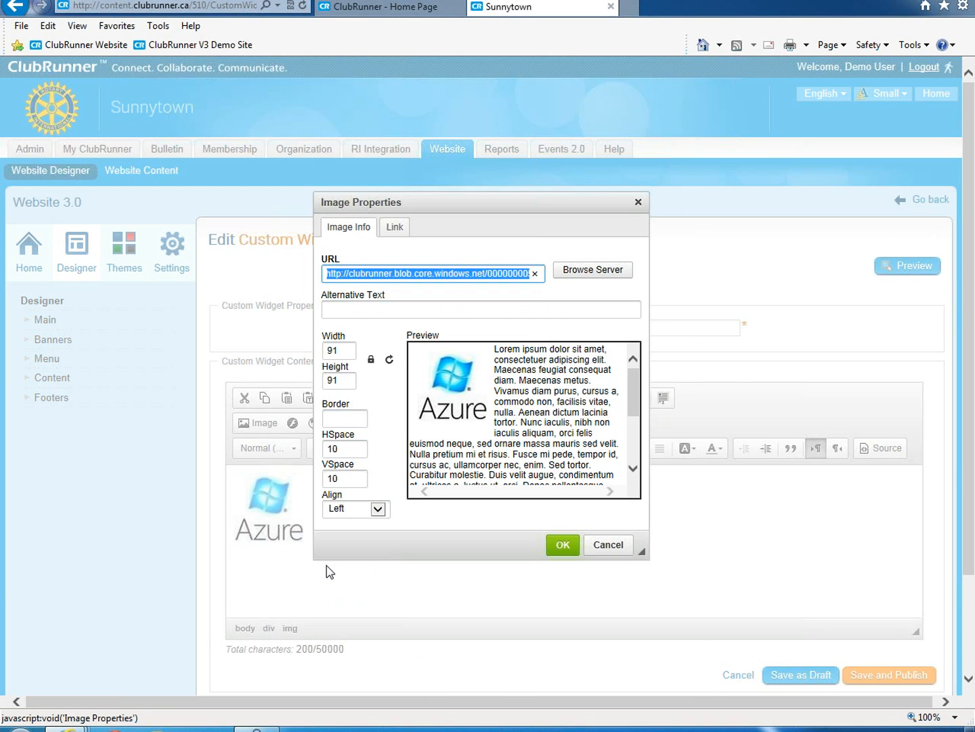
{"action": "left_click", "coordinate": [395, 229]}
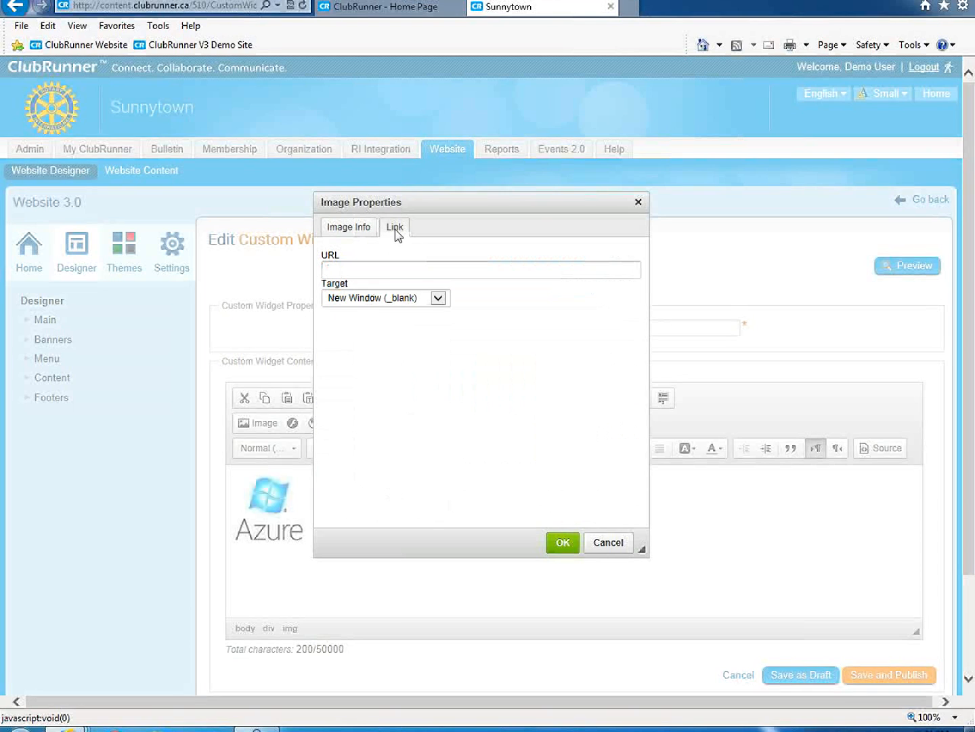
{"action": "left_click", "coordinate": [395, 271]}
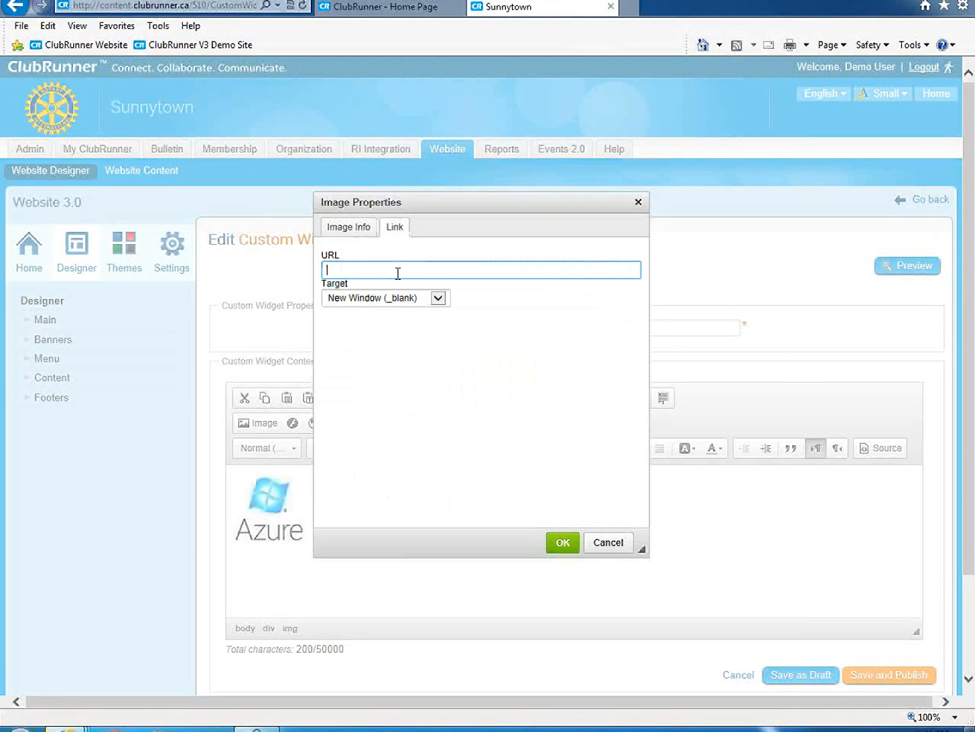
{"action": "type", "text": "www.clubrunner.ca"}
{"action": "left_click", "coordinate": [561, 544]}
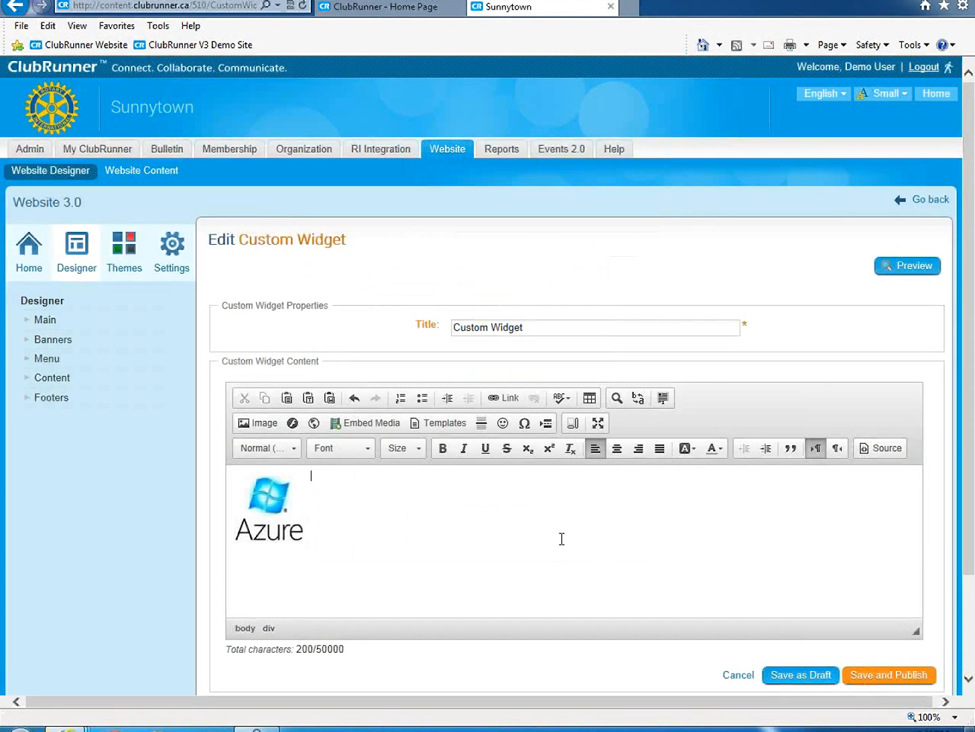
- Examine the options available for editing or removing the link on the Azure logo image
{"action": "scroll", "coordinate": [554, 519], "scroll_direction": "down", "scroll_amount": 2}
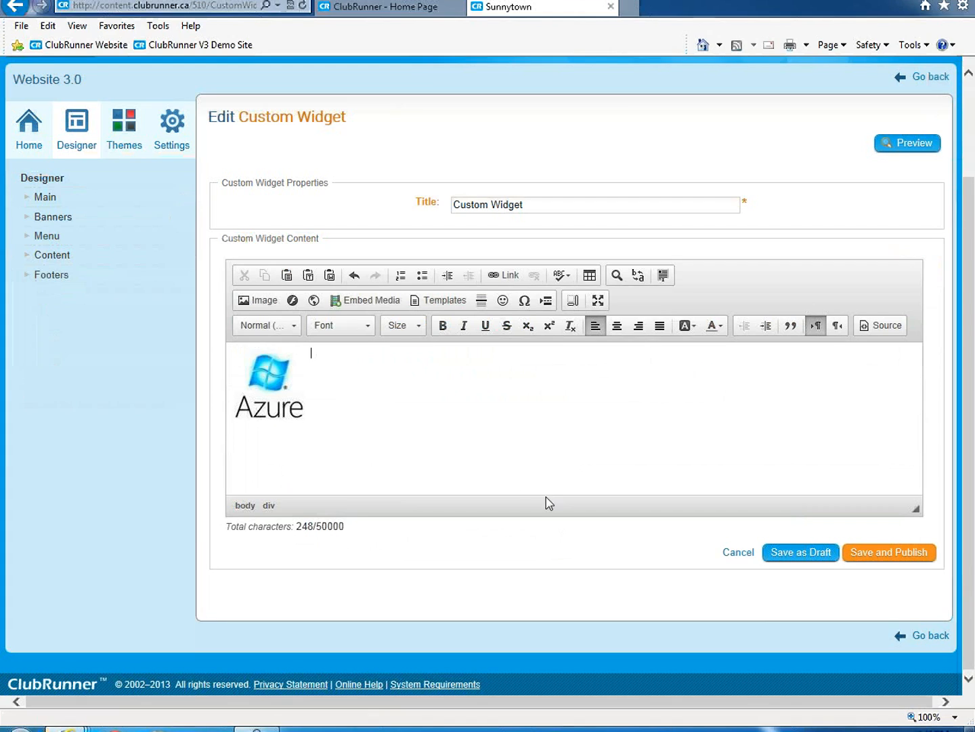
{"action": "left_click", "coordinate": [273, 378]}
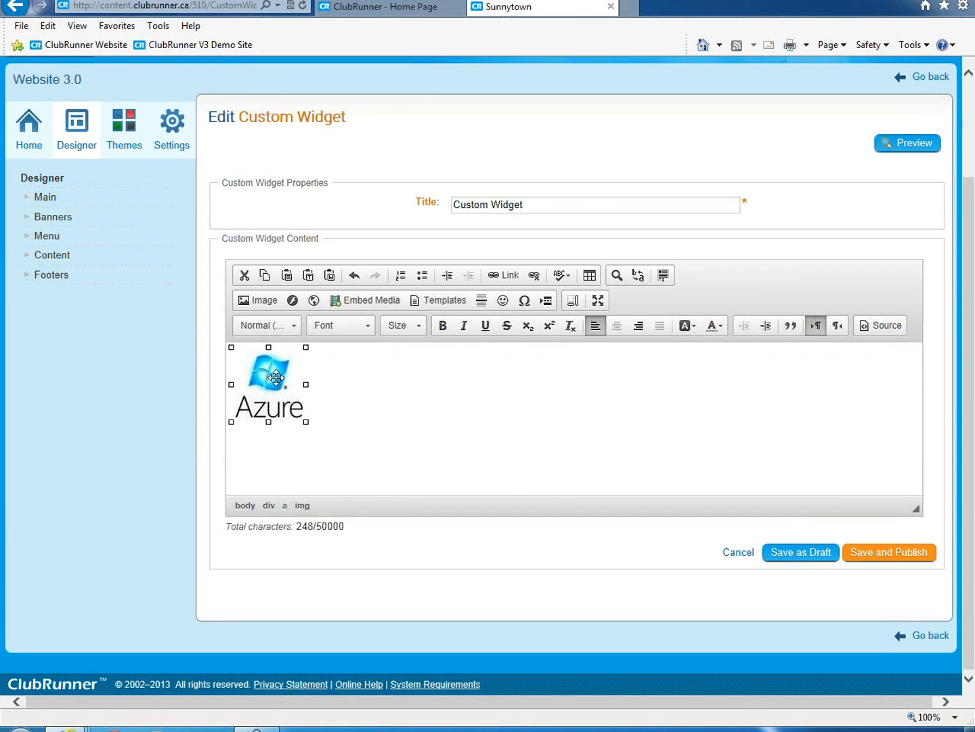
{"action": "right_click", "coordinate": [276, 378]}
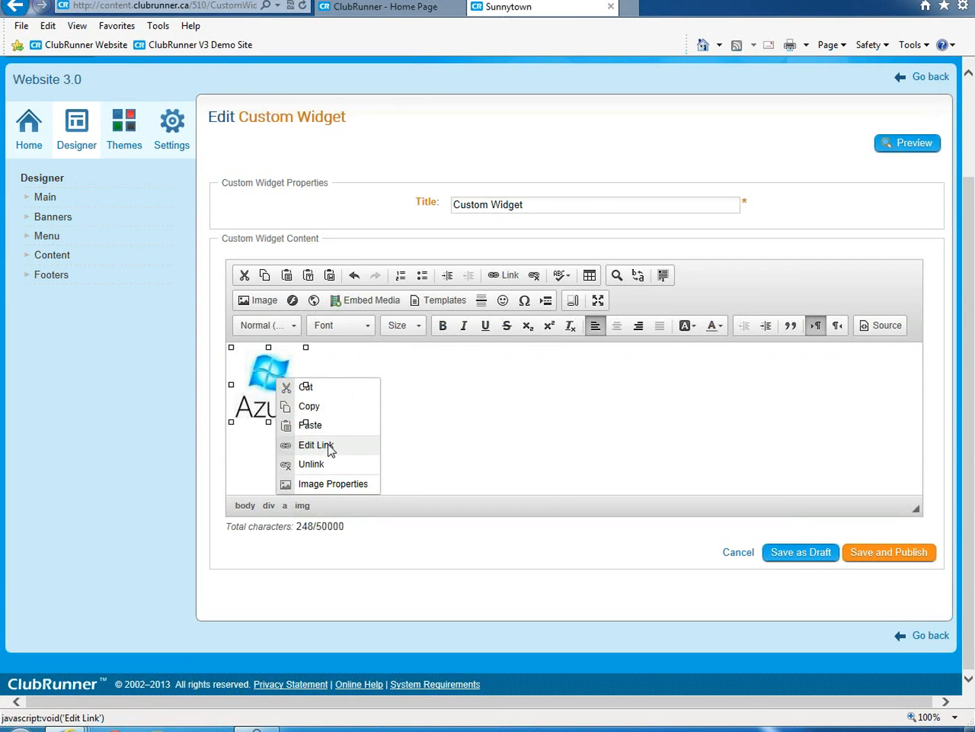
{"action": "right_click", "coordinate": [267, 375]}
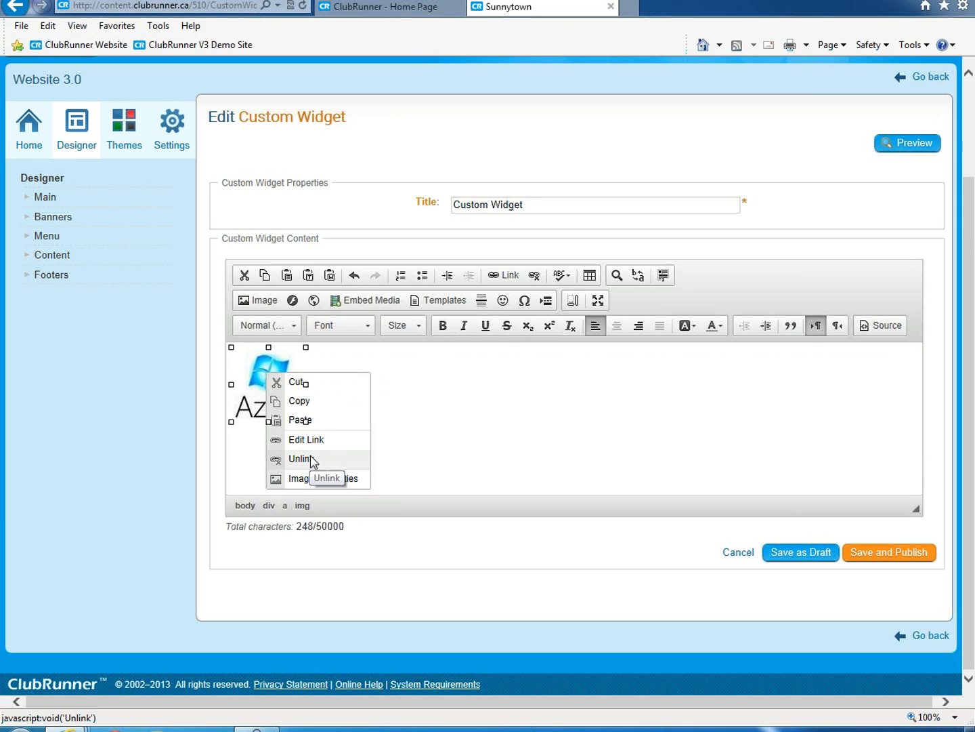
{"action": "left_click", "coordinate": [963, 310]}
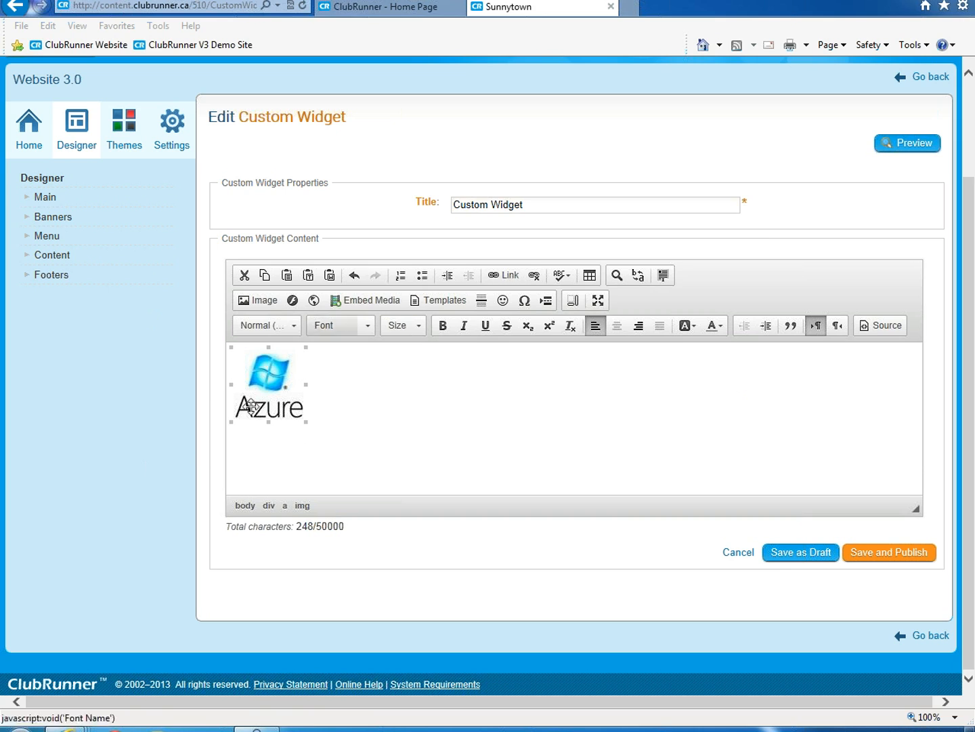
{"action": "left_click", "coordinate": [150, 438]}
{"action": "left_click", "coordinate": [764, 248]}
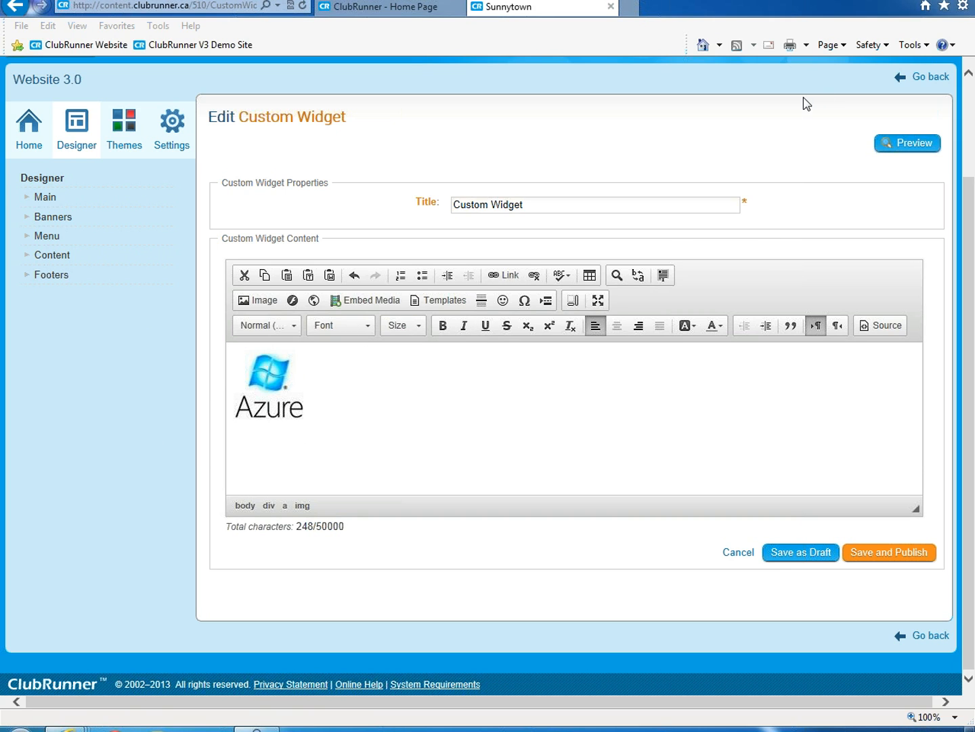
- Browse the media library from the image's properties and copy AzureLogo.png from My Images into the Meetings folder
{"action": "left_click", "coordinate": [259, 300]}
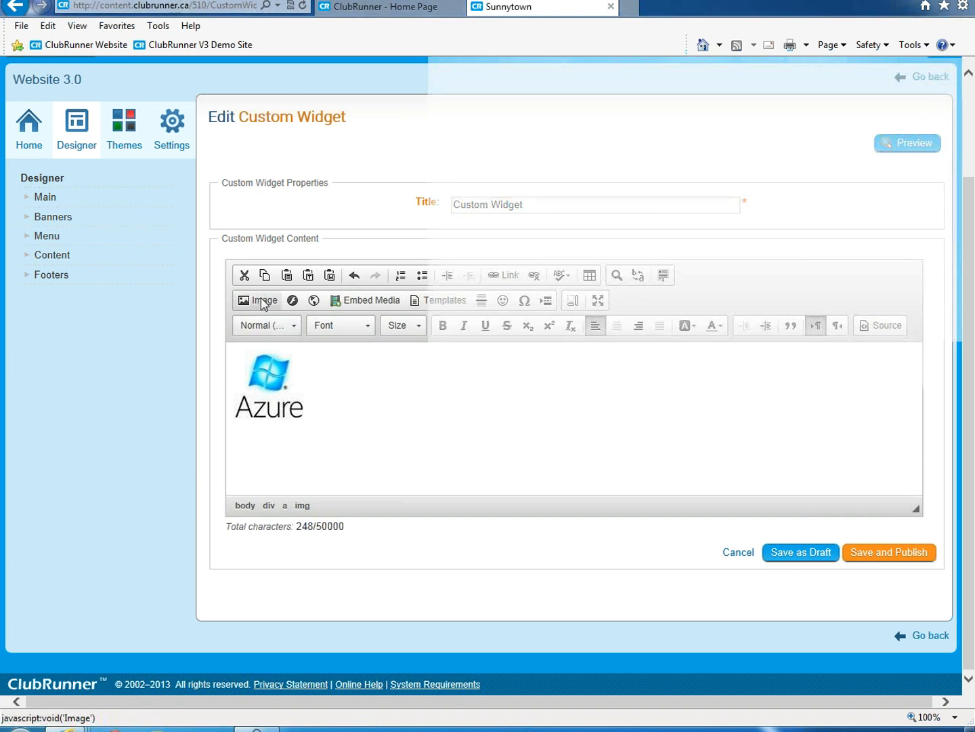
{"action": "left_click_drag", "start_coordinate": [398, 205], "coordinate": [221, 251]}
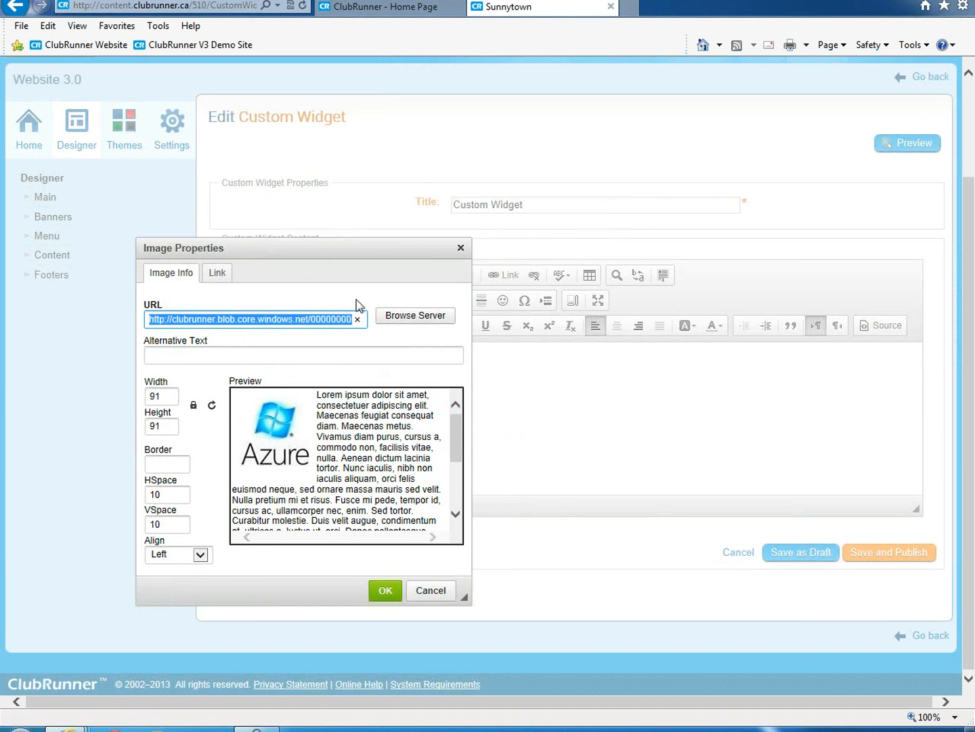
{"action": "left_click", "coordinate": [416, 315]}
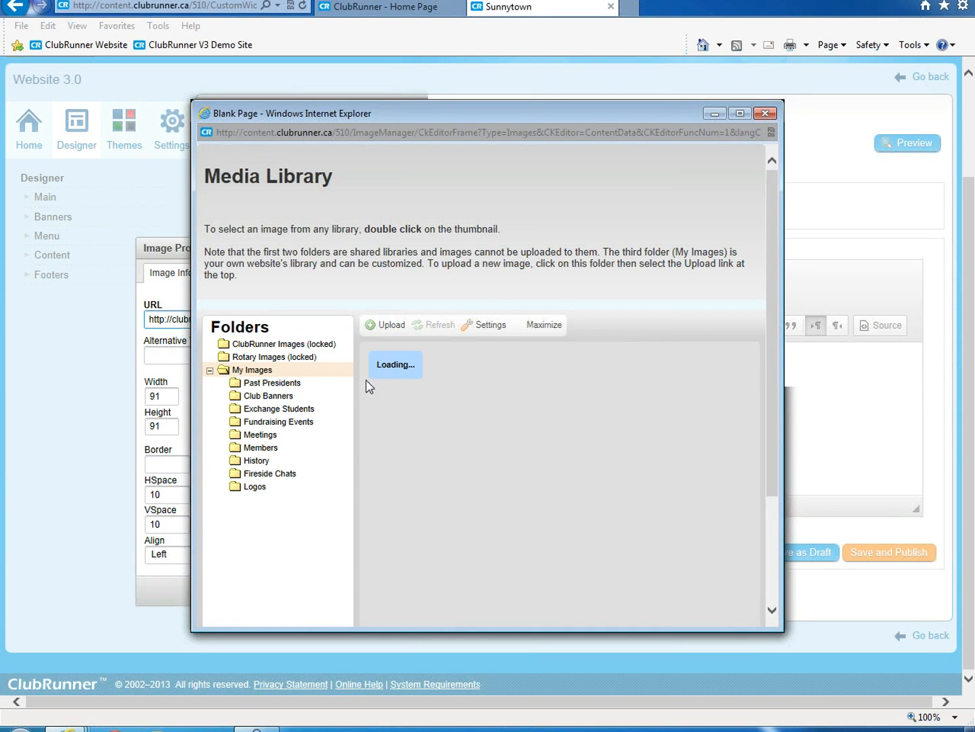
{"action": "left_click", "coordinate": [410, 388]}
{"action": "left_click_drag", "start_coordinate": [357, 427], "coordinate": [259, 437]}
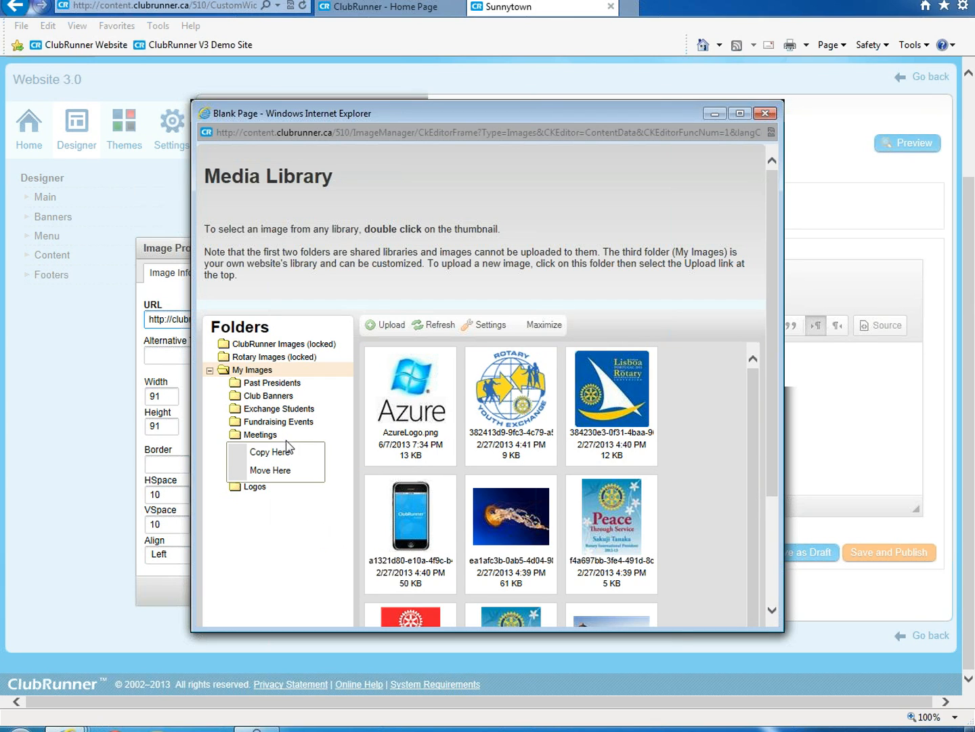
{"action": "left_click", "coordinate": [287, 451]}
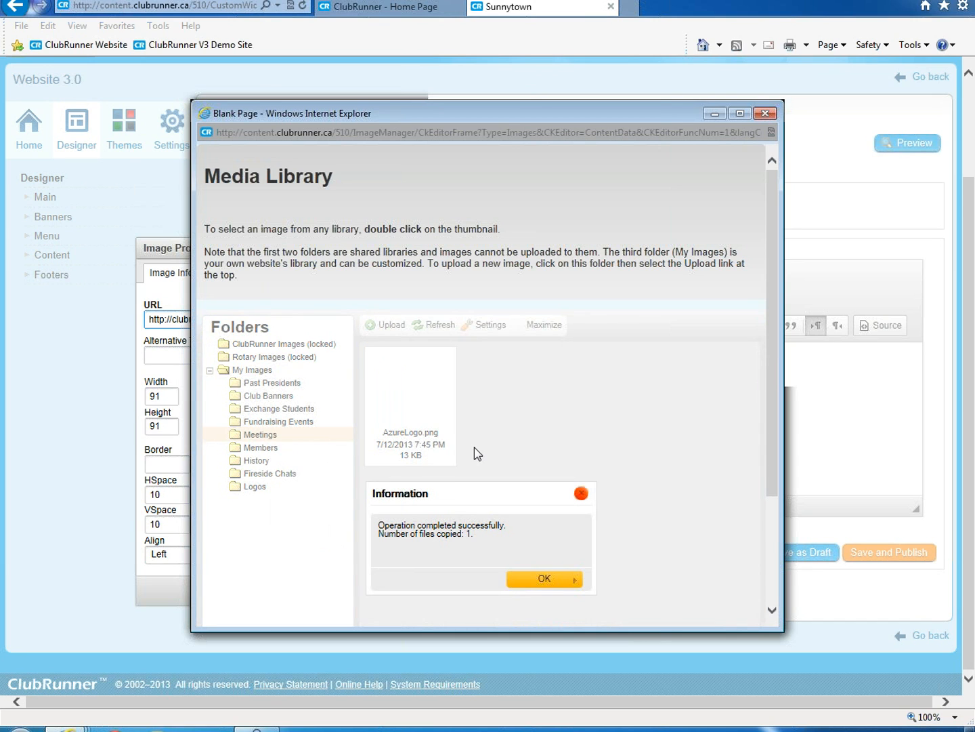
{"action": "left_click", "coordinate": [566, 579]}
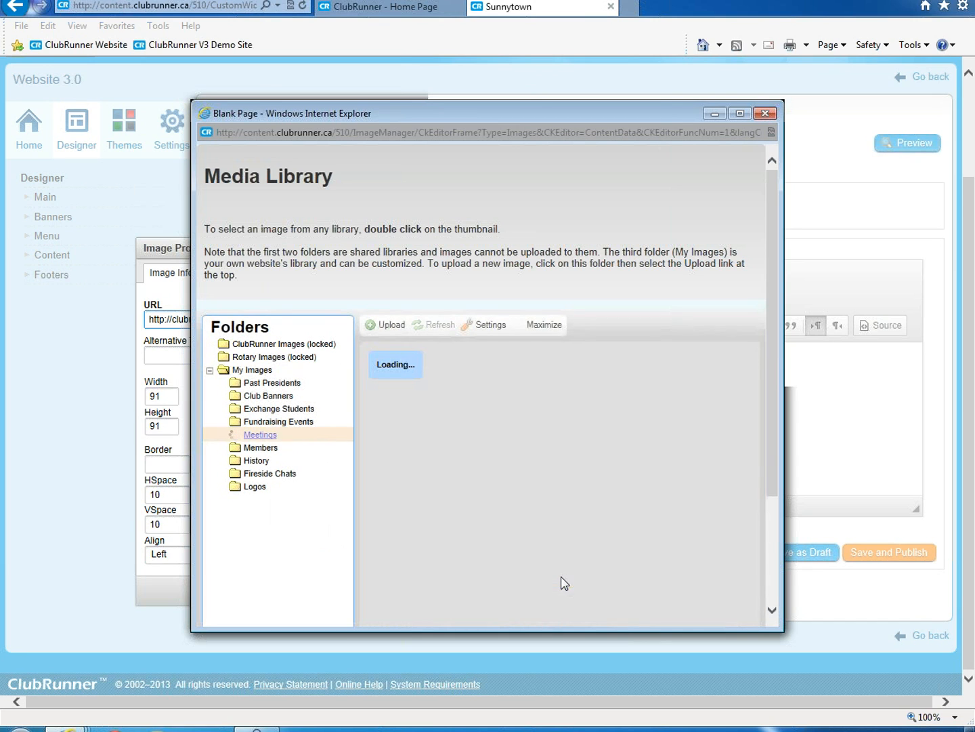